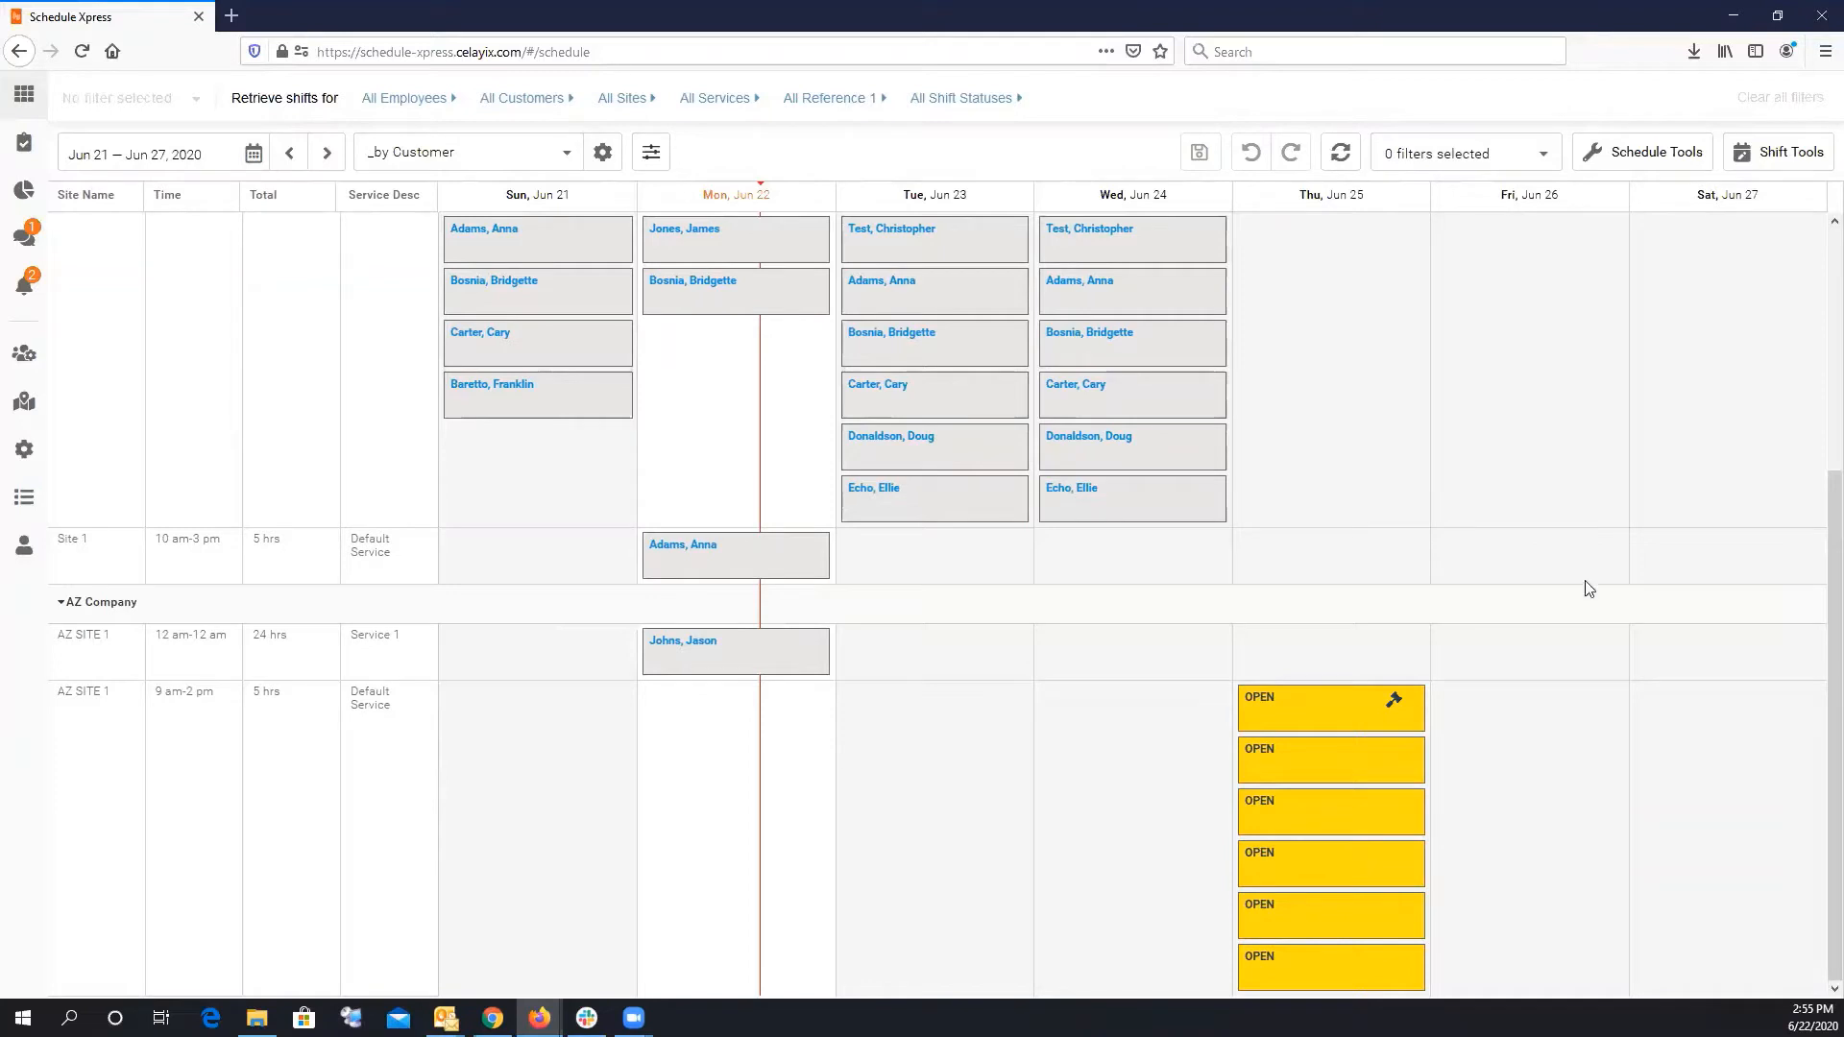
Examine the default deadline options in the shift bidding settings, trying the fixed date option and restoring 1 hour after initial notification.
{"action": "left_click", "coordinate": [24, 451]}
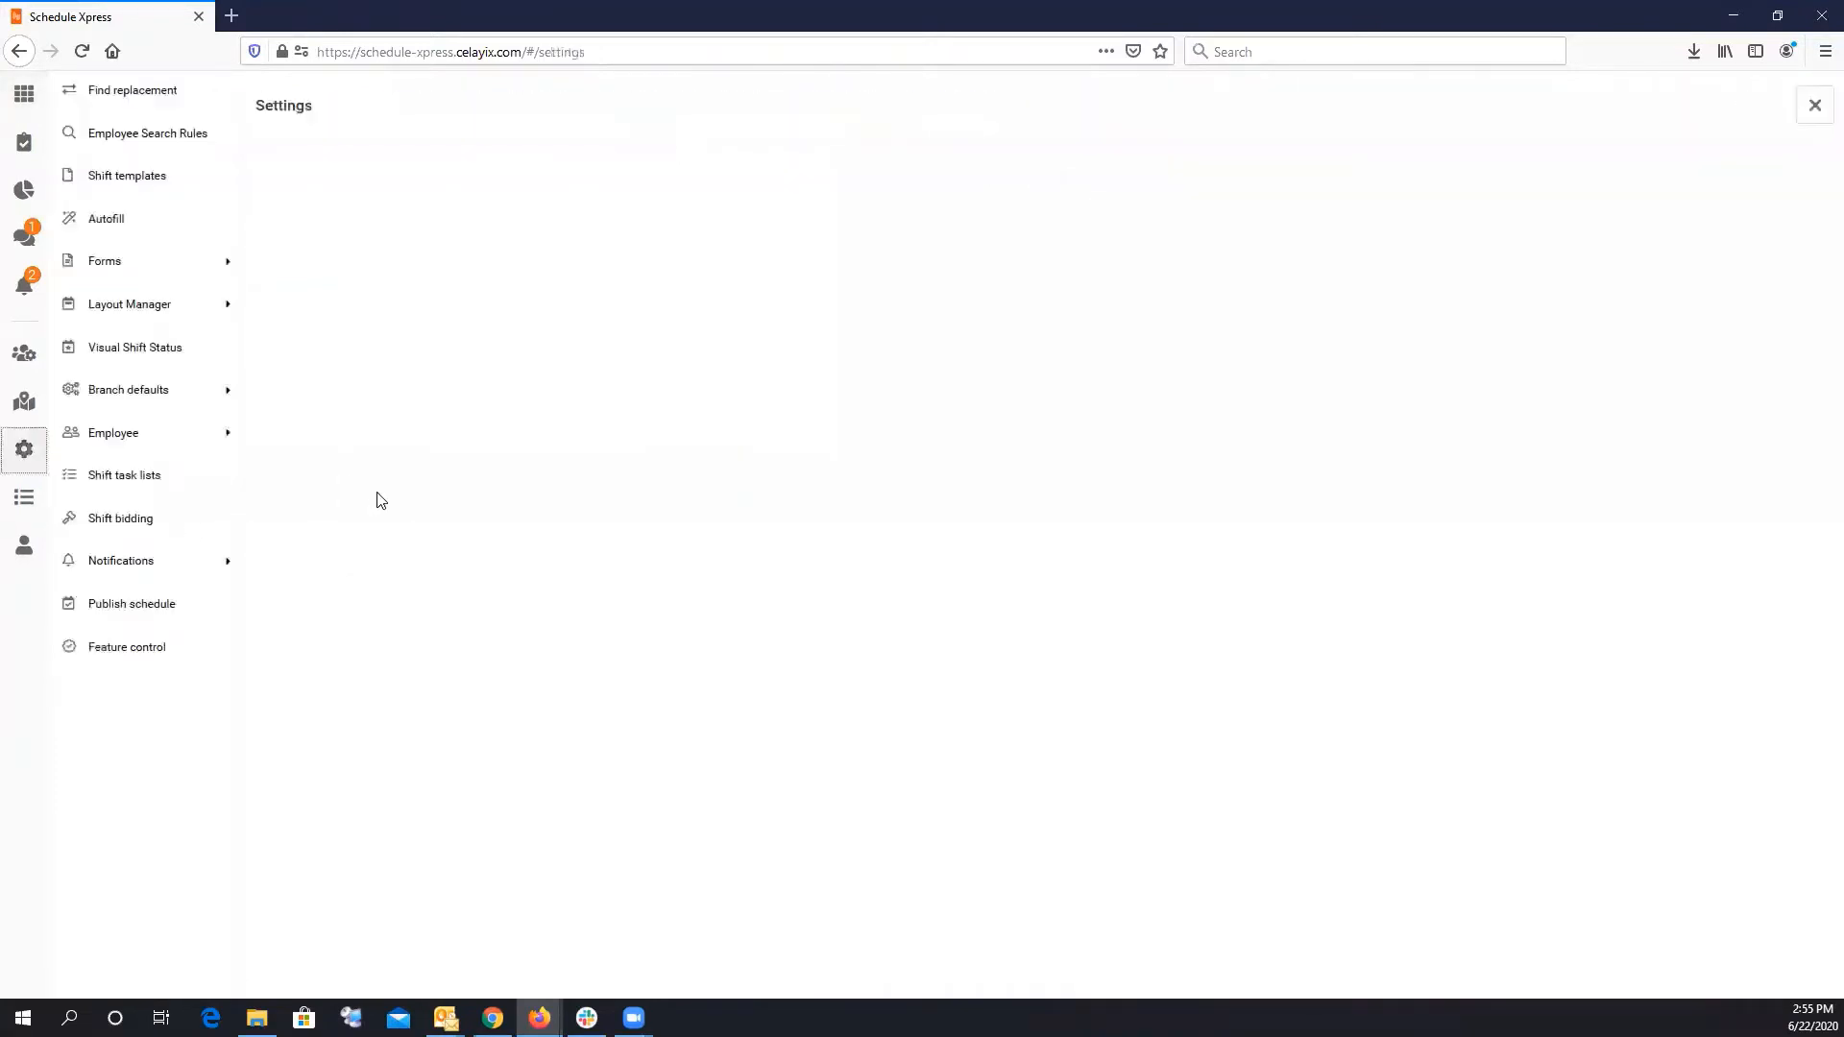
{"action": "left_click", "coordinate": [121, 523]}
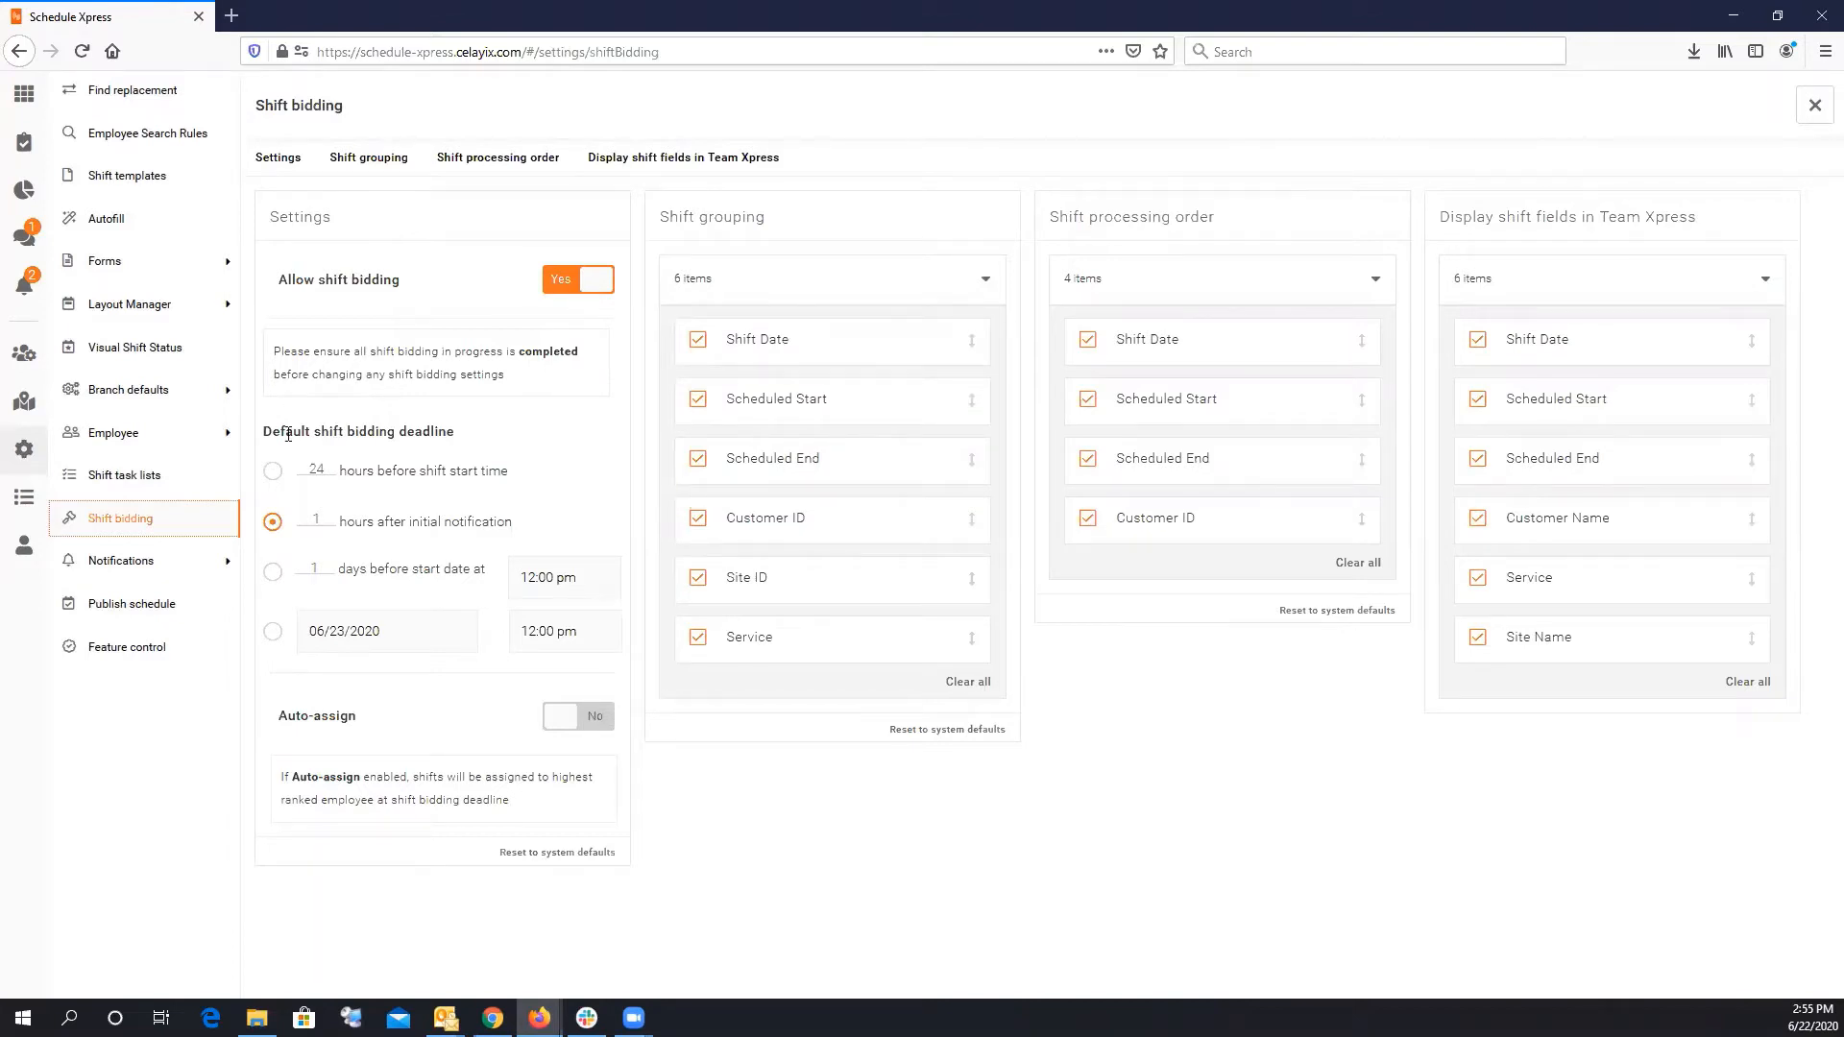
{"action": "left_click_drag", "start_coordinate": [272, 431], "coordinate": [449, 434]}
{"action": "left_click", "coordinate": [449, 437]}
{"action": "left_click", "coordinate": [272, 522]}
{"action": "left_click", "coordinate": [274, 634]}
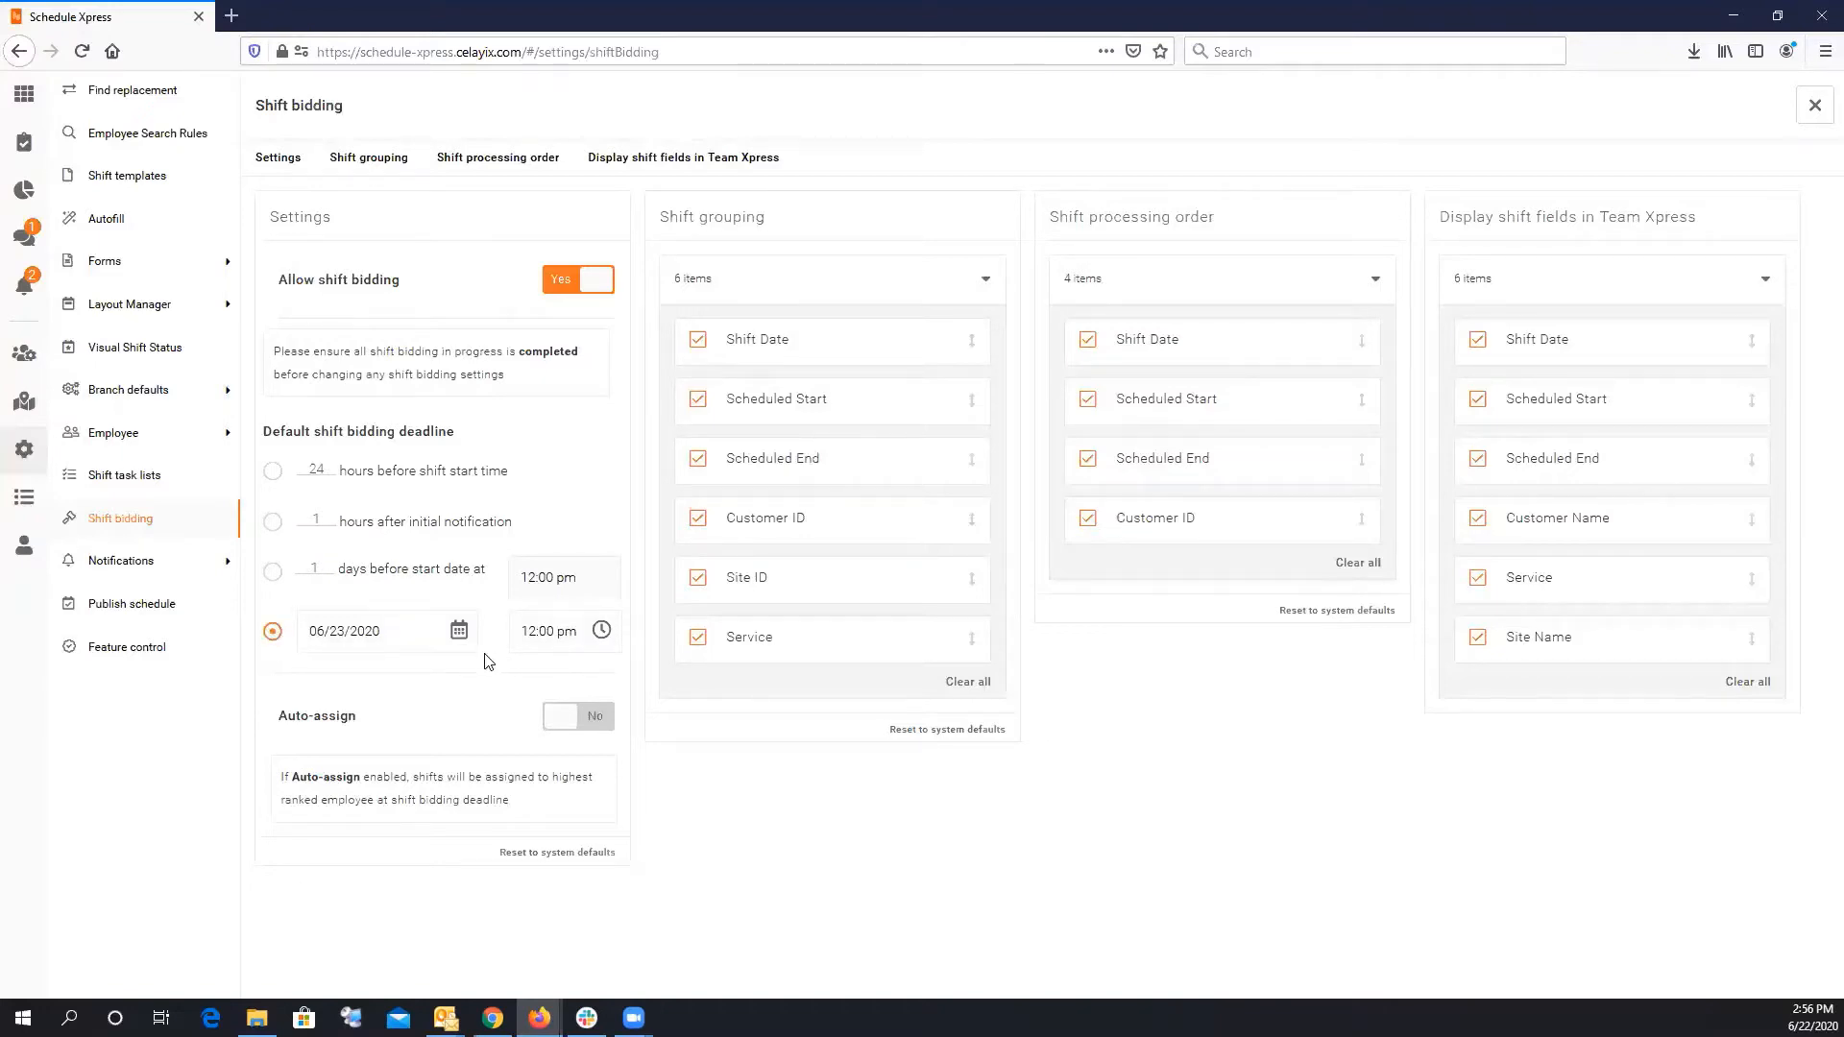
{"action": "left_click", "coordinate": [274, 523]}
{"action": "left_click", "coordinate": [1814, 108]}
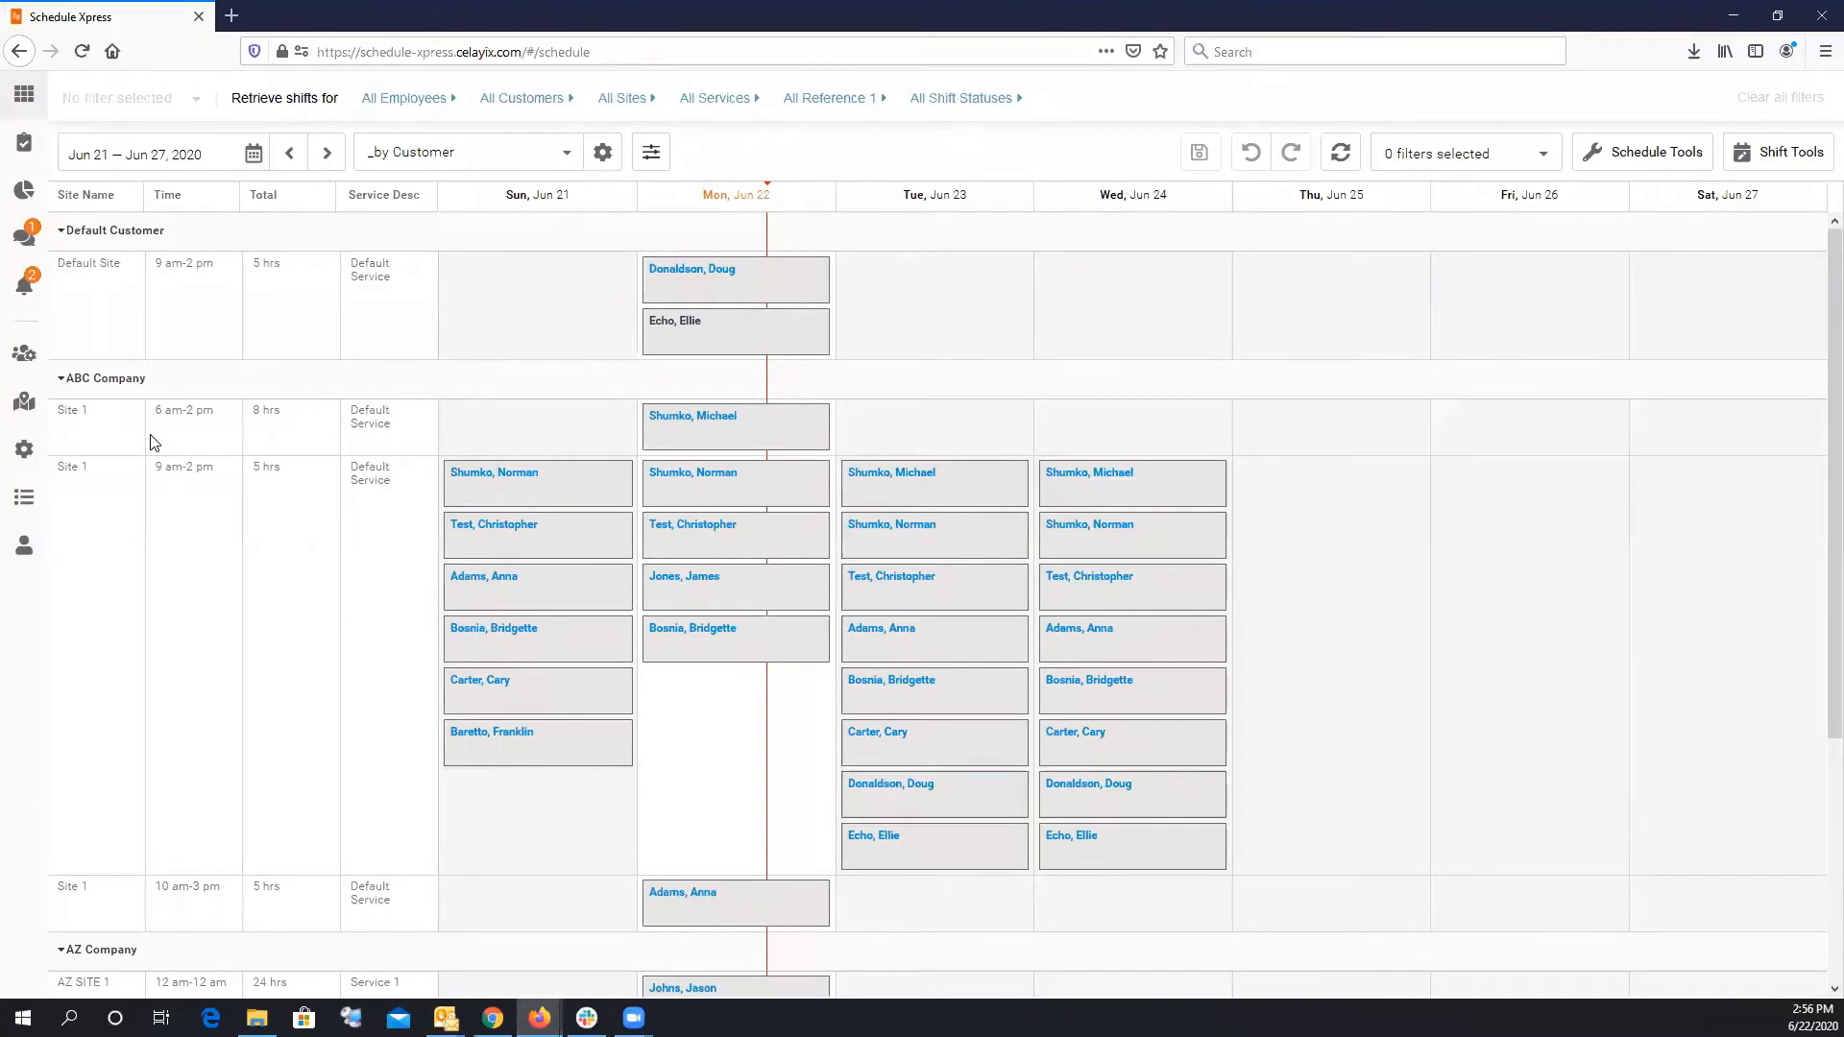
Check the shift bidding module access of the full Time employee security group, switching it off and back on.
{"action": "left_click", "coordinate": [24, 449]}
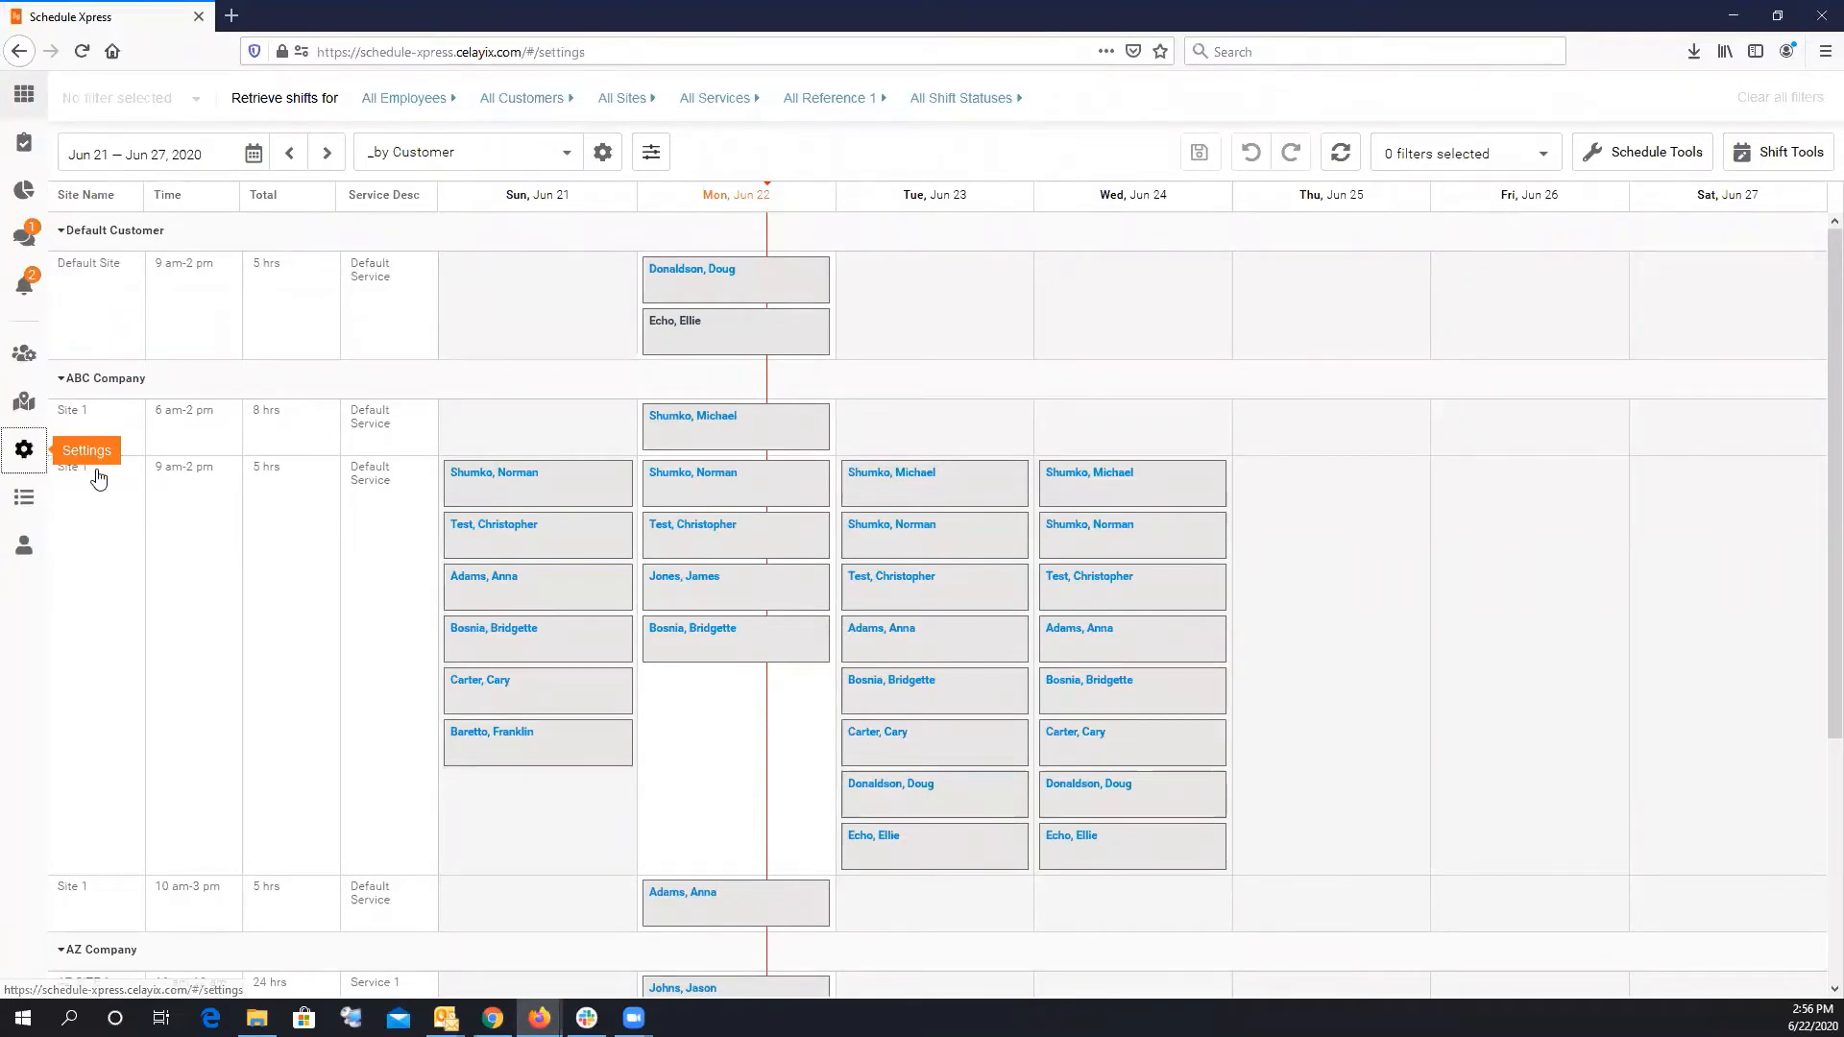
{"action": "left_click", "coordinate": [103, 437]}
{"action": "left_click", "coordinate": [136, 526]}
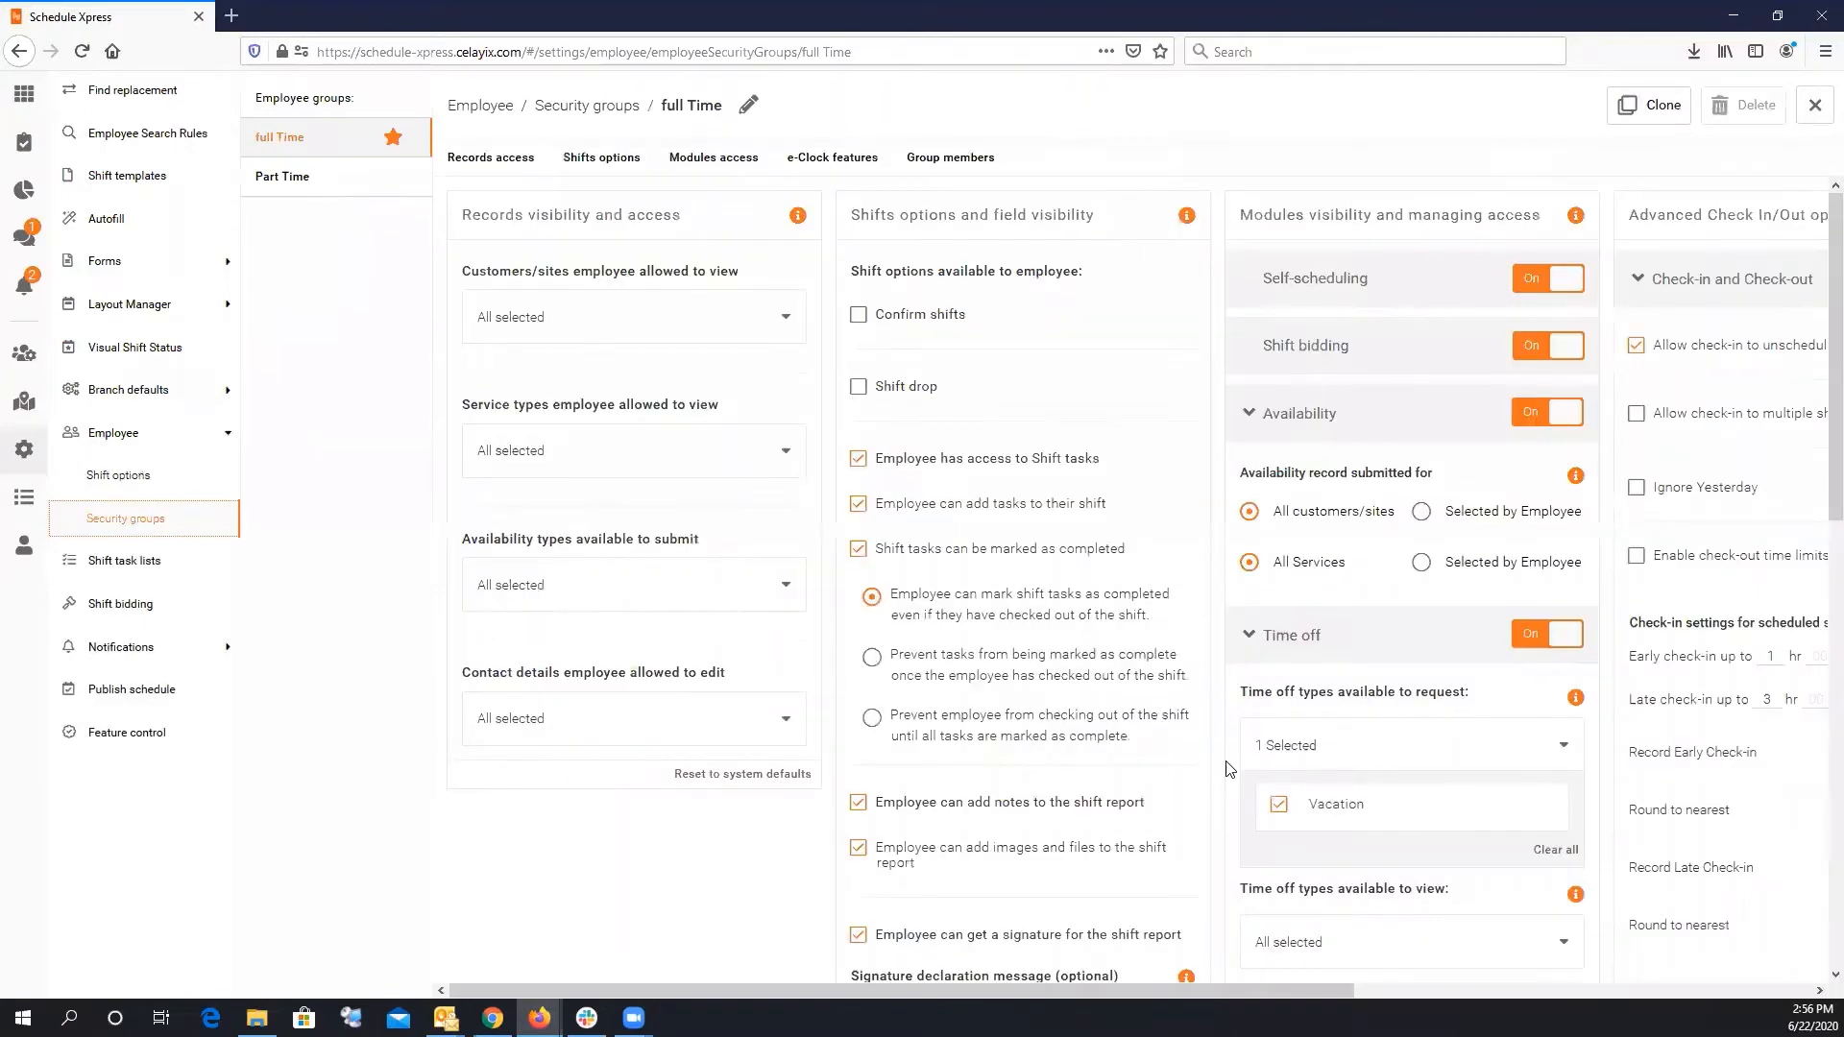
{"action": "left_click", "coordinate": [1550, 351]}
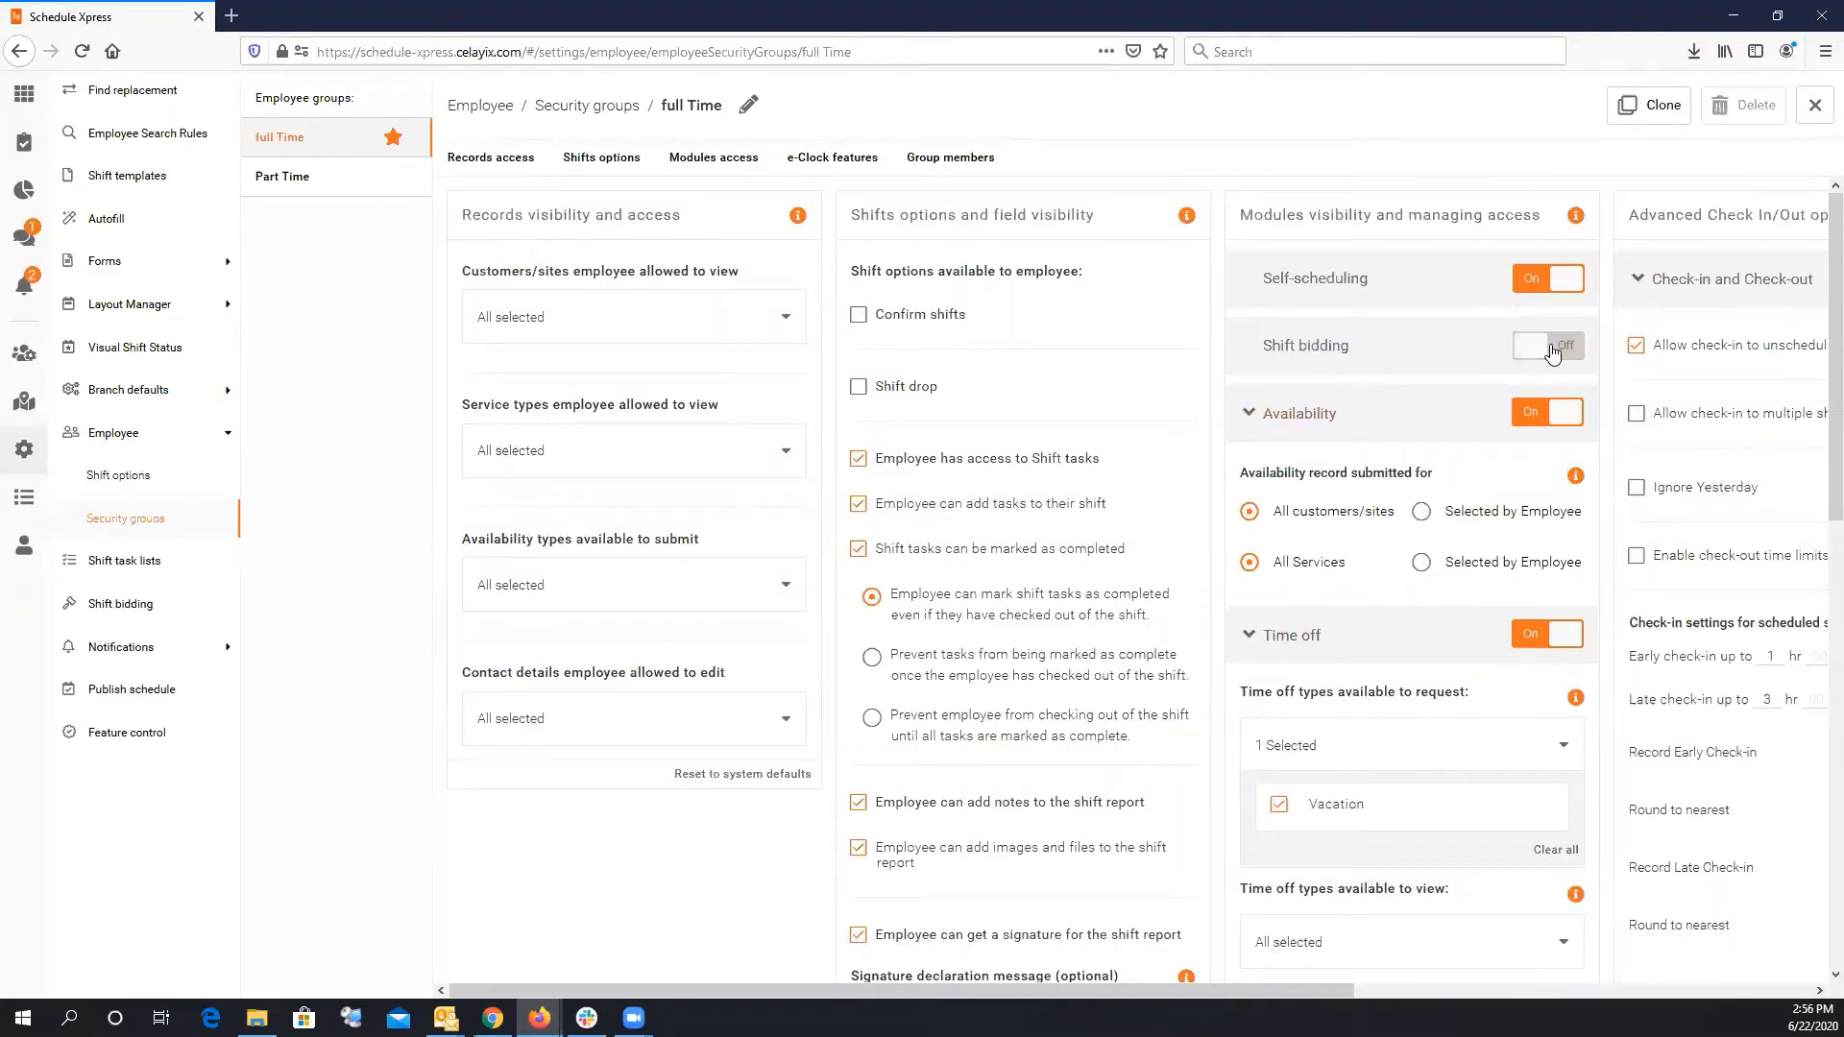
{"action": "left_click", "coordinate": [1550, 354]}
{"action": "left_click", "coordinate": [1817, 106]}
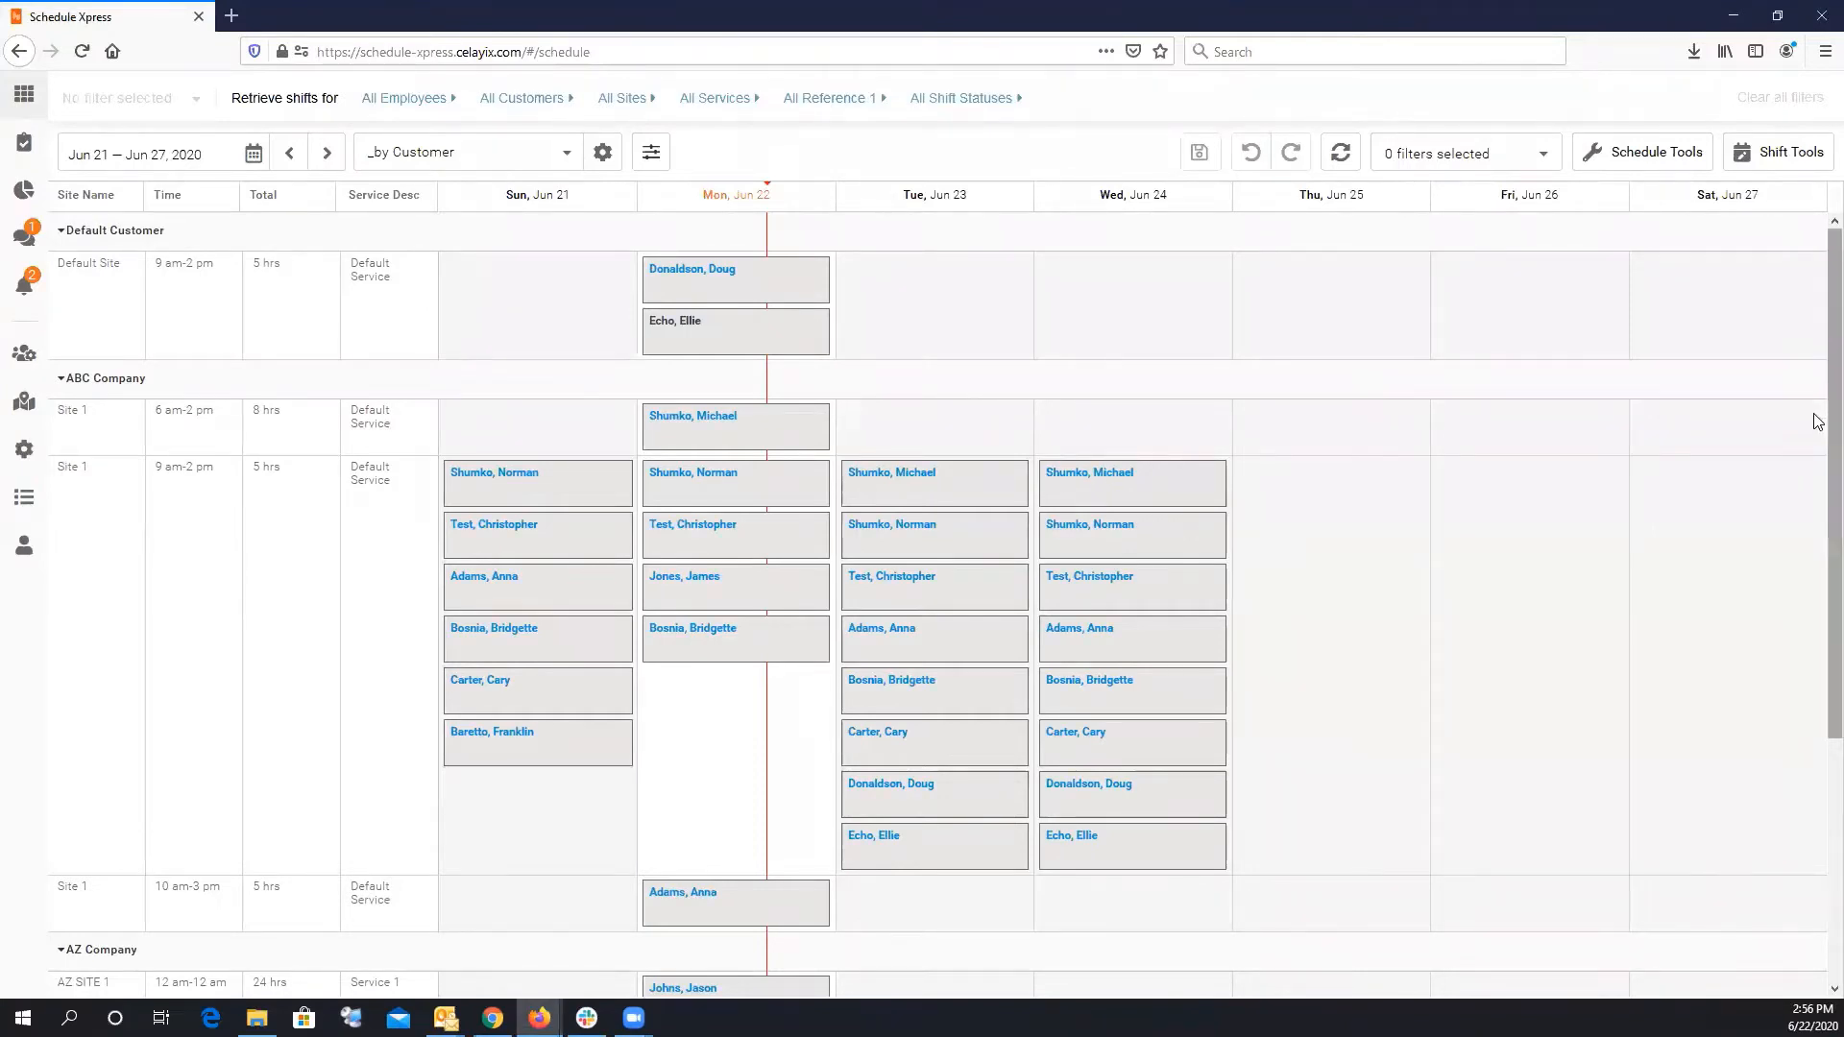
{"action": "scroll", "coordinate": [1811, 692], "scroll_direction": "down", "scroll_amount": 4}
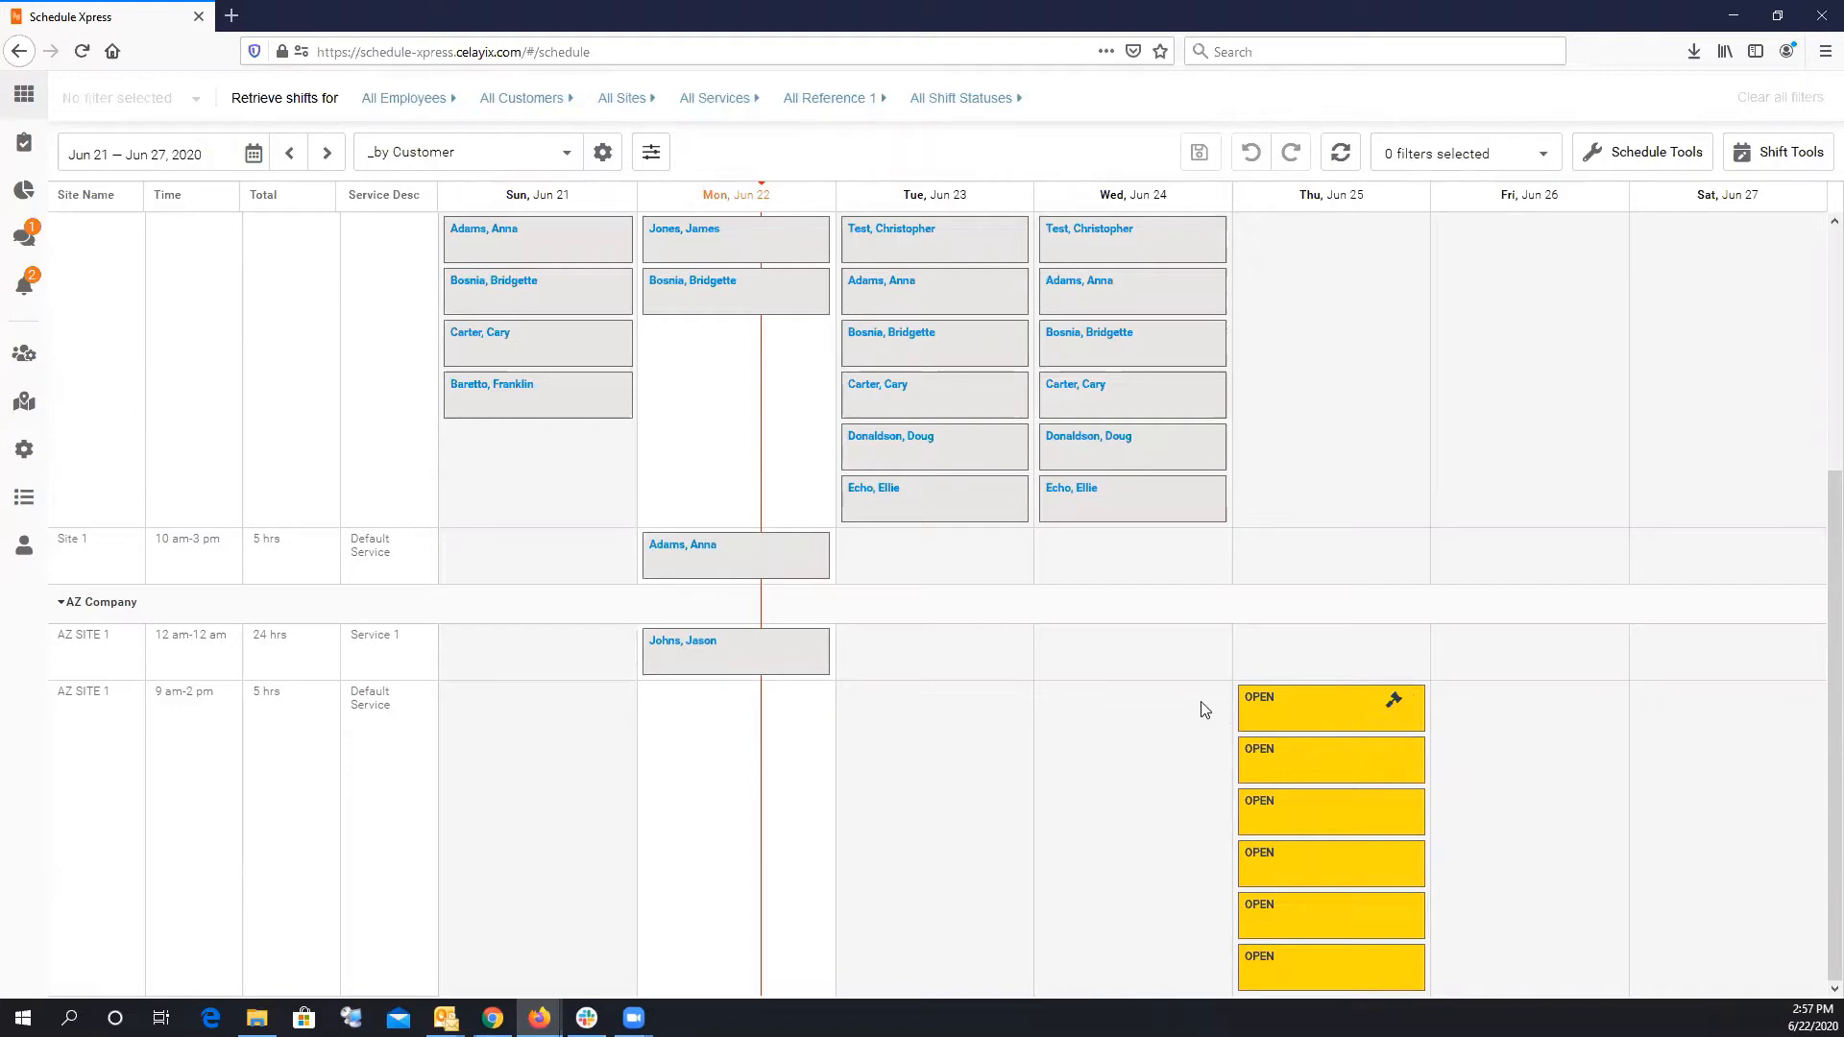
{"action": "left_click_drag", "start_coordinate": [1200, 704], "coordinate": [1386, 966]}
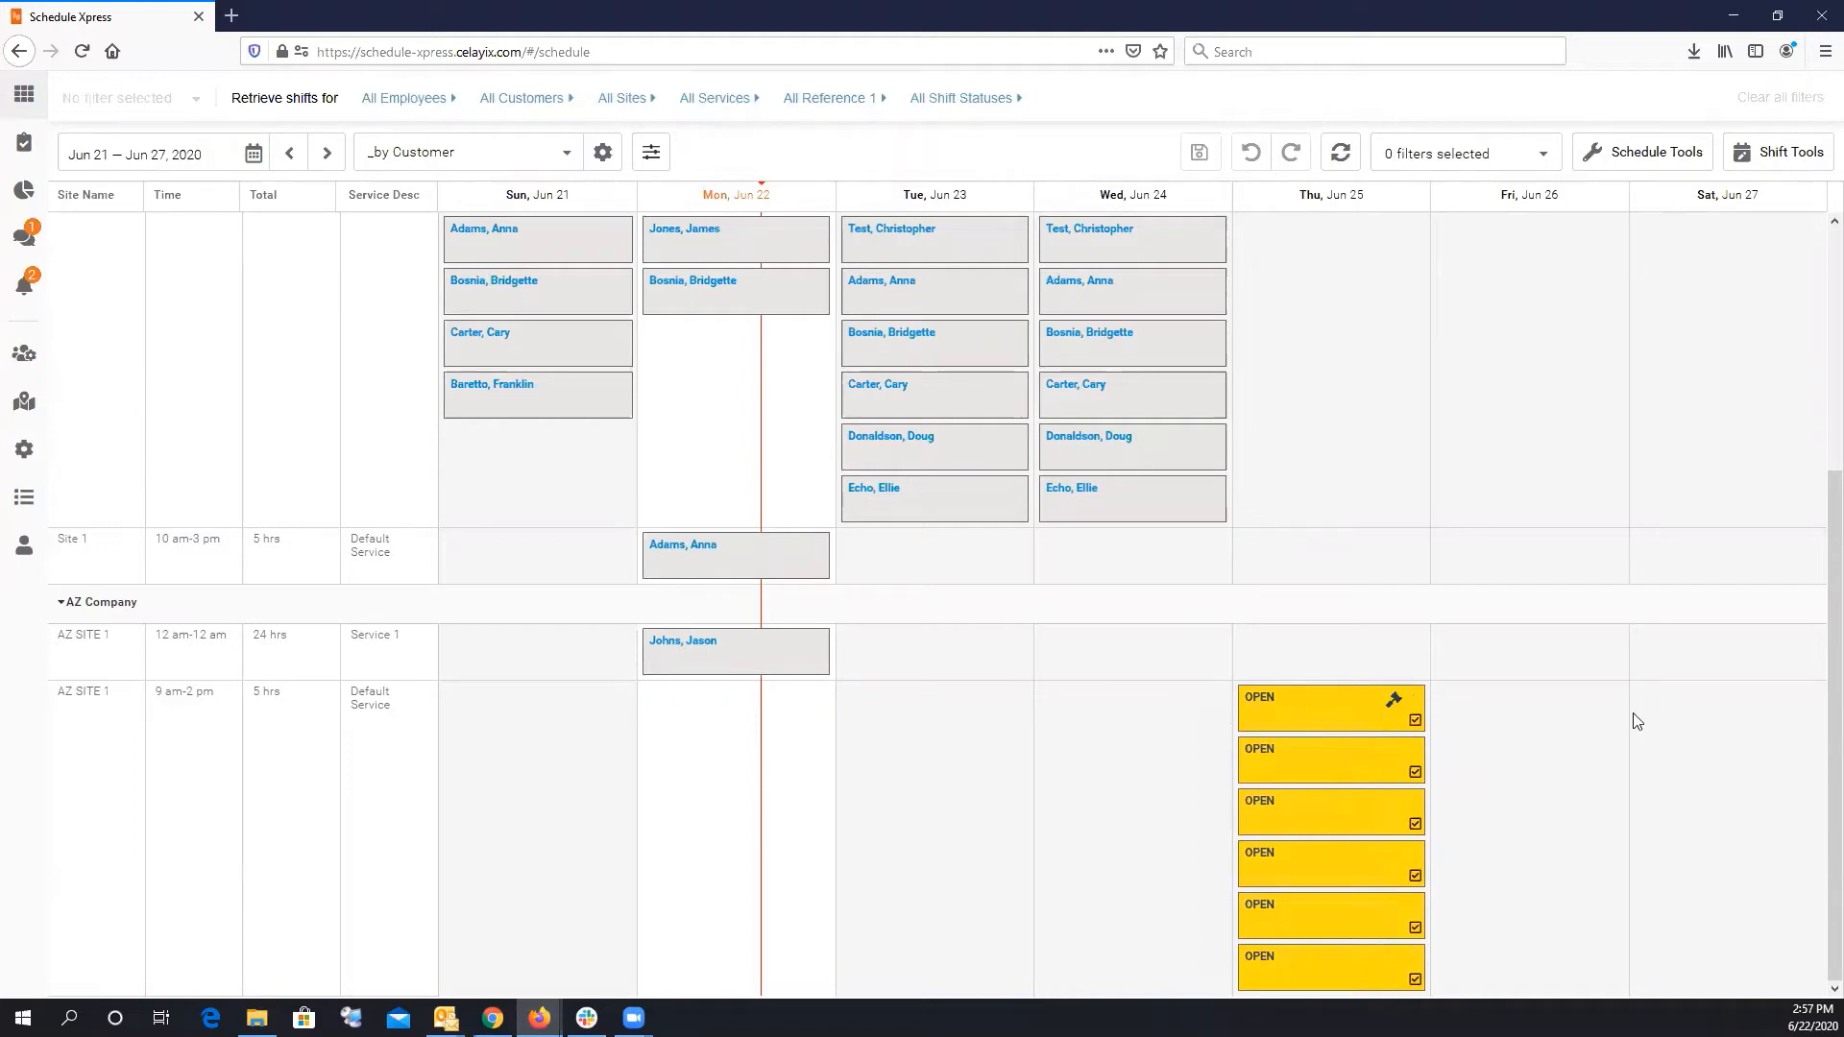
{"action": "left_click", "coordinate": [1709, 160]}
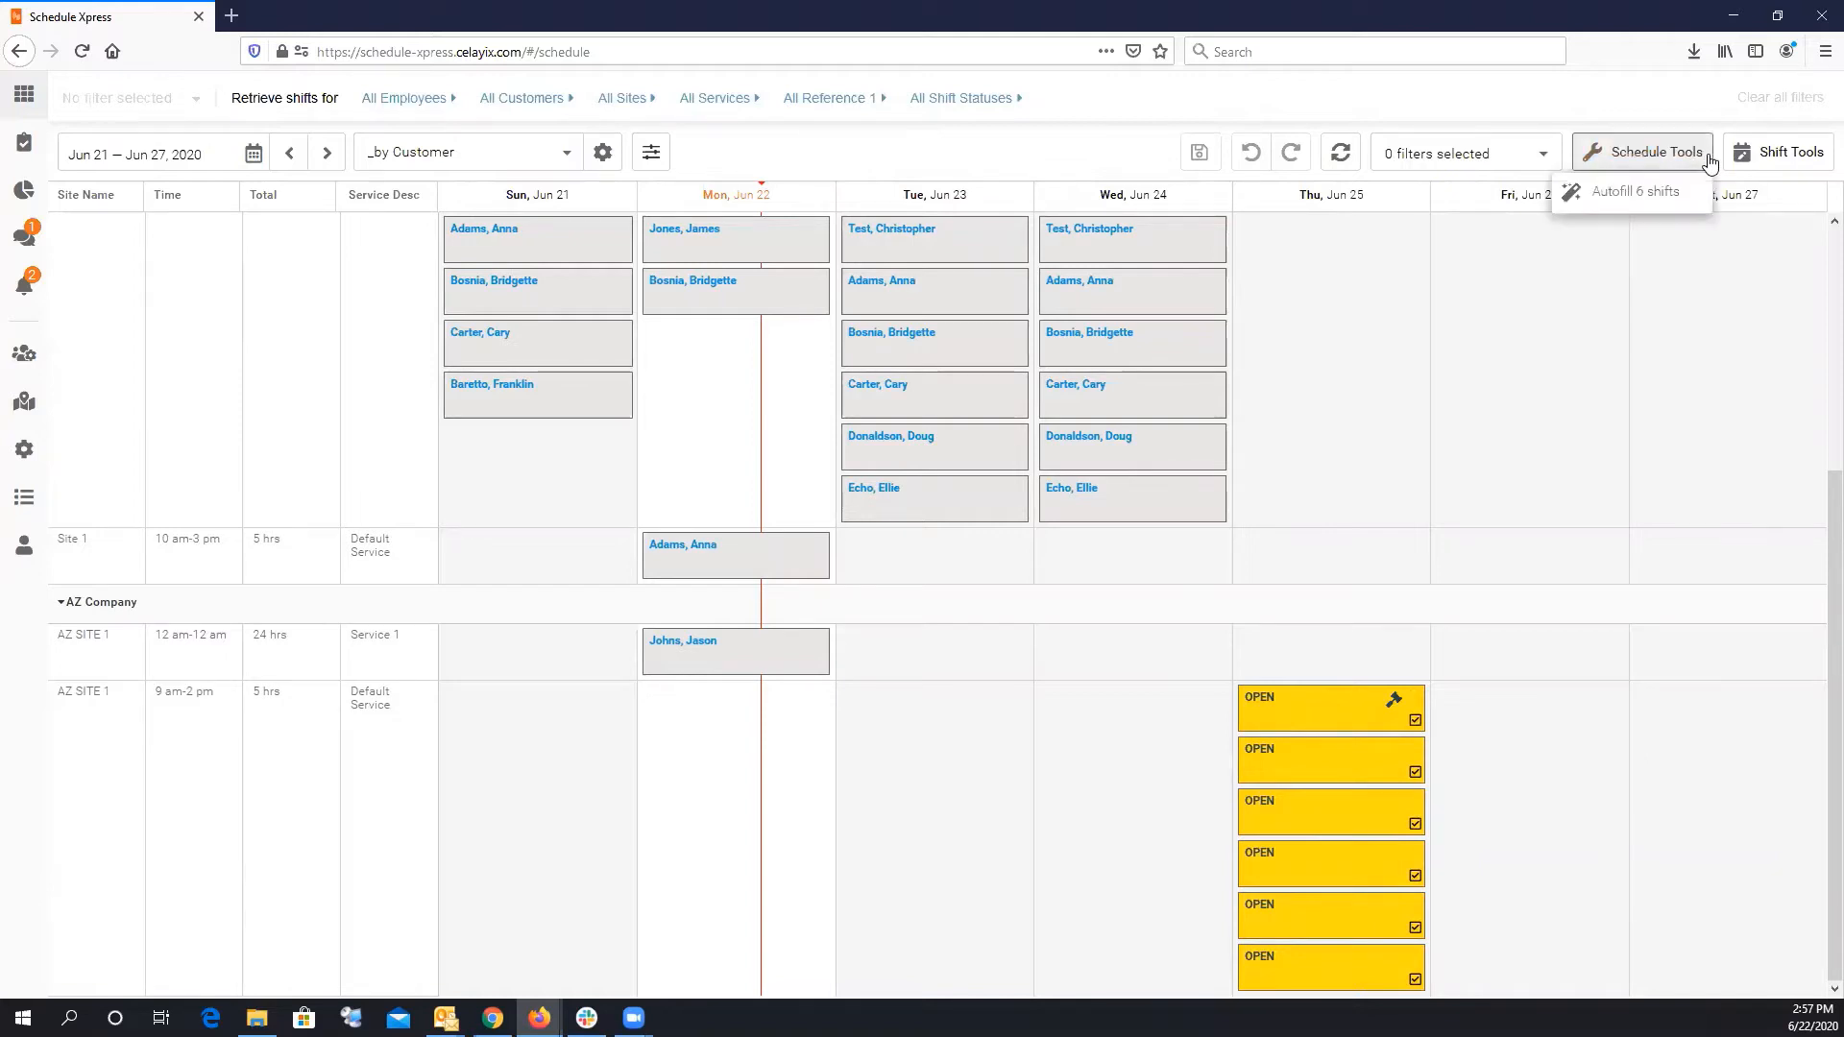
{"action": "left_click", "coordinate": [1784, 154]}
{"action": "left_click", "coordinate": [1740, 276]}
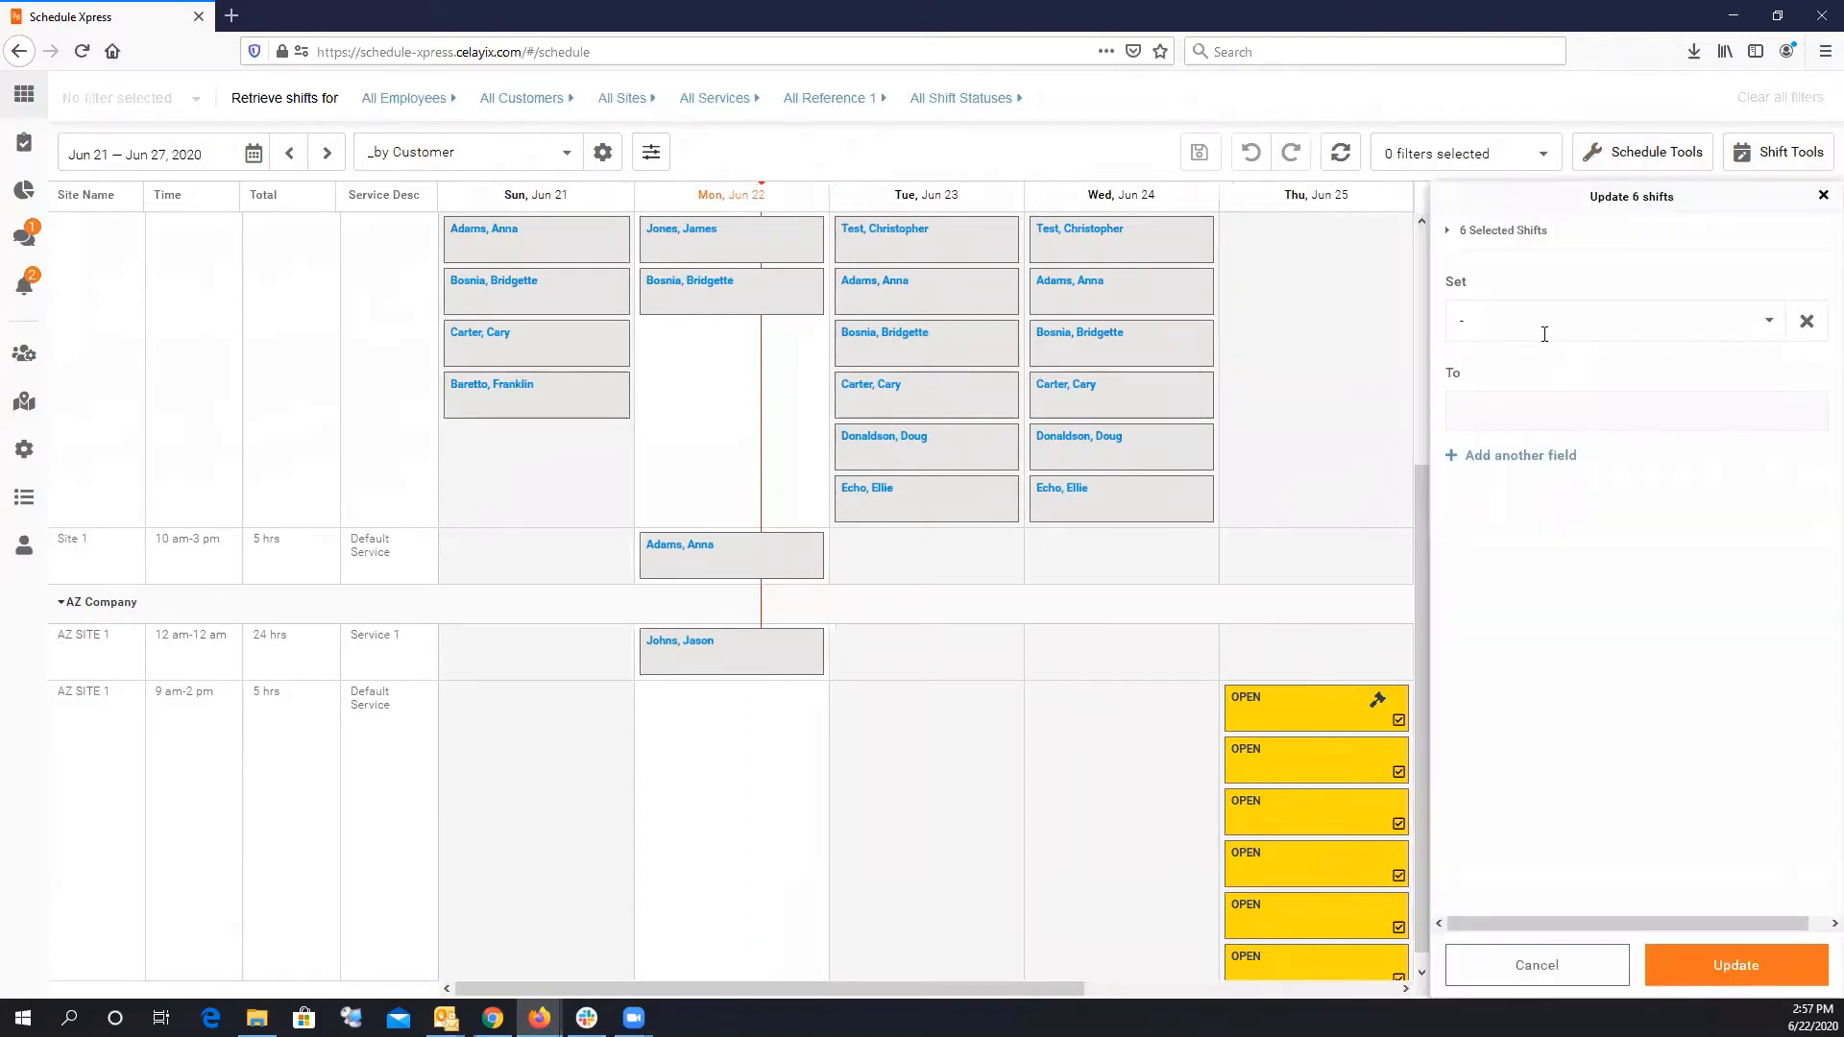
{"action": "left_click", "coordinate": [1546, 325]}
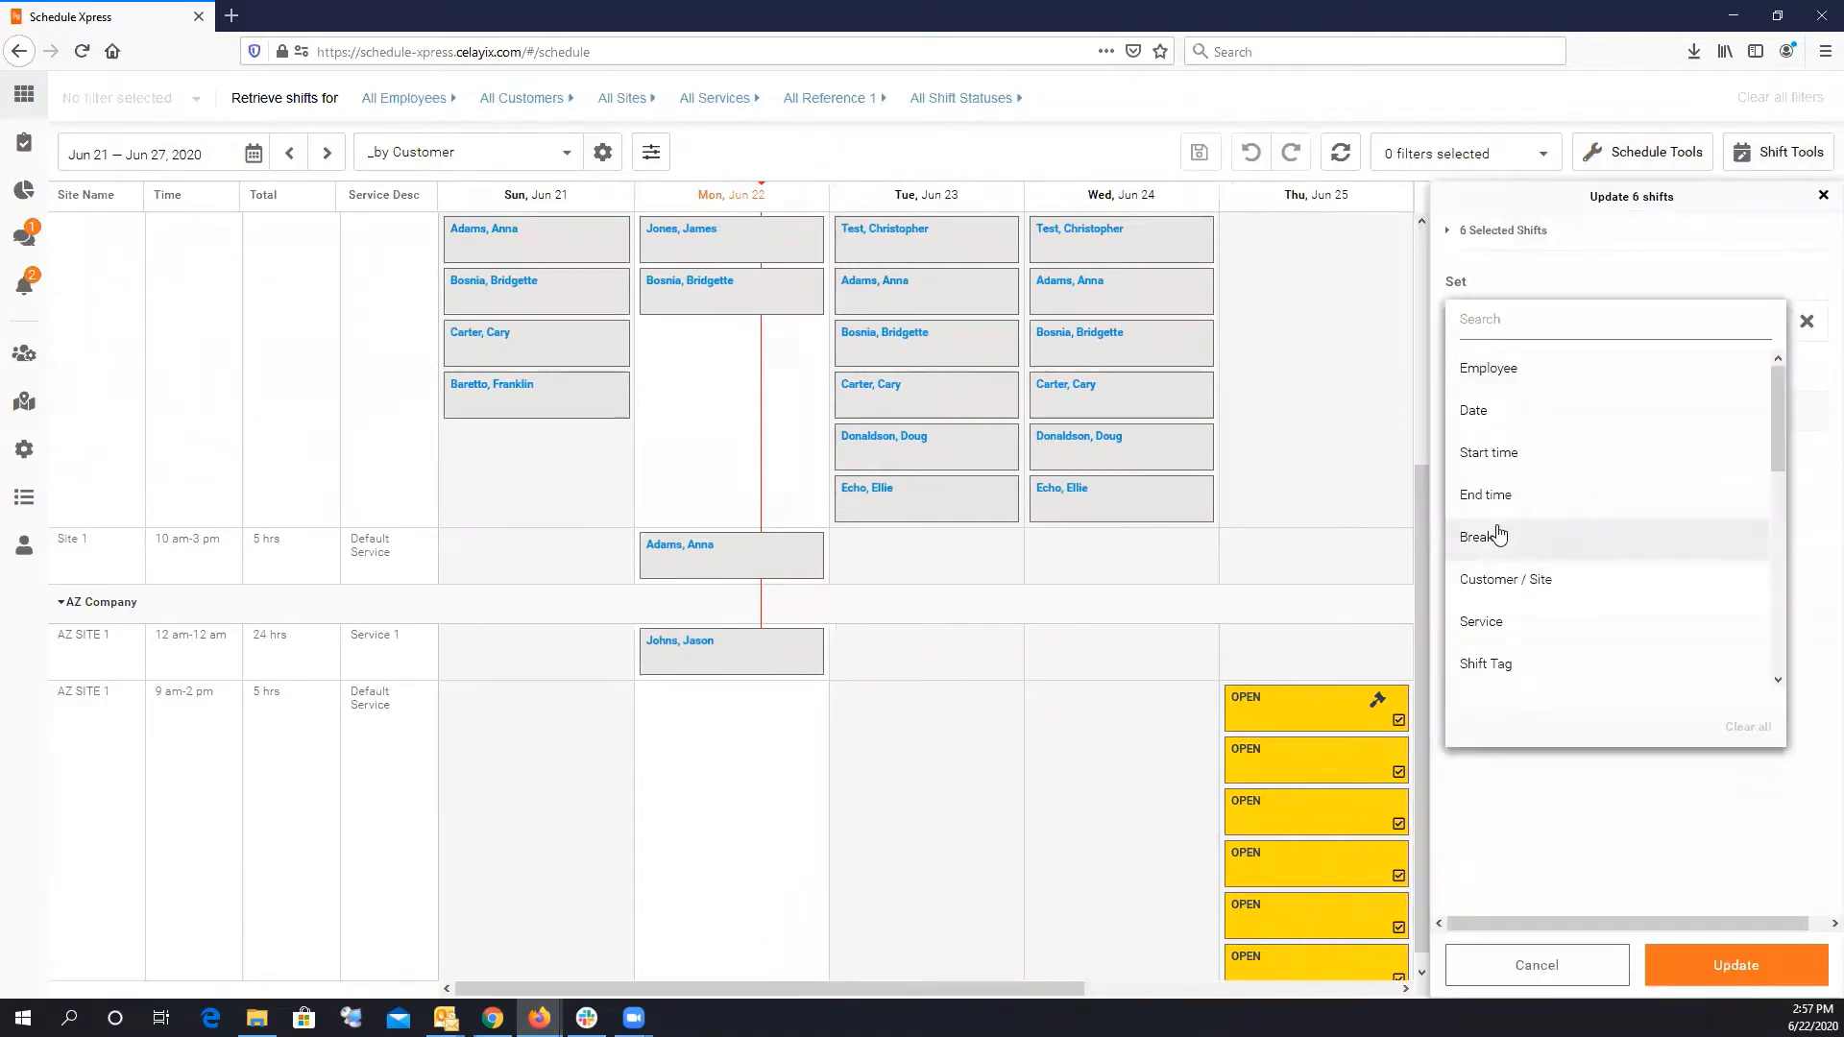
{"action": "type", "text": "bid"}
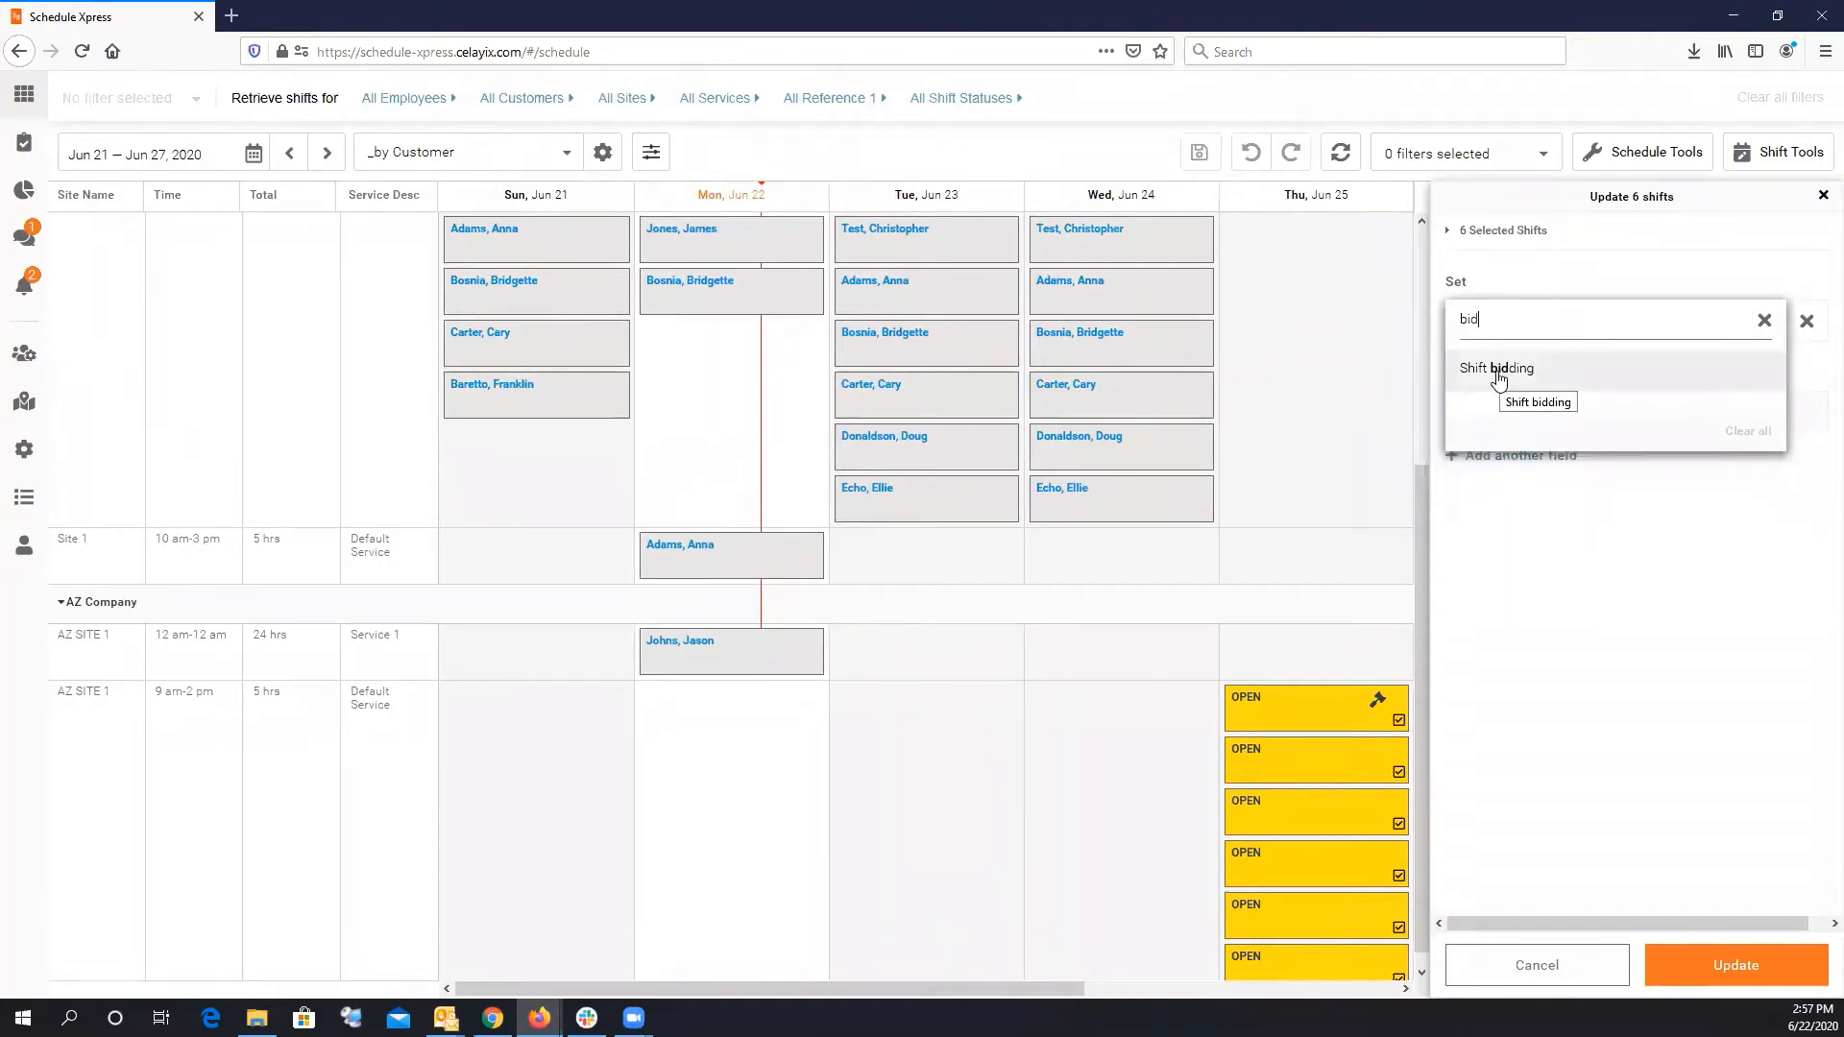
{"action": "left_click", "coordinate": [1820, 199]}
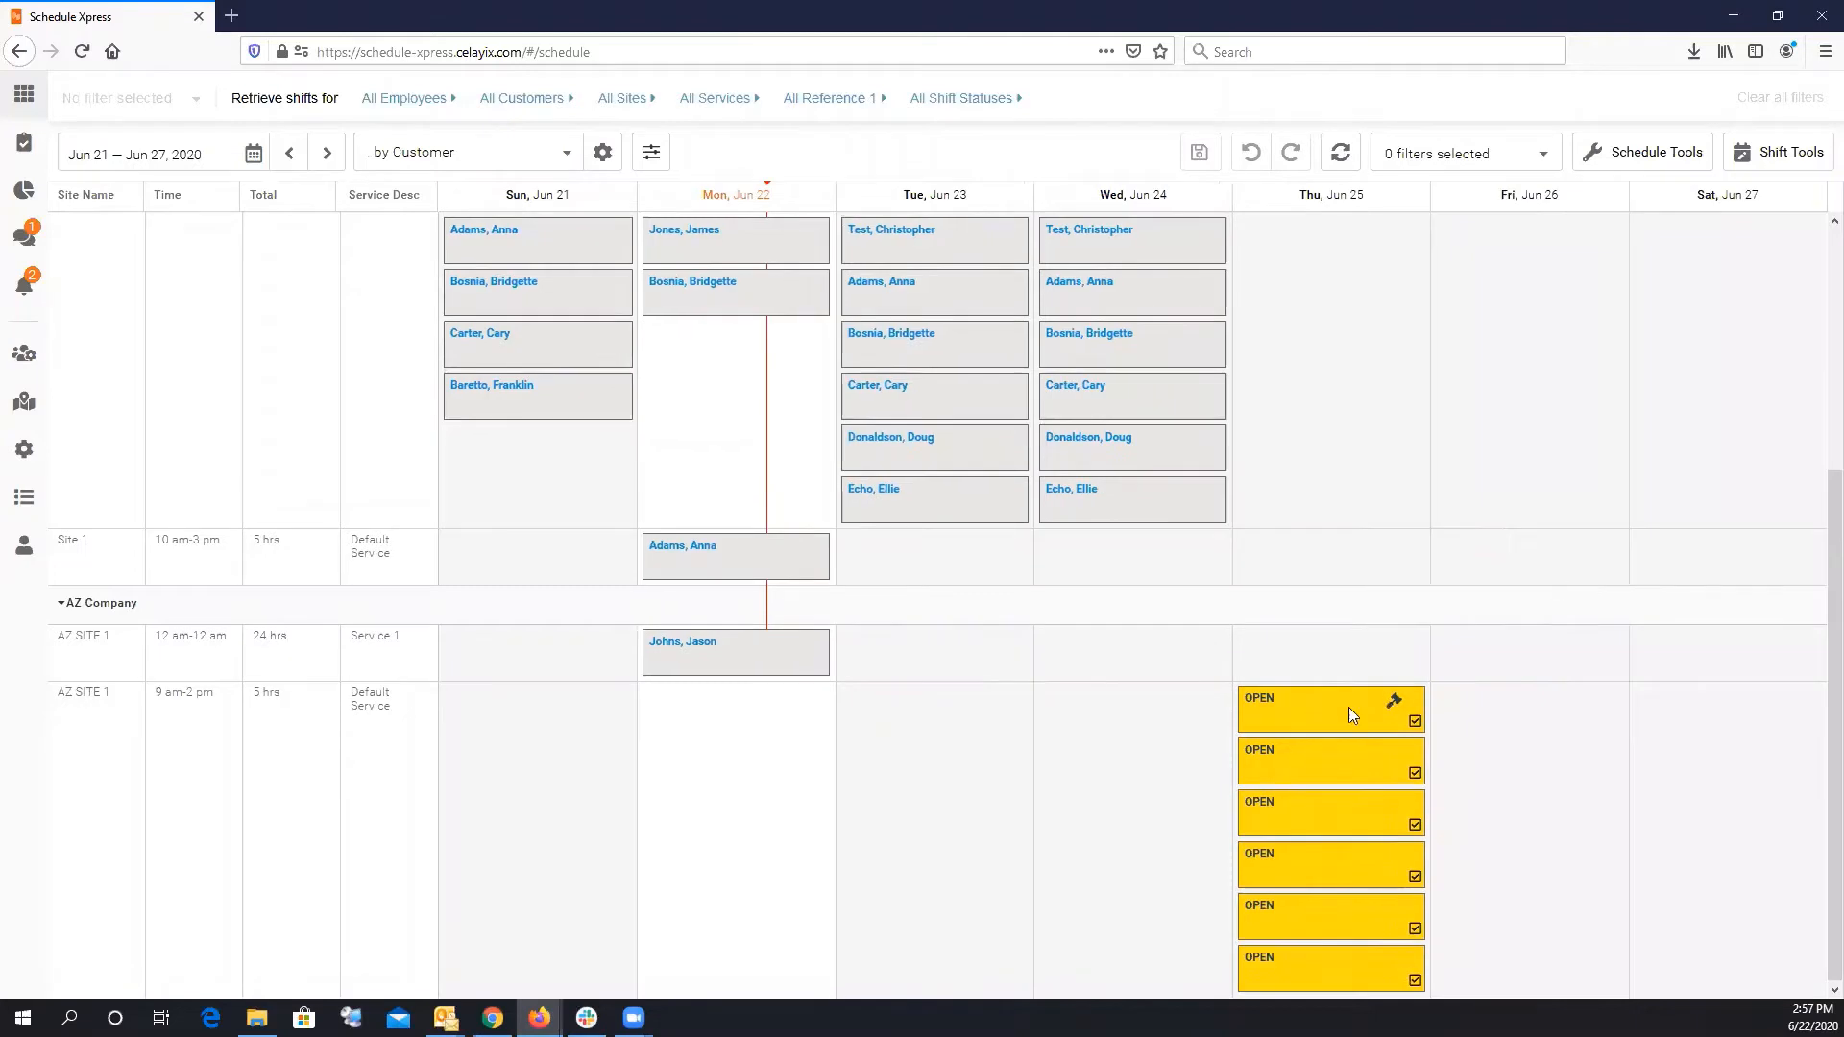
{"action": "right_click", "coordinate": [1348, 707]}
{"action": "left_click", "coordinate": [1368, 725]}
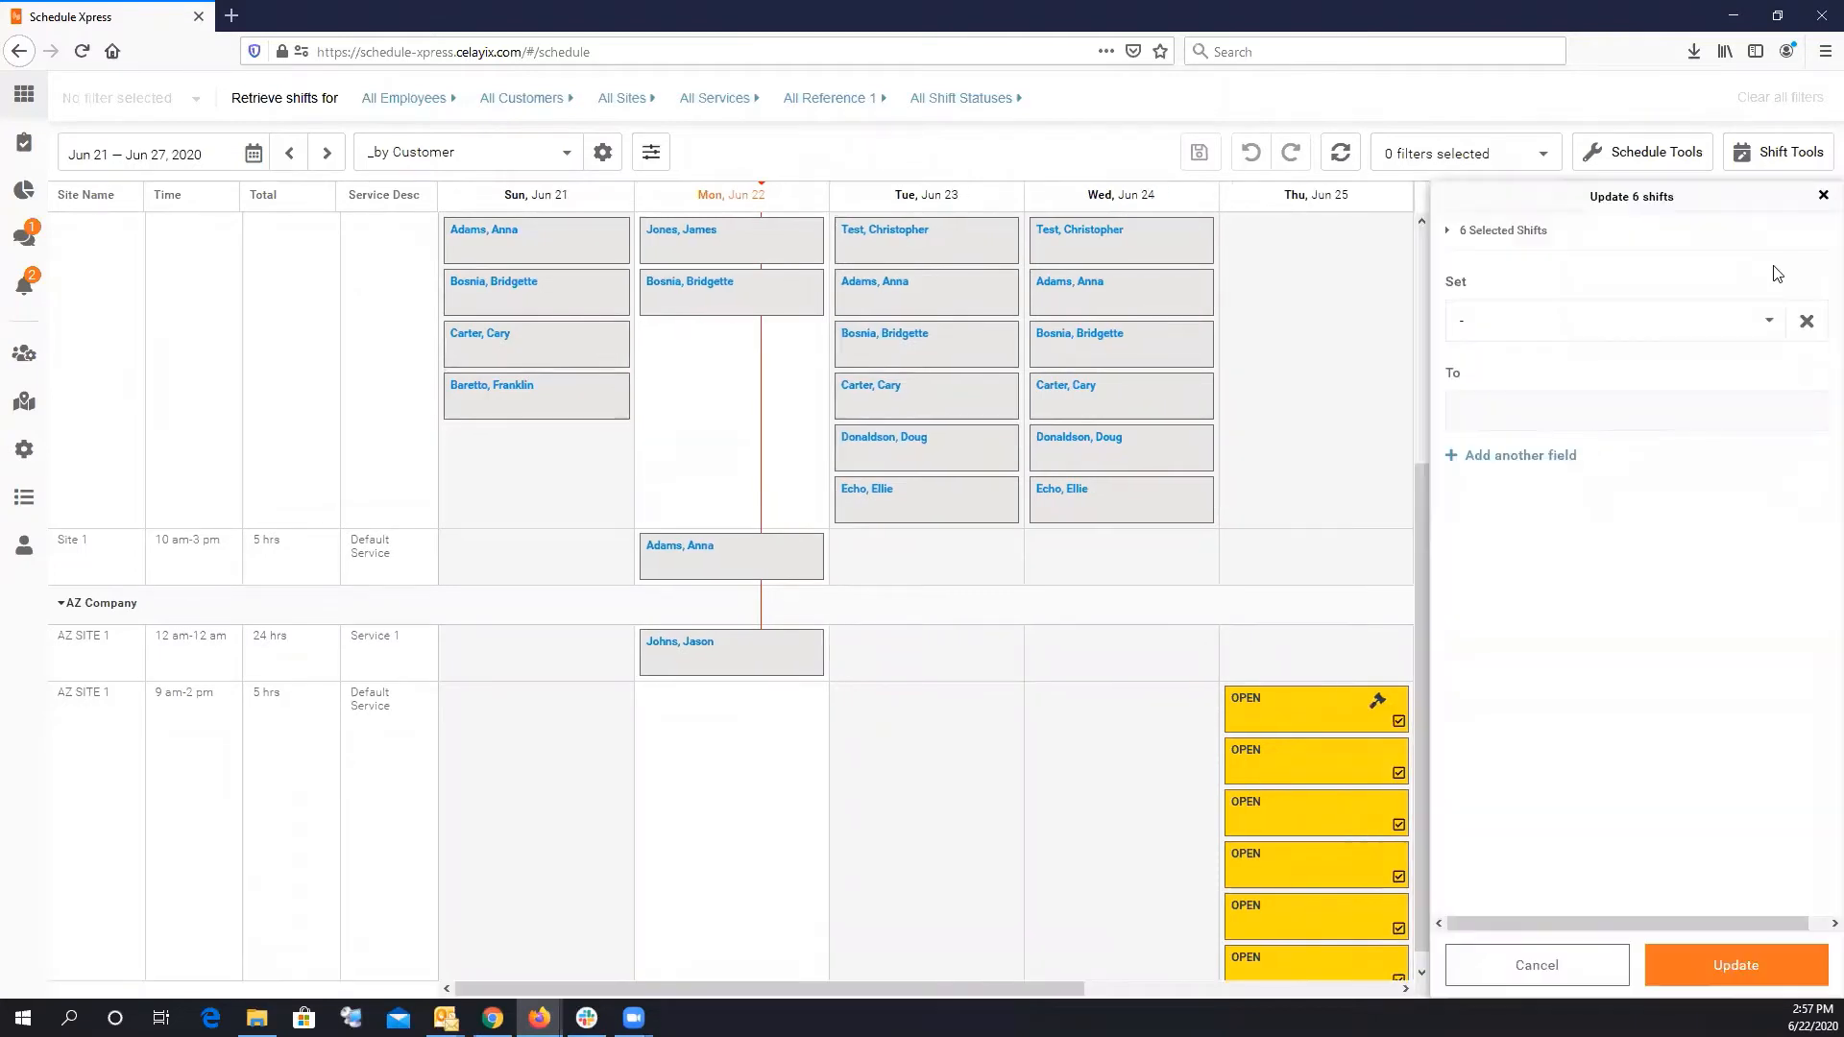
{"action": "left_click", "coordinate": [1820, 199]}
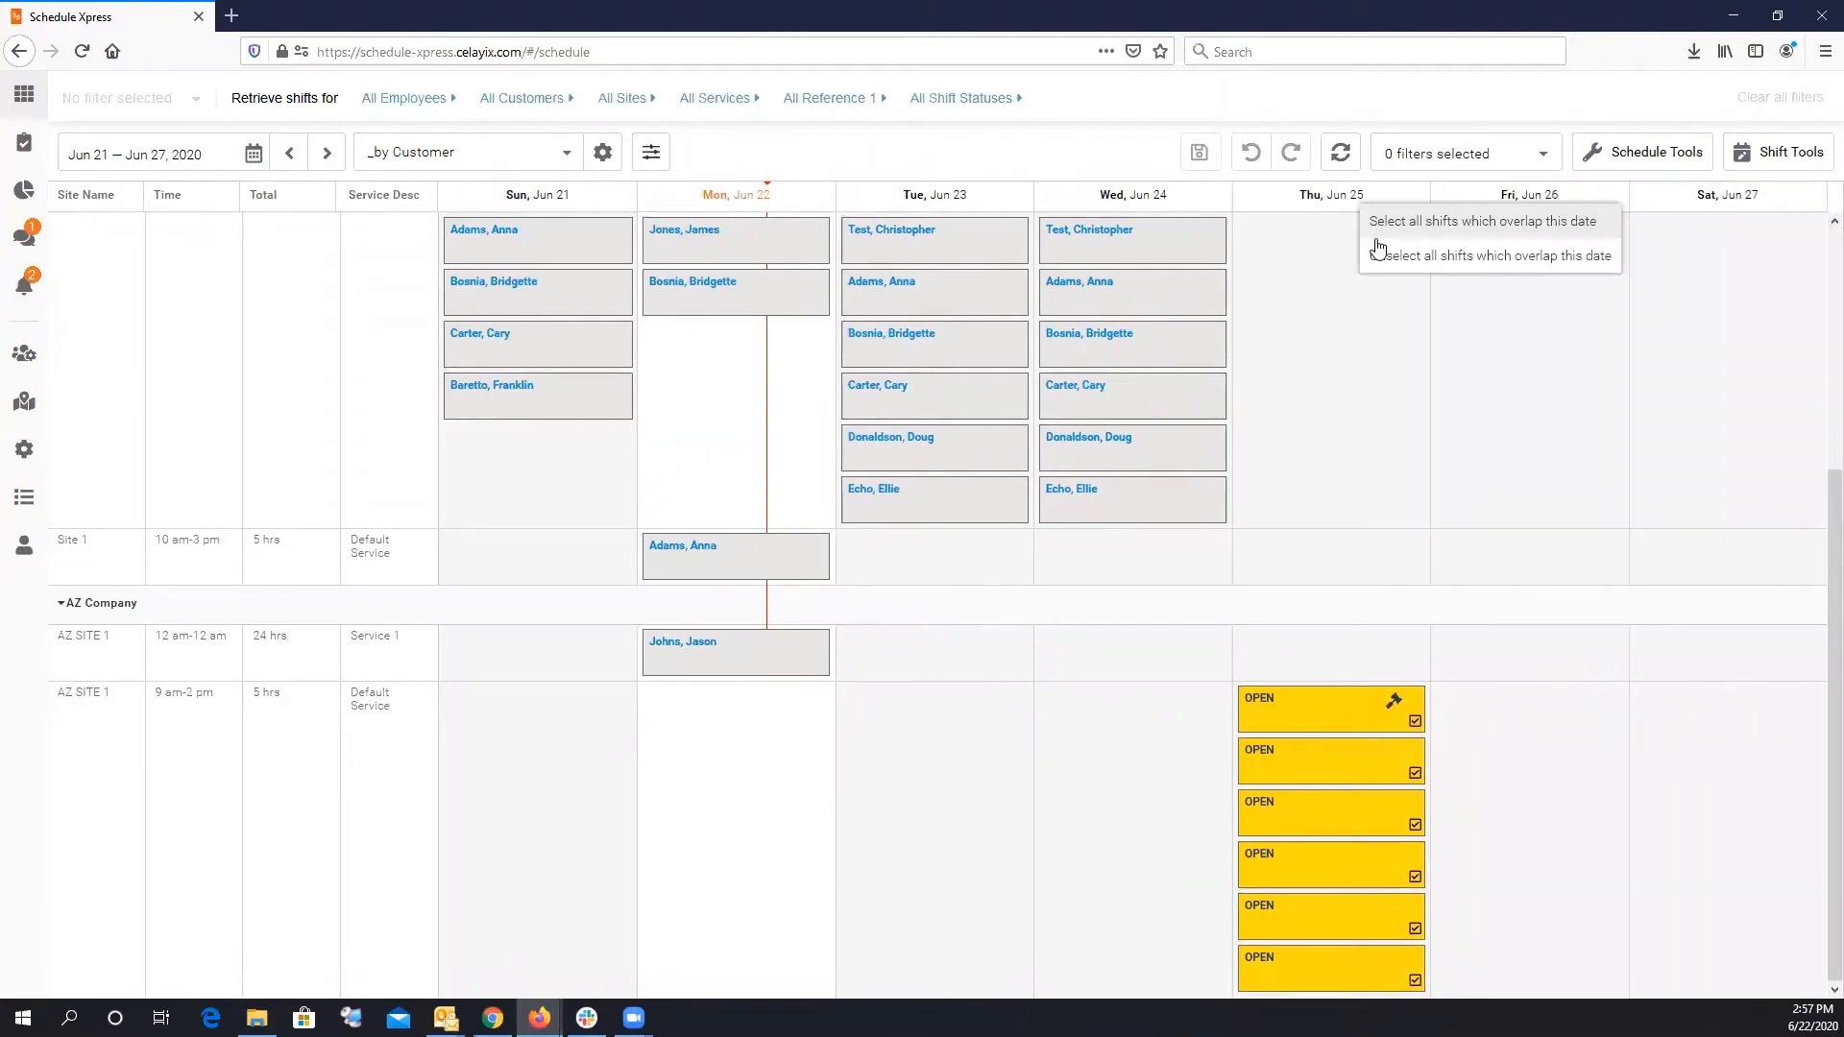
Turn off publishing for shift bidding on the first open AZ SITE 1 shift on Thu, Jun 25 and save the schedule.
{"action": "right_click", "coordinate": [1315, 715]}
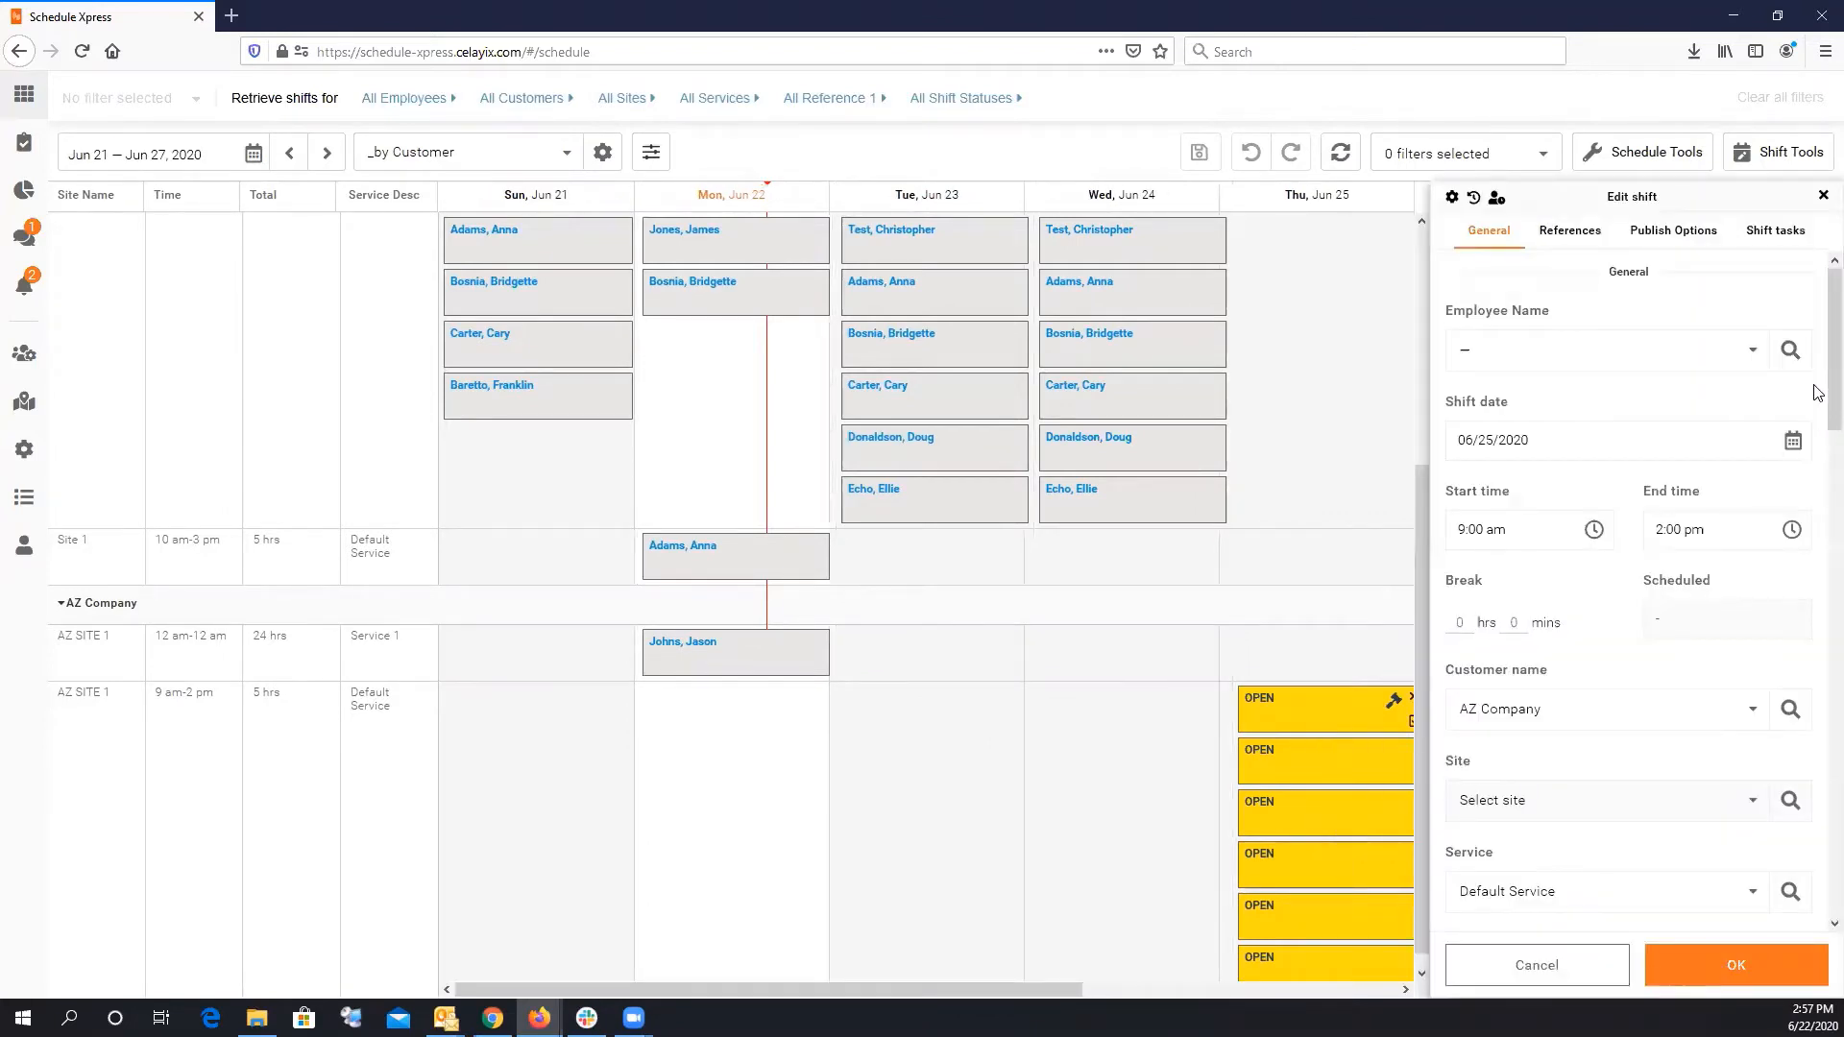
{"action": "left_click_drag", "start_coordinate": [1818, 393], "coordinate": [1818, 869]}
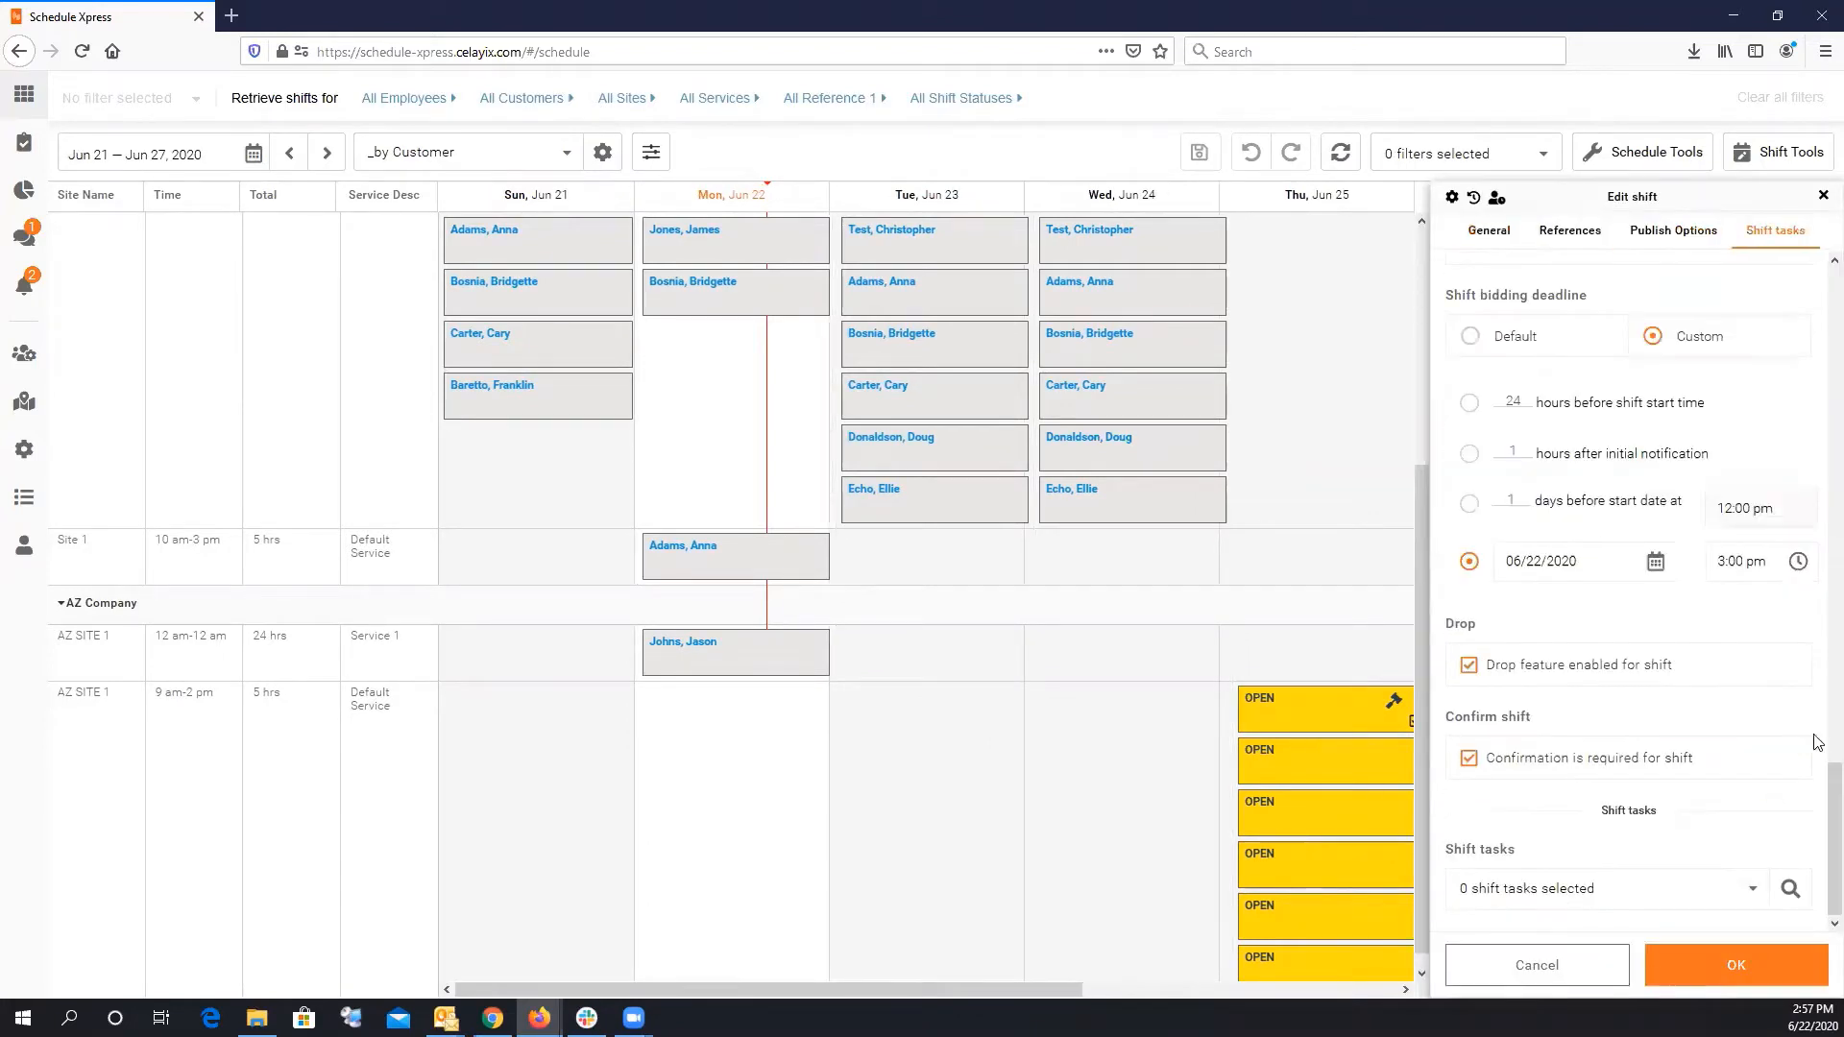
{"action": "scroll", "coordinate": [1642, 722], "scroll_direction": "up", "scroll_amount": 5}
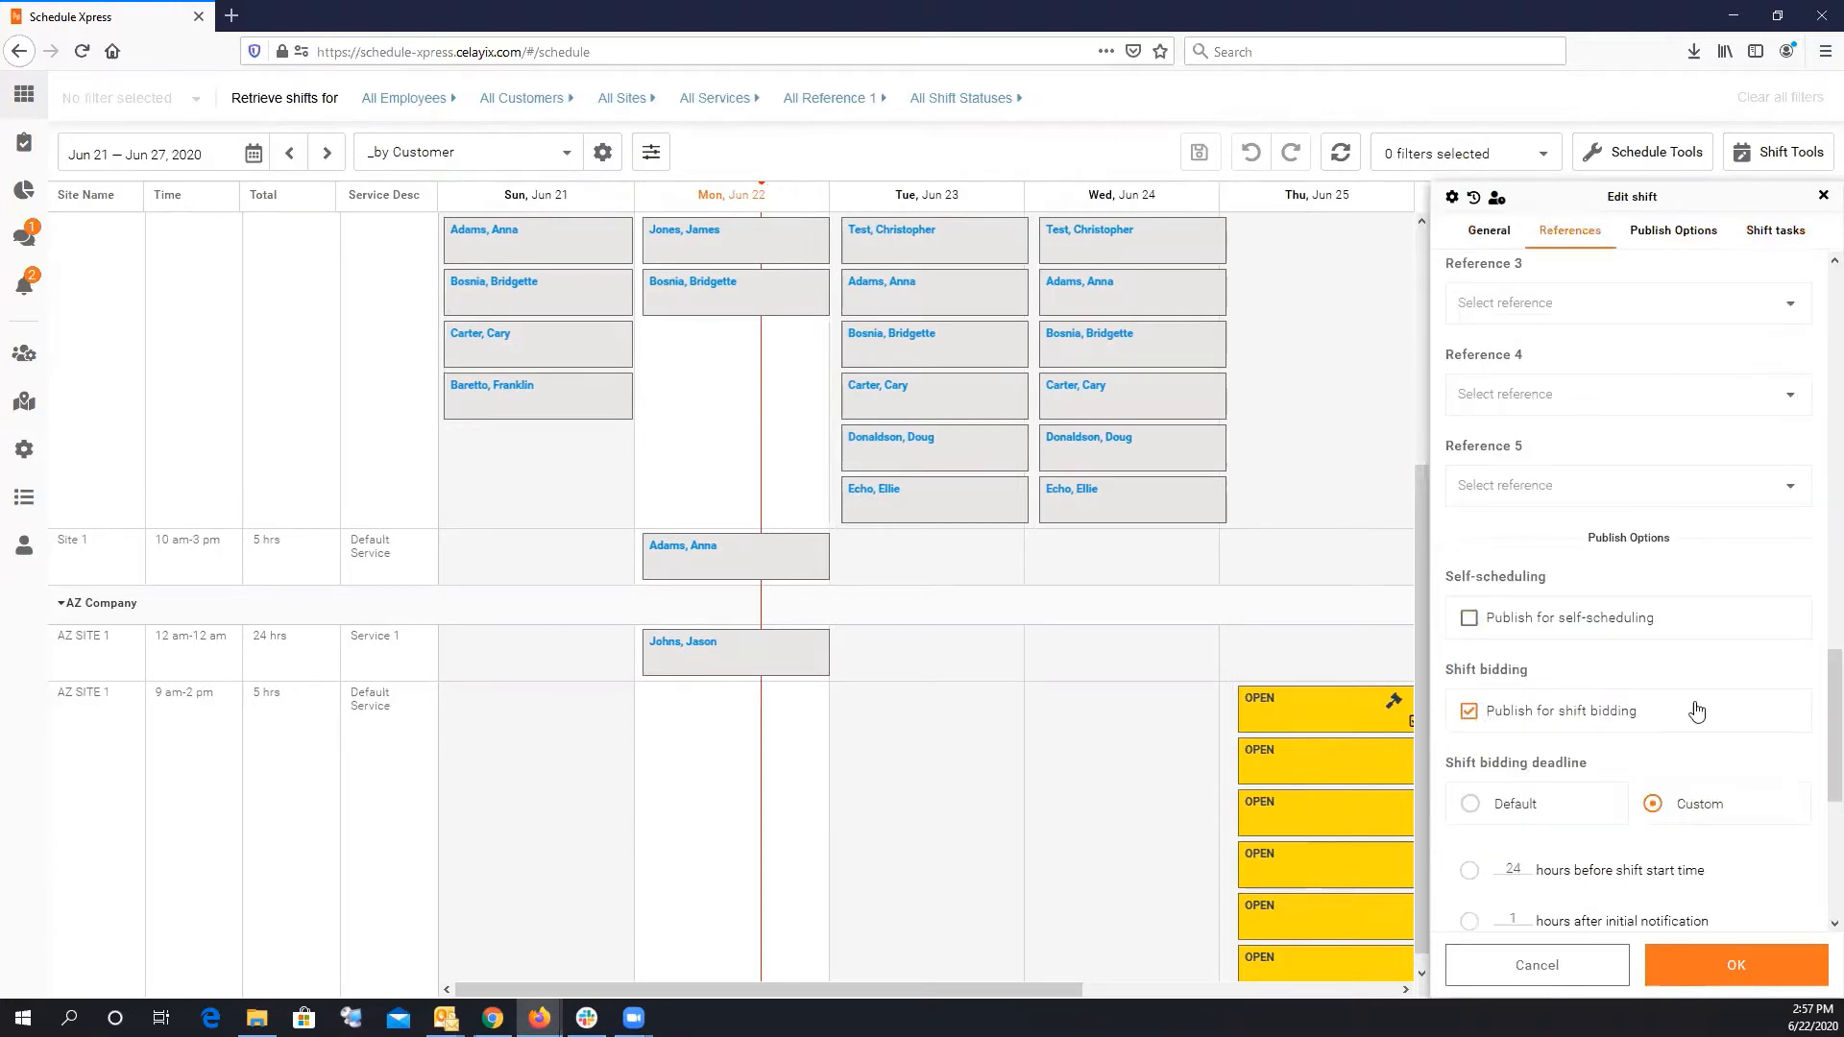
{"action": "scroll", "coordinate": [1682, 581], "scroll_direction": "down", "scroll_amount": 3}
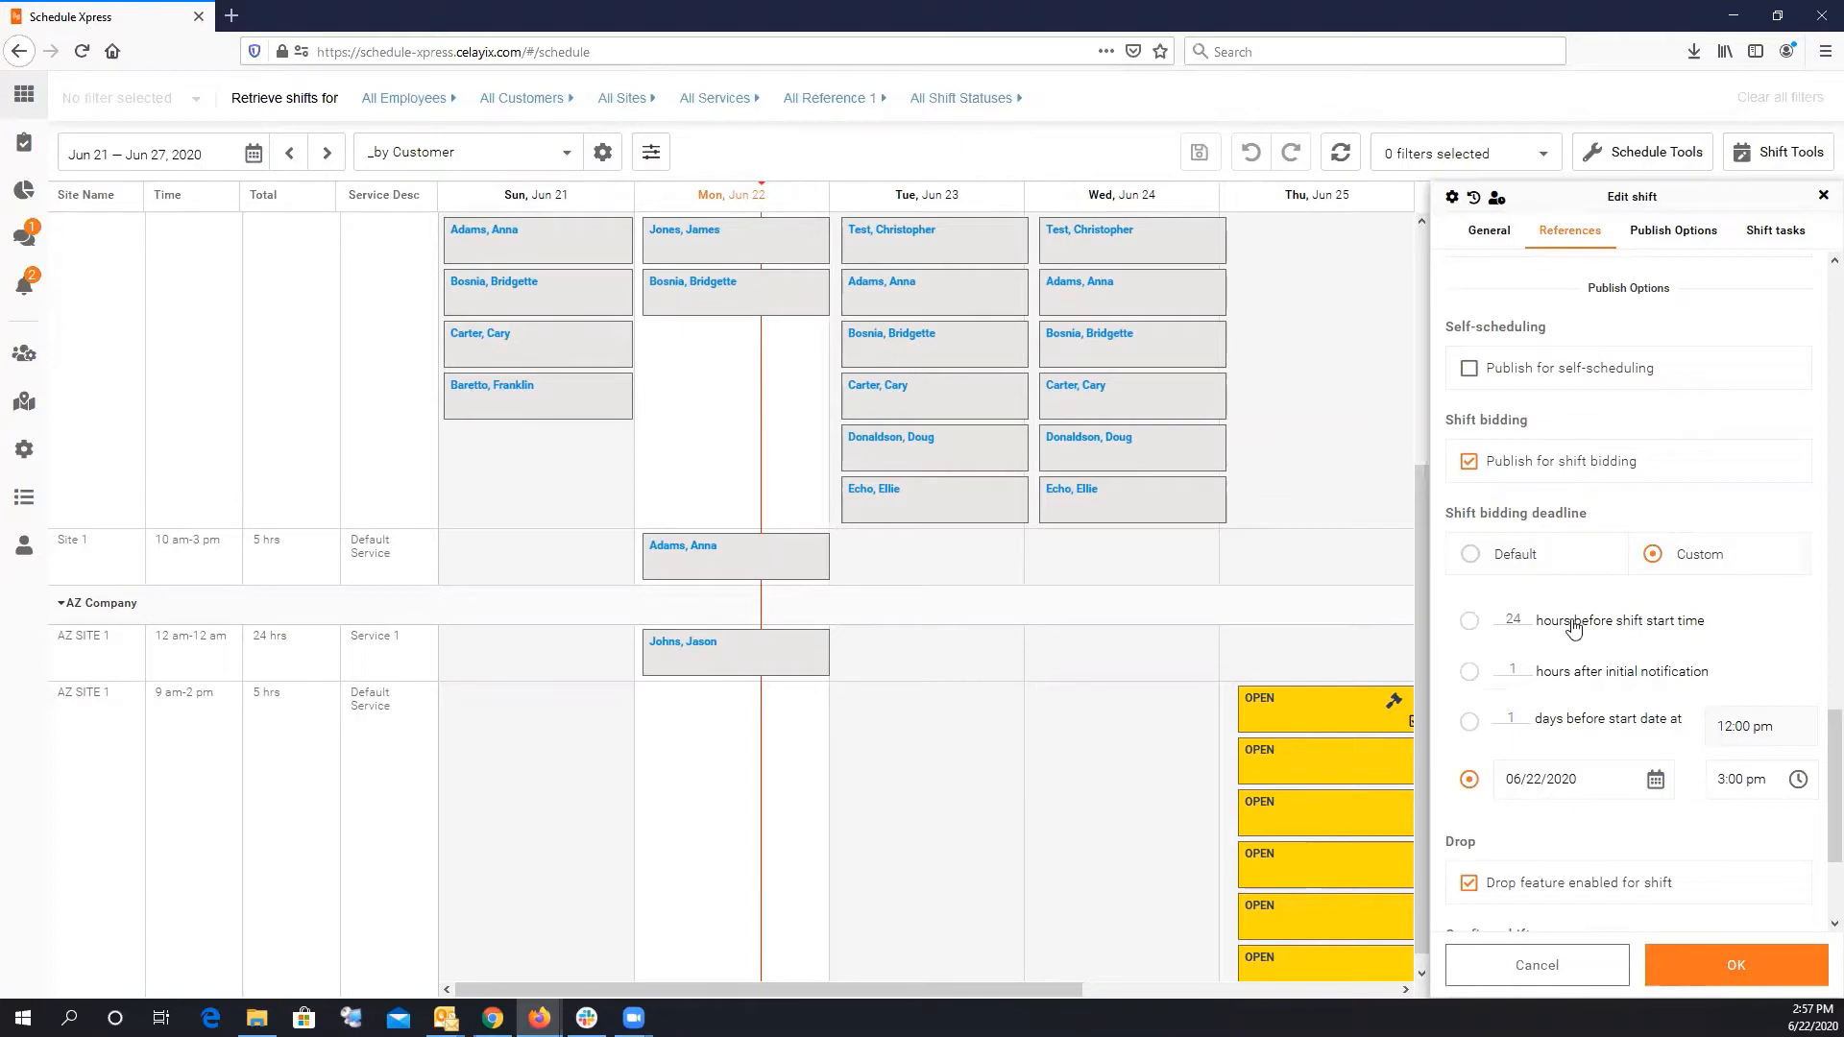
{"action": "left_click", "coordinate": [1469, 462]}
{"action": "left_click", "coordinate": [1736, 965]}
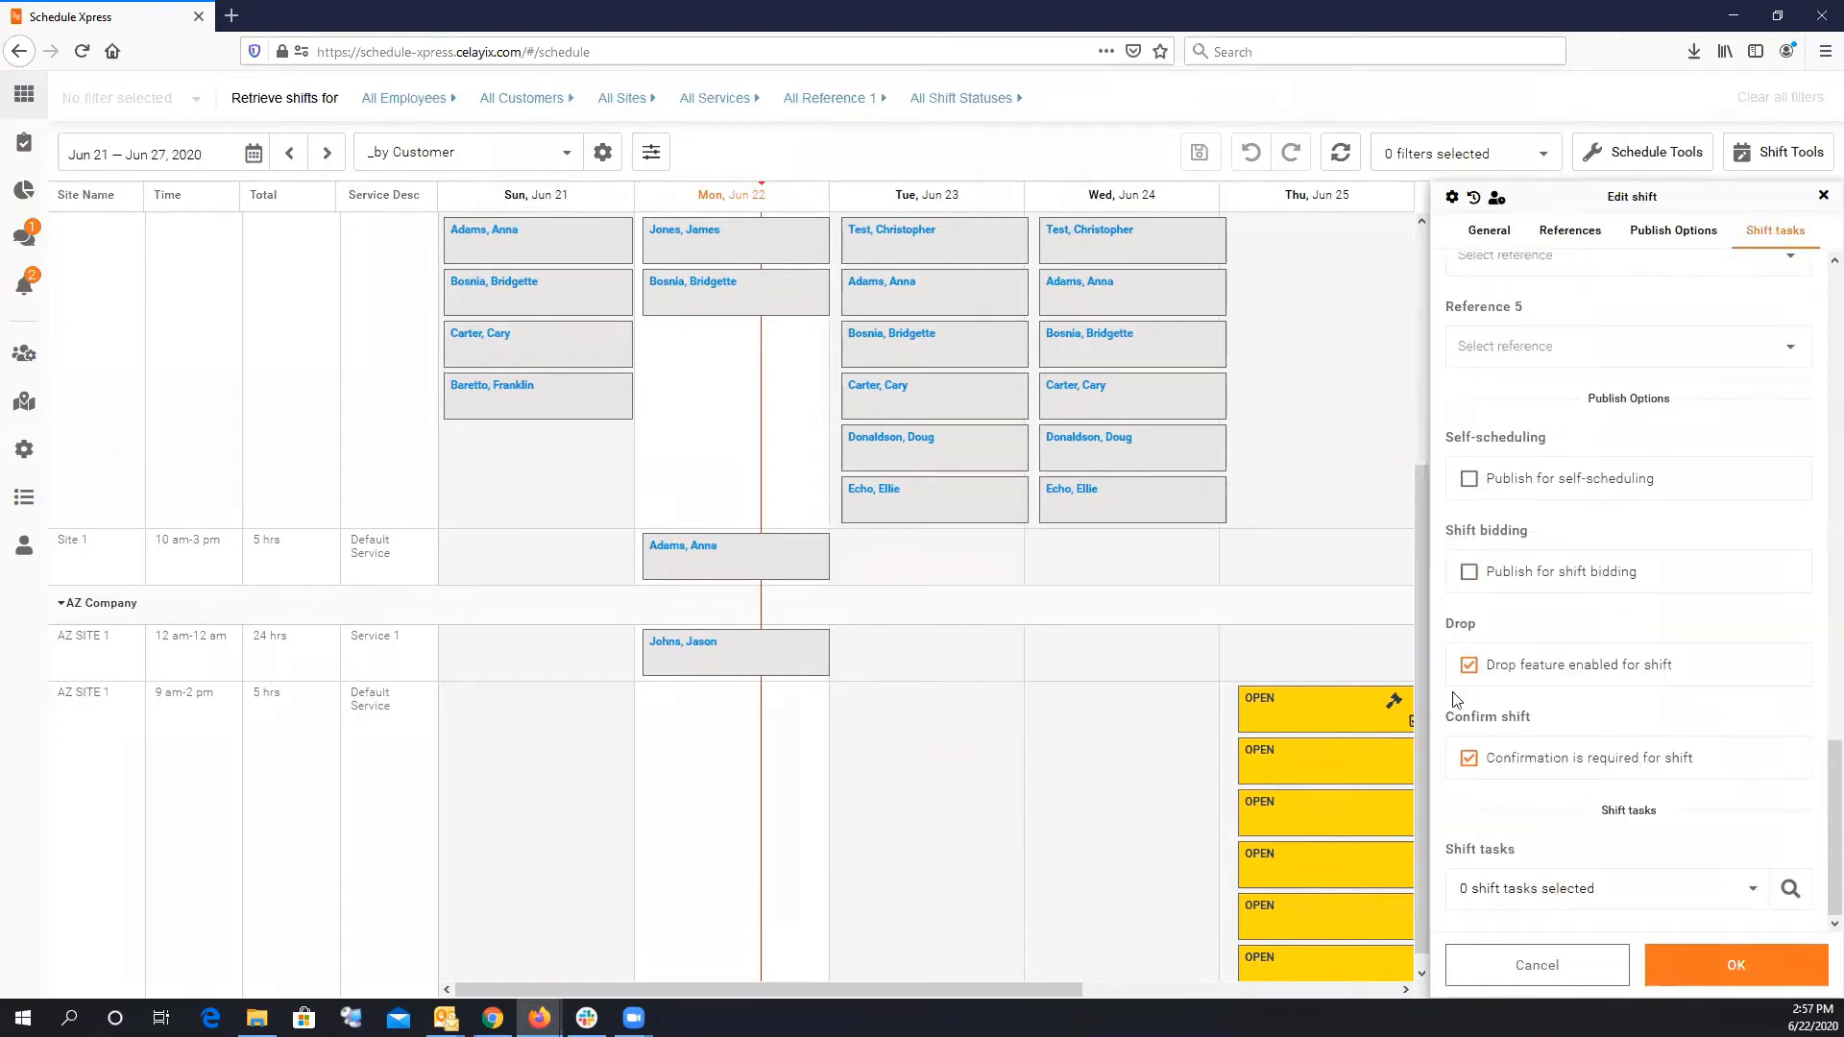
{"action": "left_click", "coordinate": [1196, 156]}
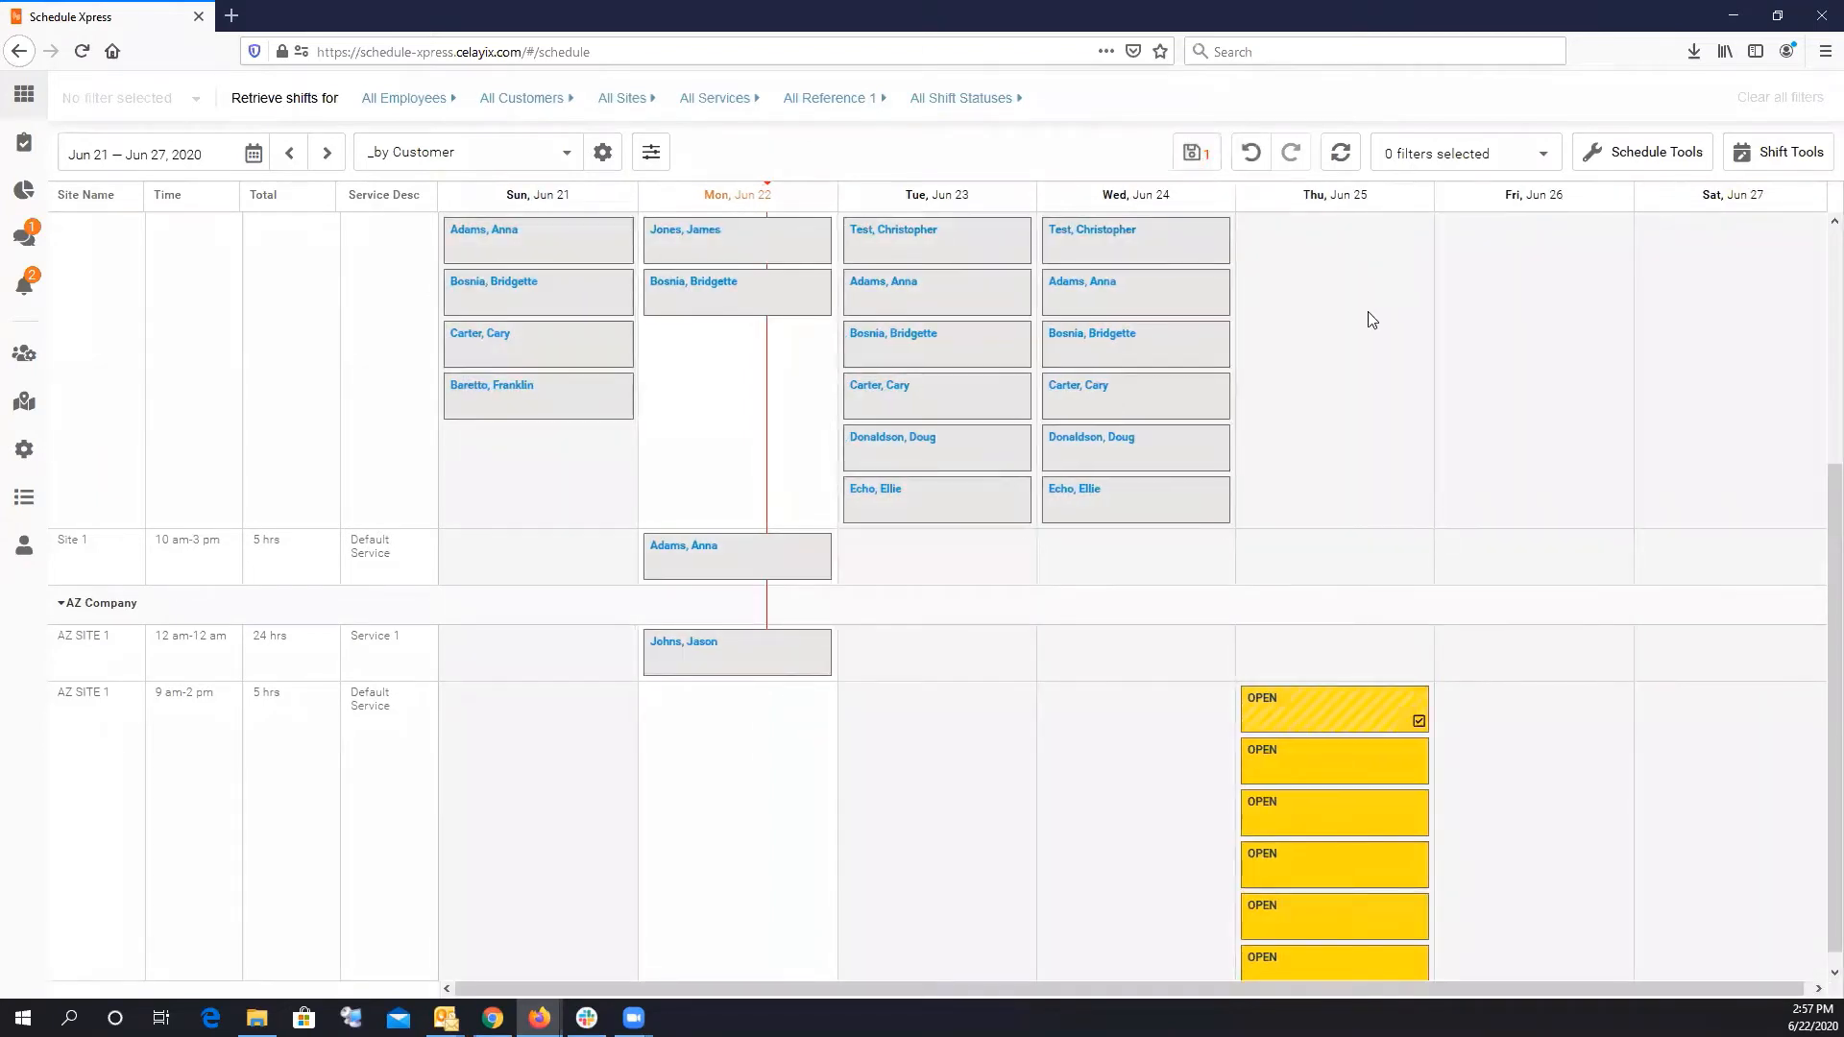
{"action": "left_click", "coordinate": [1818, 99]}
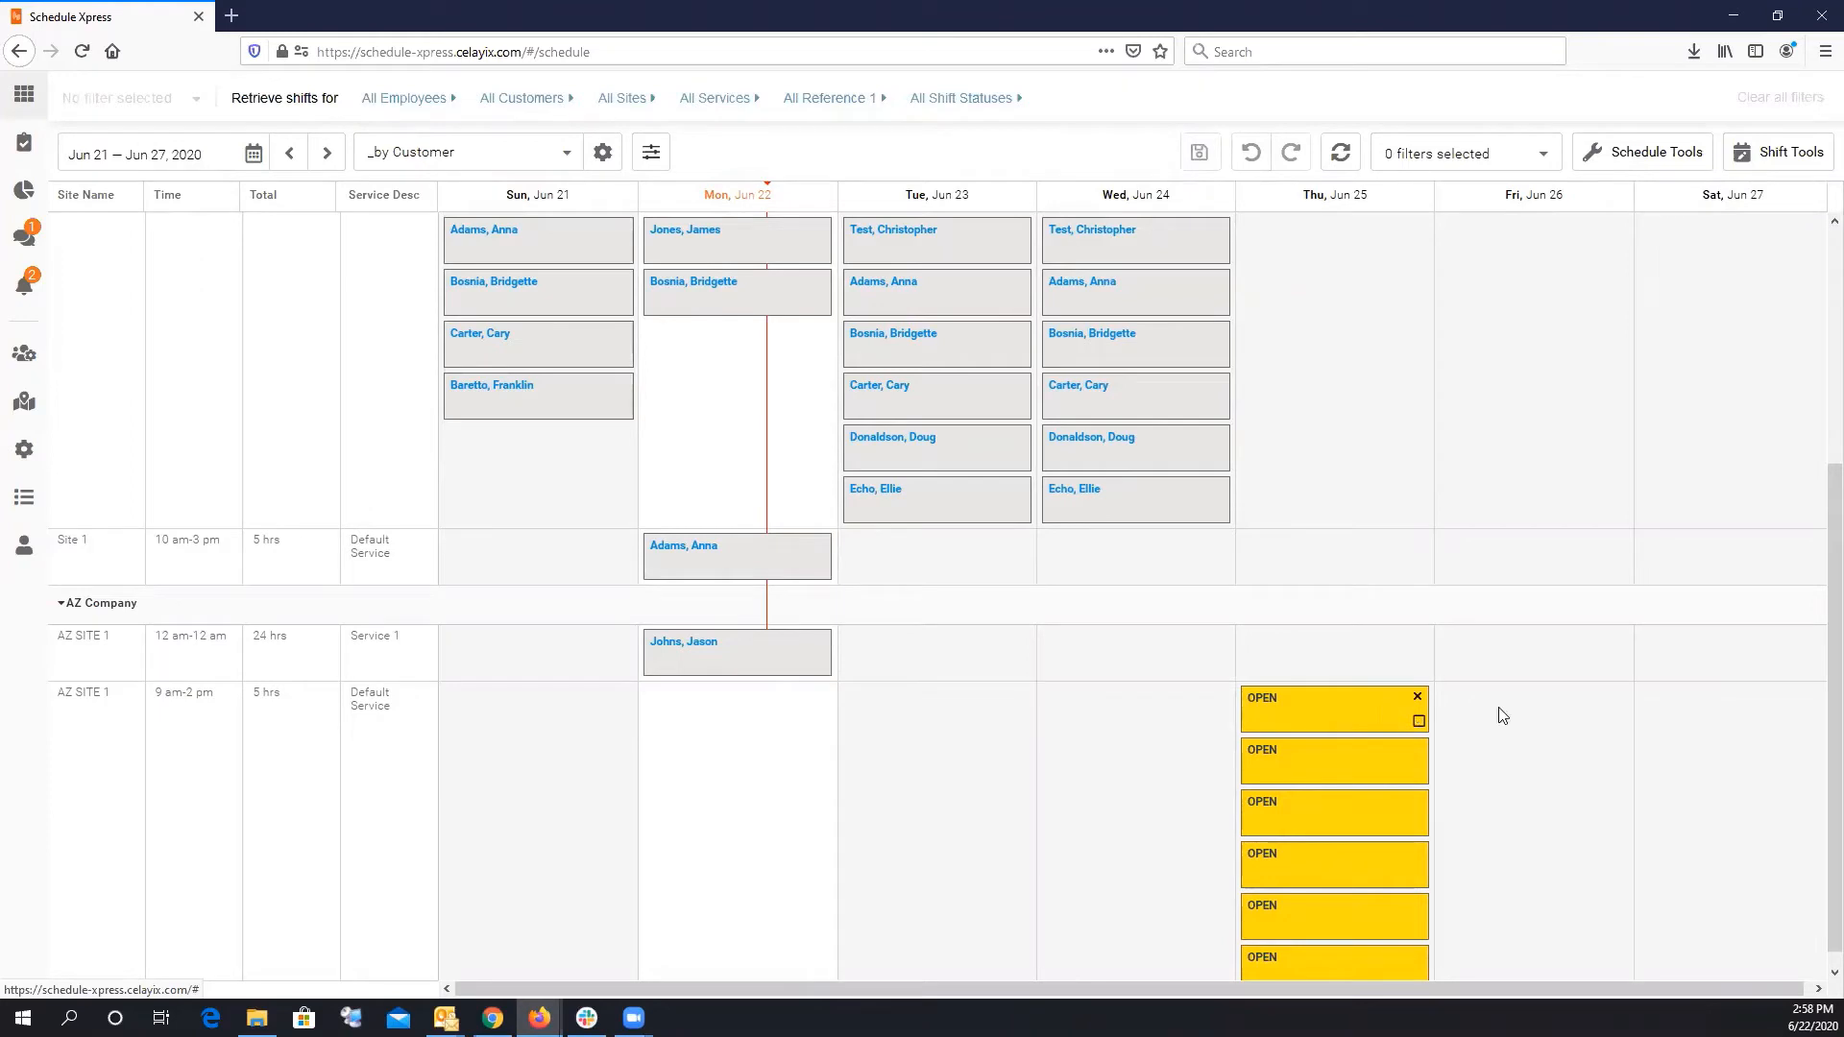
Select the six open AZ SITE 1 shifts on Thu, Jun 25 and bulk-set their shift bidding field to Publish for shift bidding.
{"action": "scroll", "coordinate": [1498, 711], "scroll_direction": "down", "scroll_amount": 1}
{"action": "left_click_drag", "start_coordinate": [1544, 956], "coordinate": [1296, 763]}
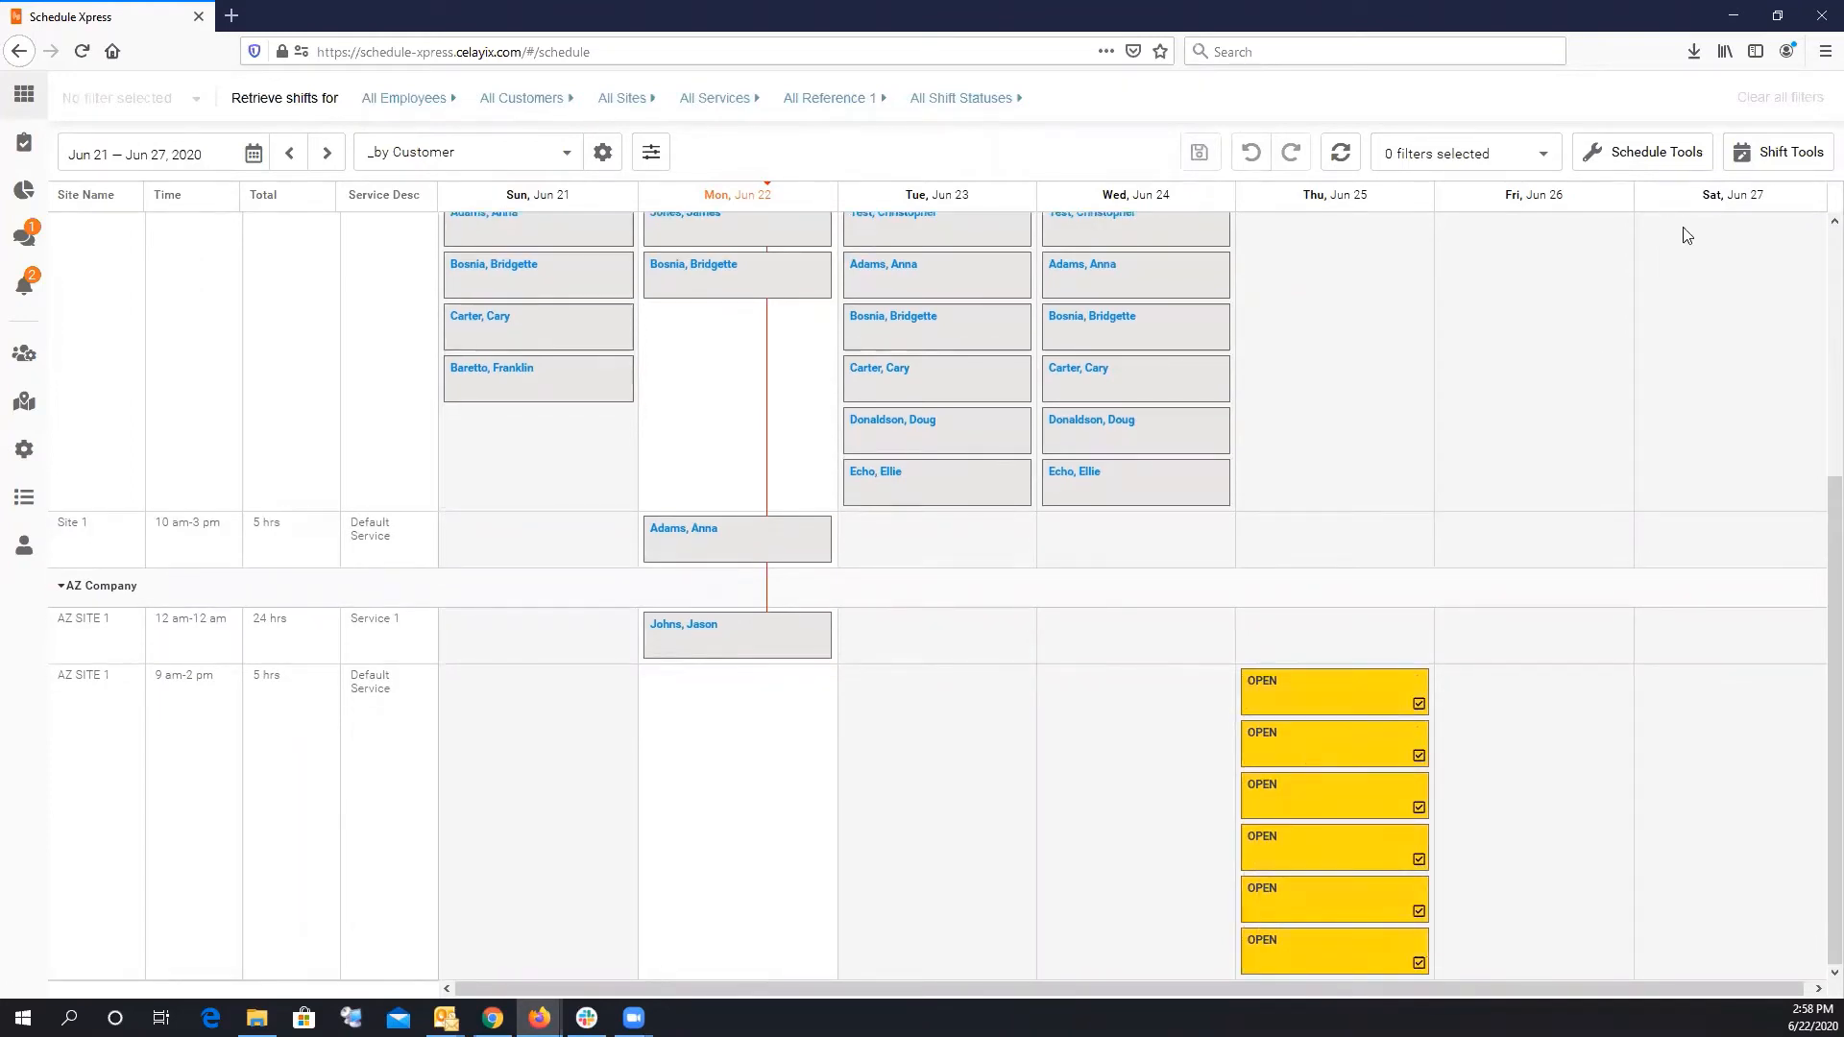
{"action": "left_click", "coordinate": [1788, 169]}
{"action": "left_click", "coordinate": [1762, 279]}
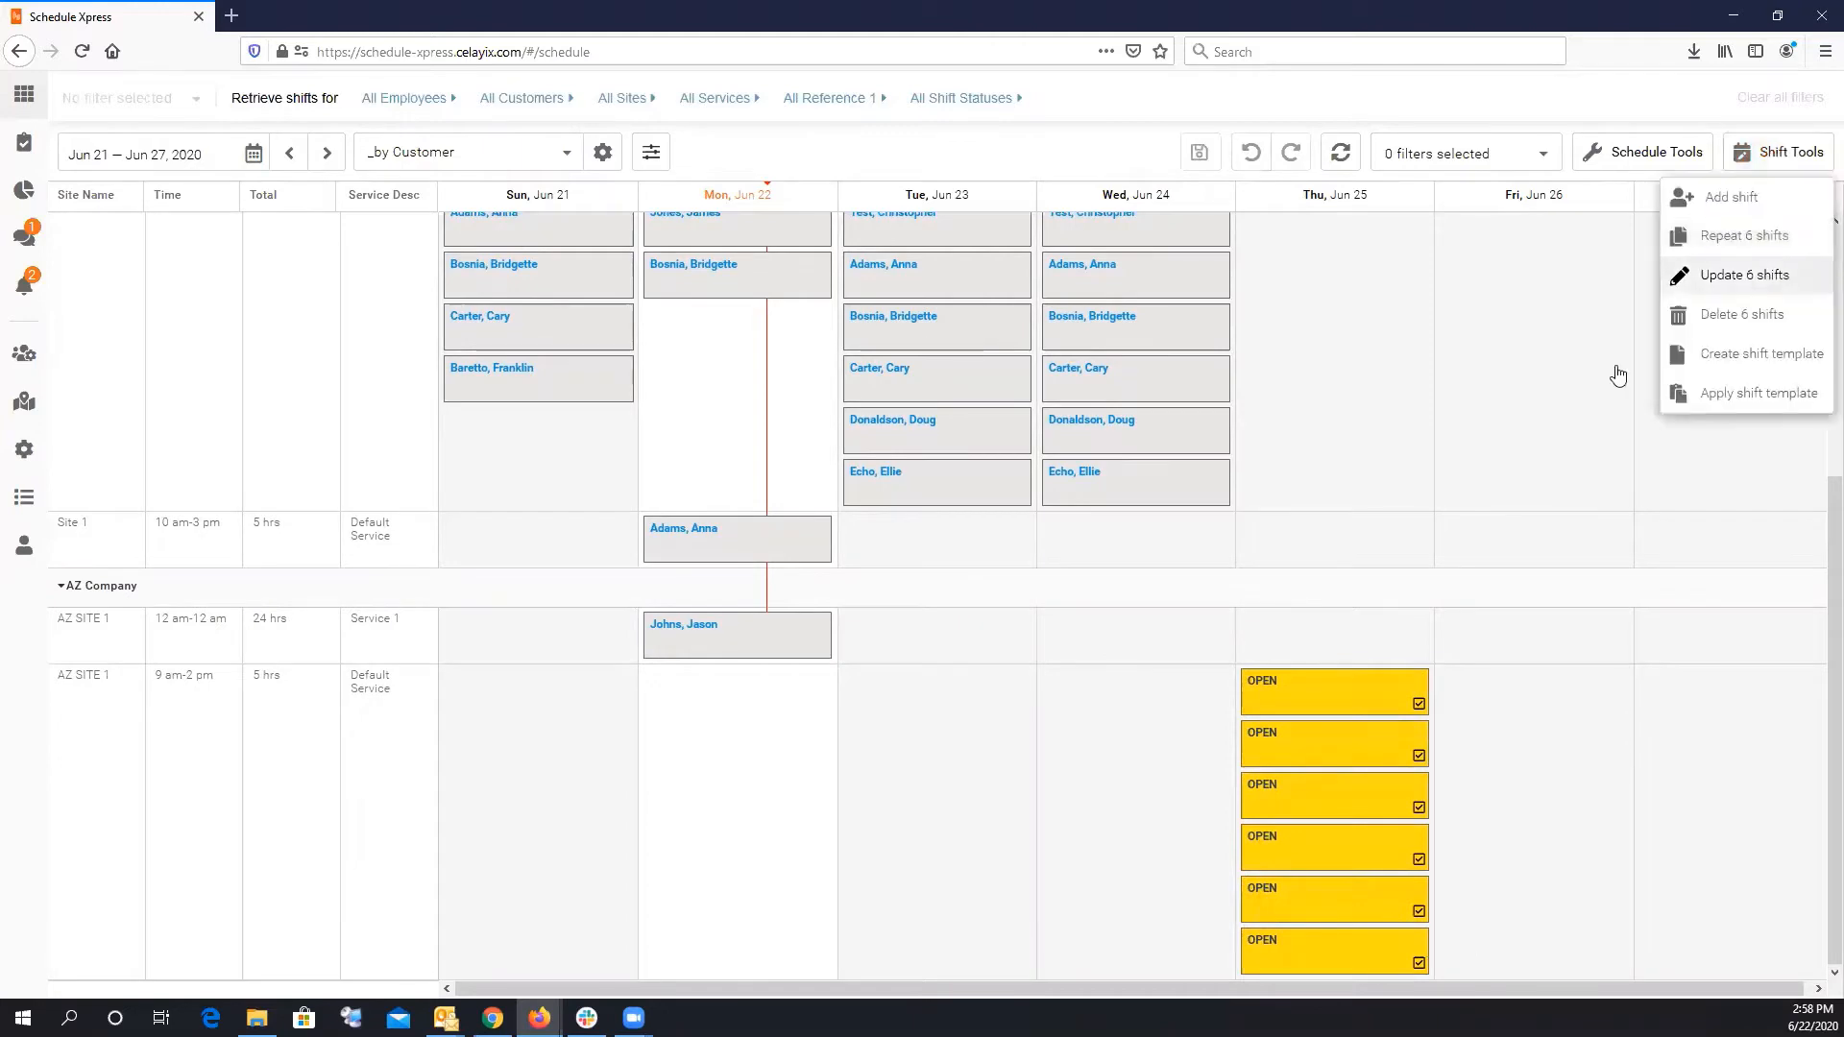
{"action": "left_click", "coordinate": [1565, 319]}
{"action": "type", "text": "bid"}
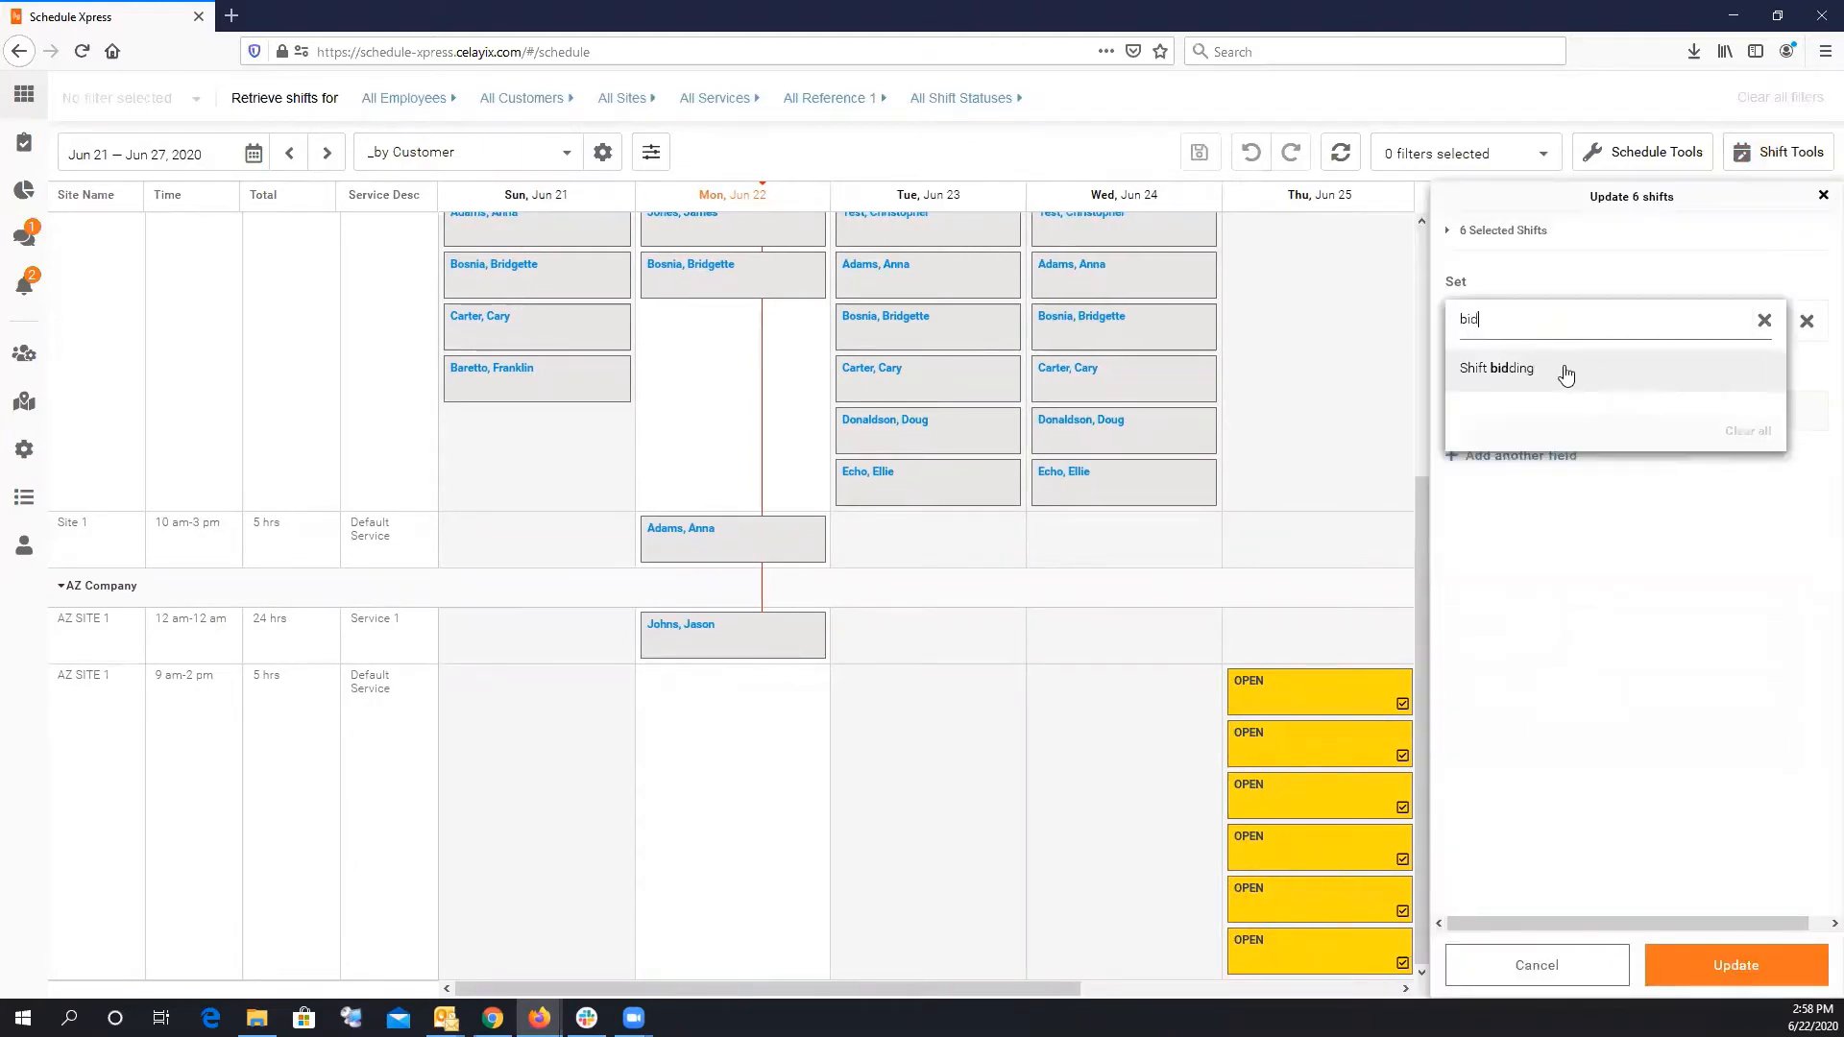
{"action": "left_click", "coordinate": [1566, 371]}
{"action": "left_click", "coordinate": [1524, 414]}
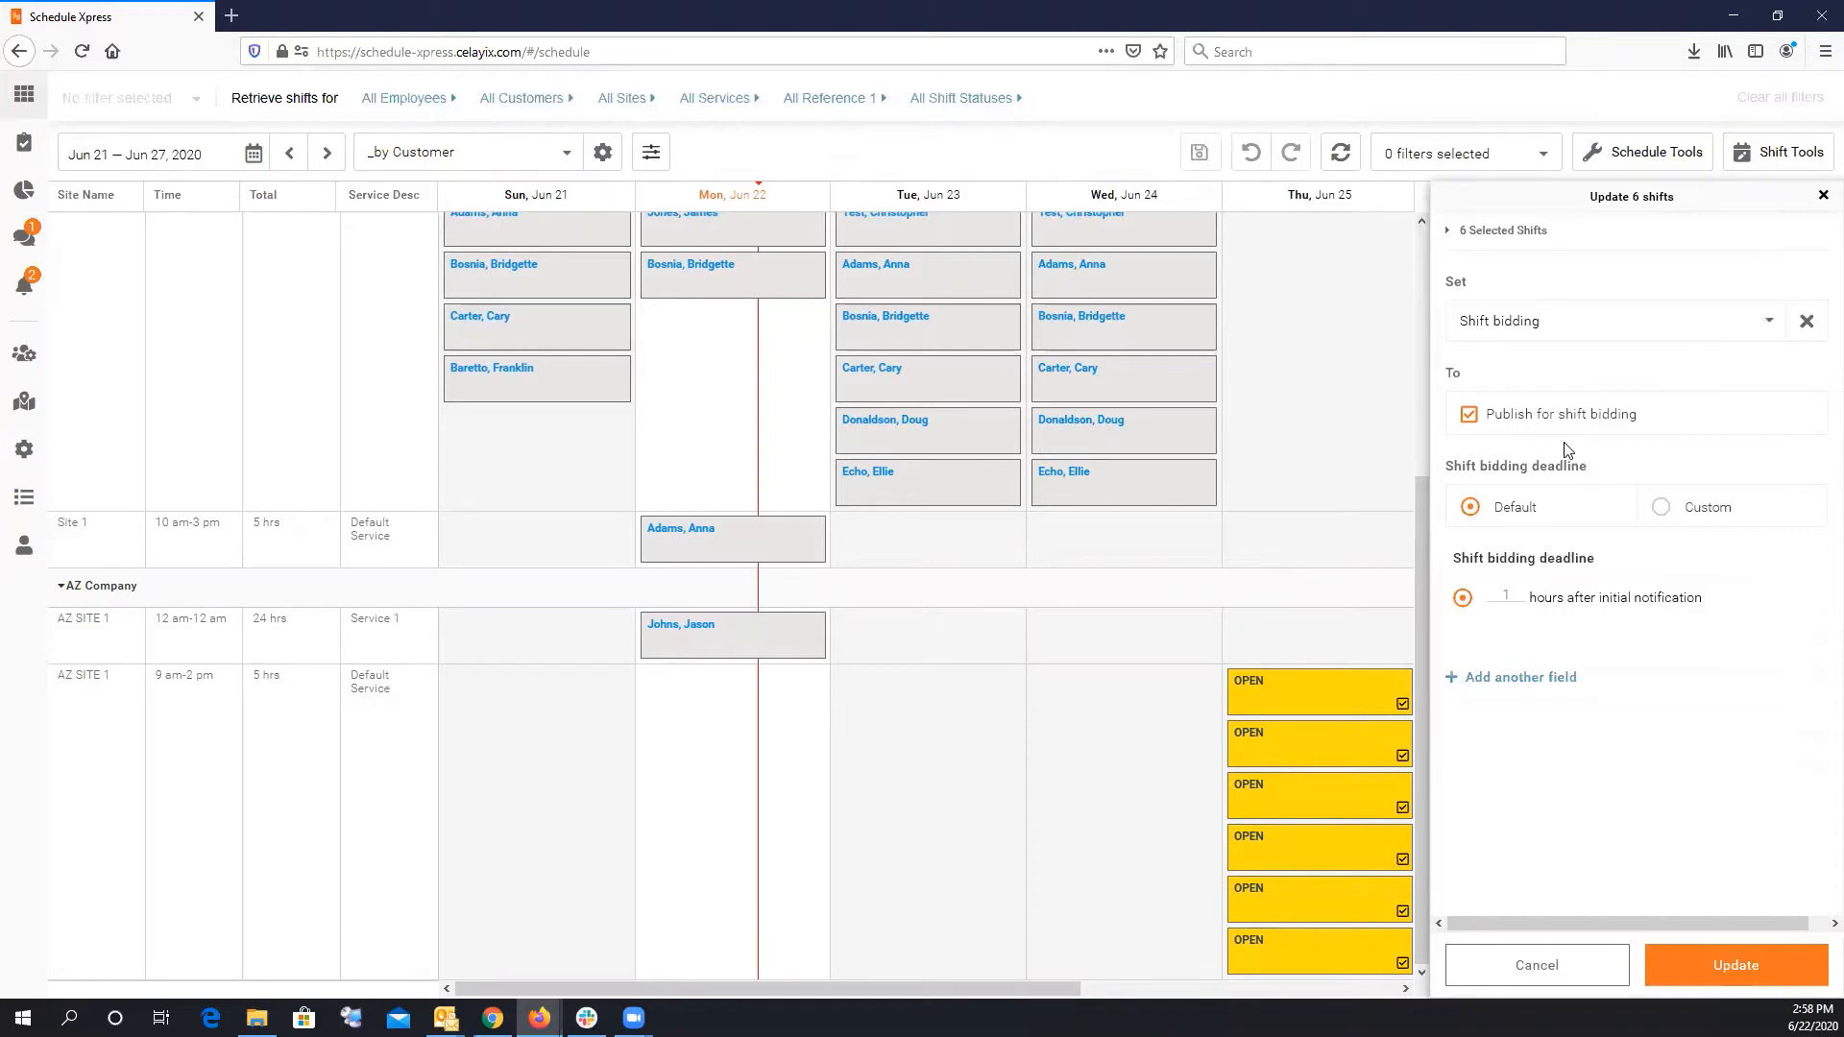
Give the six shifts a custom bidding deadline of 06/22/2020 at 3:05 pm, apply the update and save the schedule.
{"action": "left_click", "coordinate": [1660, 509]}
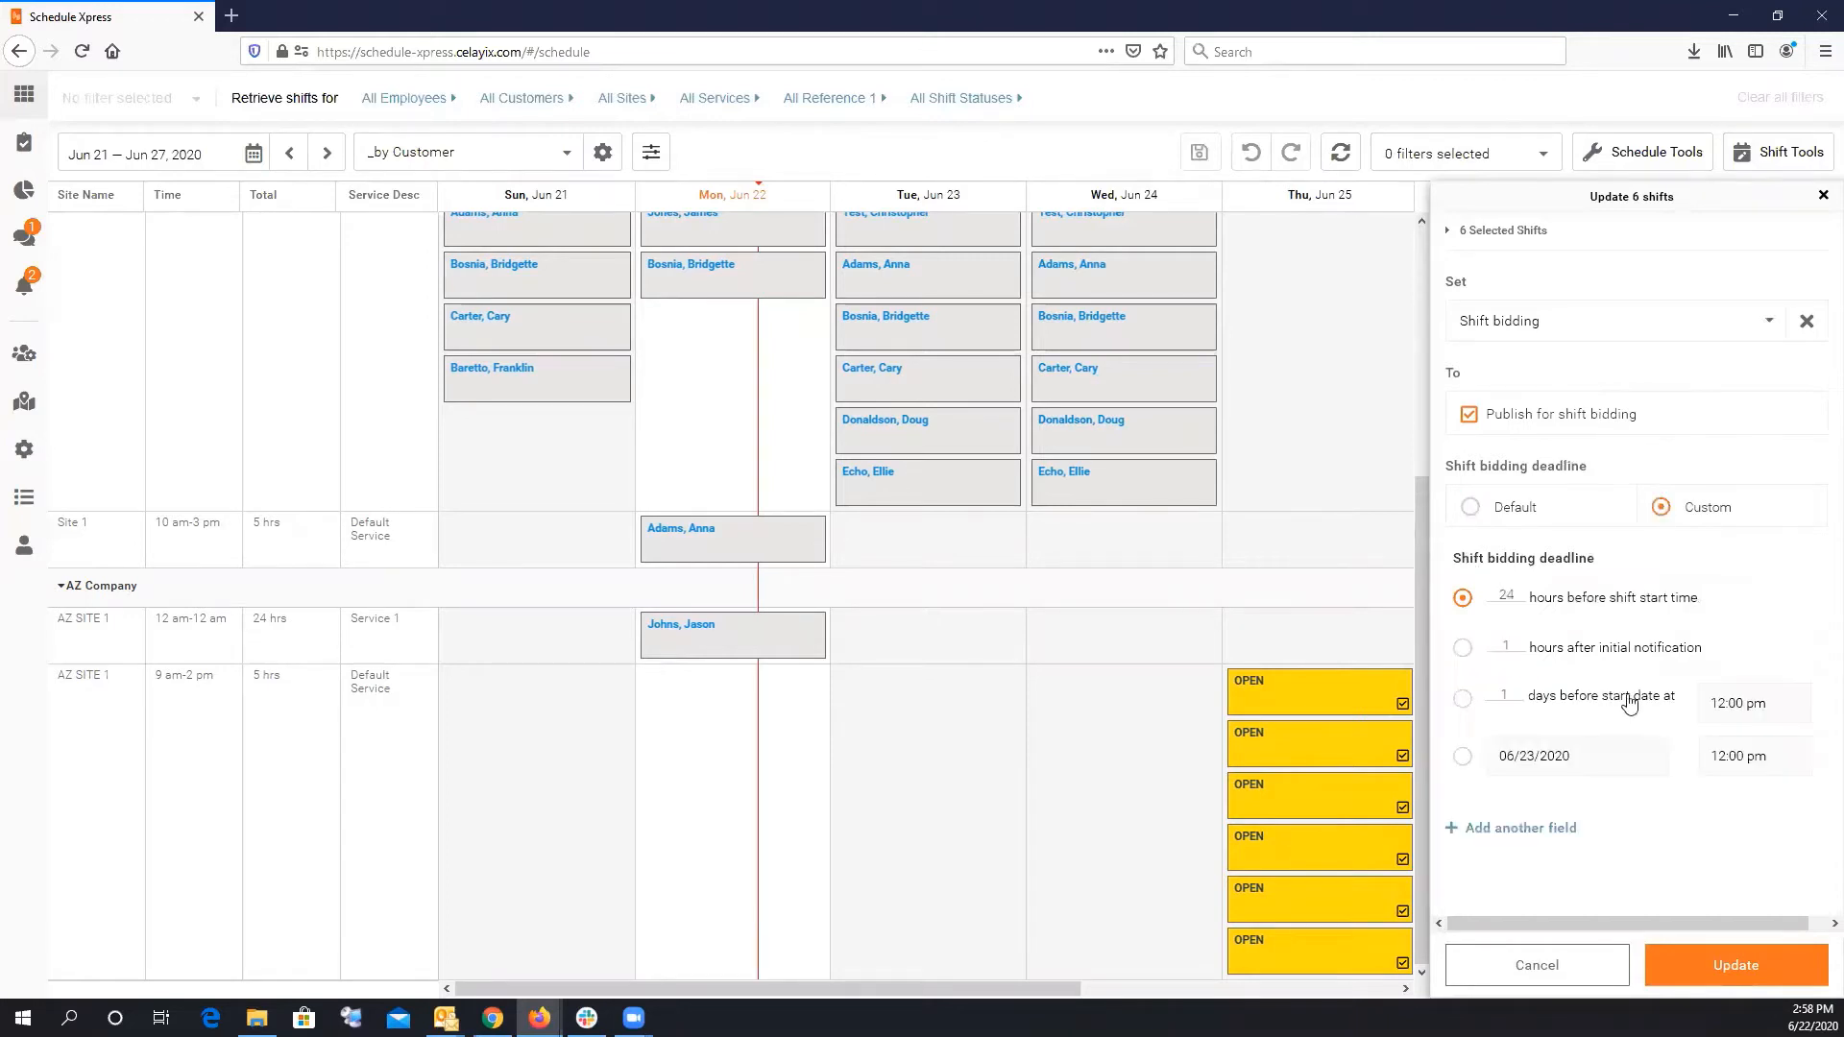
{"action": "left_click", "coordinate": [1541, 765]}
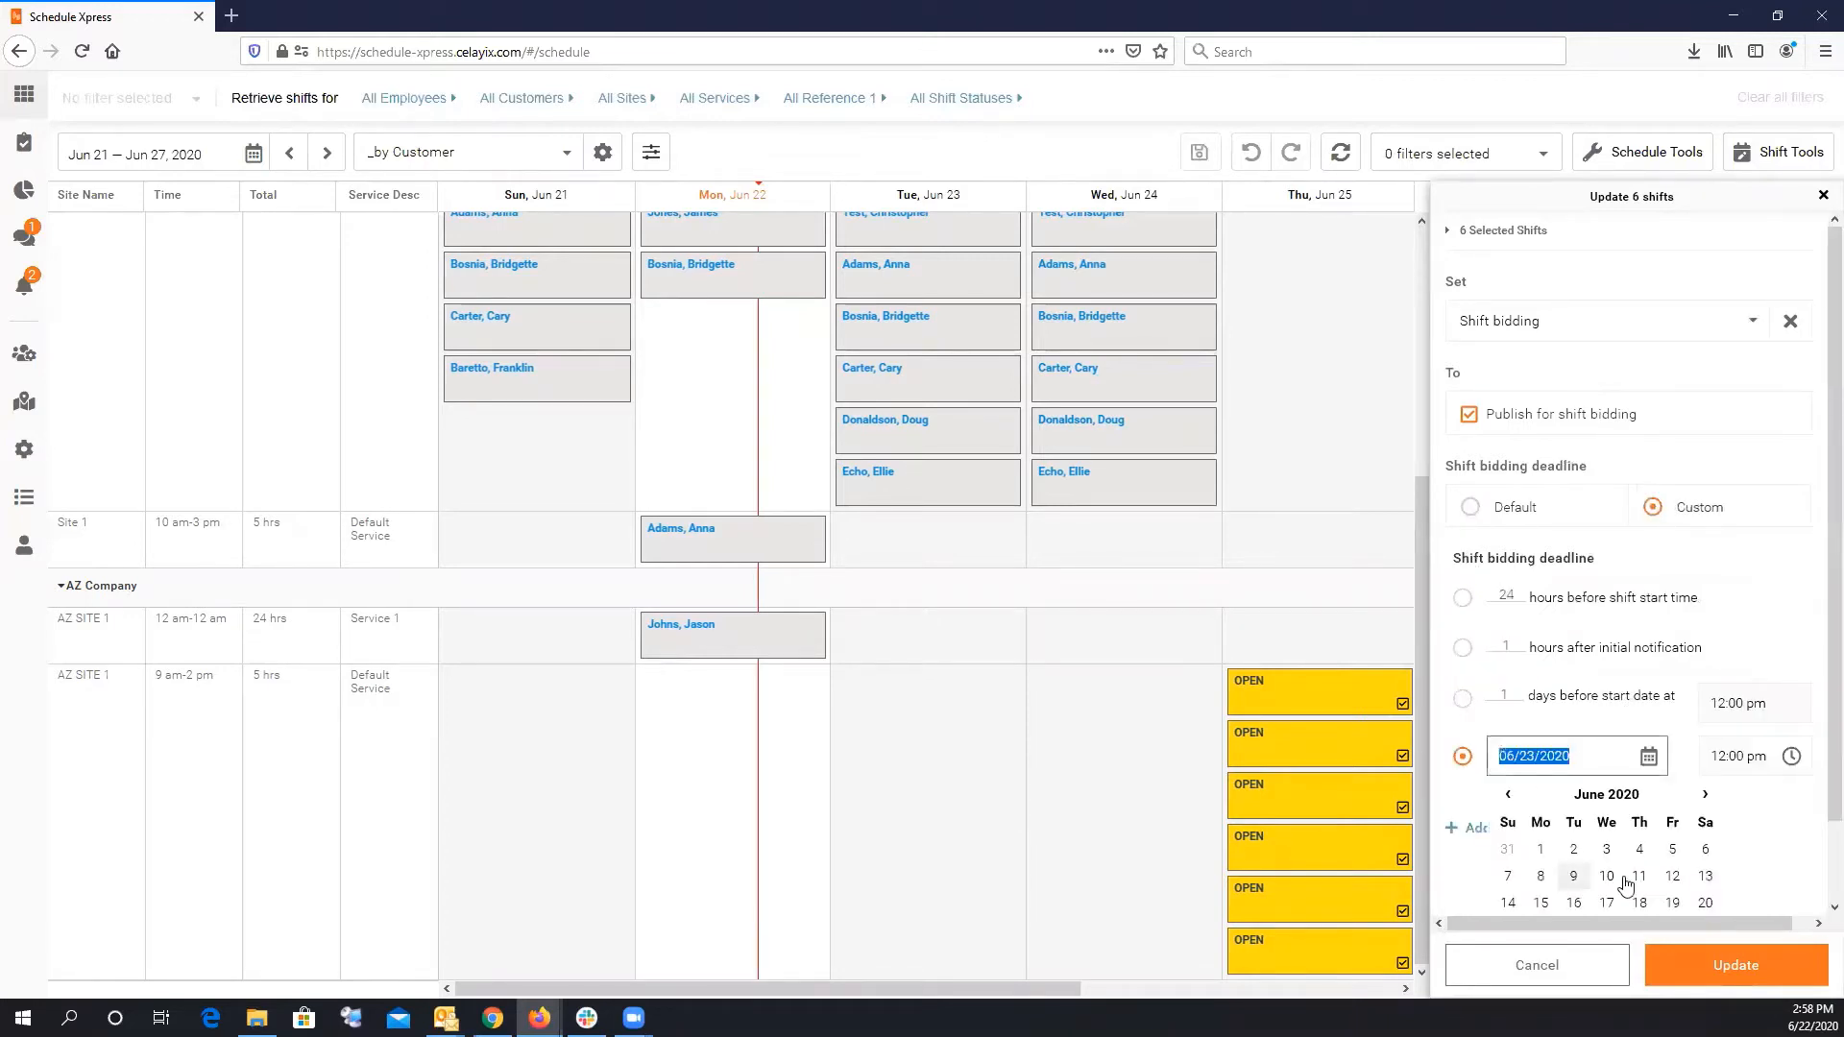
{"action": "left_click", "coordinate": [1542, 850]}
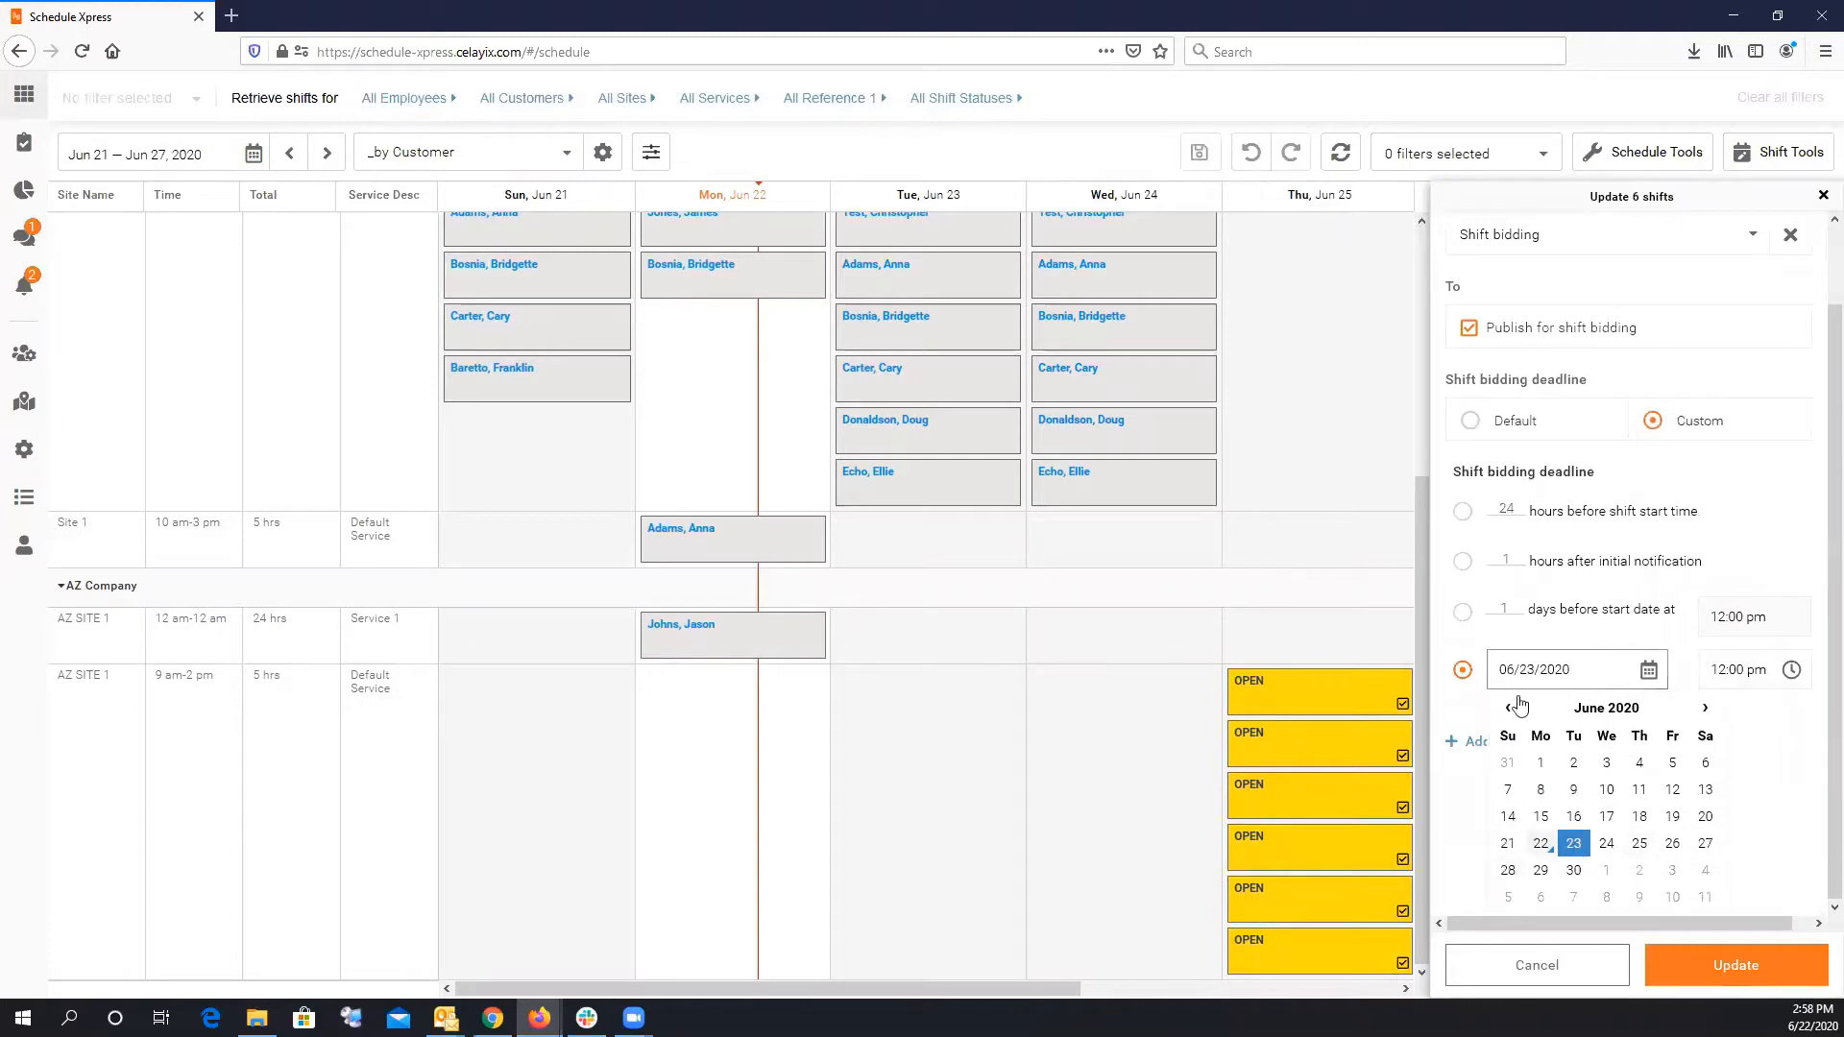
{"action": "left_click", "coordinate": [1775, 765]}
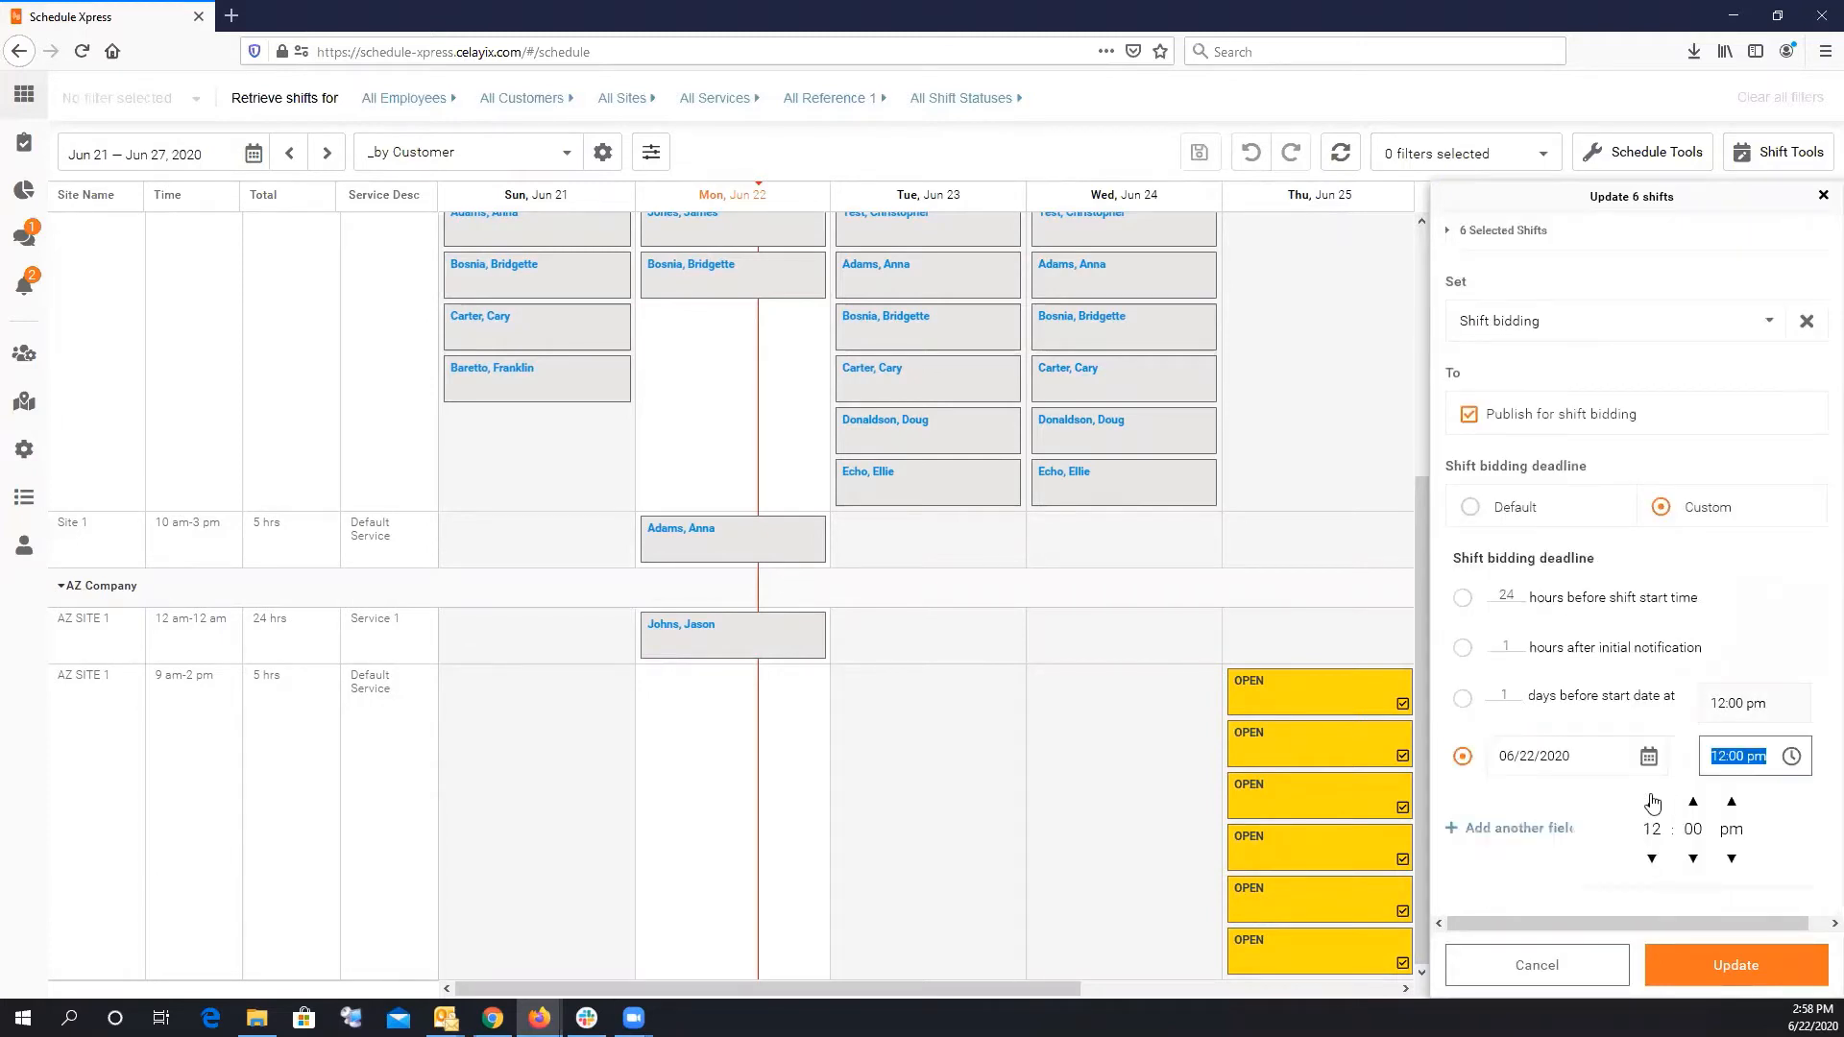
{"action": "left_click", "coordinate": [1652, 802]}
{"action": "left_click", "coordinate": [1652, 802]}
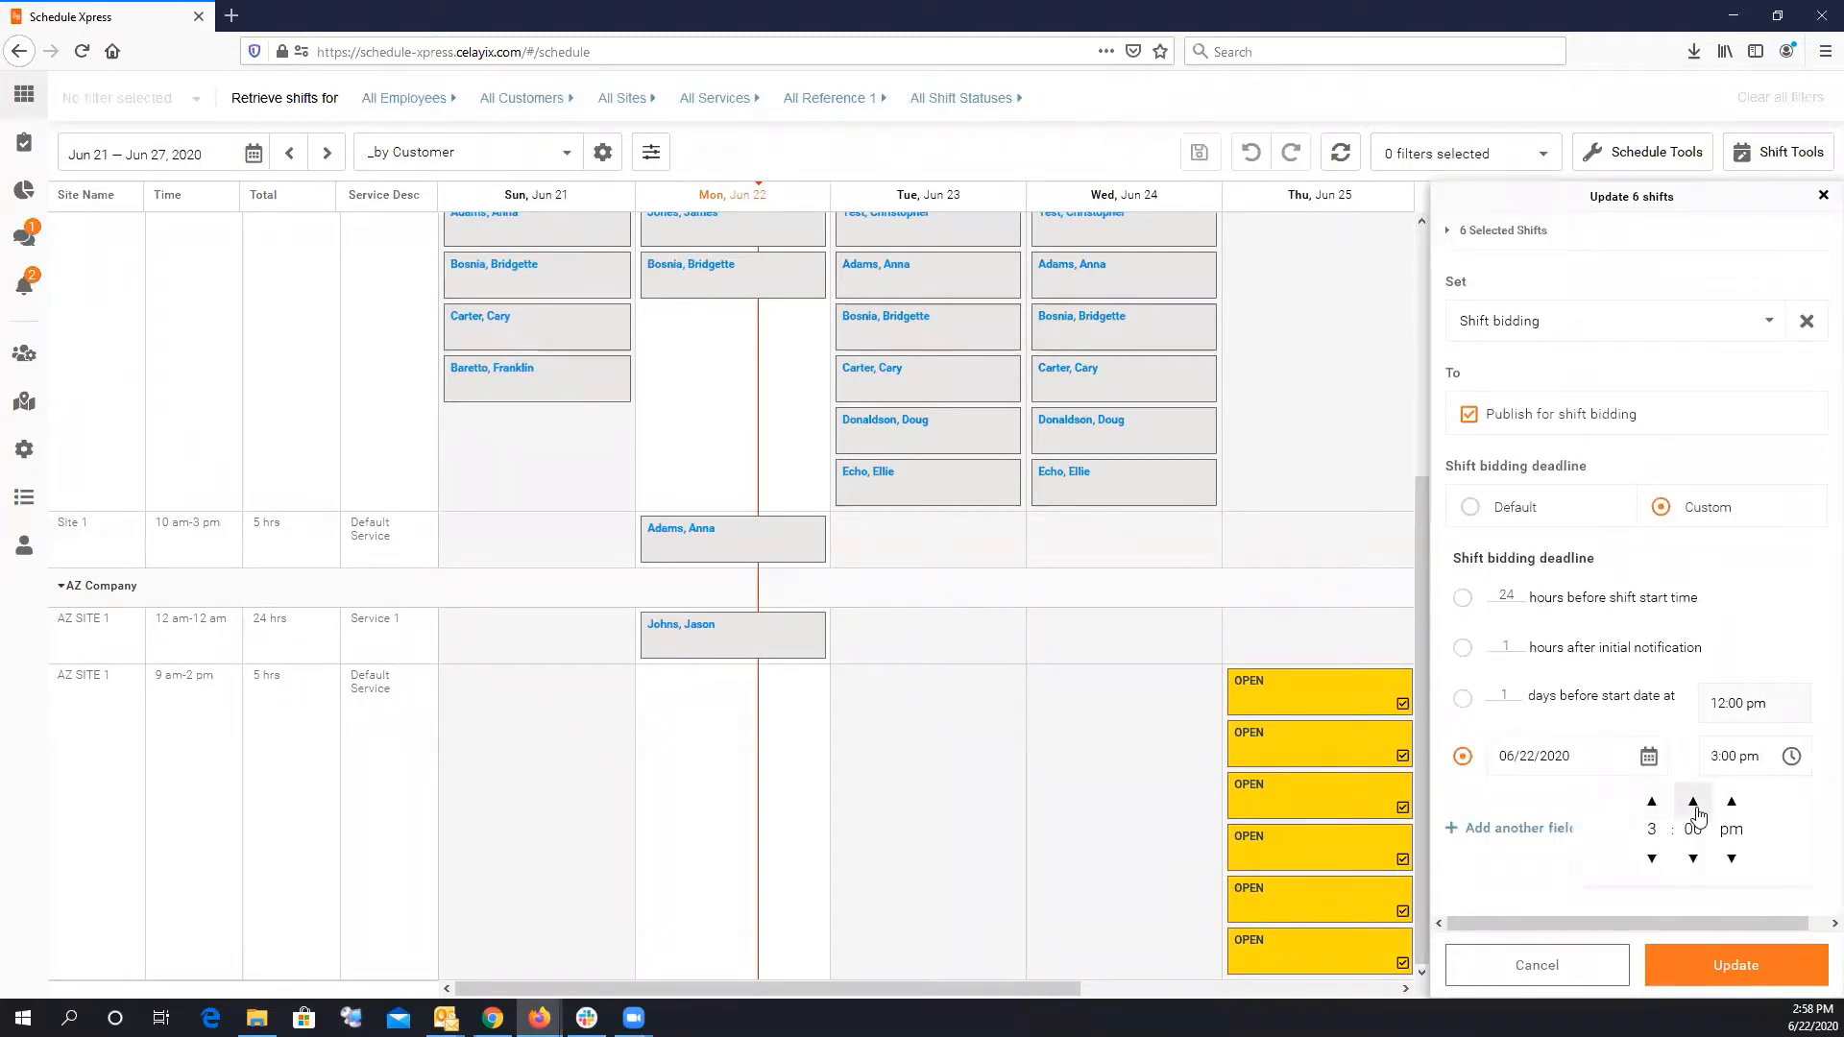
{"action": "left_click", "coordinate": [1696, 812]}
{"action": "left_click", "coordinate": [1696, 811]}
{"action": "left_click", "coordinate": [1755, 638]}
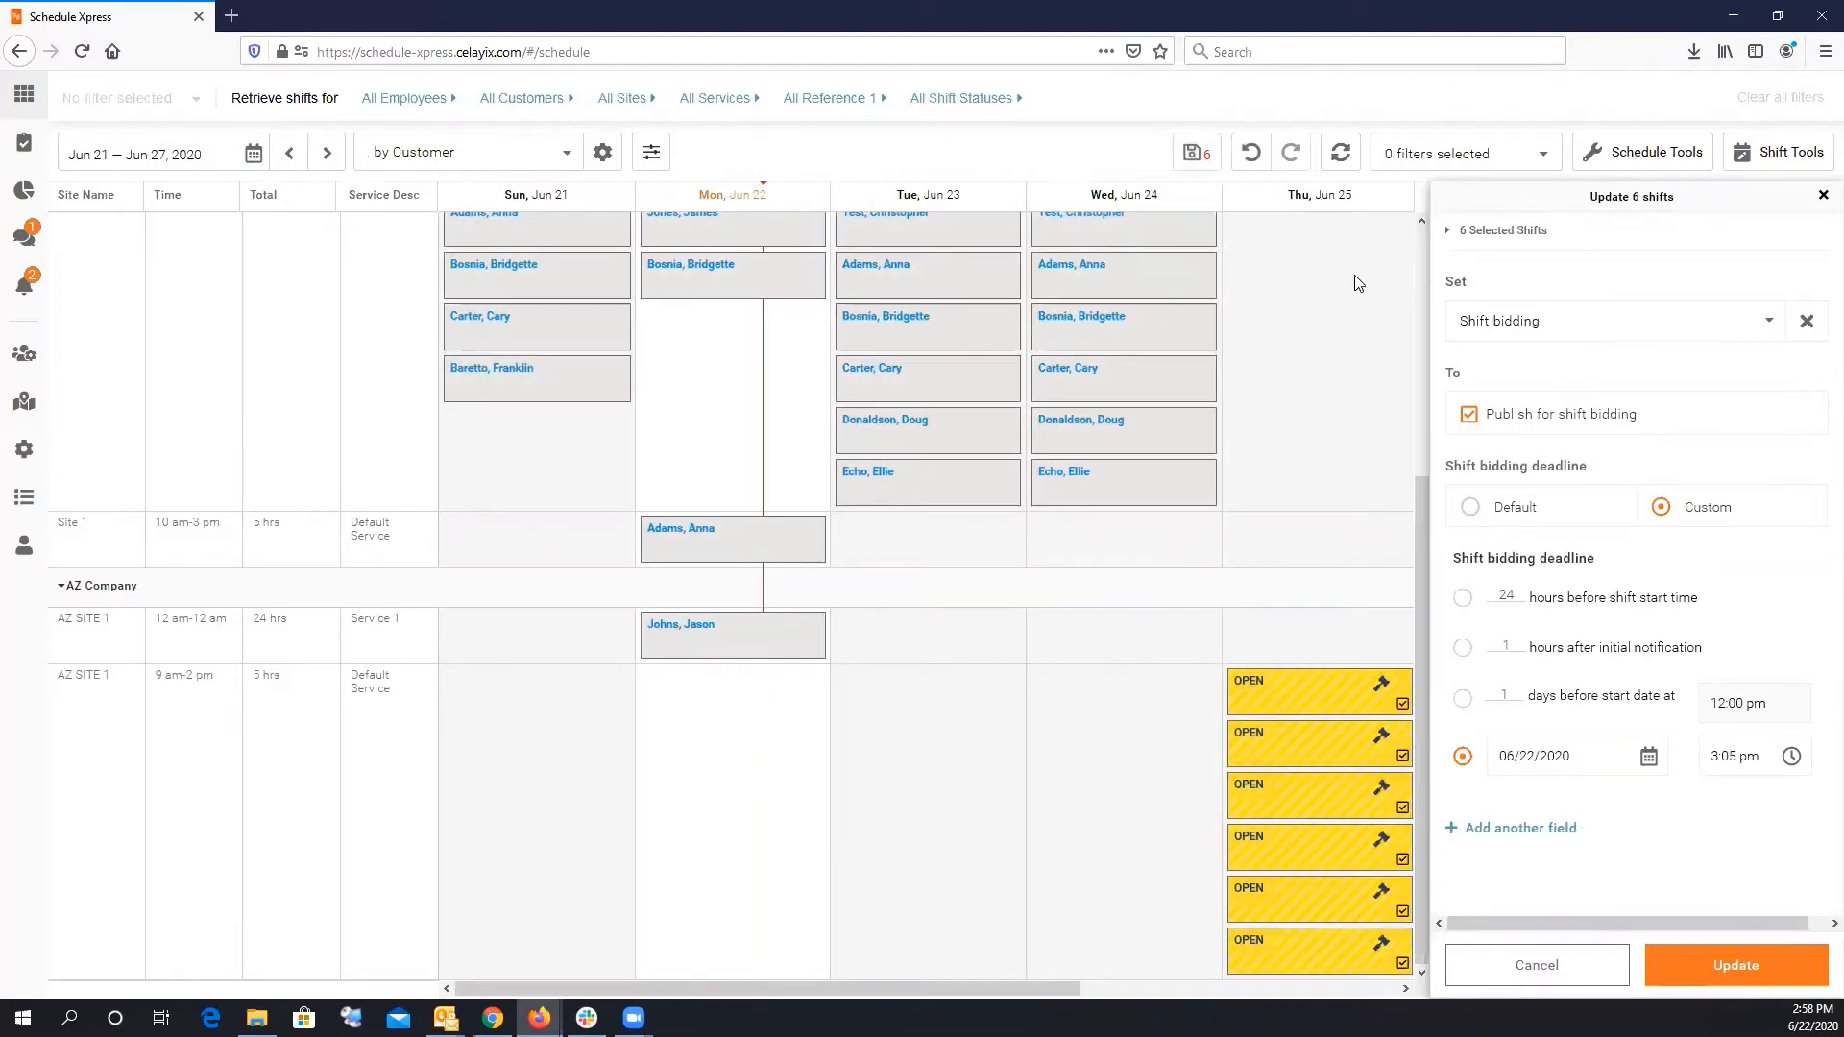
{"action": "left_click", "coordinate": [1821, 198]}
{"action": "left_click", "coordinate": [1821, 97]}
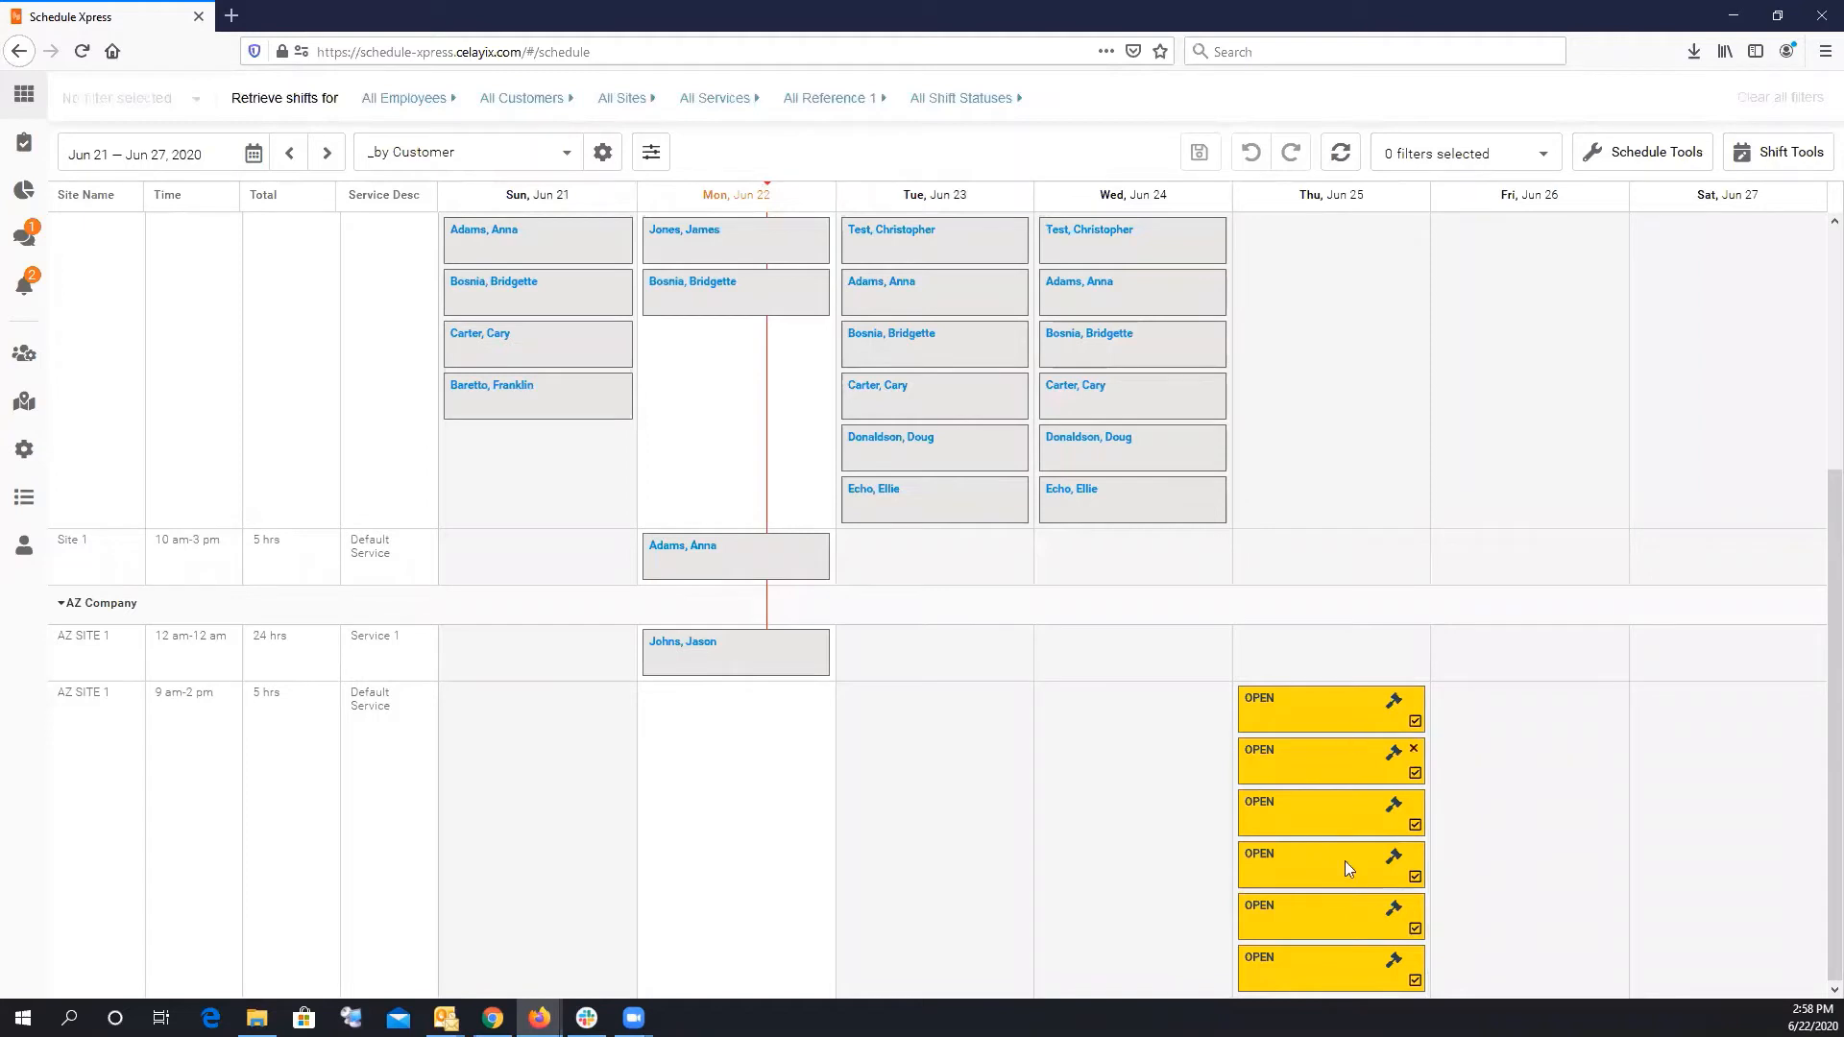
Reselect the six open AZ SITE 1 shifts on Thu, Jun 25 and set the shift bidding action to Send shift bids invitations.
{"action": "left_click", "coordinate": [1479, 779]}
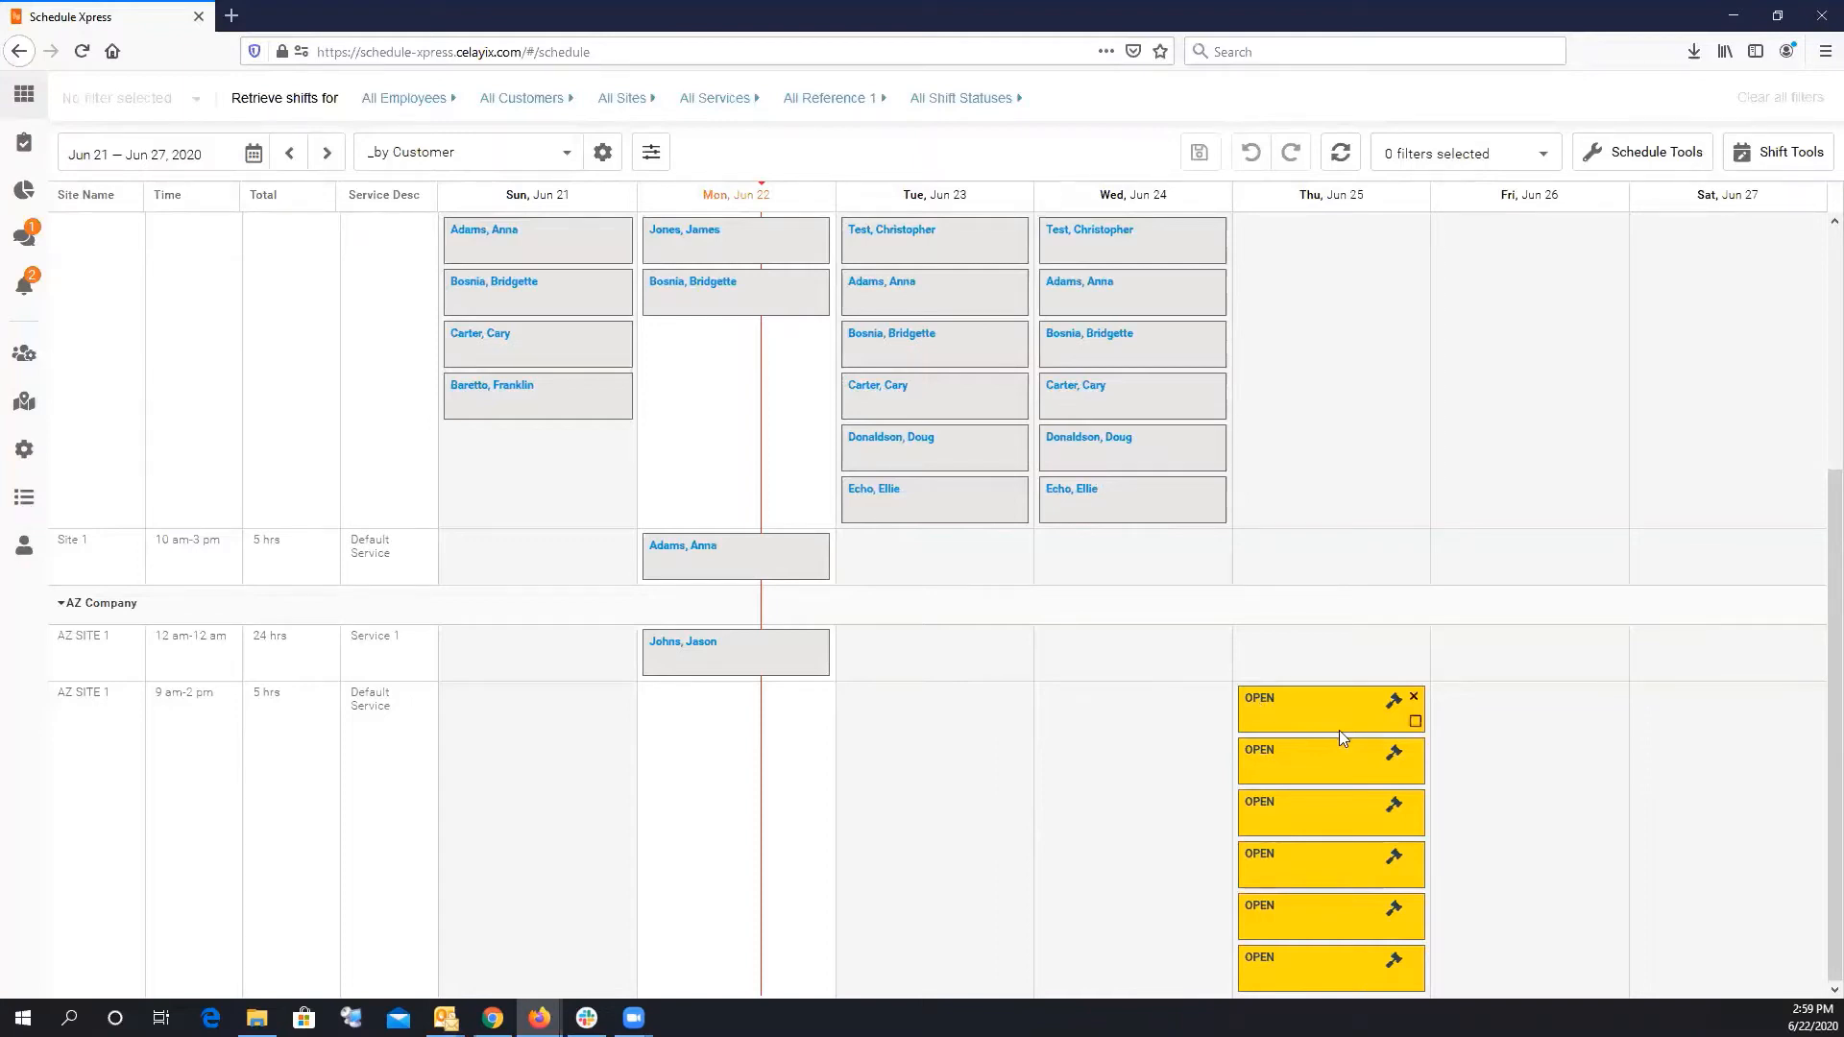
{"action": "left_click_drag", "start_coordinate": [1475, 972], "coordinate": [1296, 706]}
{"action": "left_click", "coordinate": [1702, 163]}
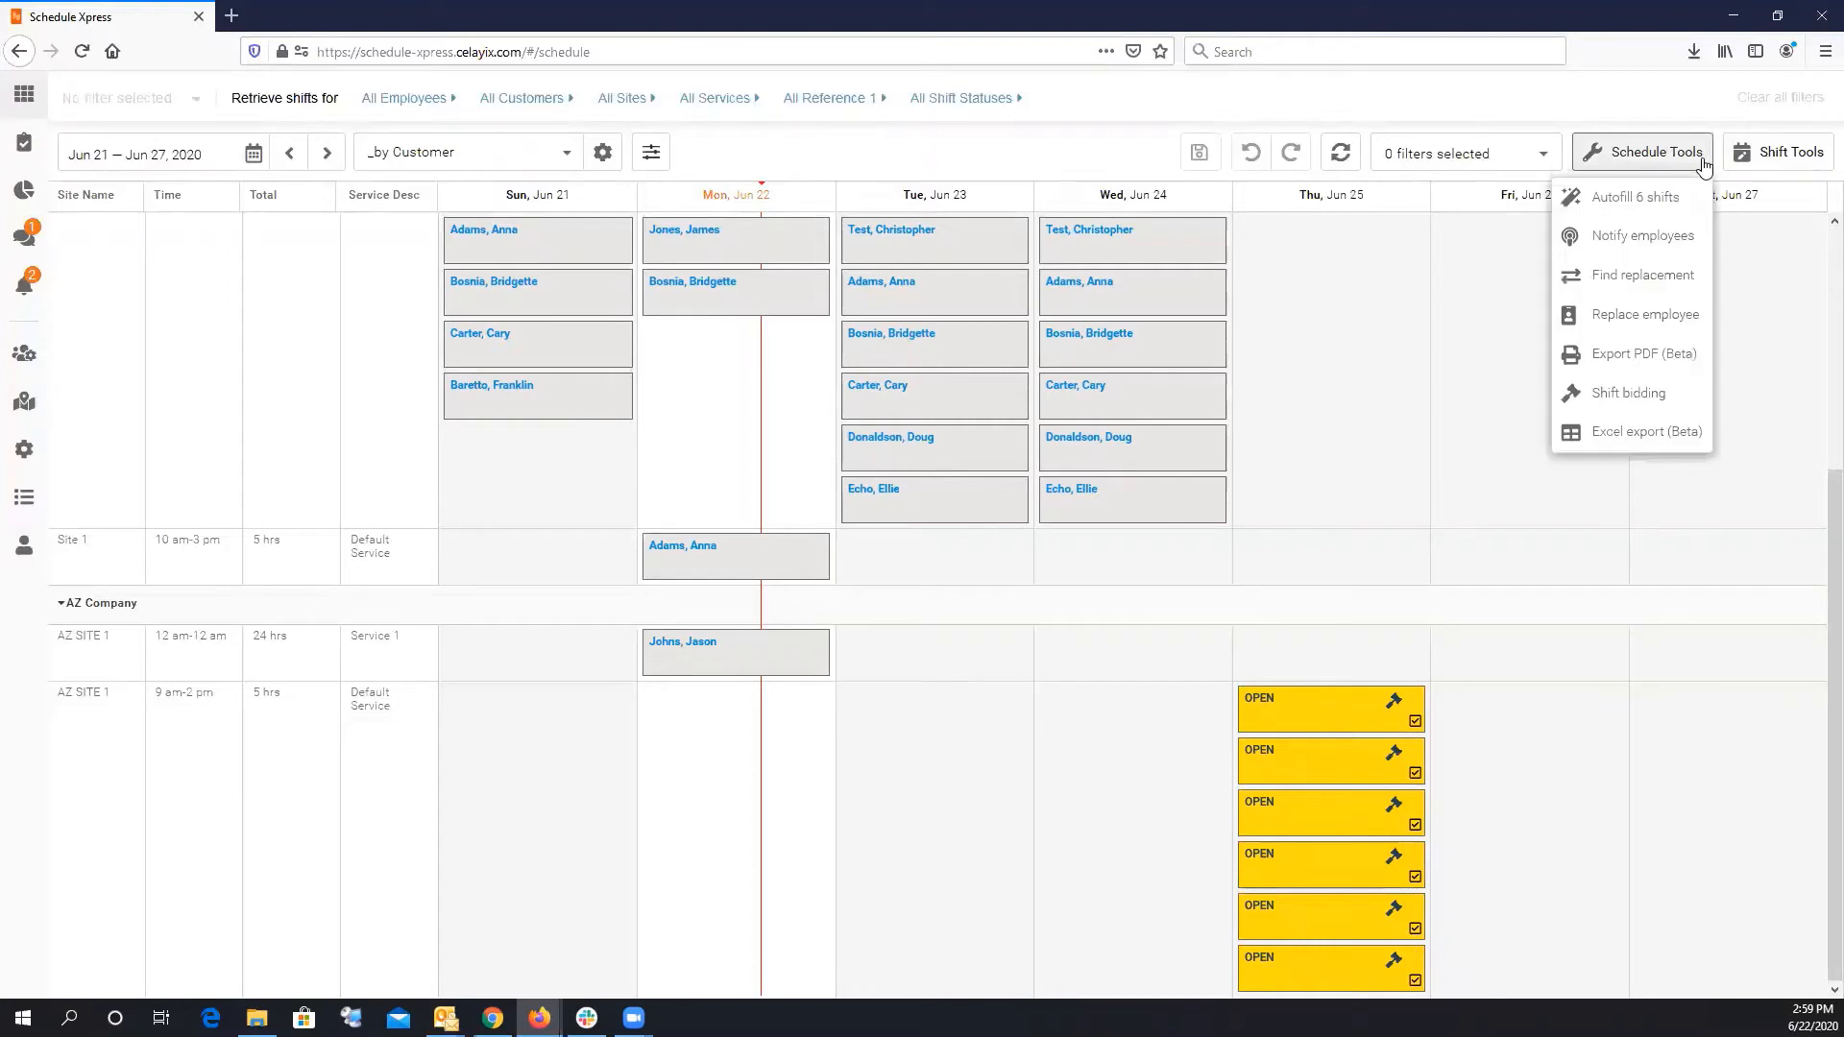
{"action": "left_click", "coordinate": [1630, 405]}
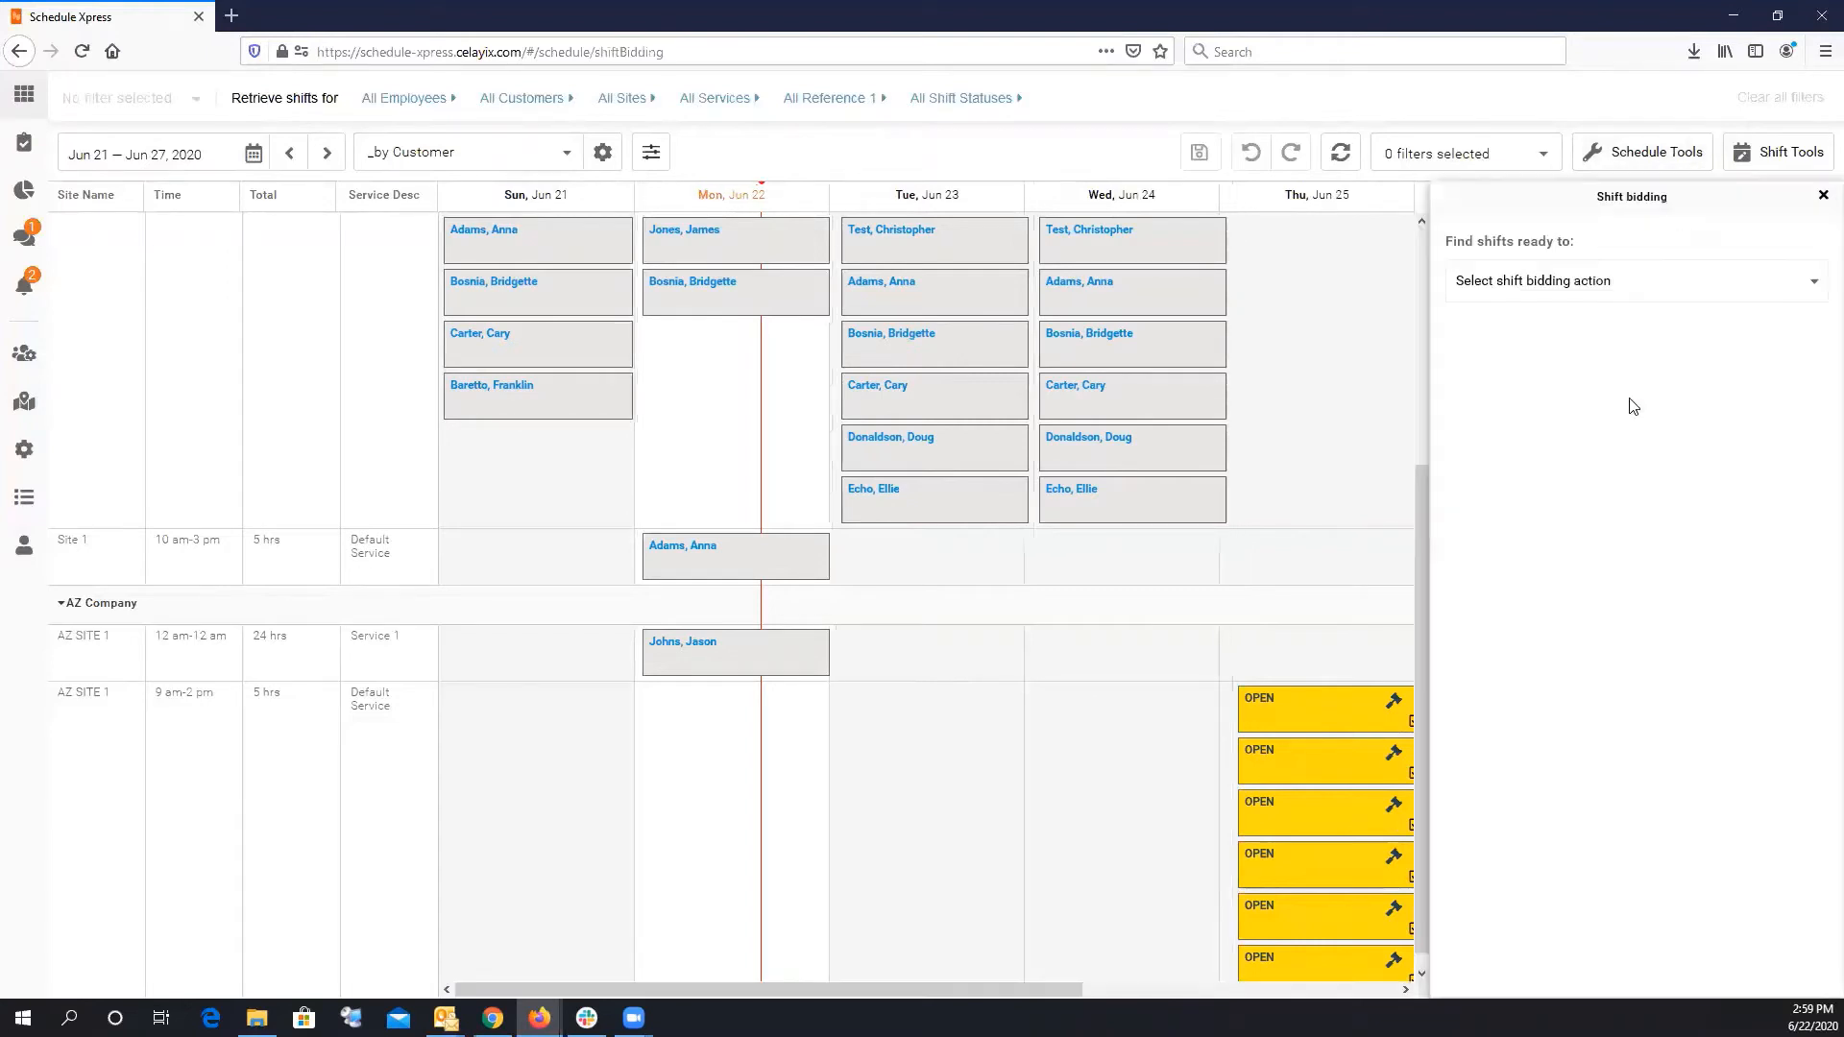
{"action": "left_click", "coordinate": [1569, 288]}
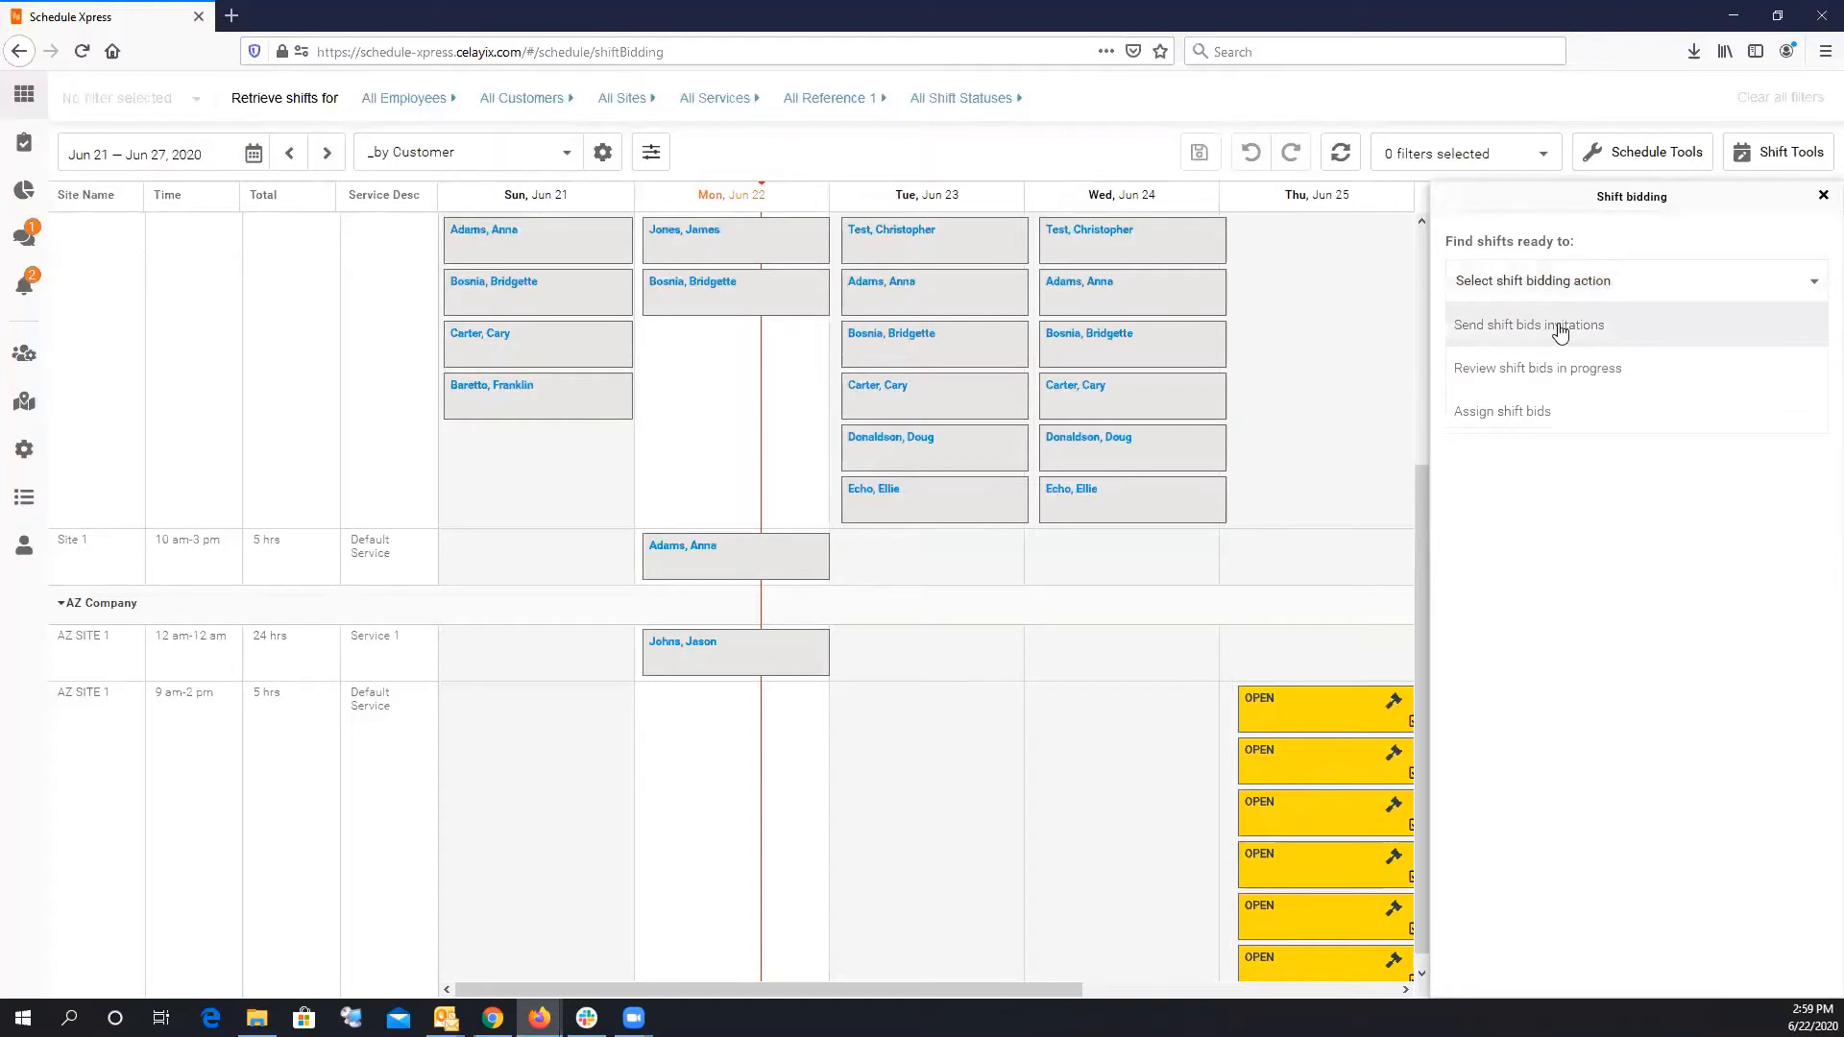
{"action": "left_click", "coordinate": [1544, 329]}
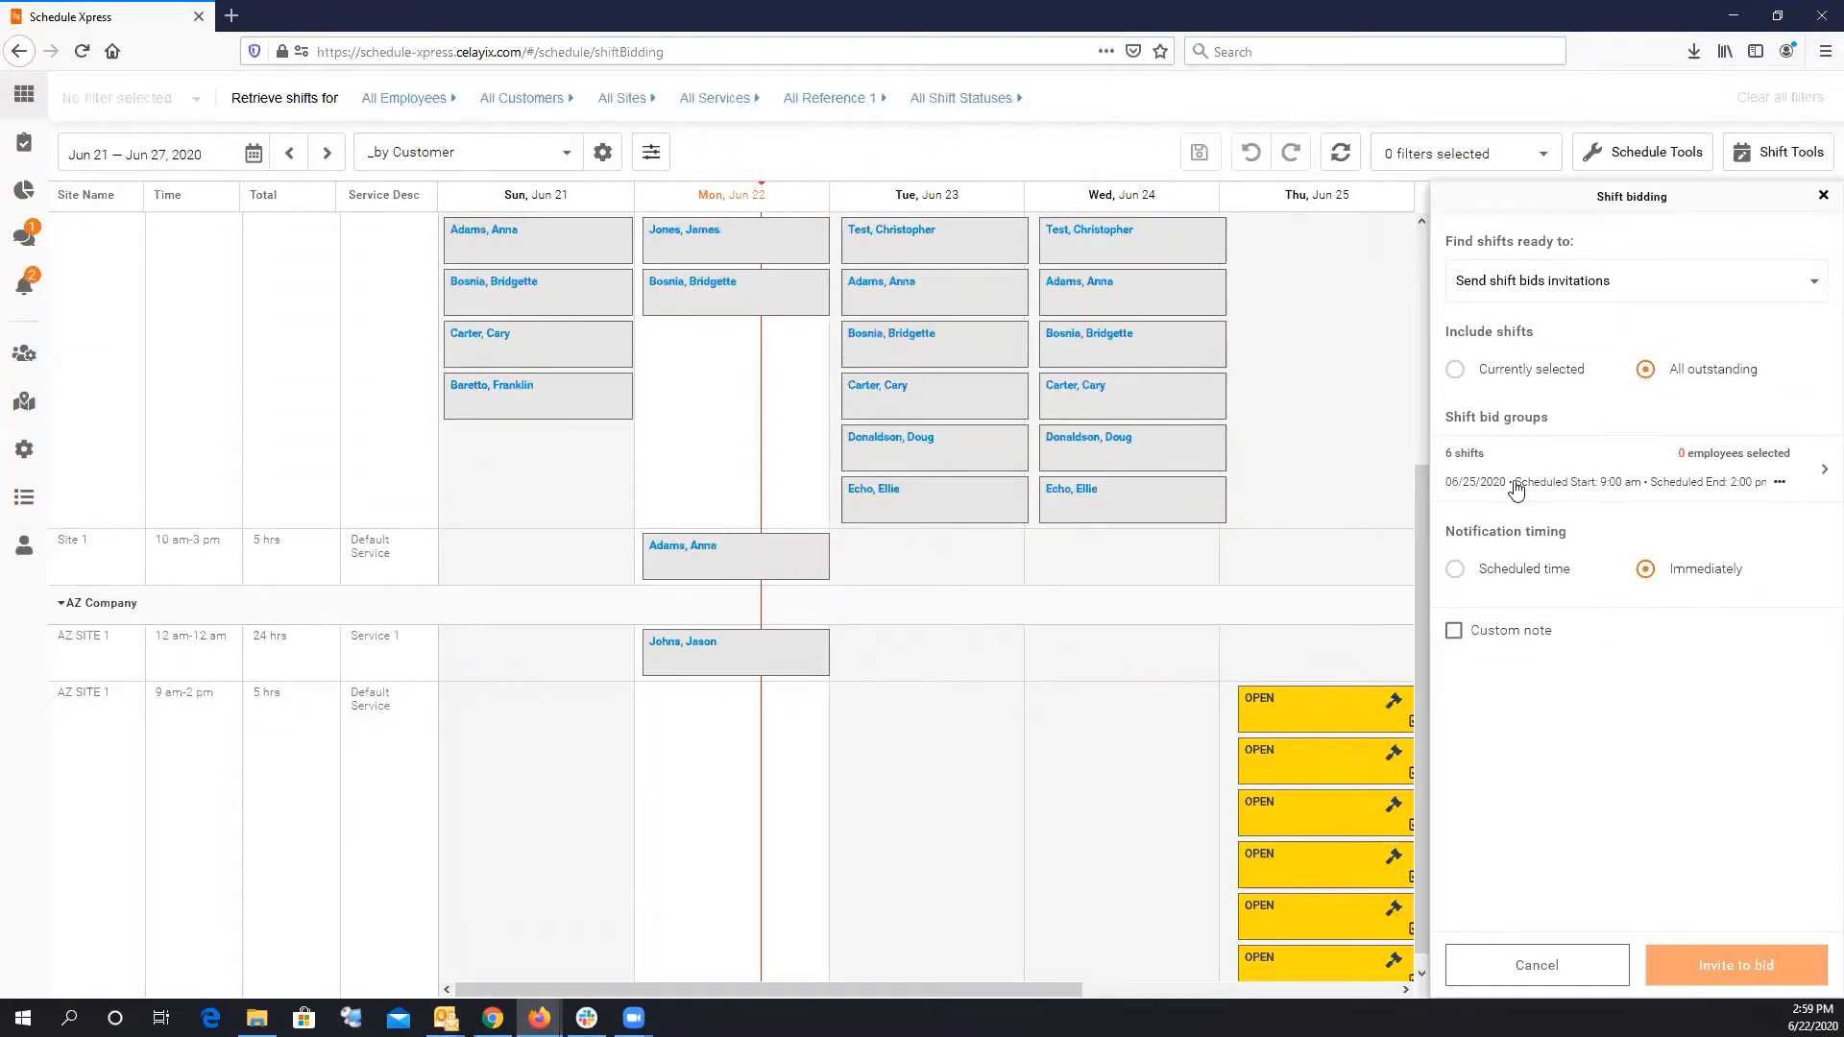
Apply the Qualified employee search rule to the 06/25/2020 shift bid group.
{"action": "left_click", "coordinate": [1579, 474]}
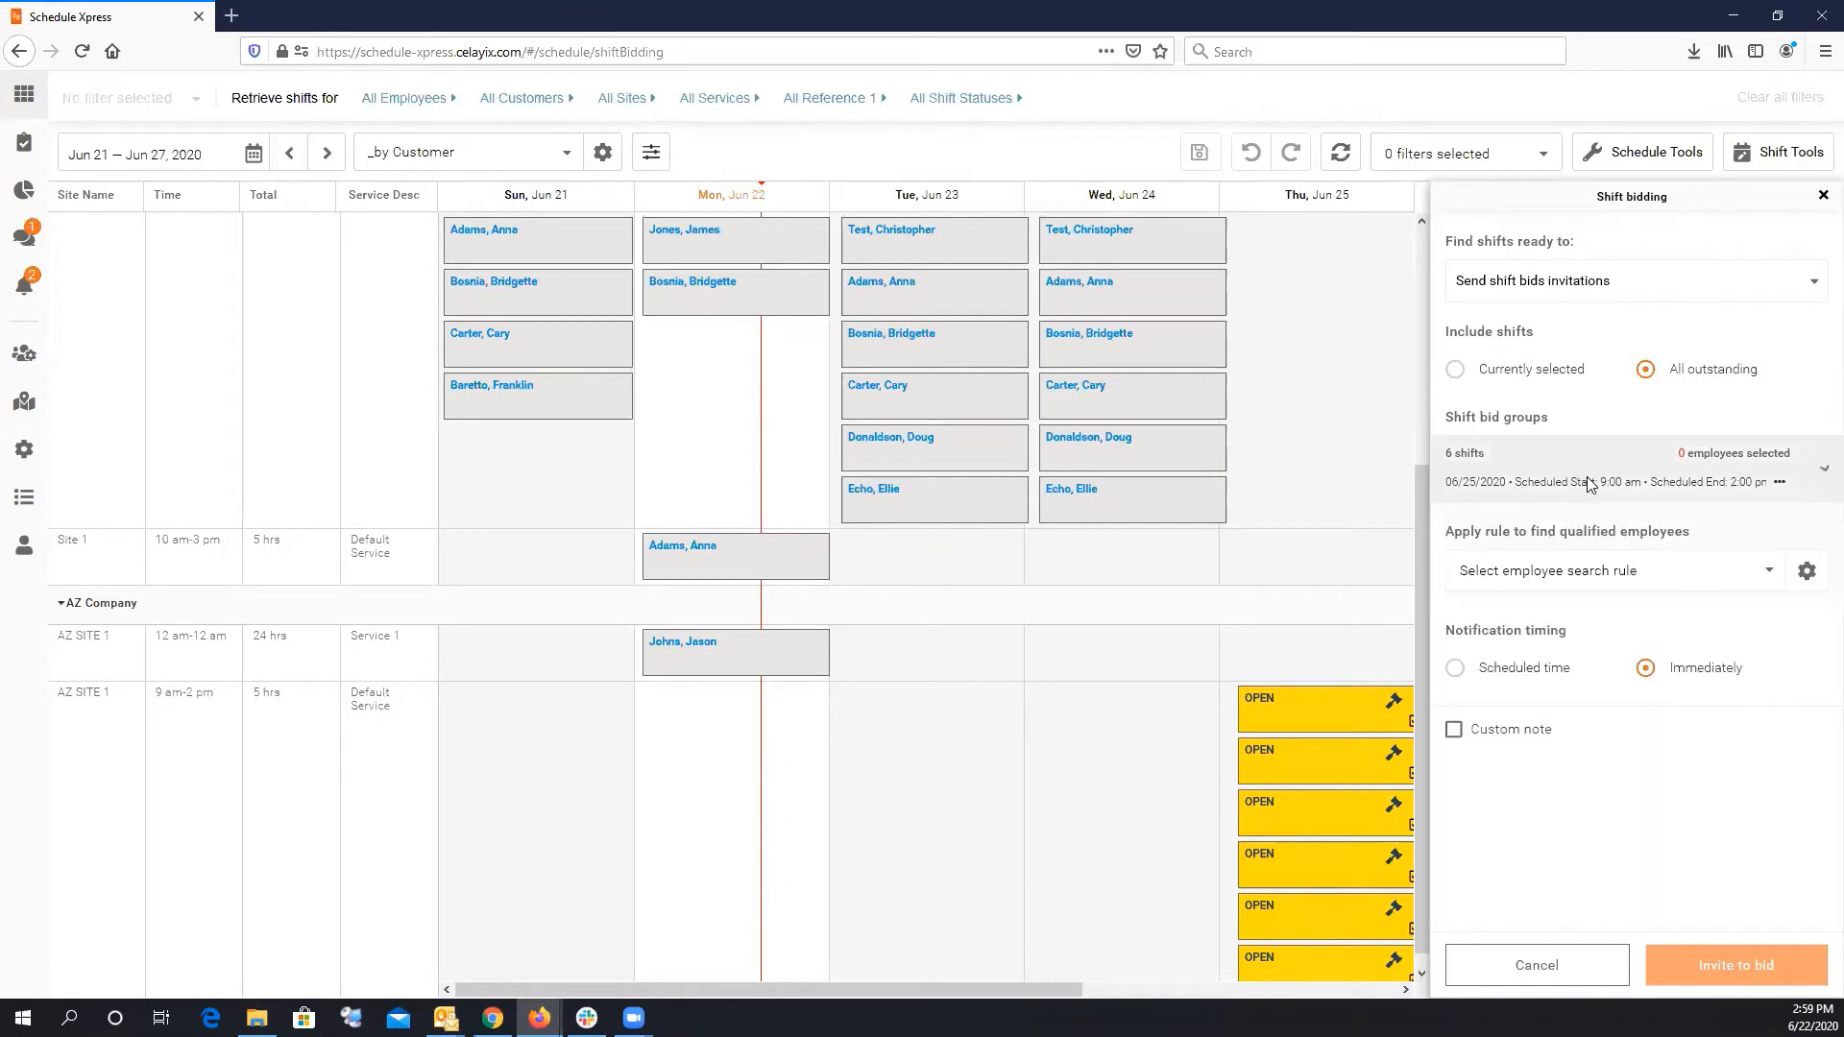
{"action": "left_click", "coordinate": [1623, 567]}
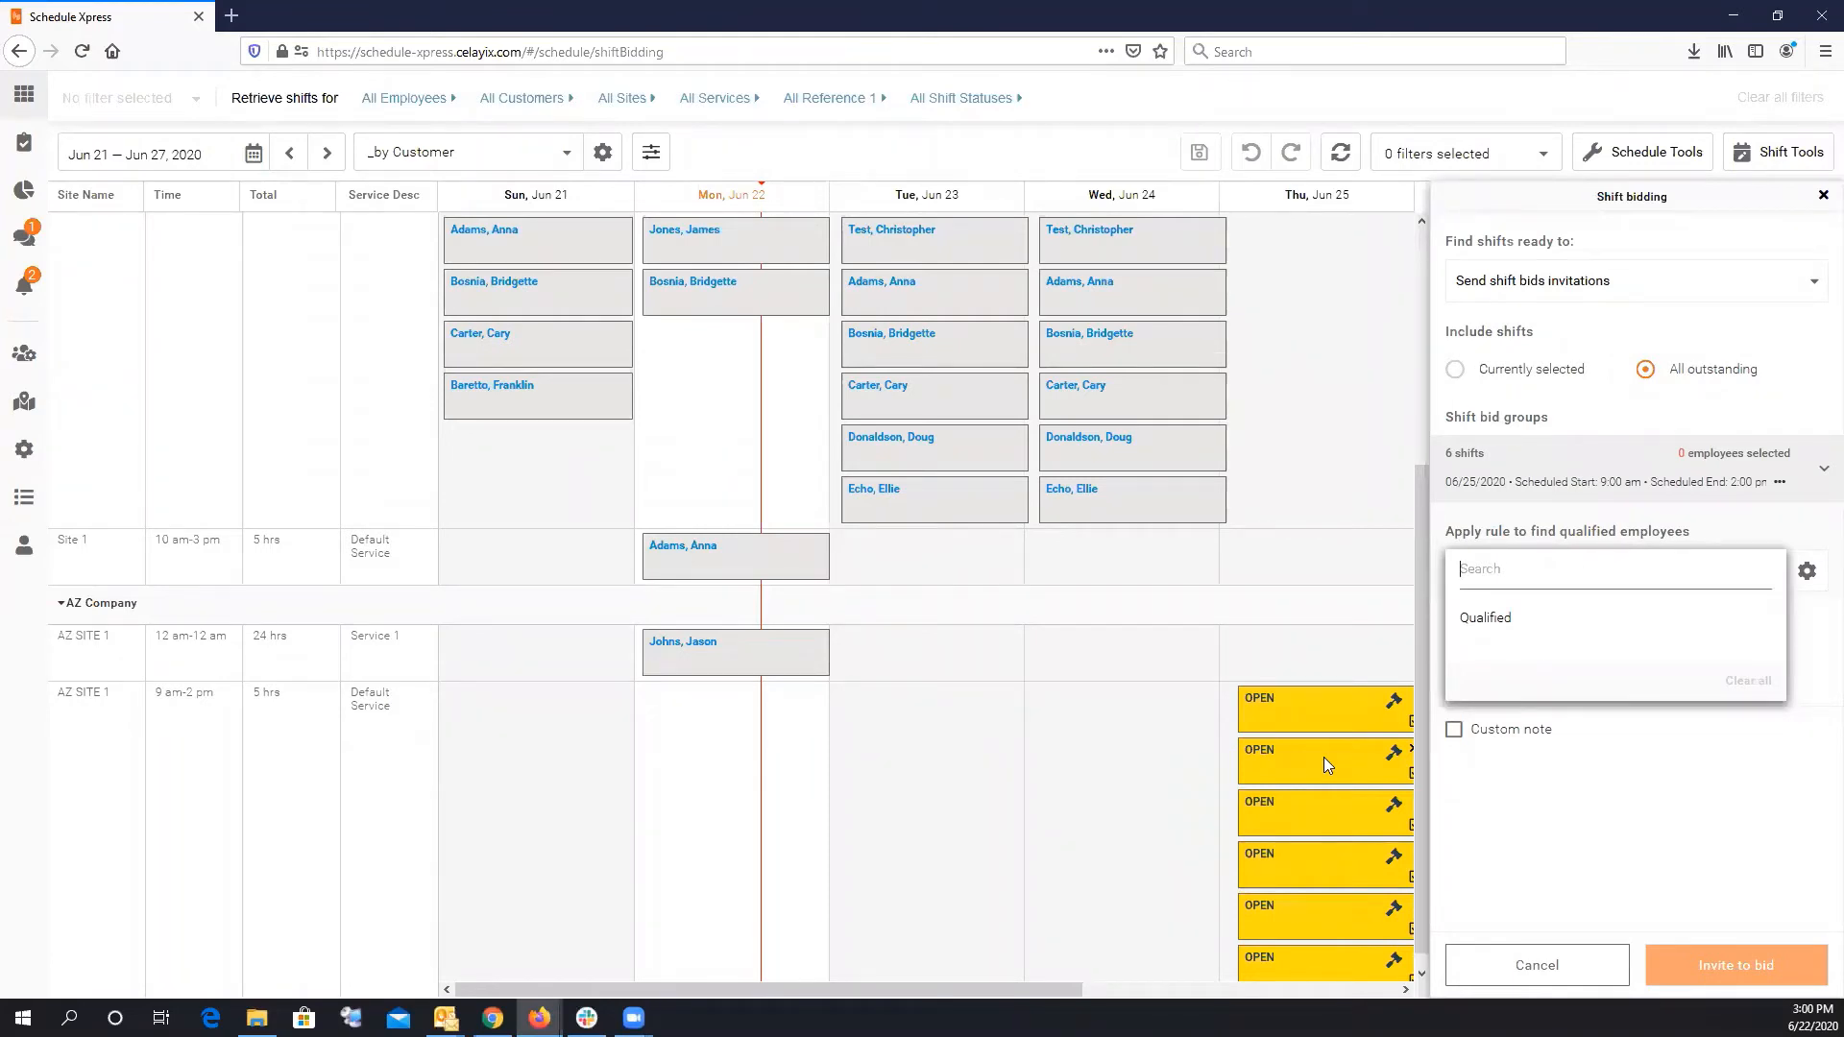
{"action": "left_click", "coordinate": [1546, 622]}
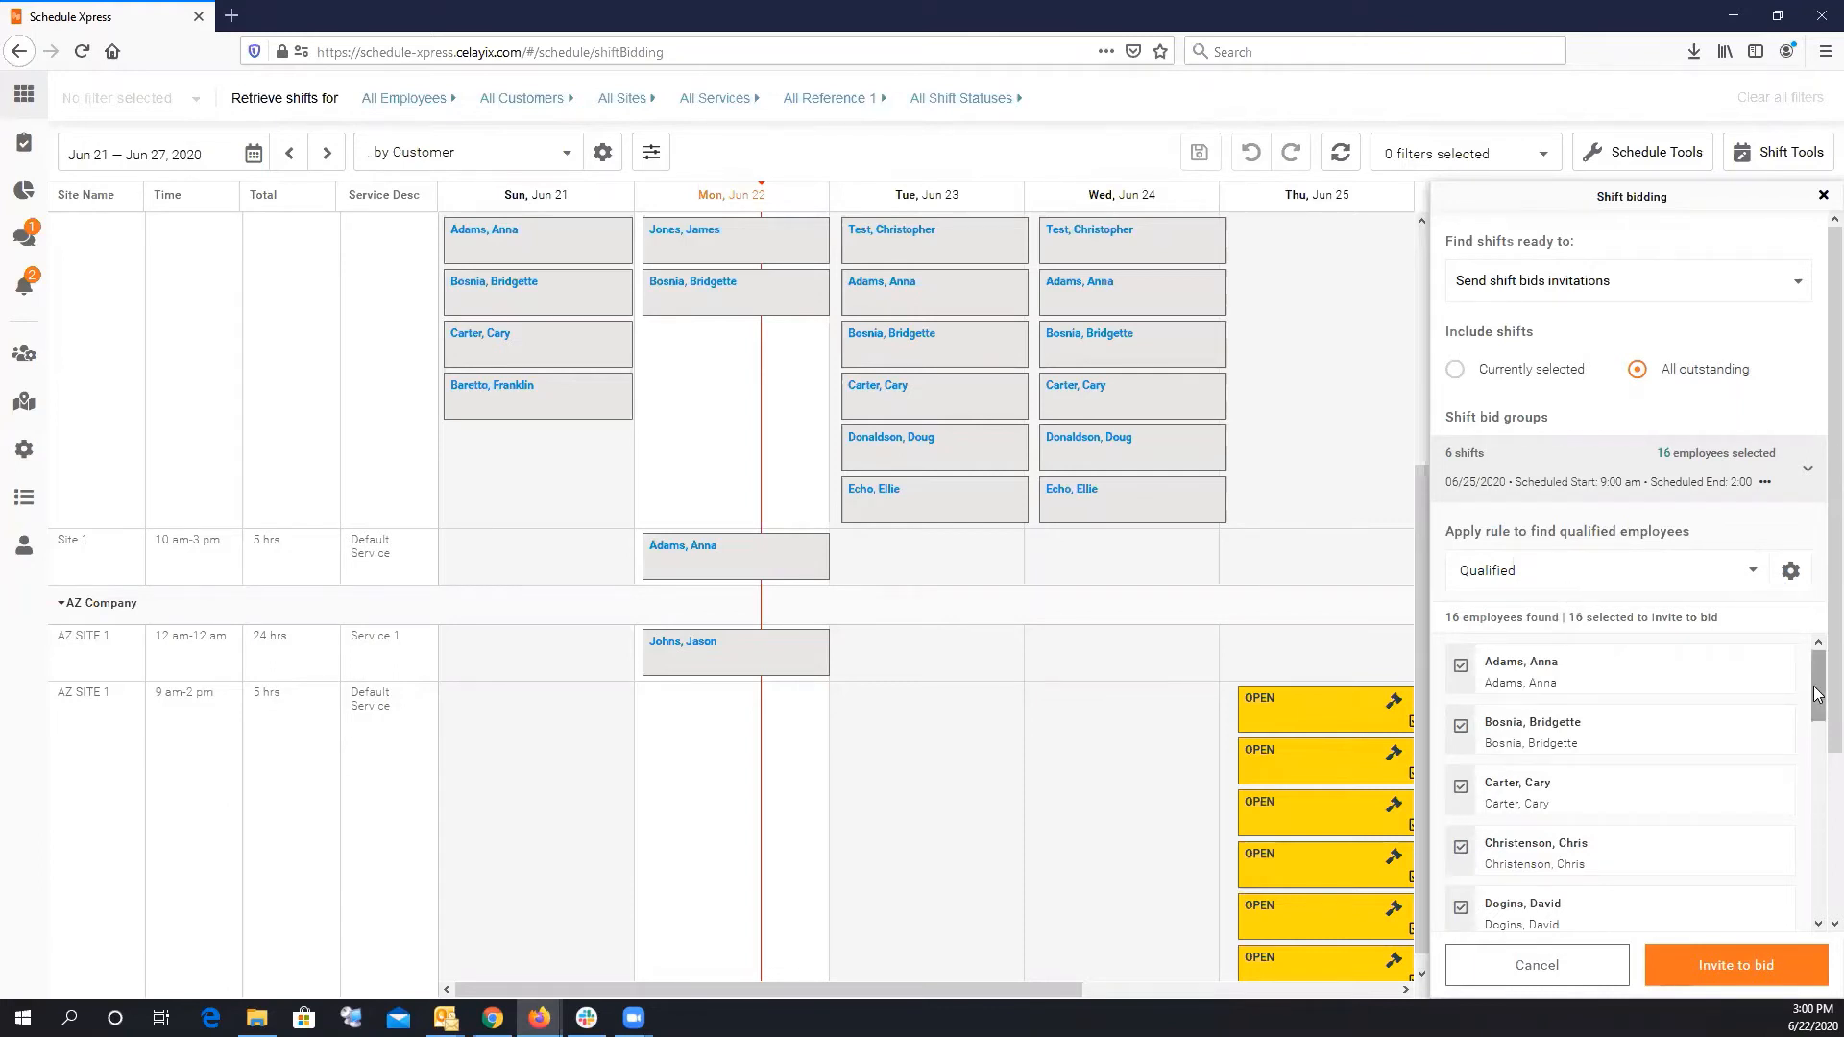
Examine the list of qualified employees to invite, switching one employee's selection off and back on.
{"action": "scroll", "coordinate": [1815, 778], "scroll_direction": "down", "scroll_amount": 5}
{"action": "scroll", "coordinate": [1814, 778], "scroll_direction": "up", "scroll_amount": 5}
{"action": "left_click_drag", "start_coordinate": [1816, 683], "coordinate": [1815, 732]}
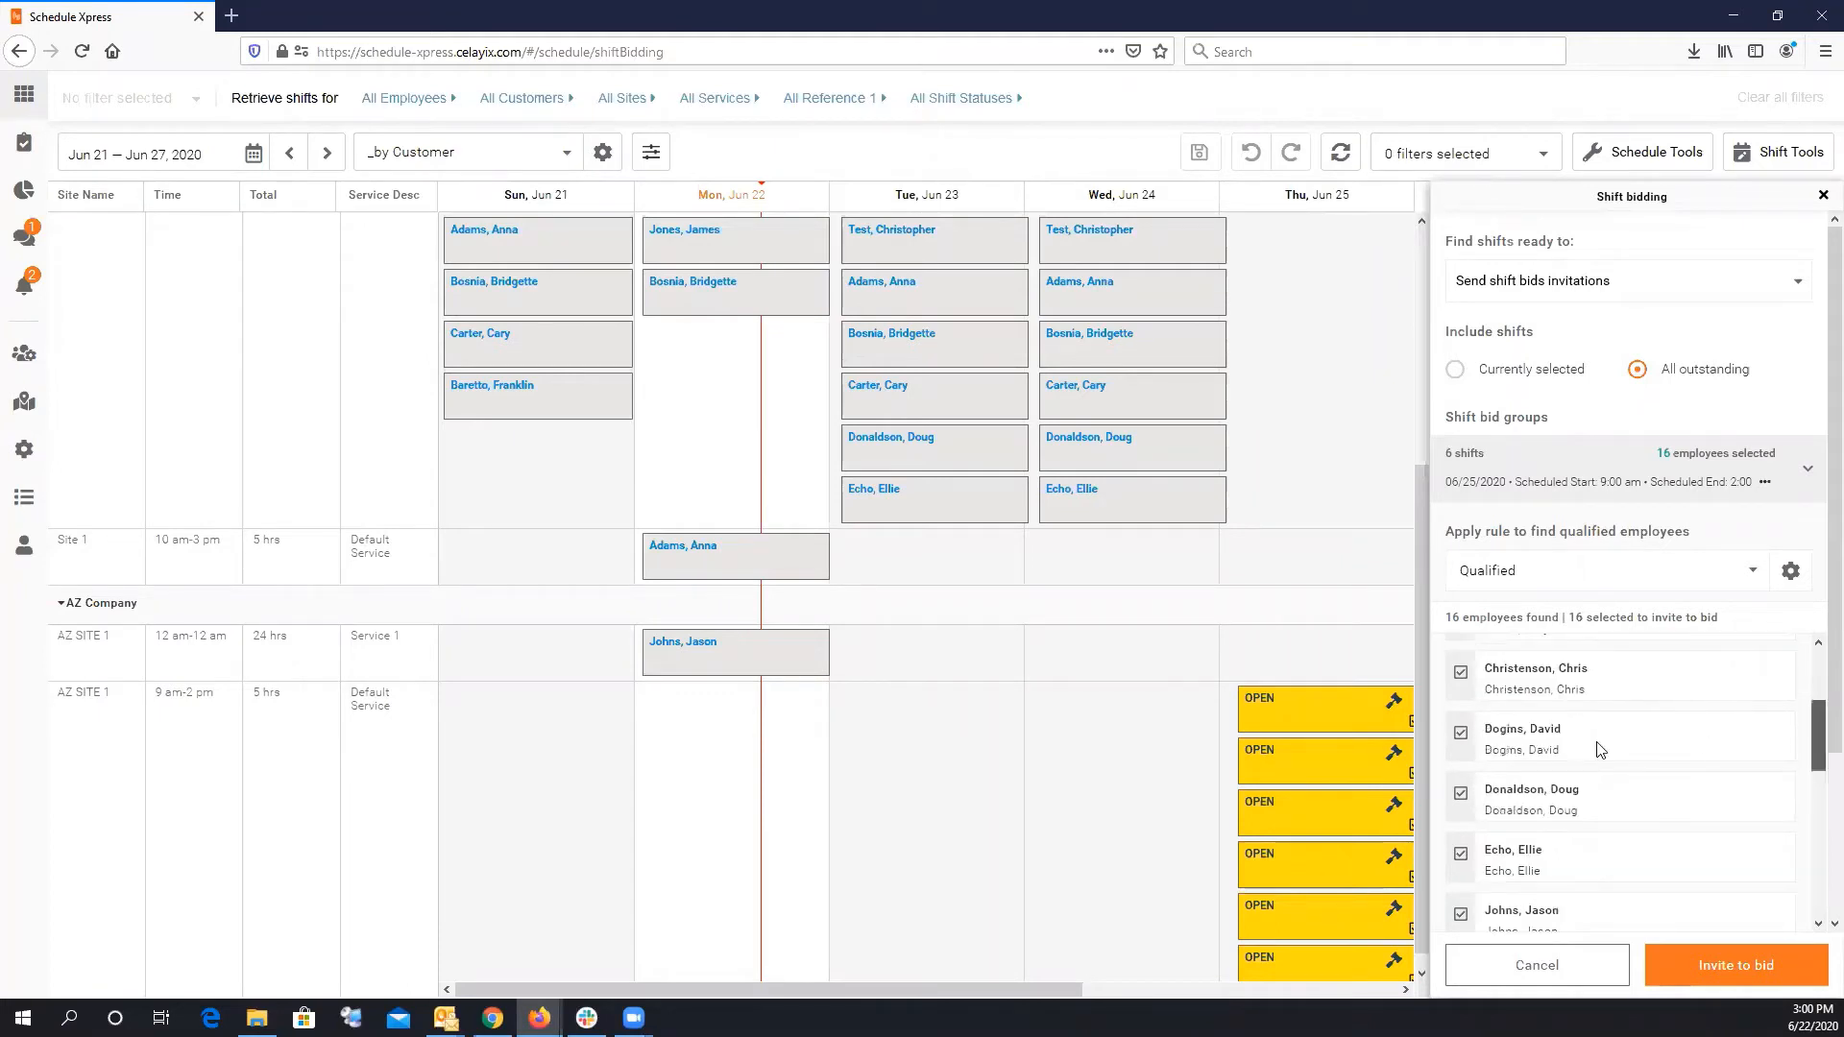
{"action": "left_click", "coordinate": [1460, 740]}
{"action": "left_click", "coordinate": [1460, 735]}
{"action": "scroll", "coordinate": [1818, 872], "scroll_direction": "down", "scroll_amount": 3}
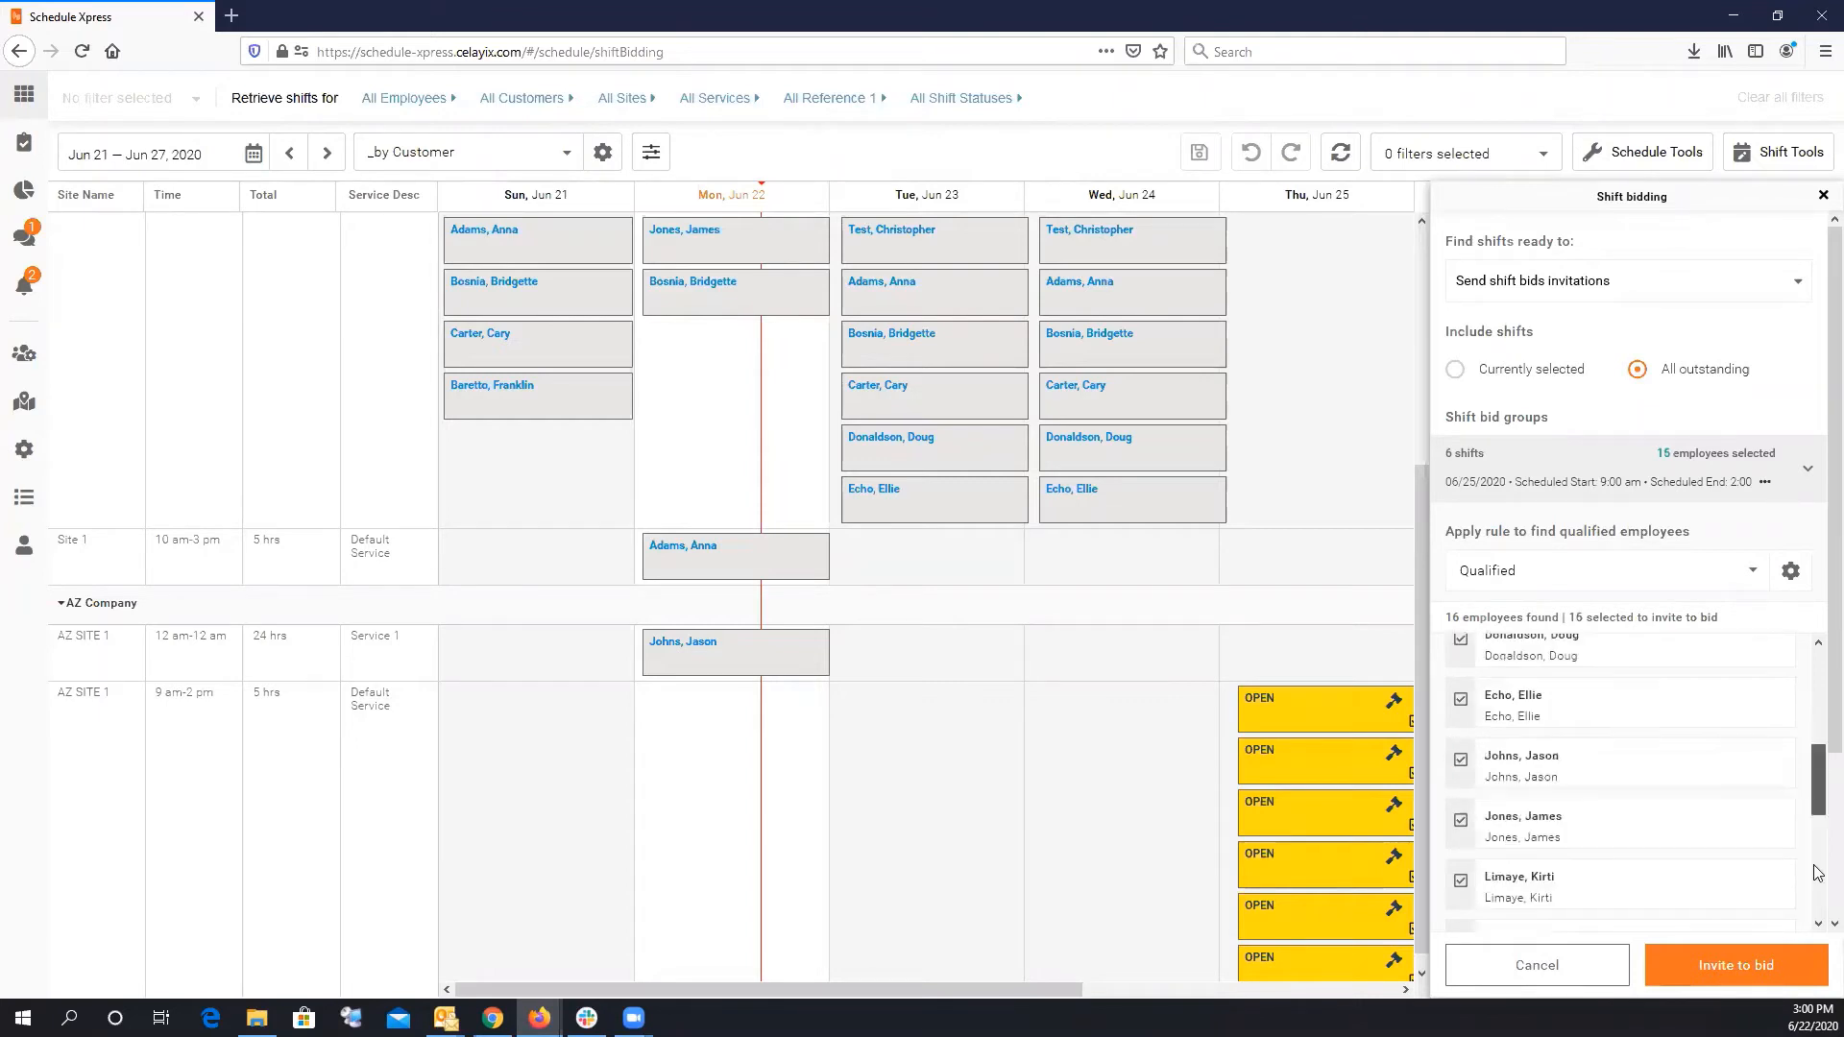
{"action": "scroll", "coordinate": [1818, 872], "scroll_direction": "down", "scroll_amount": 3}
{"action": "scroll", "coordinate": [1766, 885], "scroll_direction": "down", "scroll_amount": 2}
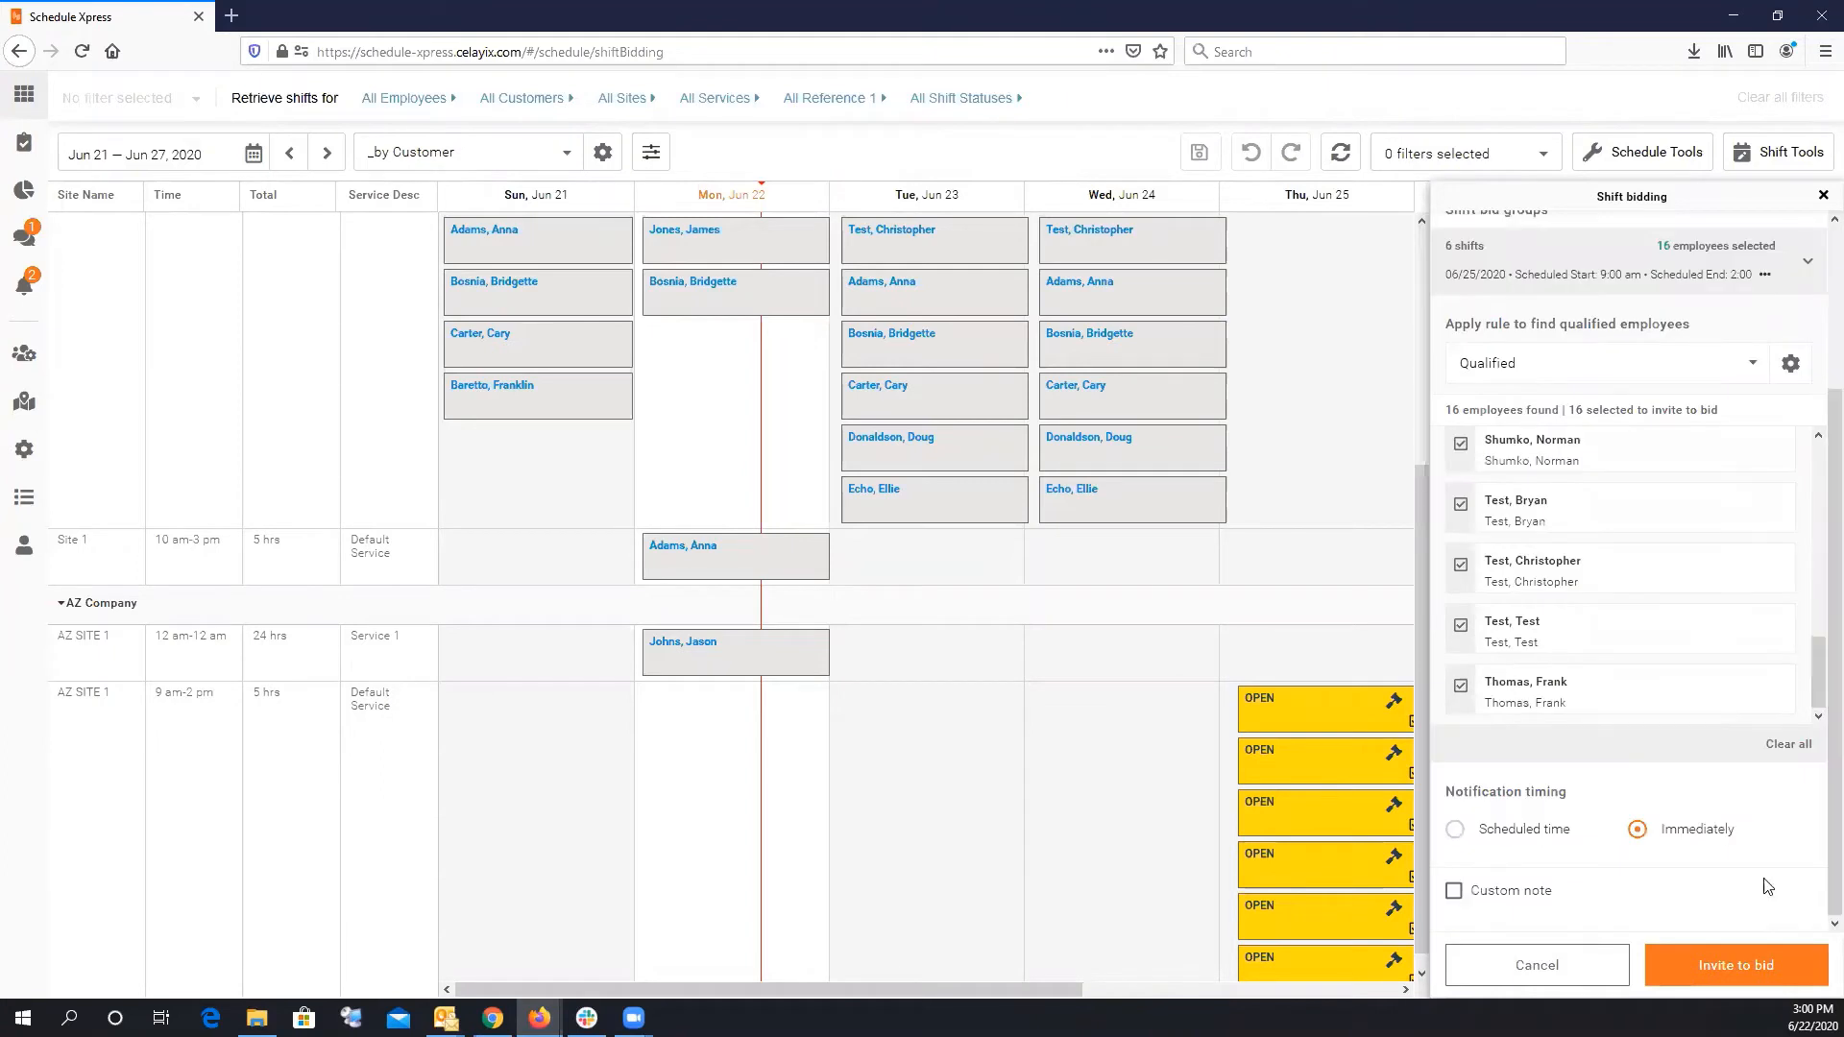
Send the bid invitations with notification timing set to Immediately and the custom note "This is a test".
{"action": "left_click", "coordinate": [1454, 830]}
{"action": "scroll", "coordinate": [1816, 828], "scroll_direction": "down", "scroll_amount": 1}
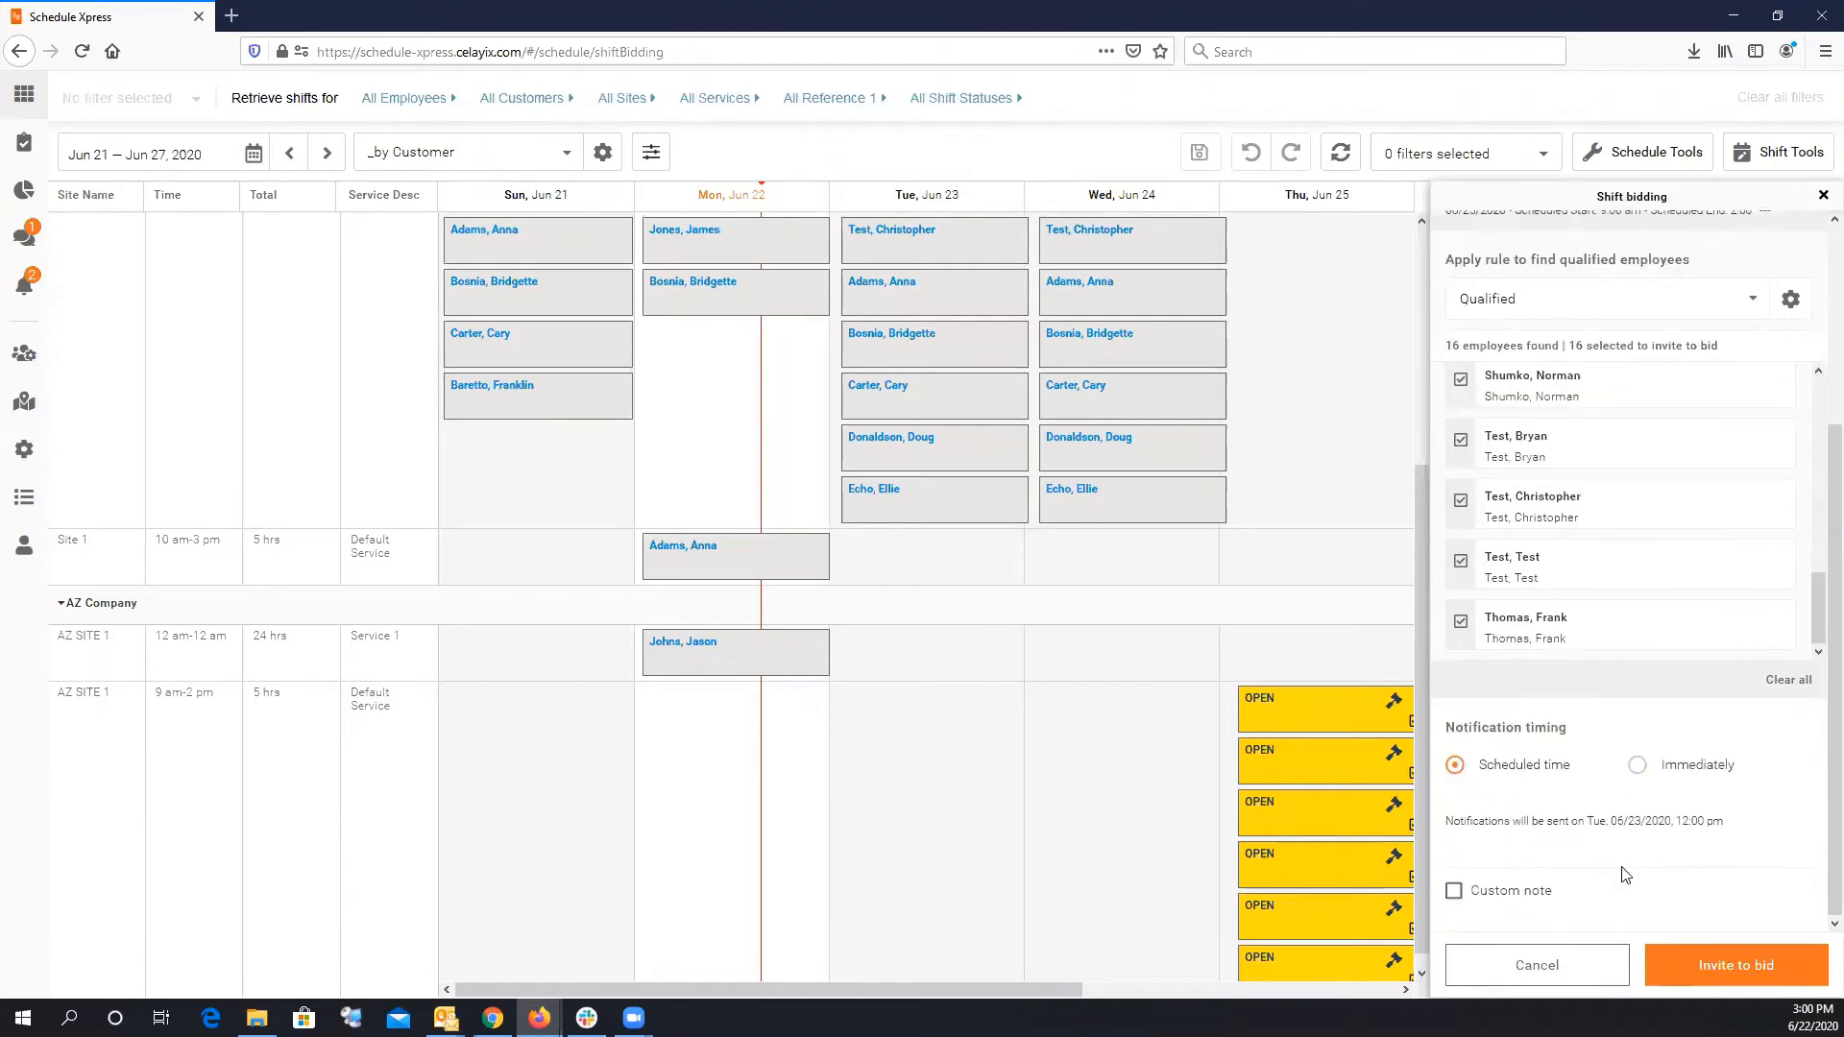
{"action": "left_click", "coordinate": [1638, 766]}
{"action": "left_click", "coordinate": [1498, 891]}
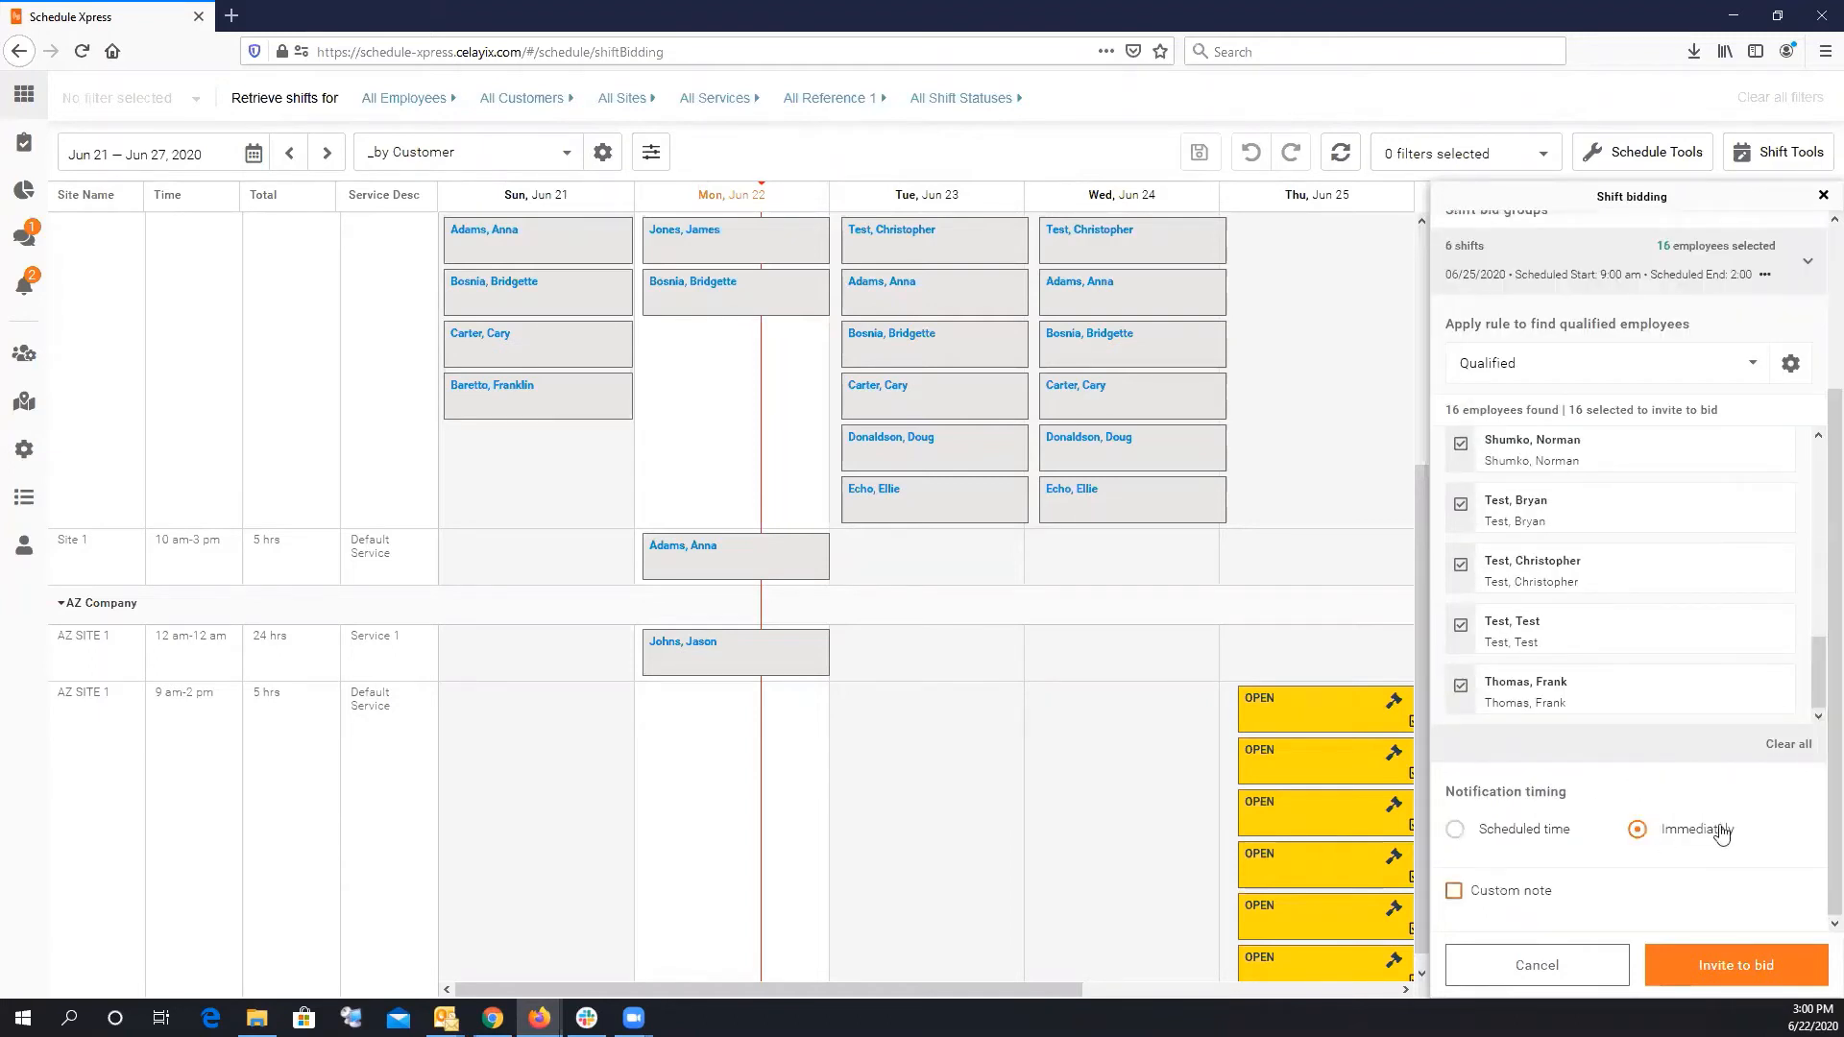
{"action": "scroll", "coordinate": [1619, 788], "scroll_direction": "down", "scroll_amount": 1}
{"action": "left_click", "coordinate": [1540, 864]}
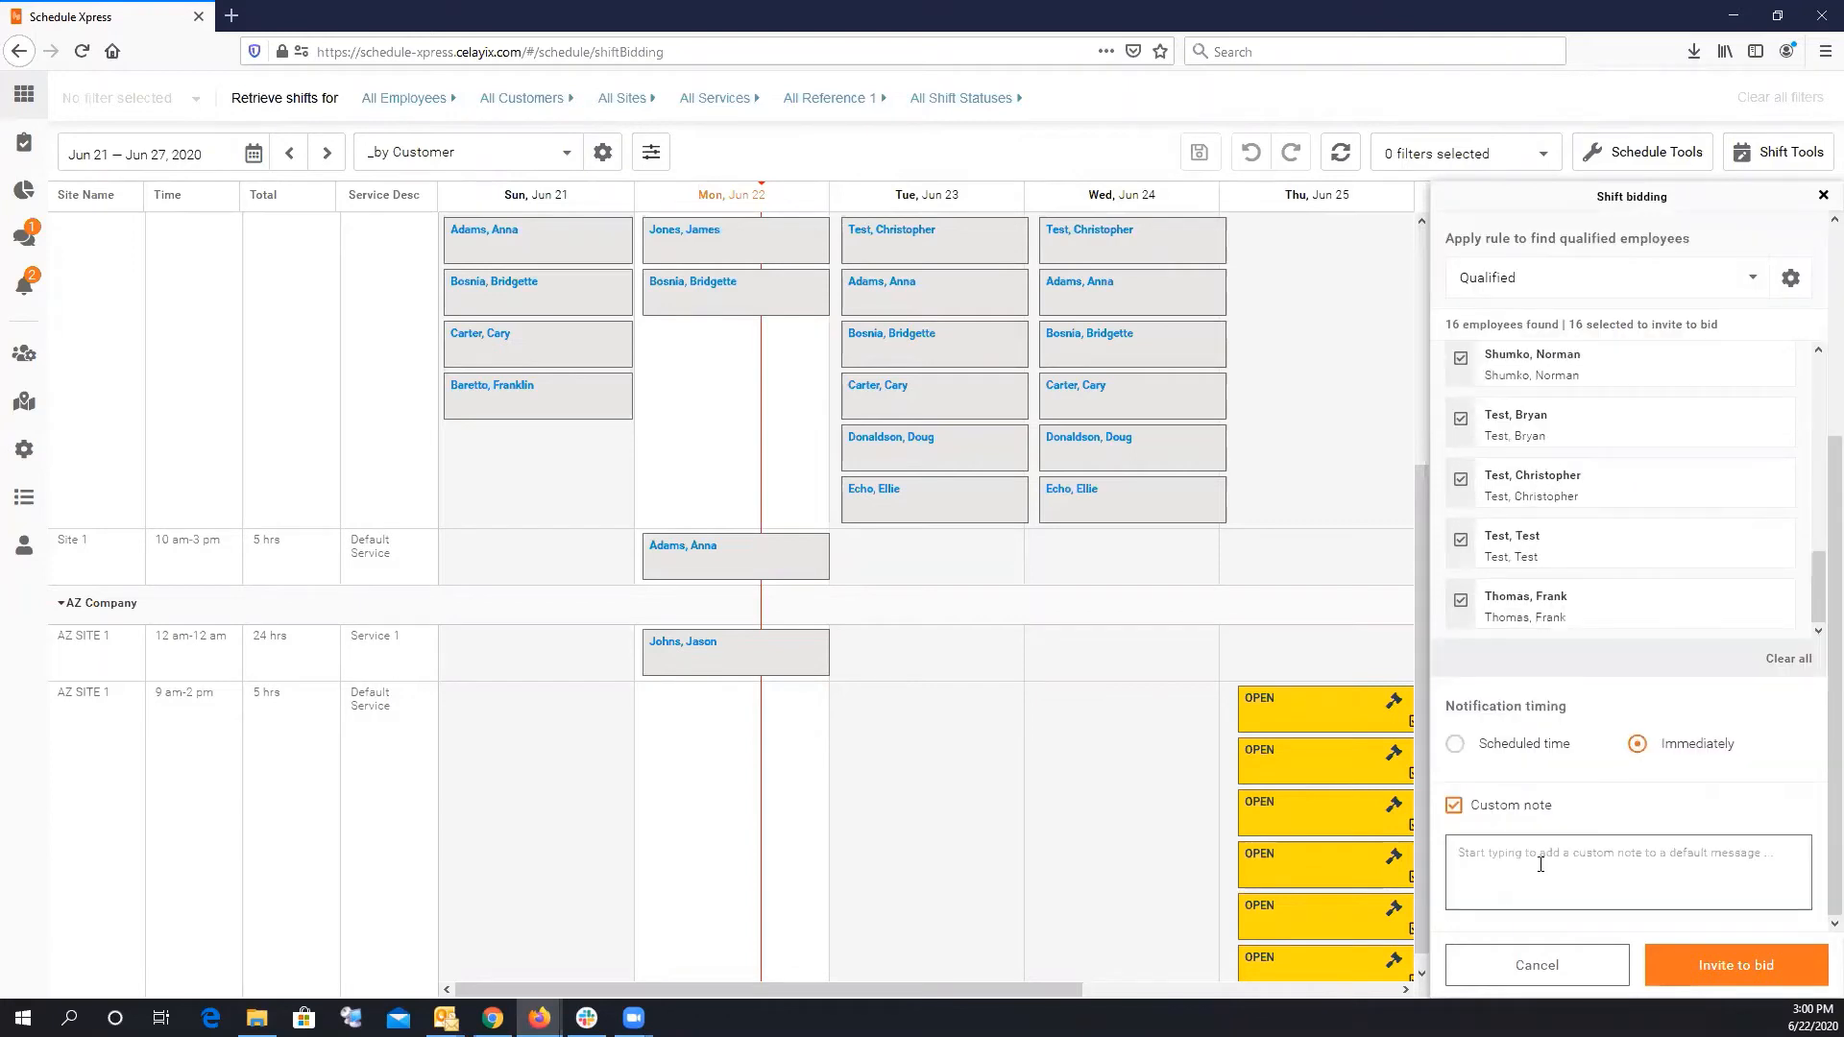
{"action": "type", "text": "This is "}
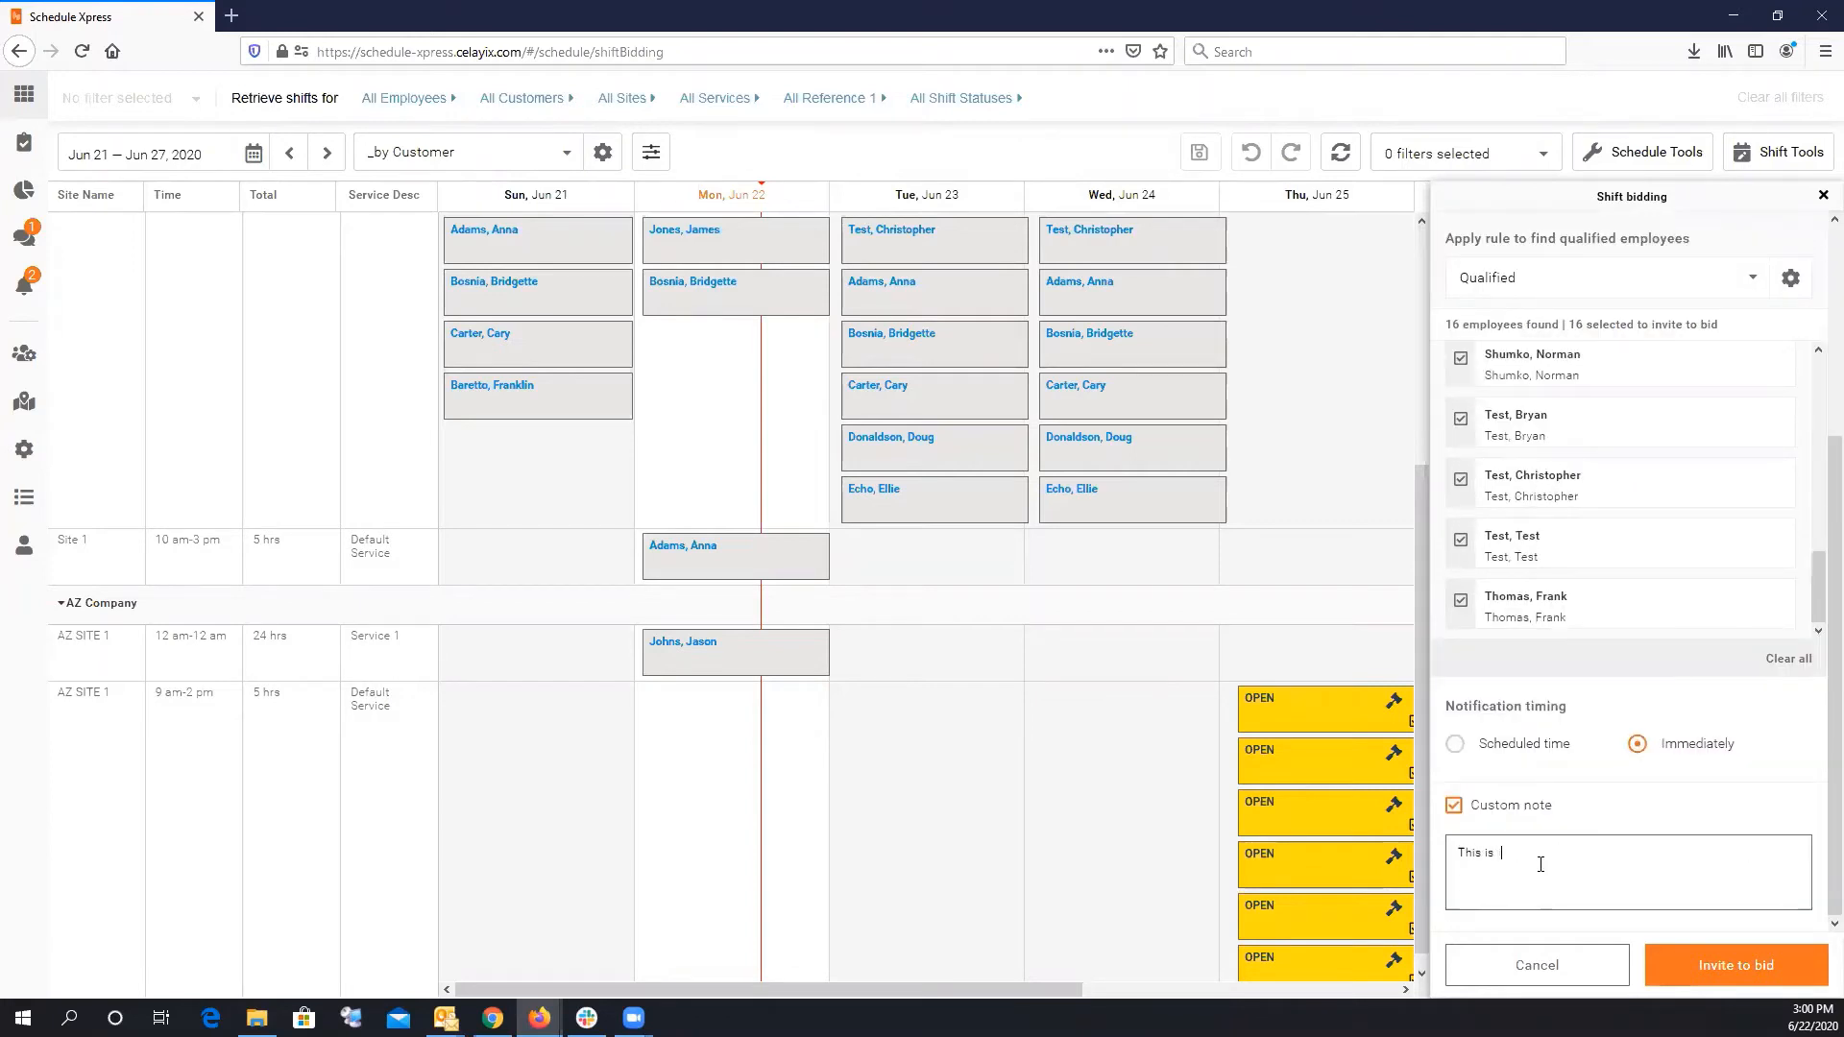
{"action": "type", "text": "a test"}
{"action": "left_click", "coordinate": [1721, 963]}
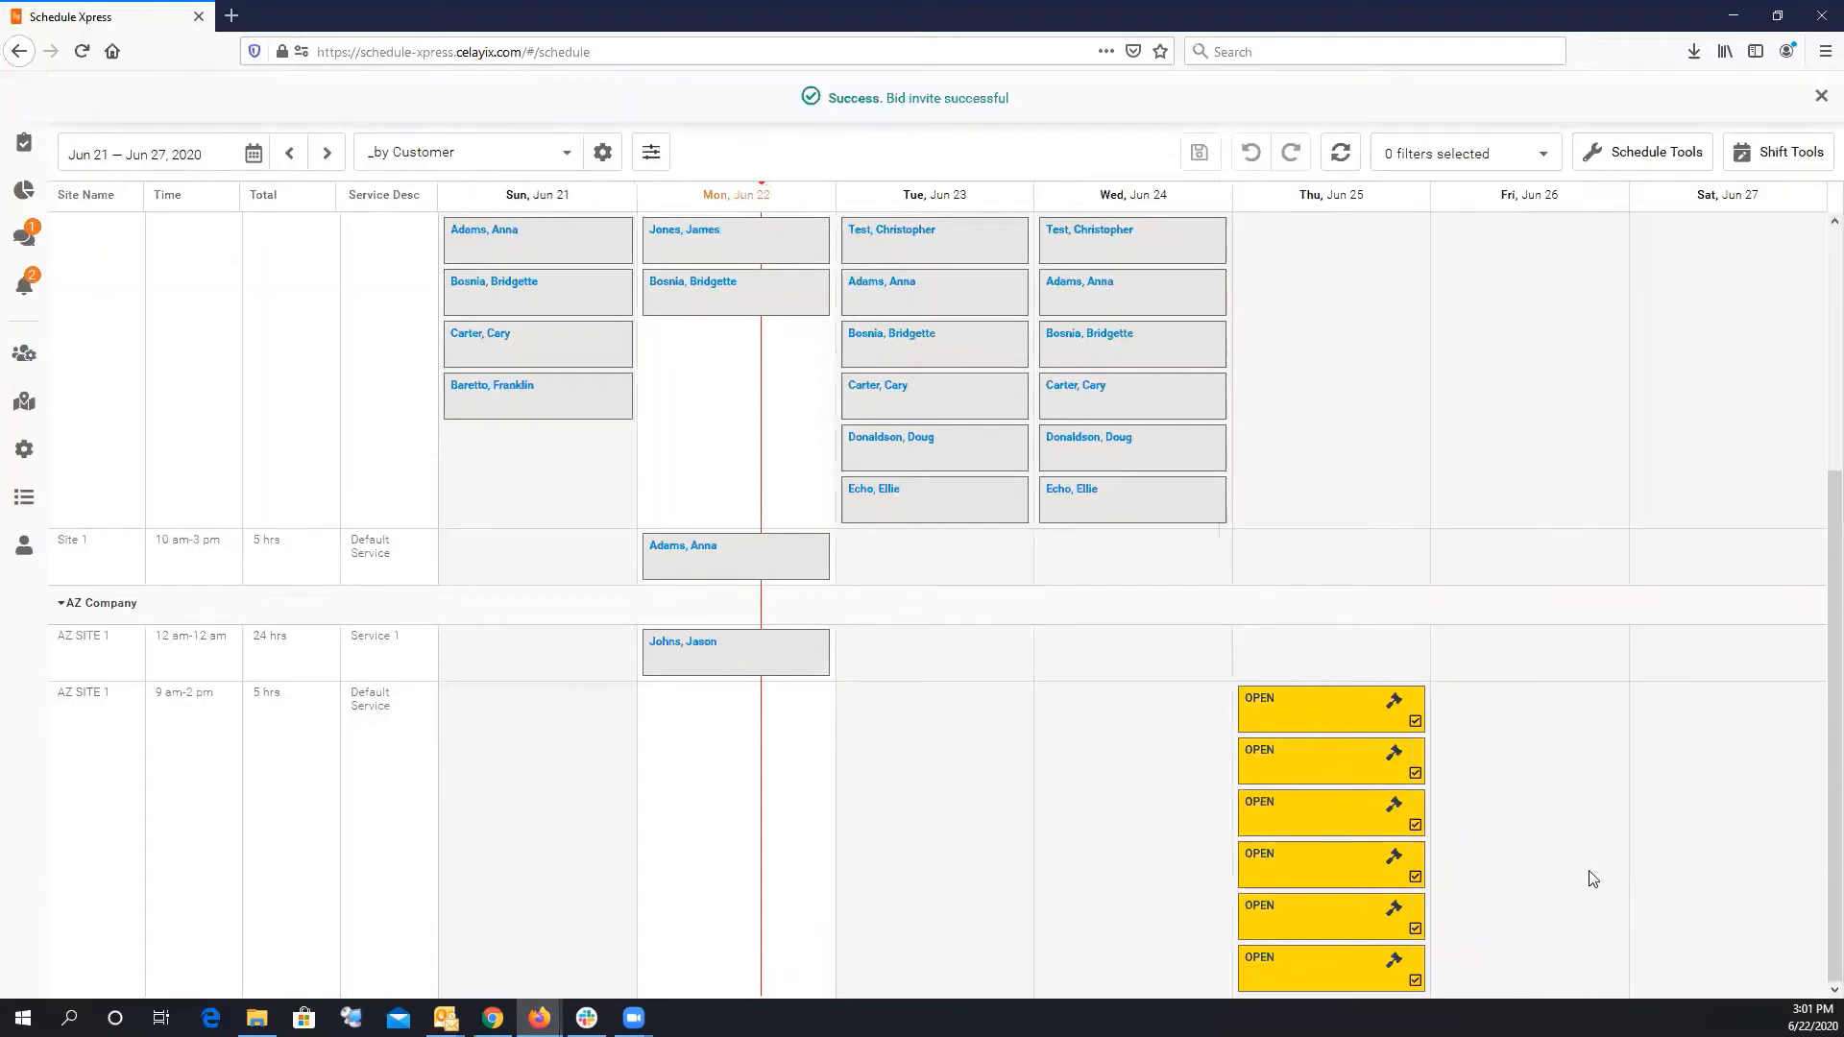
{"action": "left_click", "coordinate": [1820, 96]}
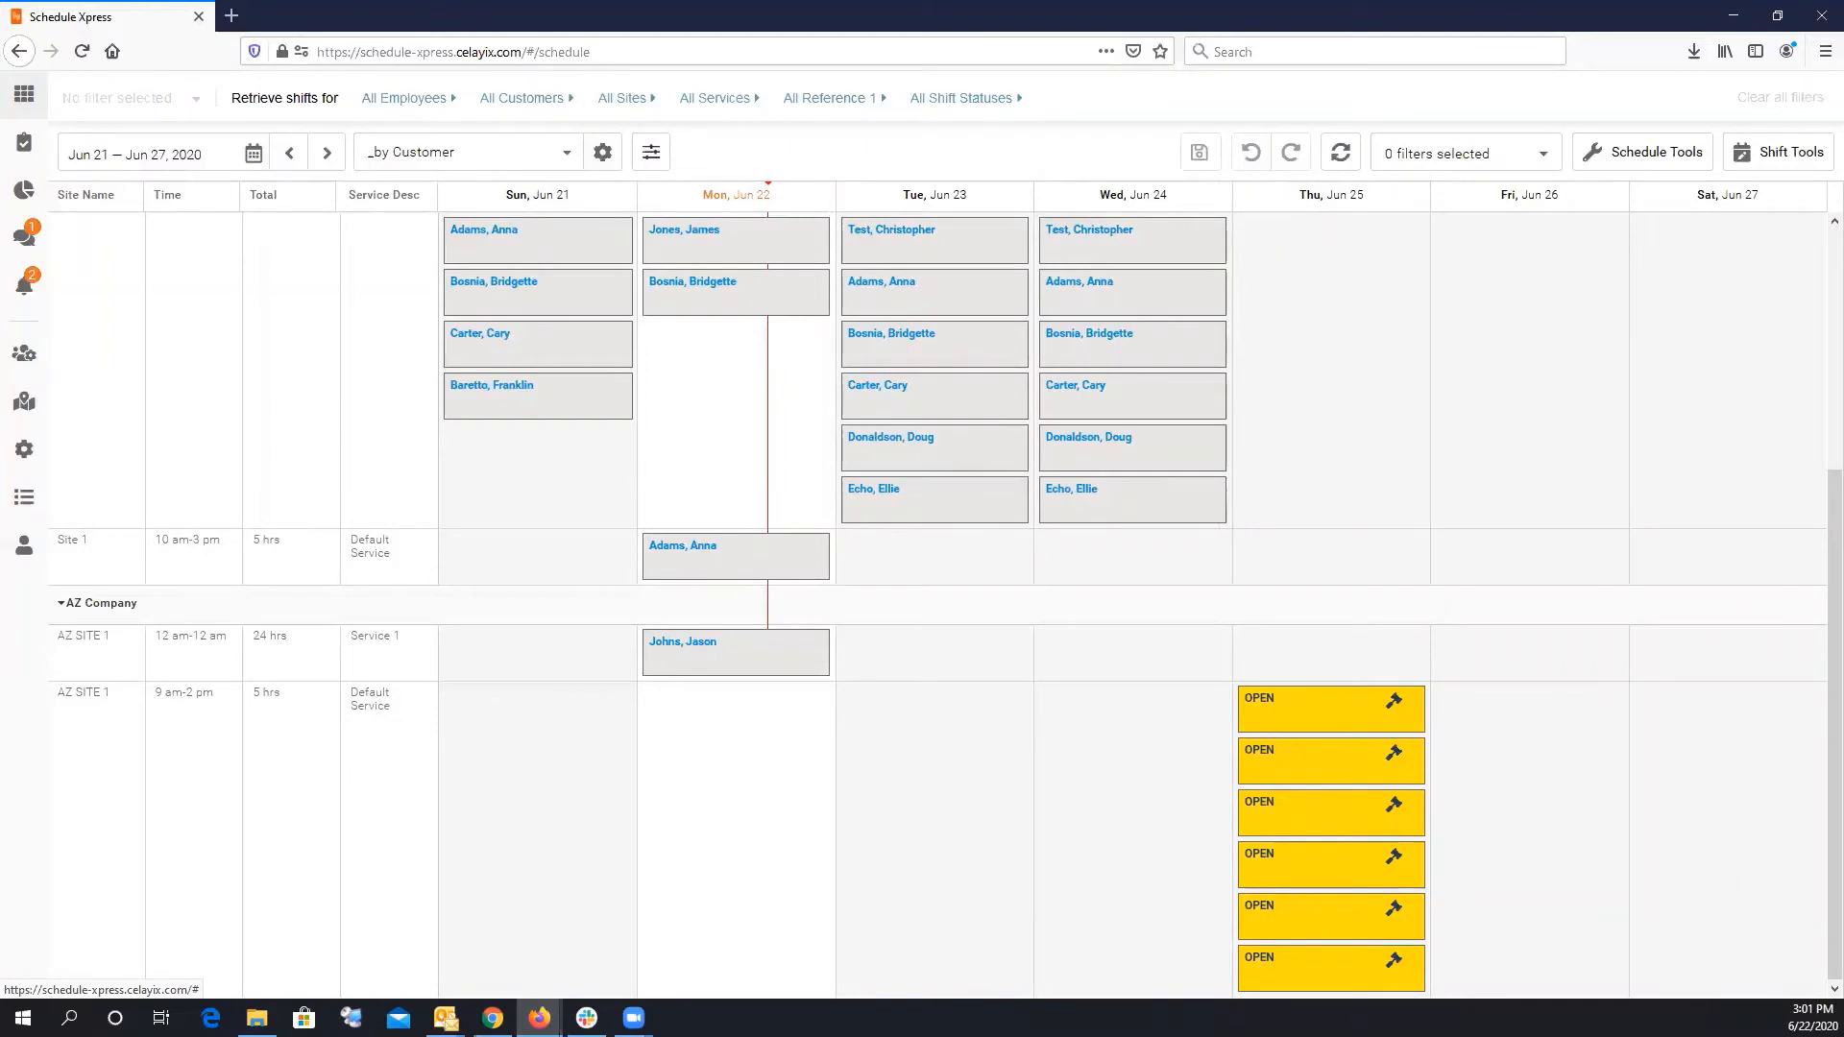
Switch to Outlook and examine the shift bidding details in the sample "Shifts available for bidding" e-mail.
{"action": "mouse_move", "coordinate": [446, 1018]}
{"action": "left_click", "coordinate": [140, 935]}
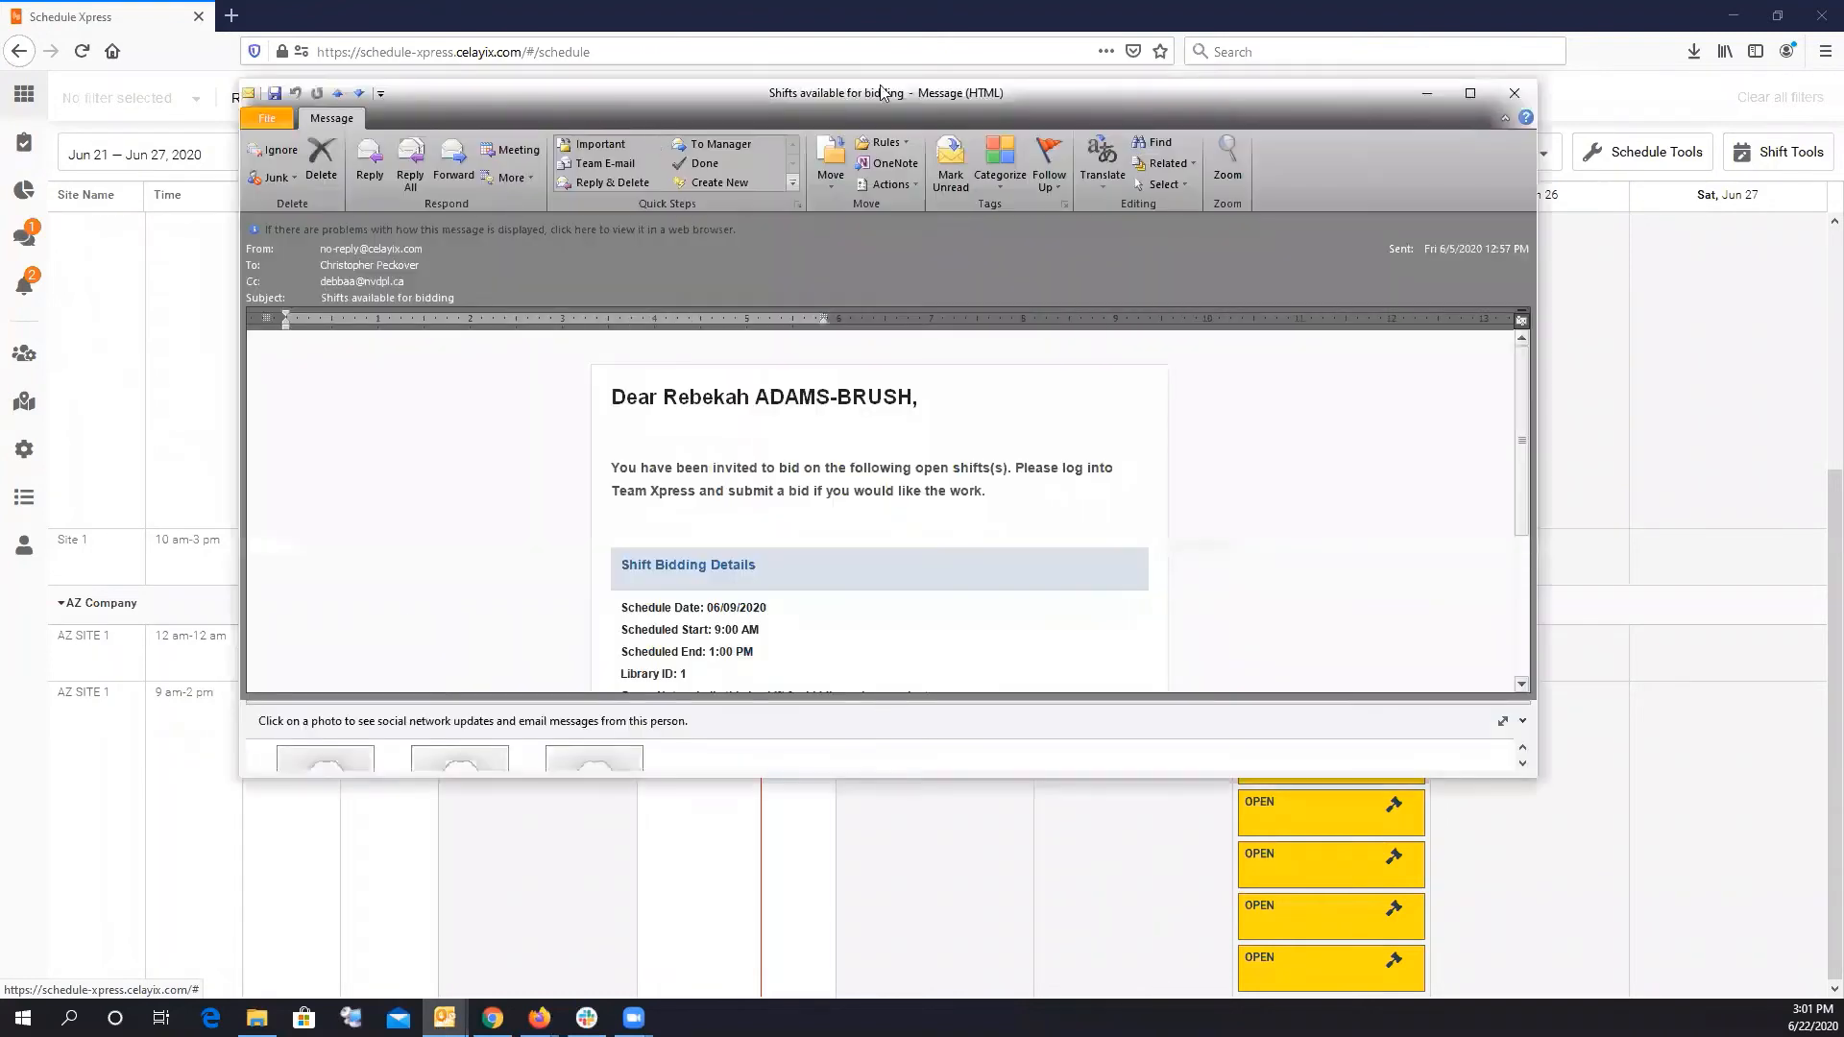
{"action": "left_click_drag", "start_coordinate": [893, 91], "coordinate": [956, 45]}
{"action": "left_click_drag", "start_coordinate": [951, 735], "coordinate": [960, 936]}
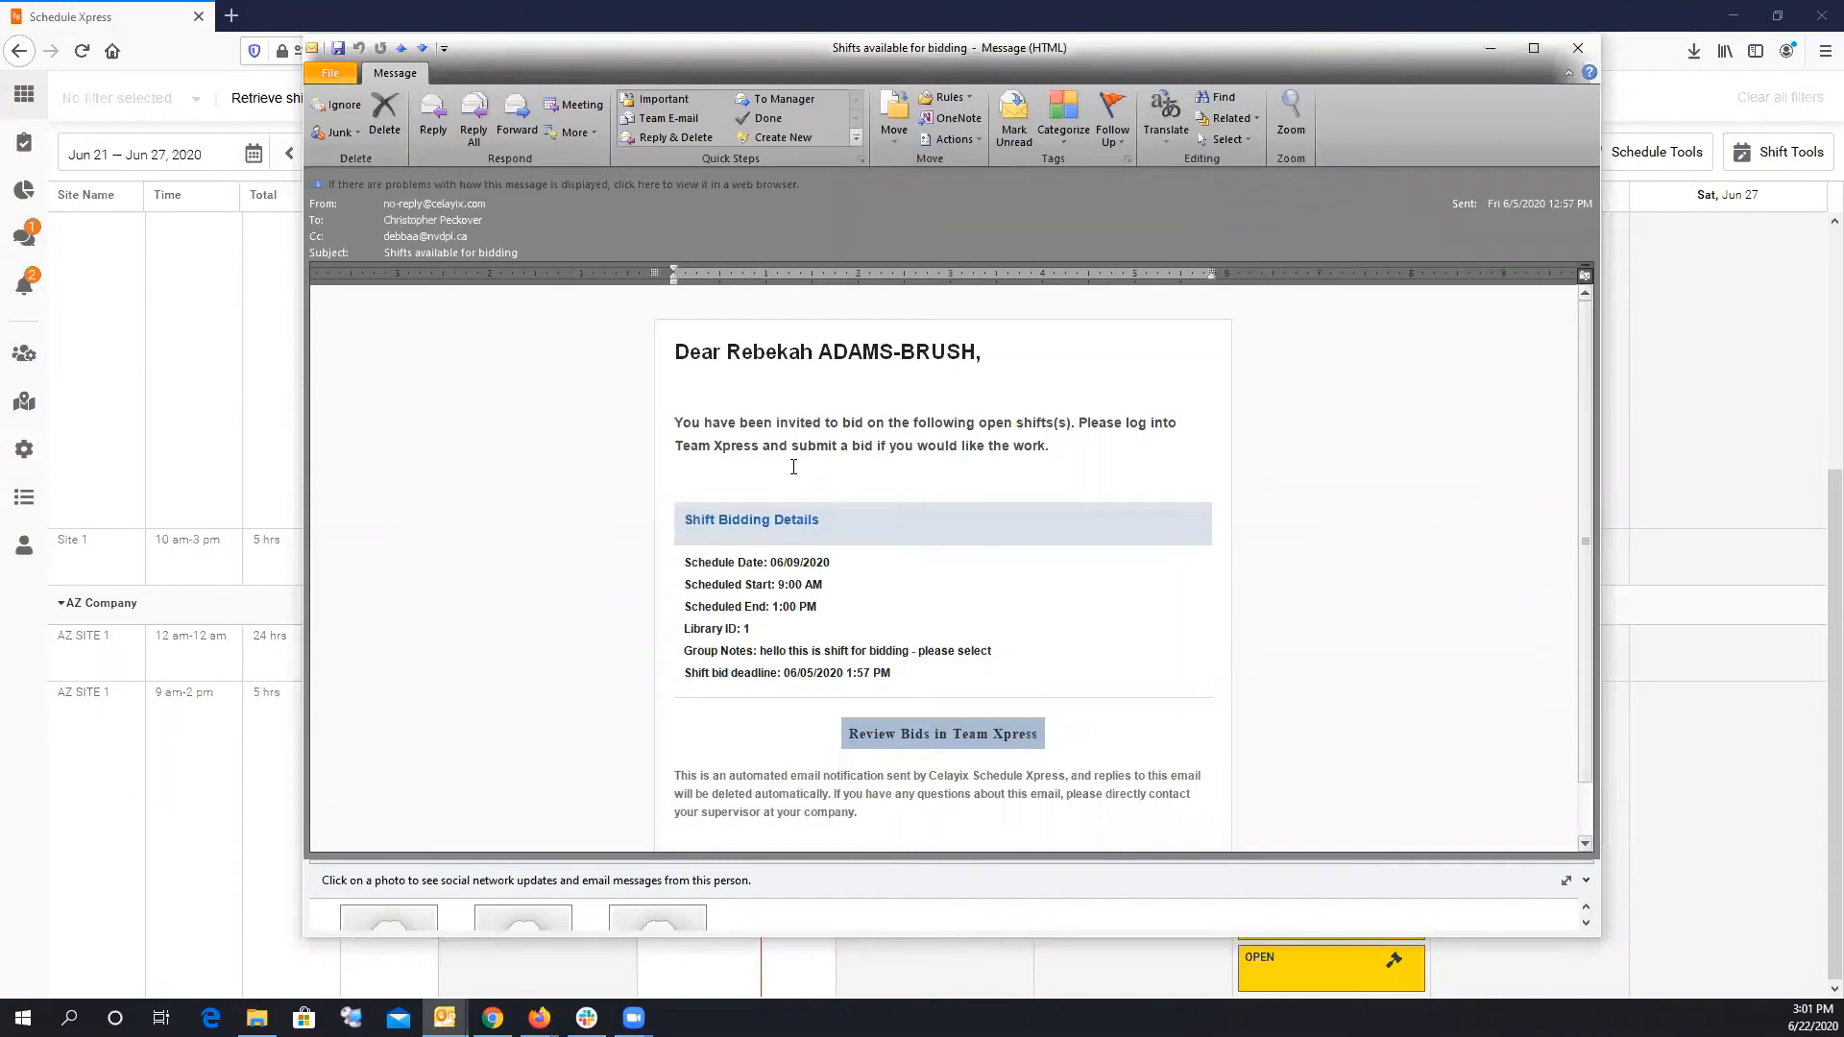
{"action": "scroll", "coordinate": [836, 518], "scroll_direction": "down", "scroll_amount": 1}
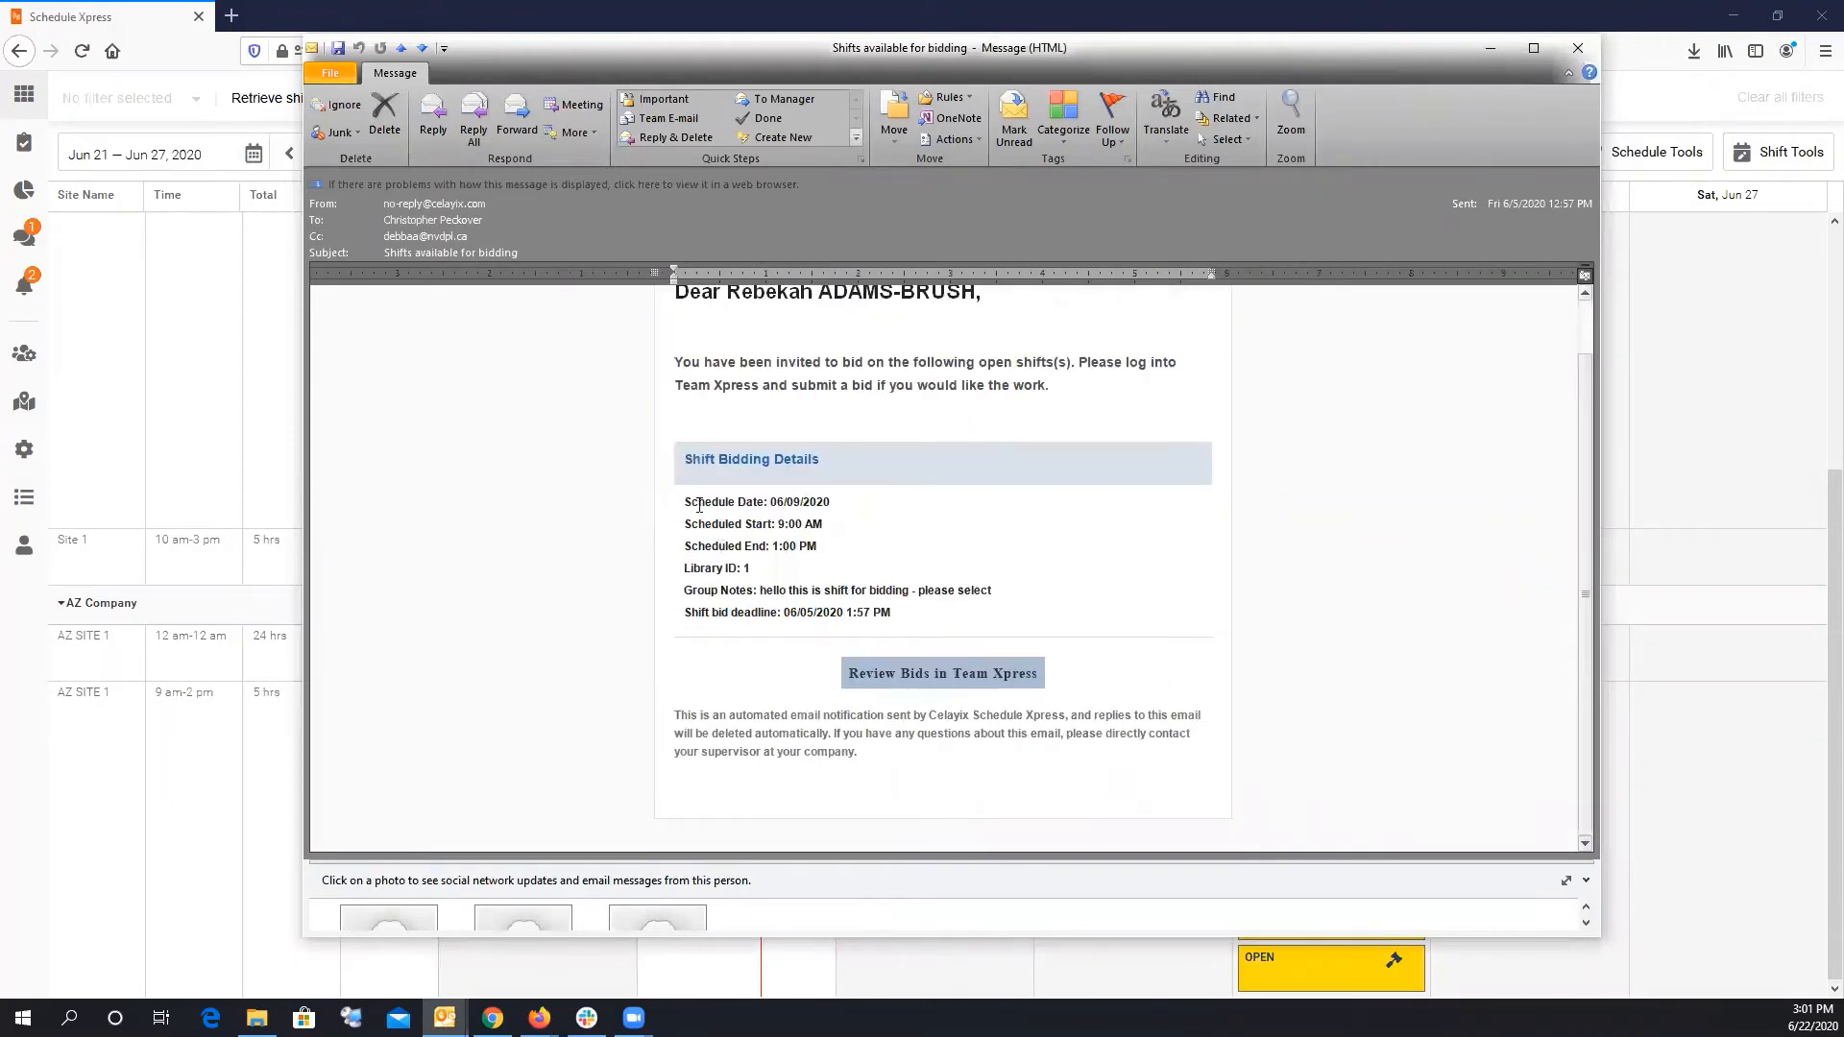
{"action": "left_click_drag", "start_coordinate": [699, 504], "coordinate": [965, 622]}
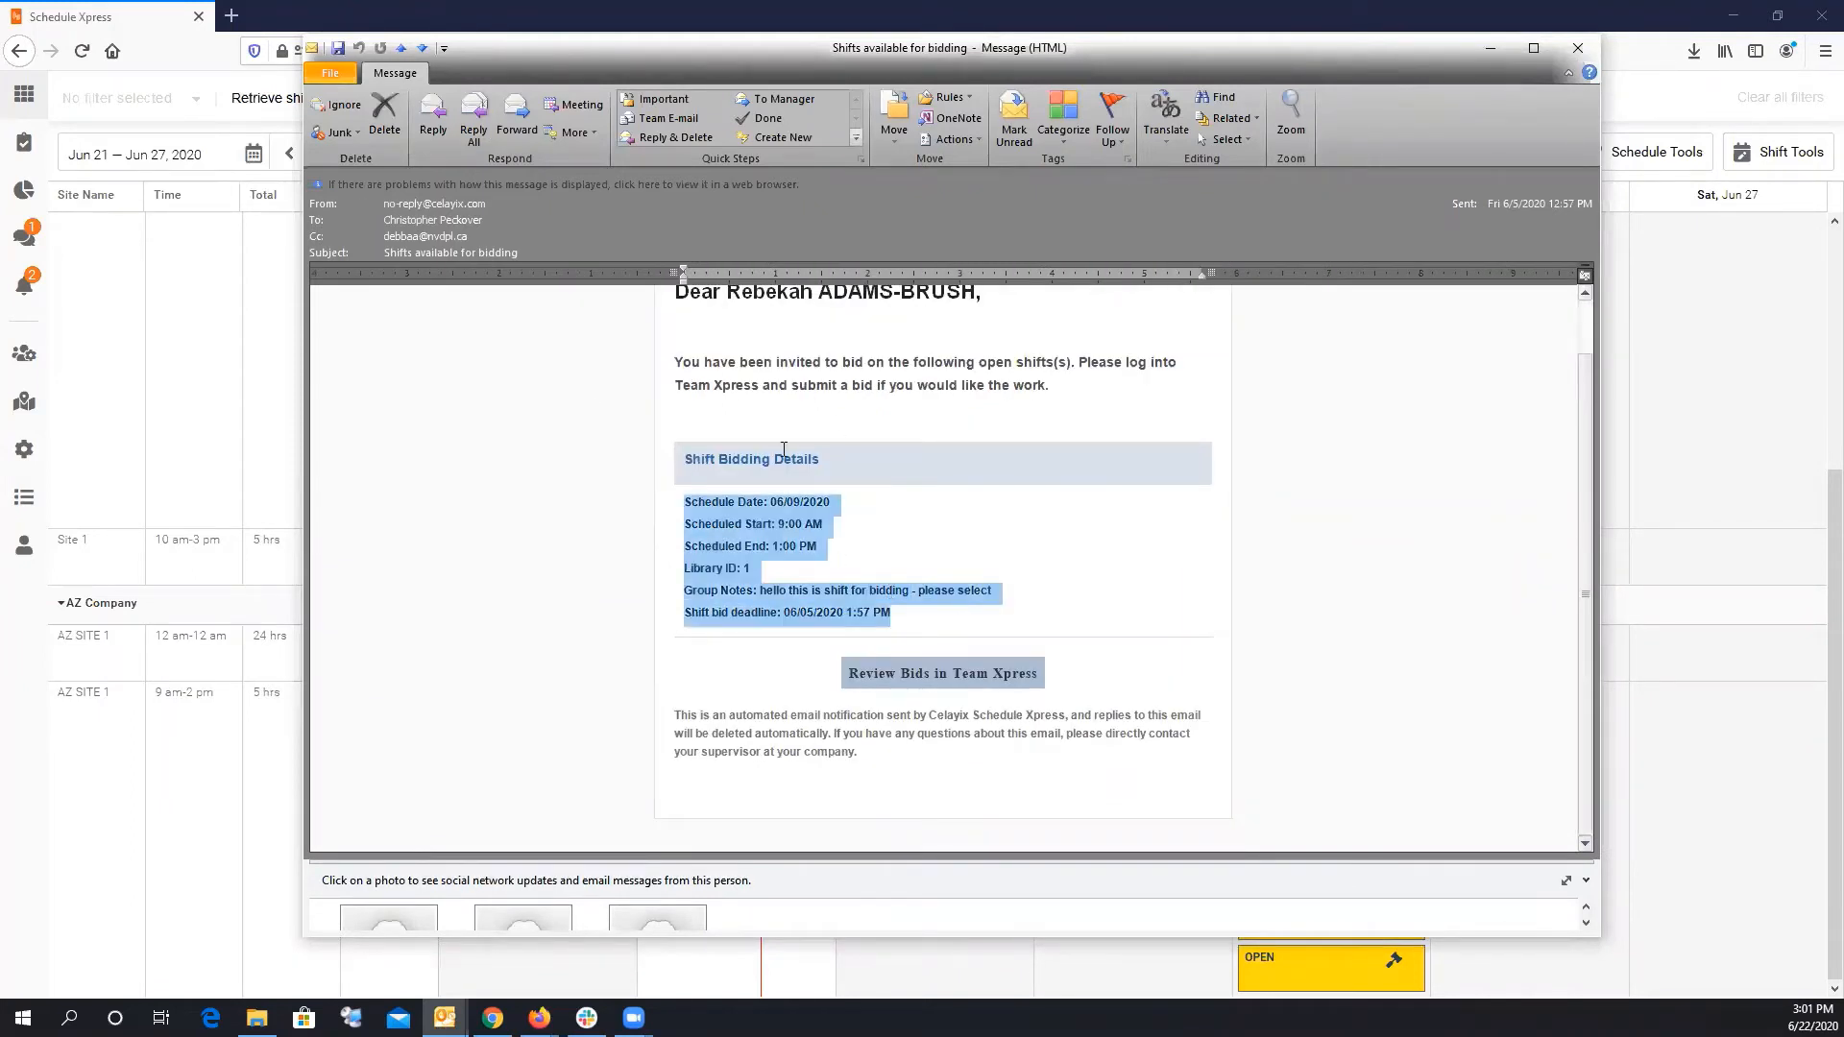
{"action": "scroll", "coordinate": [776, 461], "scroll_direction": "up", "scroll_amount": 1}
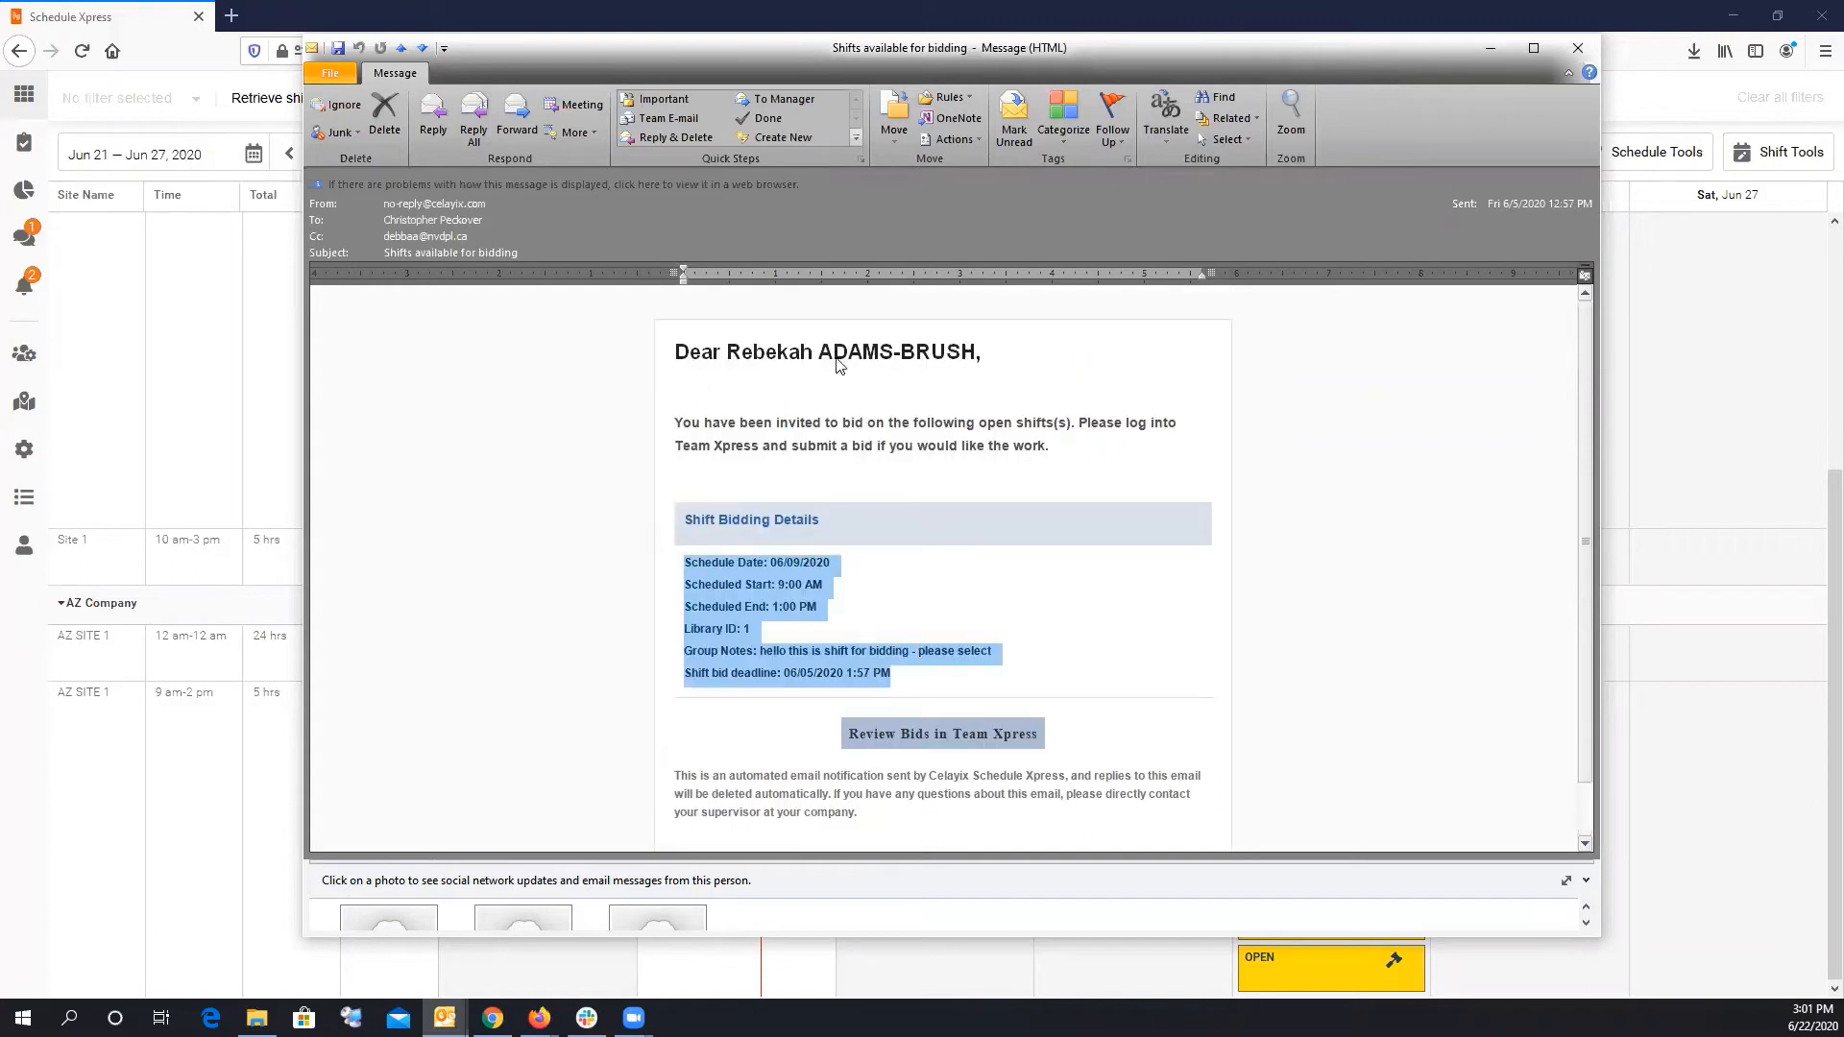
{"action": "left_click", "coordinate": [182, 351]}
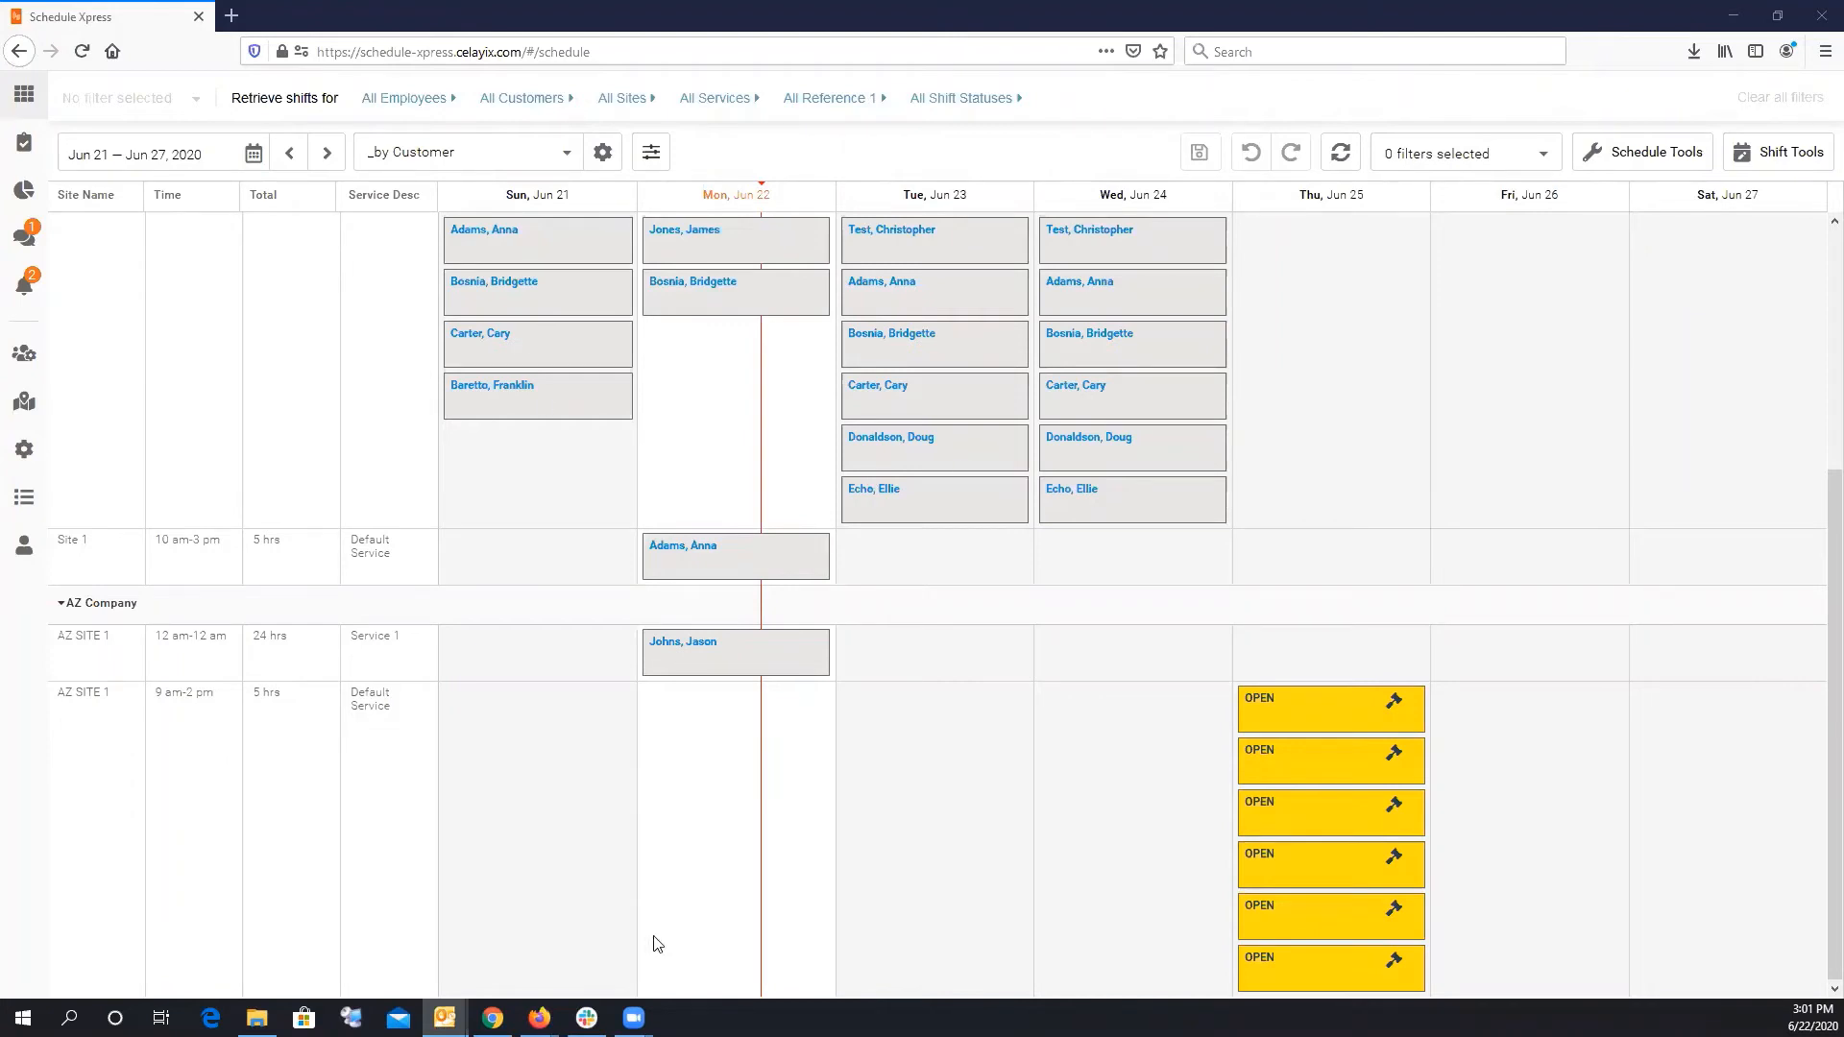
Return to Schedule Xpress, review shift bids in progress for the 06/25/2020 group and examine the employees who didn't respond.
{"action": "left_click", "coordinate": [540, 1018]}
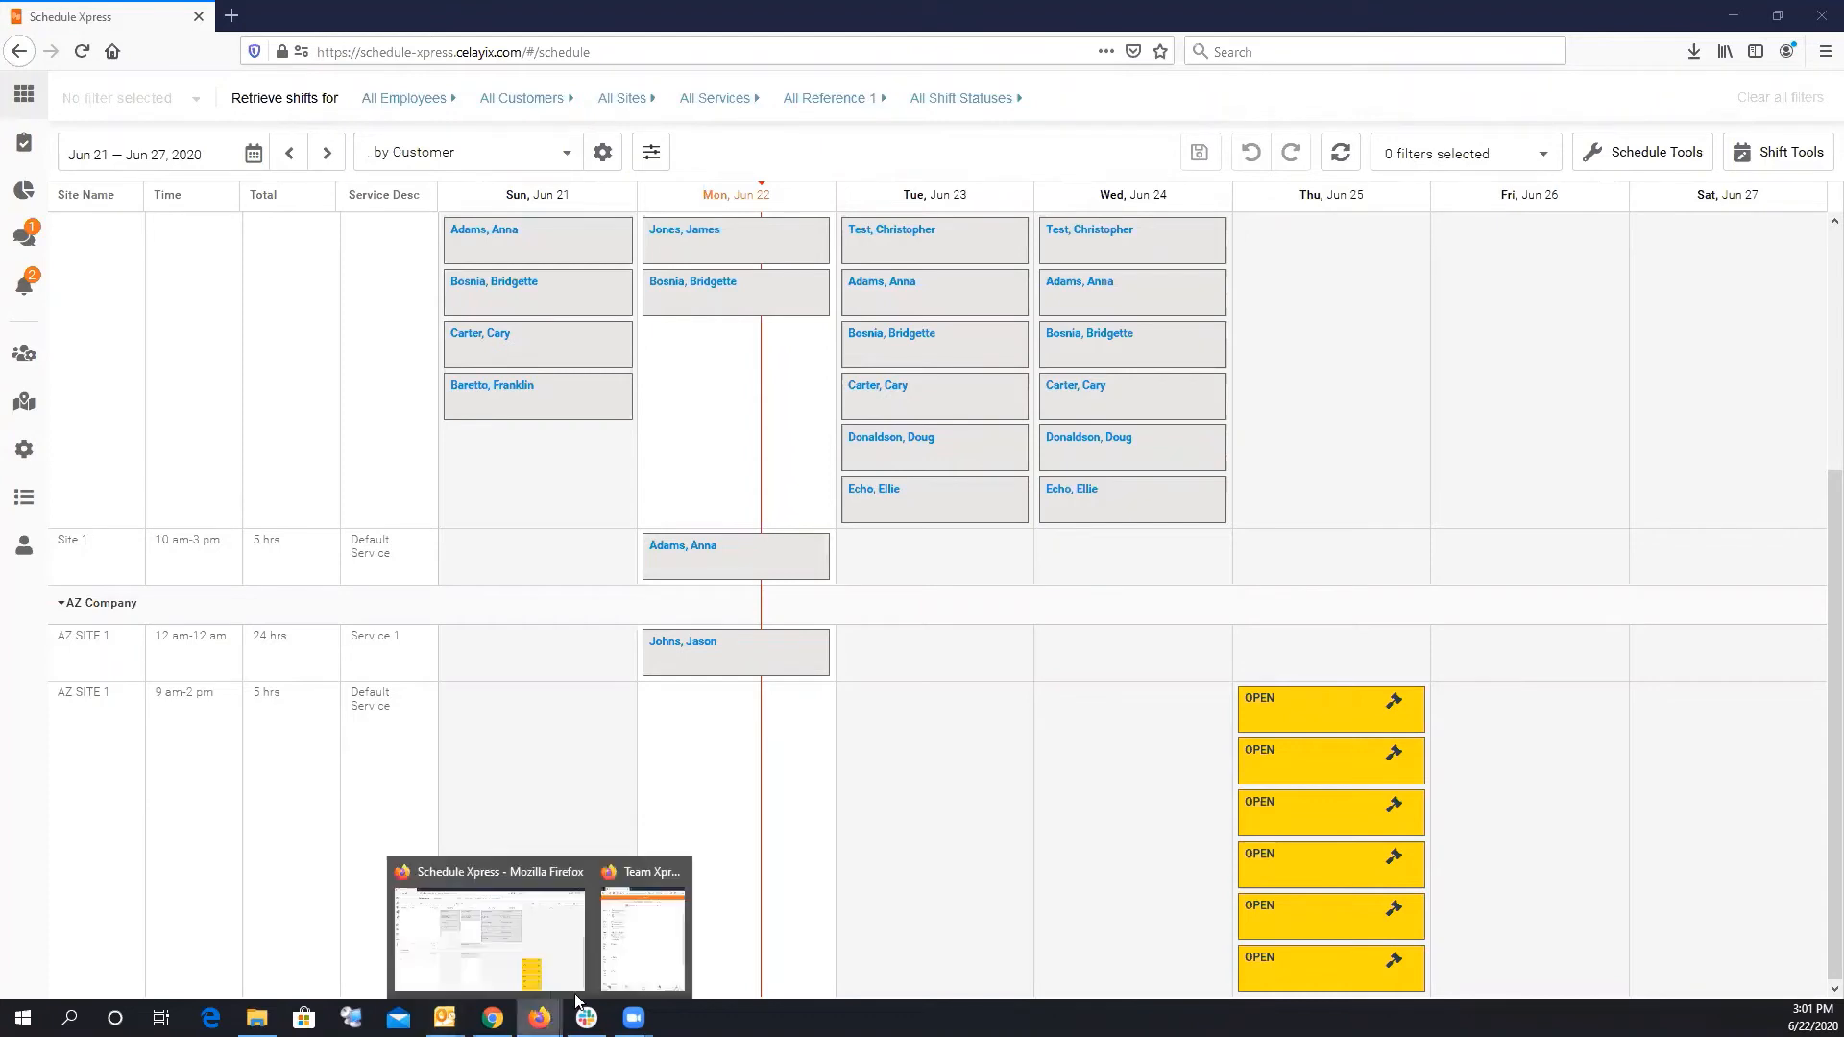
{"action": "left_click", "coordinate": [633, 941]}
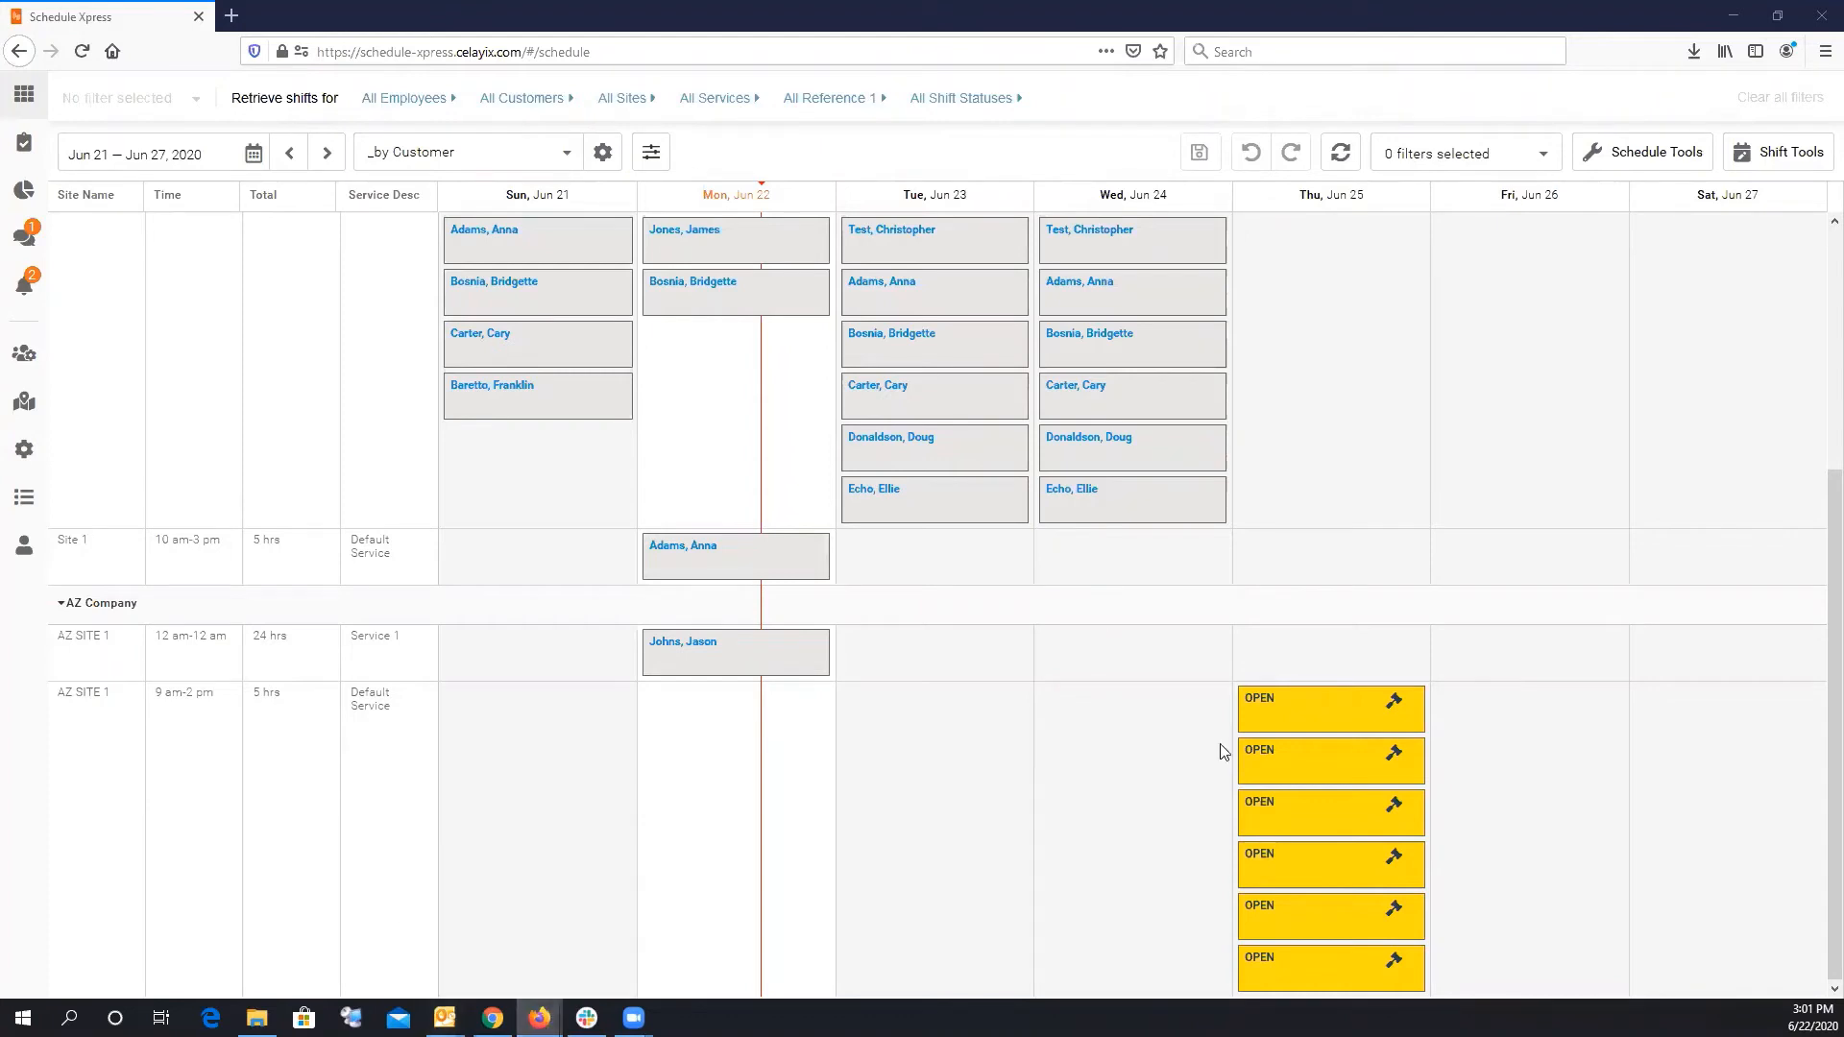
{"action": "left_click", "coordinate": [1702, 163]}
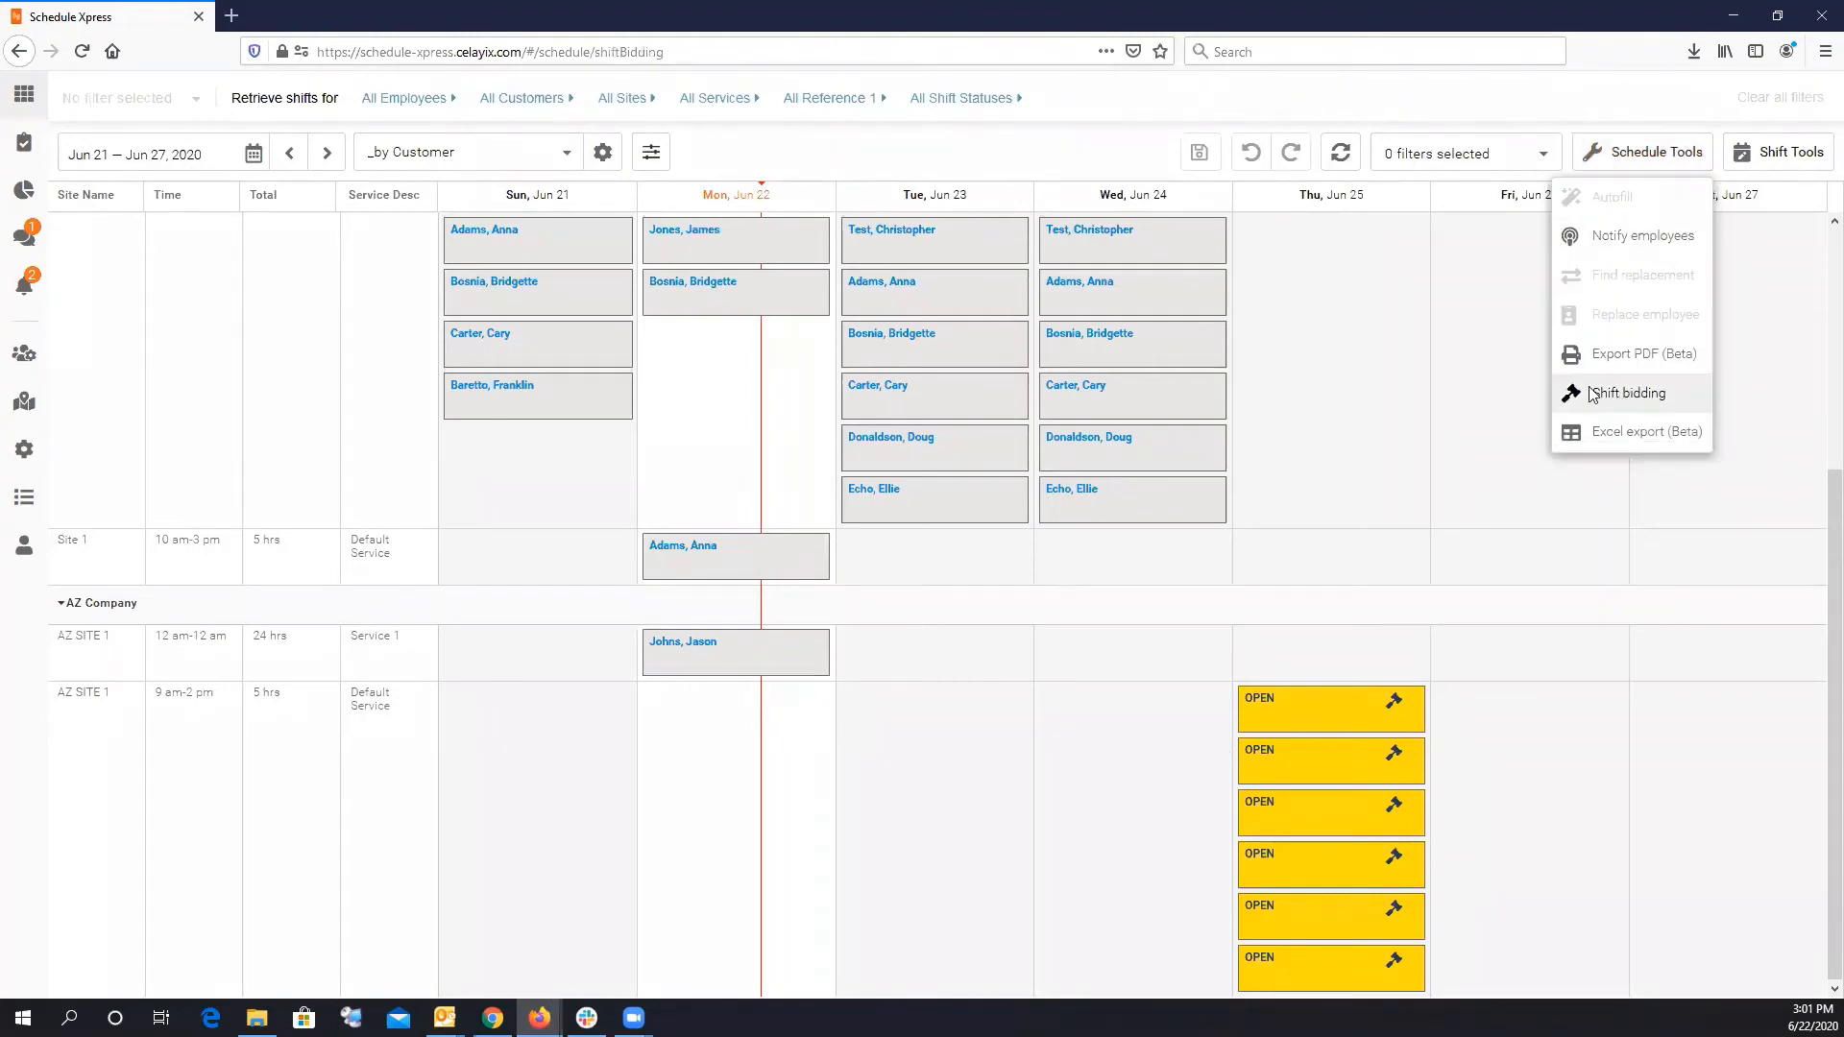
{"action": "left_click", "coordinate": [1619, 401]}
{"action": "left_click", "coordinate": [1626, 280]}
{"action": "left_click", "coordinate": [1540, 377]}
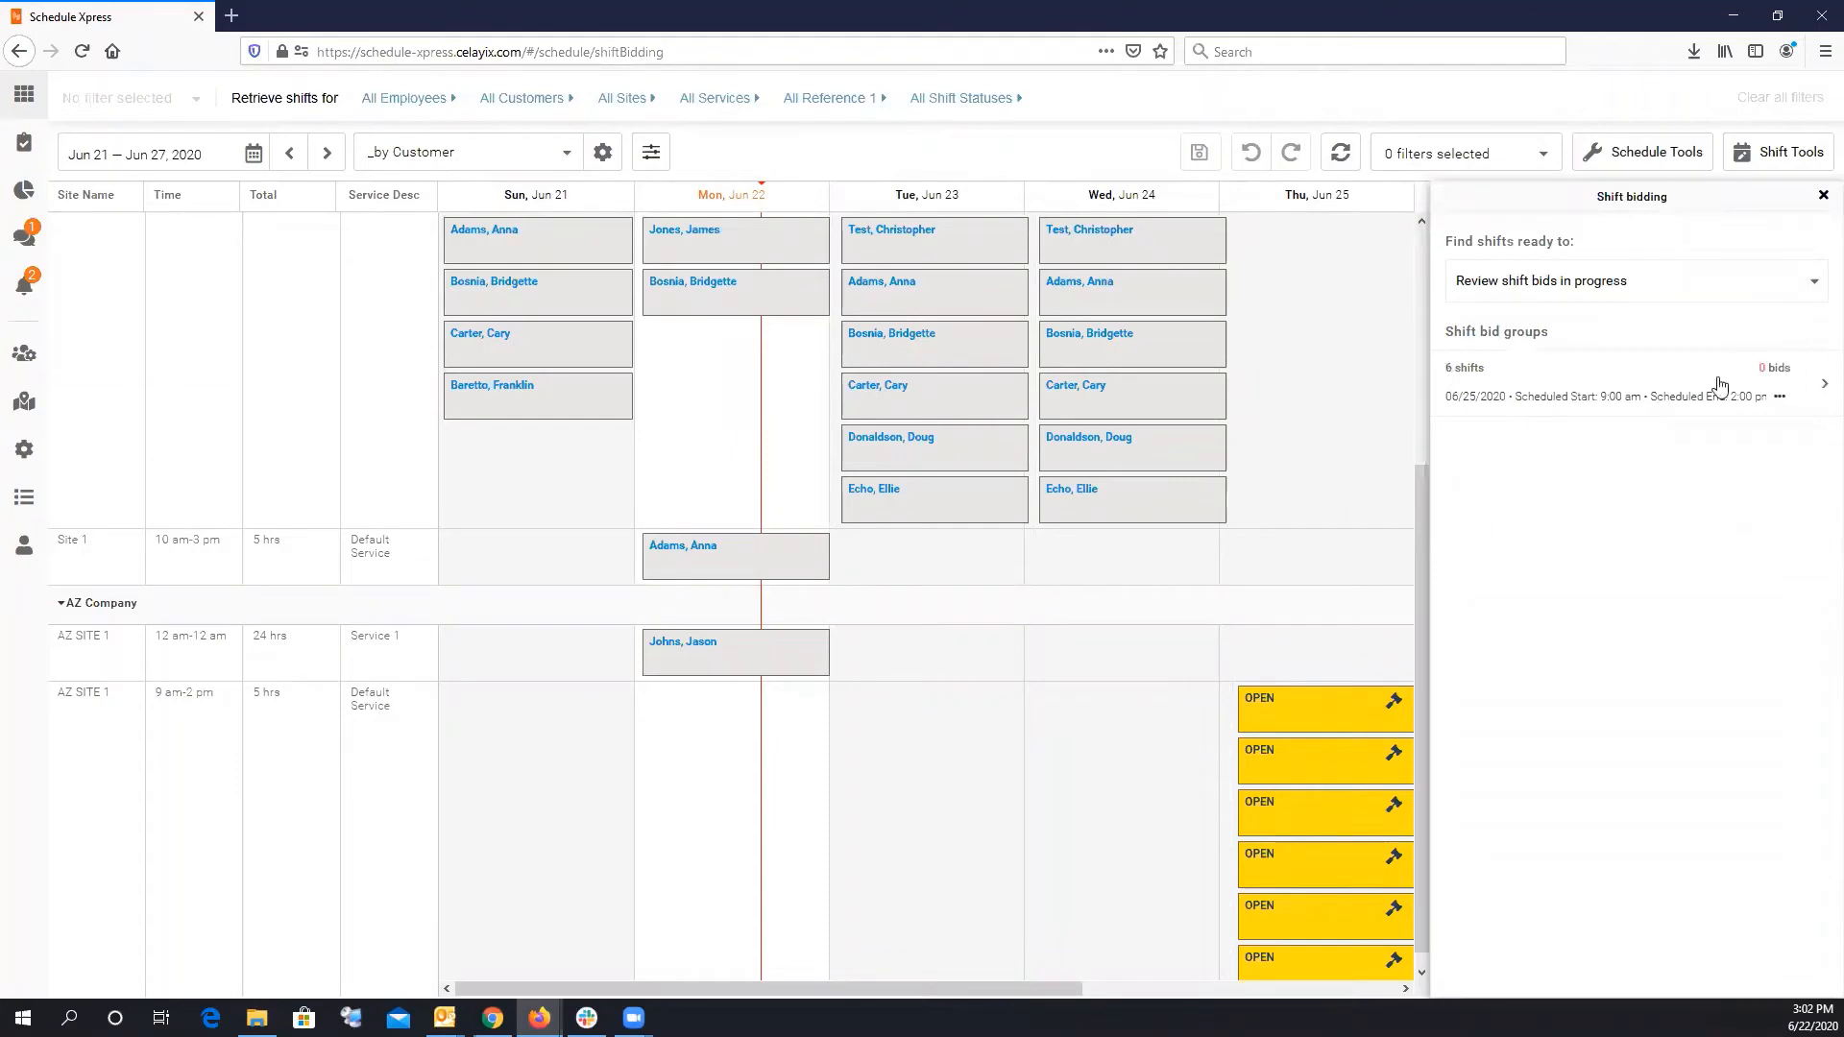
{"action": "left_click", "coordinate": [1721, 389]}
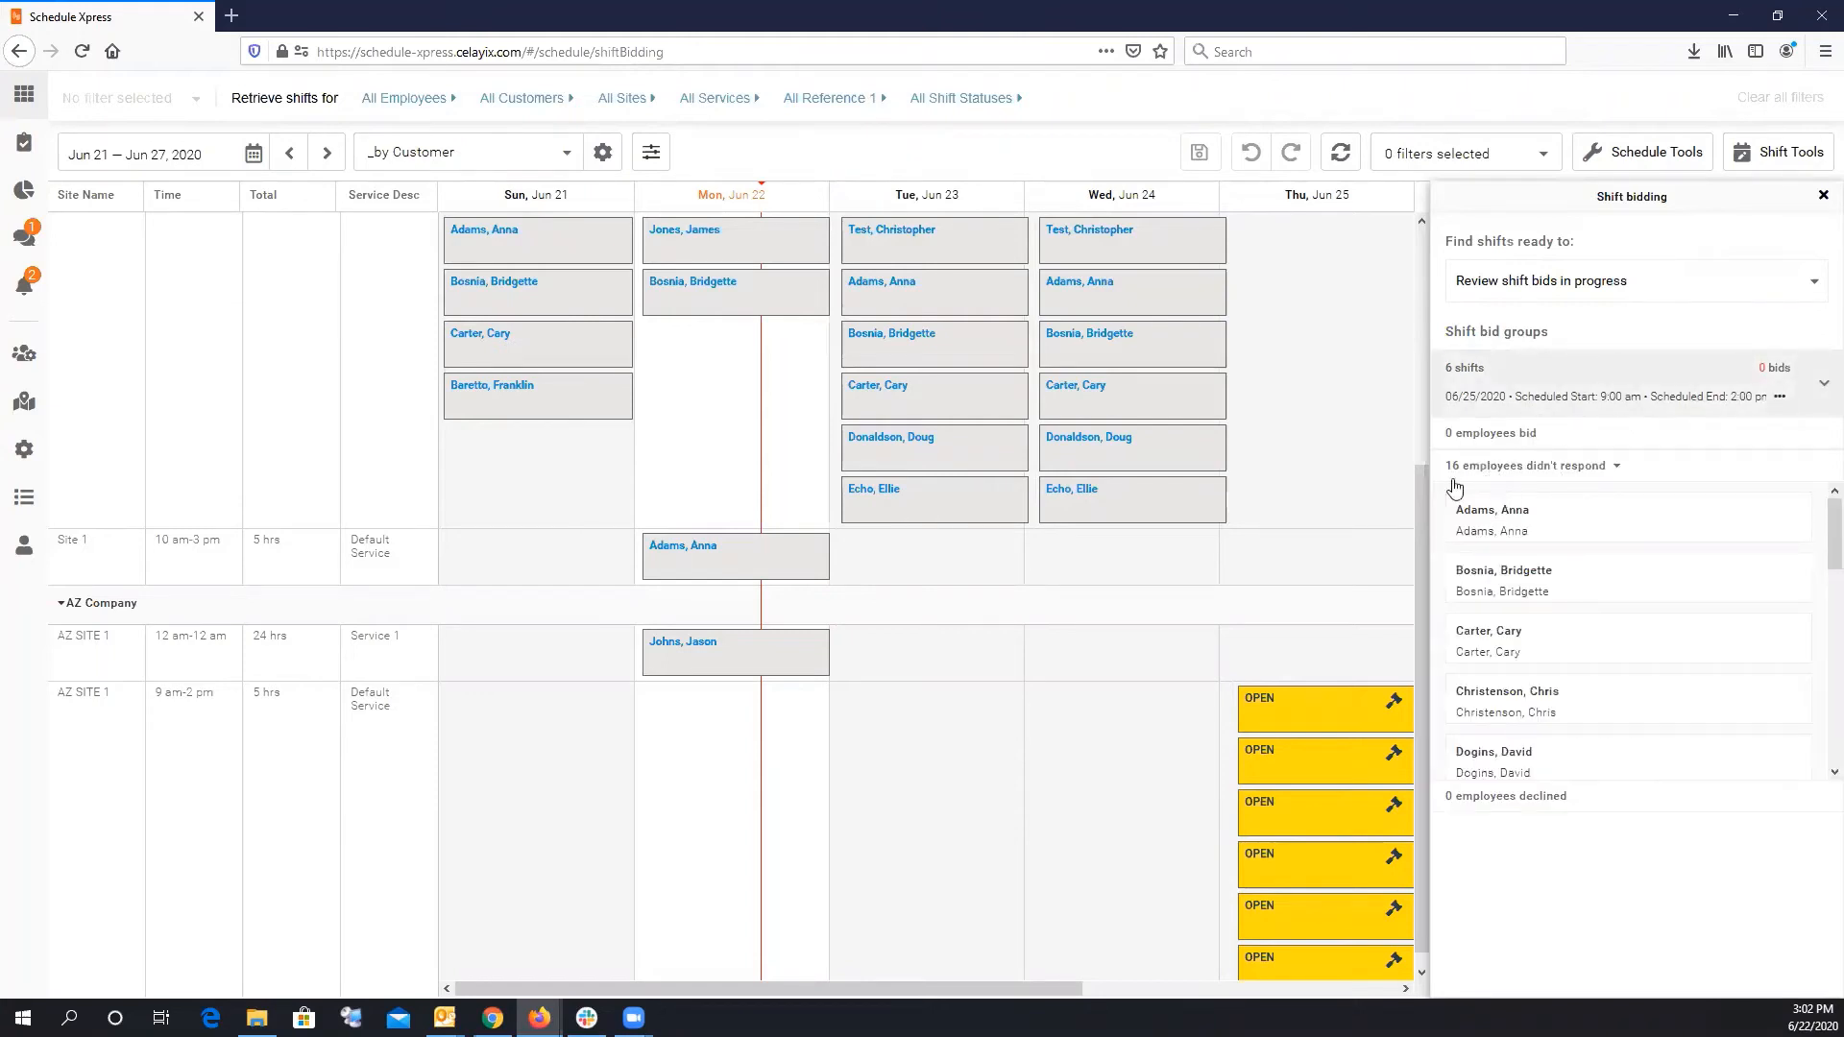
{"action": "scroll", "coordinate": [1601, 574], "scroll_direction": "down", "scroll_amount": 5}
{"action": "scroll", "coordinate": [1600, 574], "scroll_direction": "down", "scroll_amount": 4}
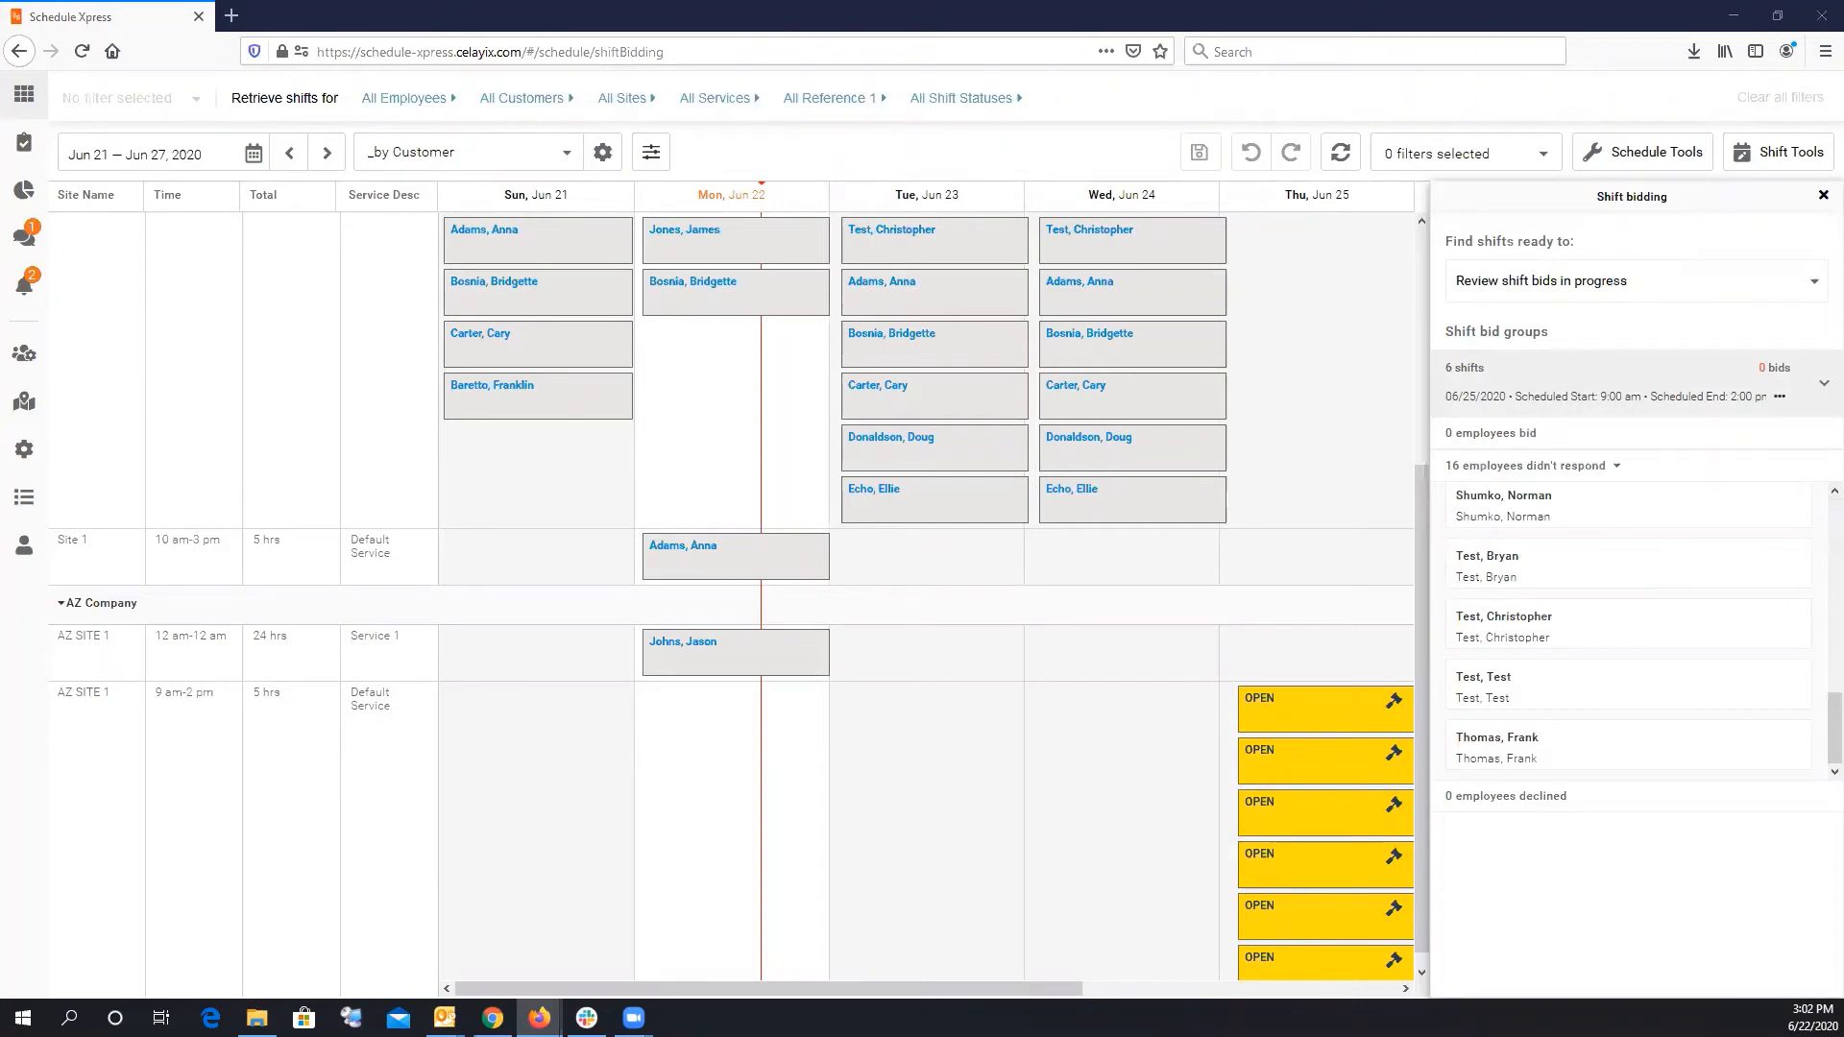
Switch to Team Xpress, submit a bid for the AZ SITE 1 shift on Thu, Jun 25 and check its bid status.
{"action": "key", "text": "alt+Tab"}
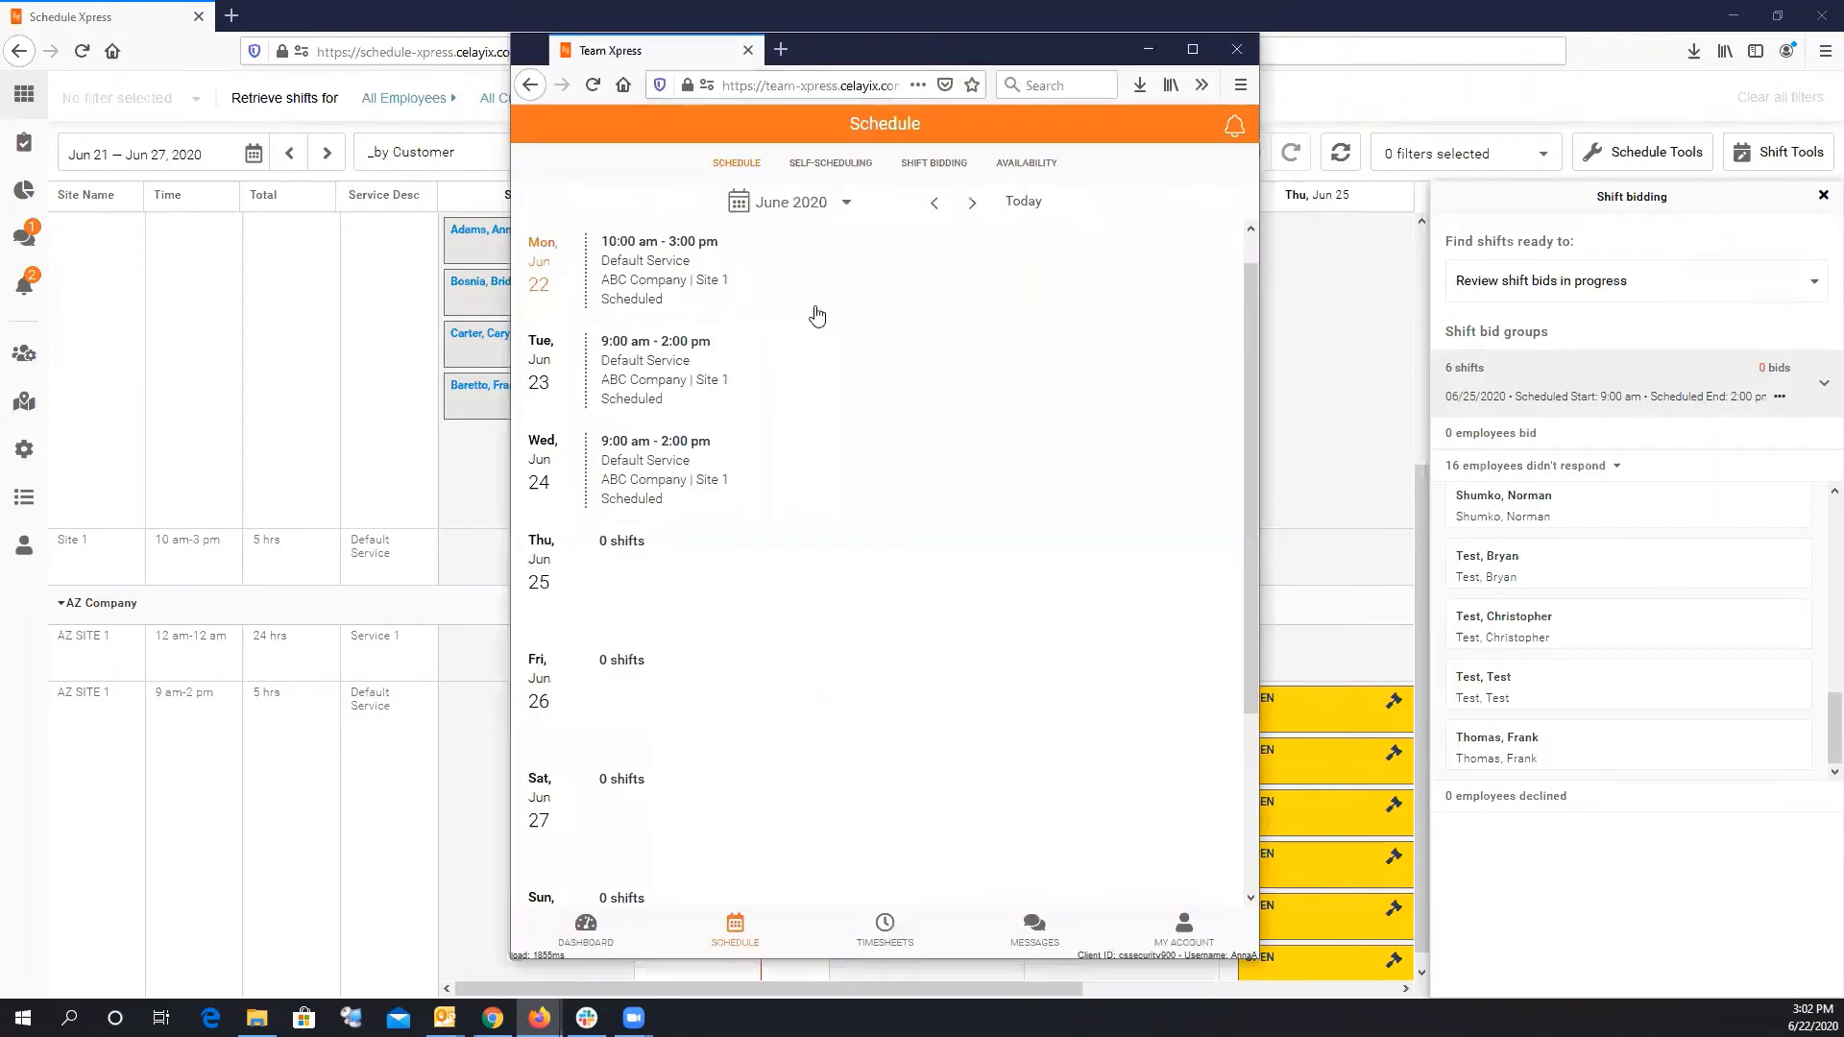
{"action": "left_click", "coordinate": [926, 170]}
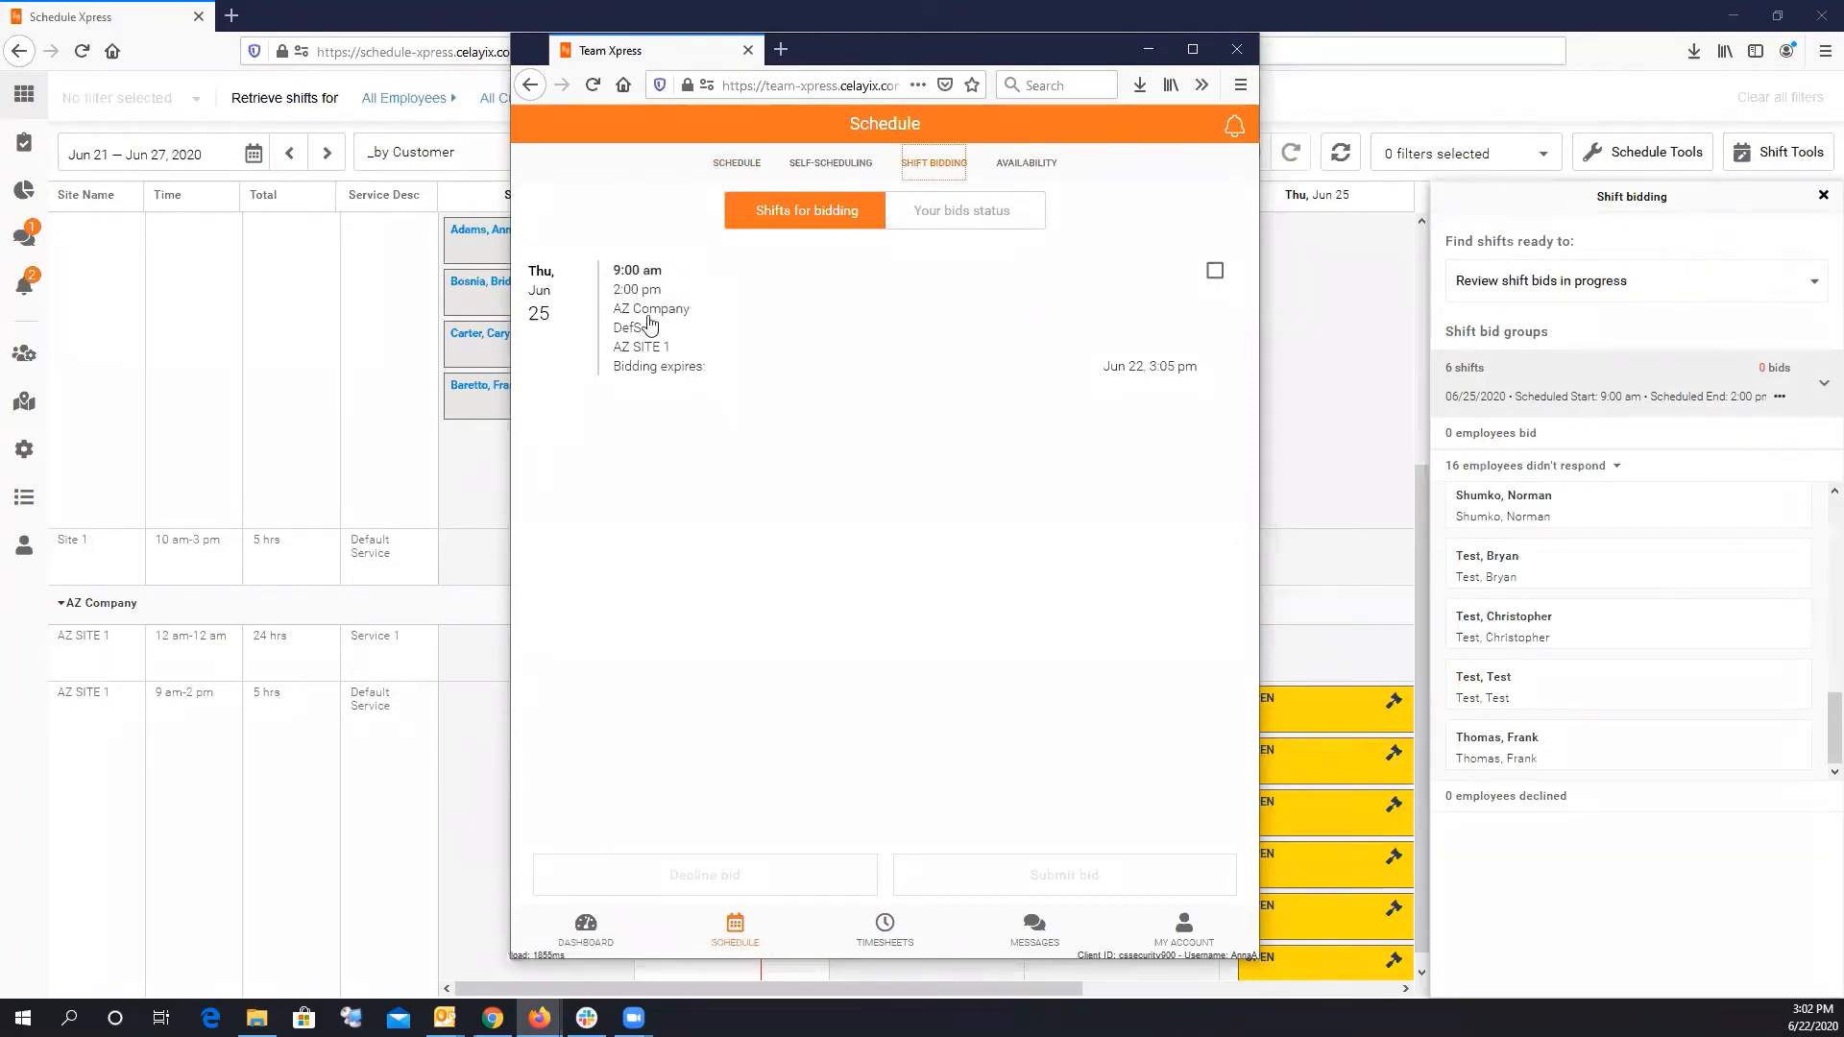
{"action": "left_click", "coordinate": [1214, 271]}
{"action": "left_click", "coordinate": [1037, 870]}
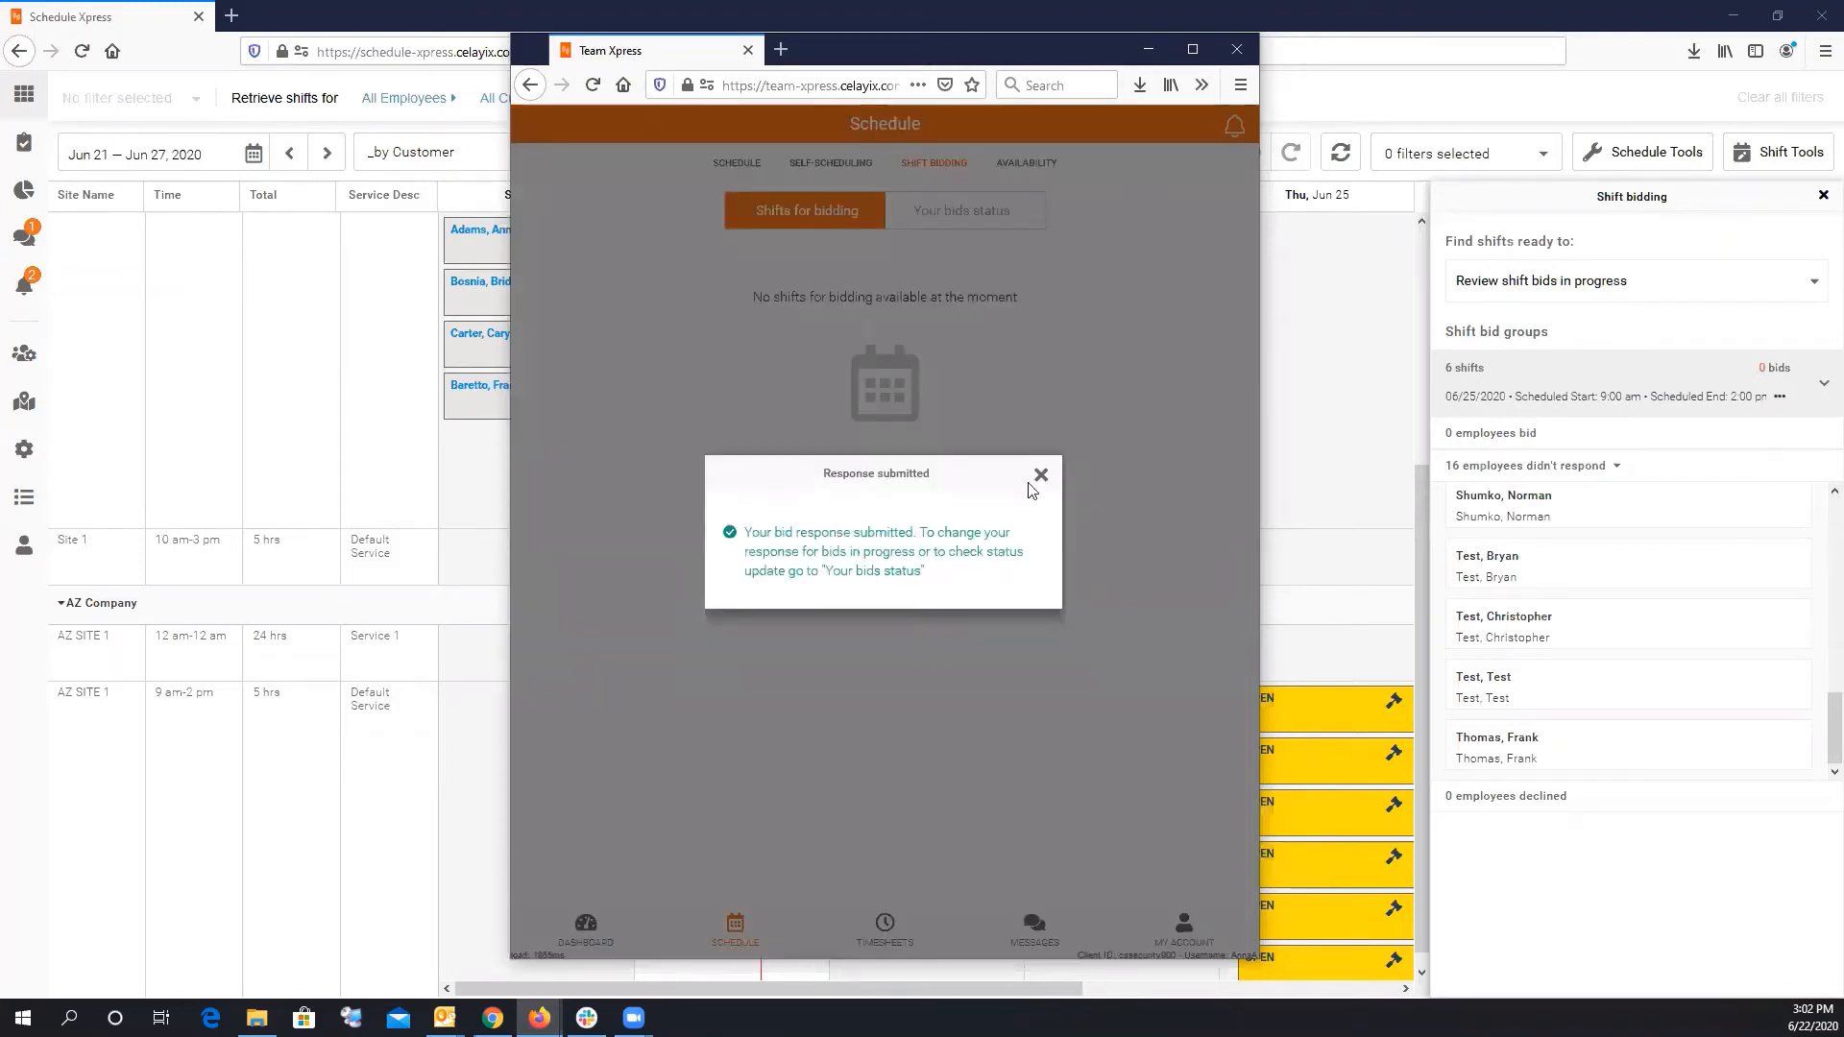
{"action": "left_click", "coordinate": [1040, 475]}
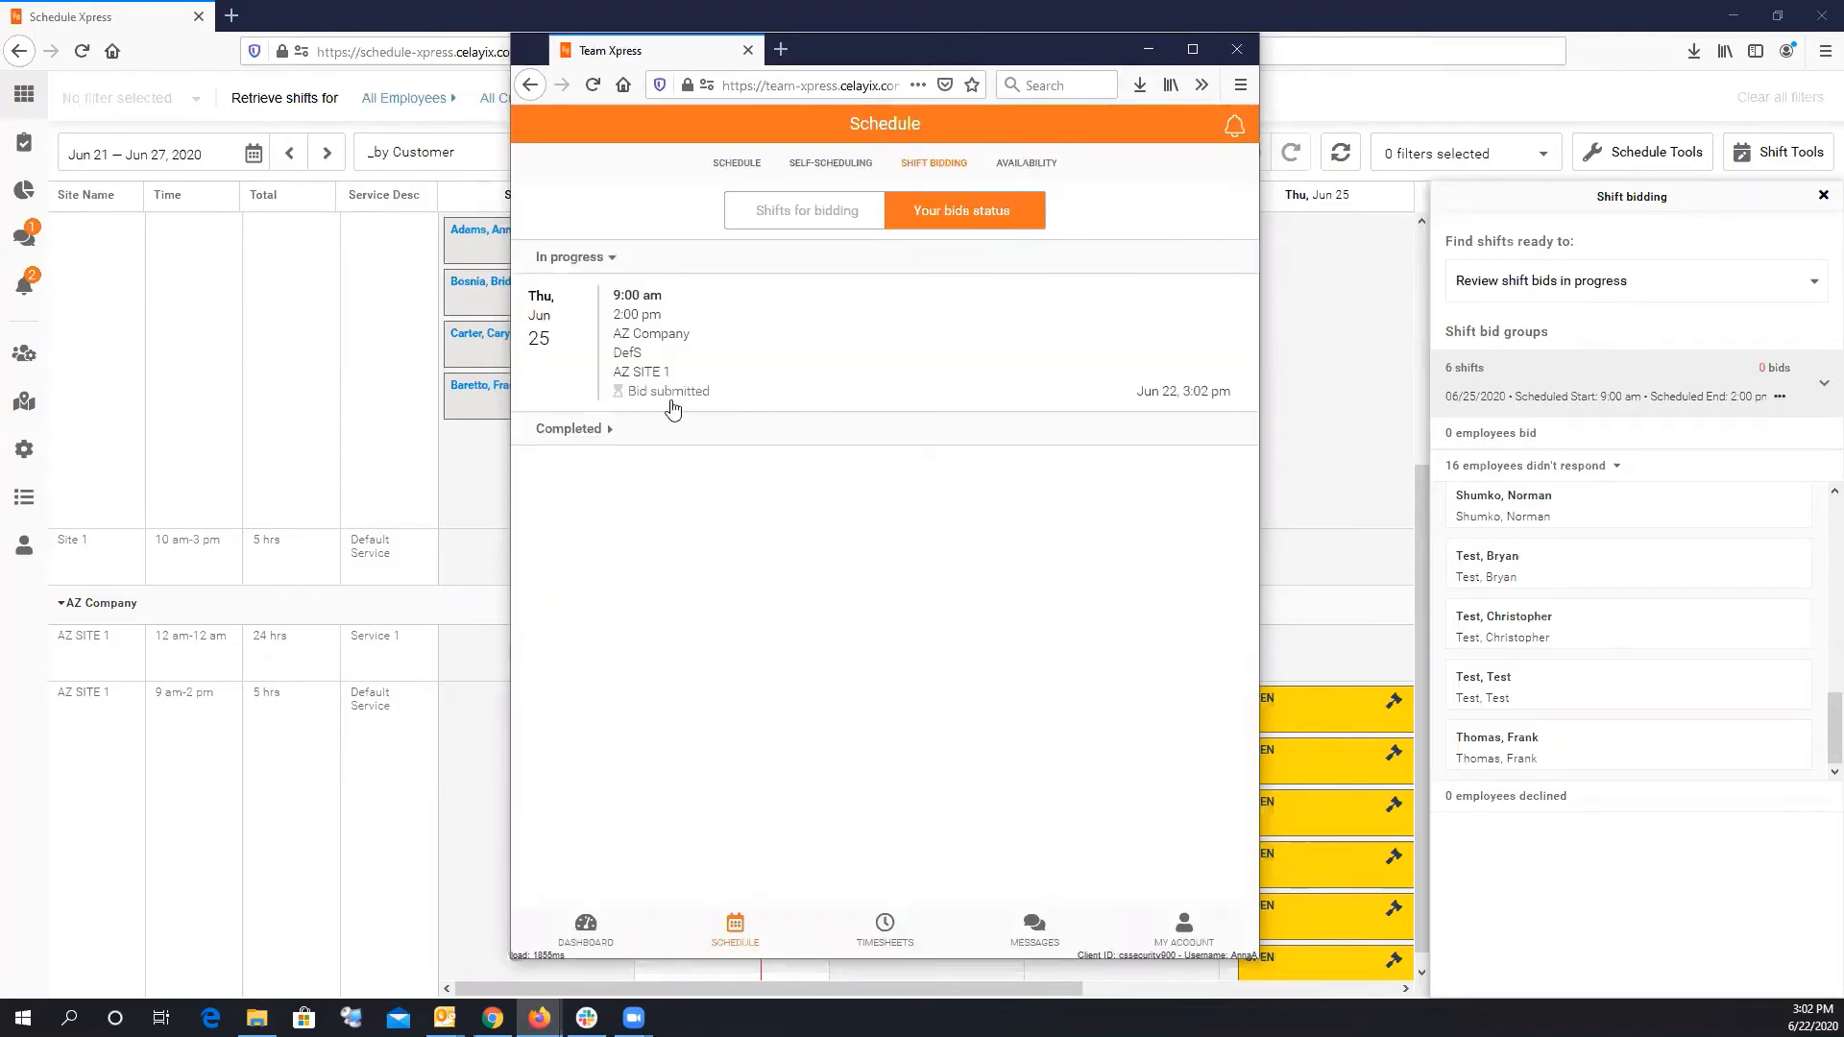
Return to Schedule Xpress and close the review of shift bids in progress.
{"action": "left_click", "coordinate": [1309, 197]}
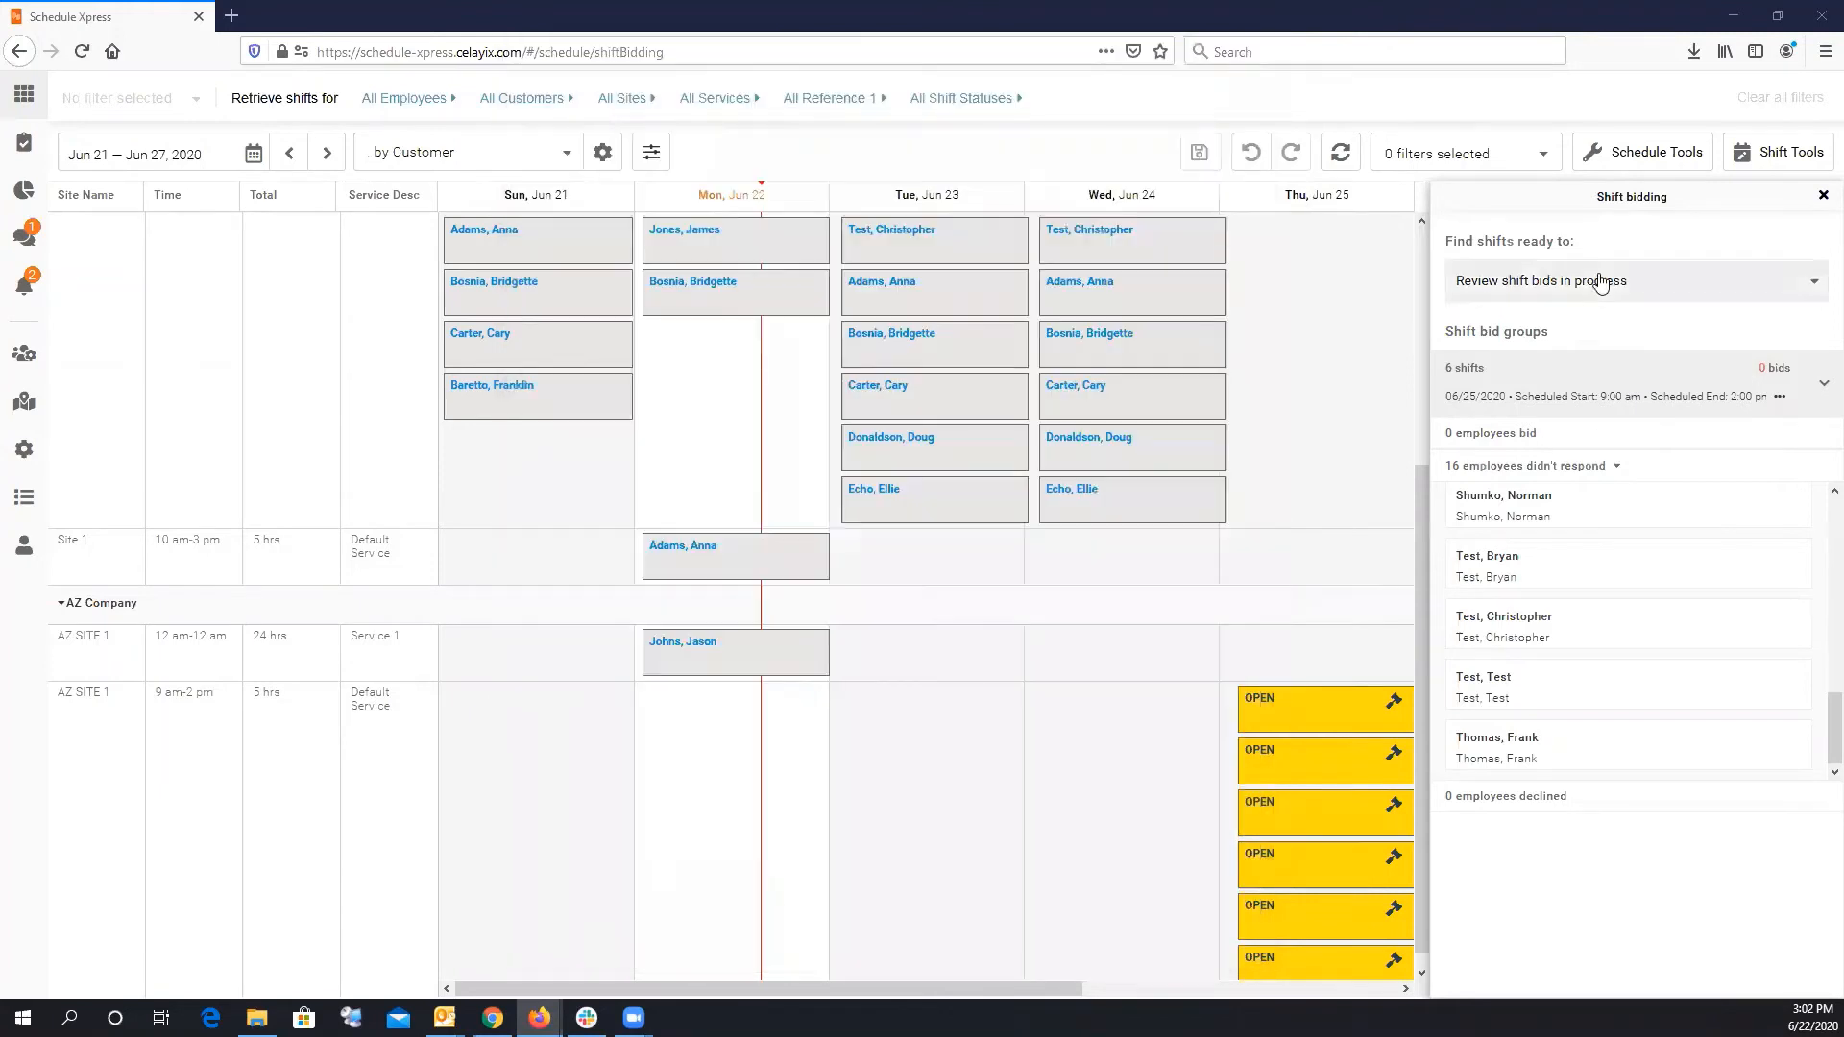
{"action": "left_click", "coordinate": [1822, 198]}
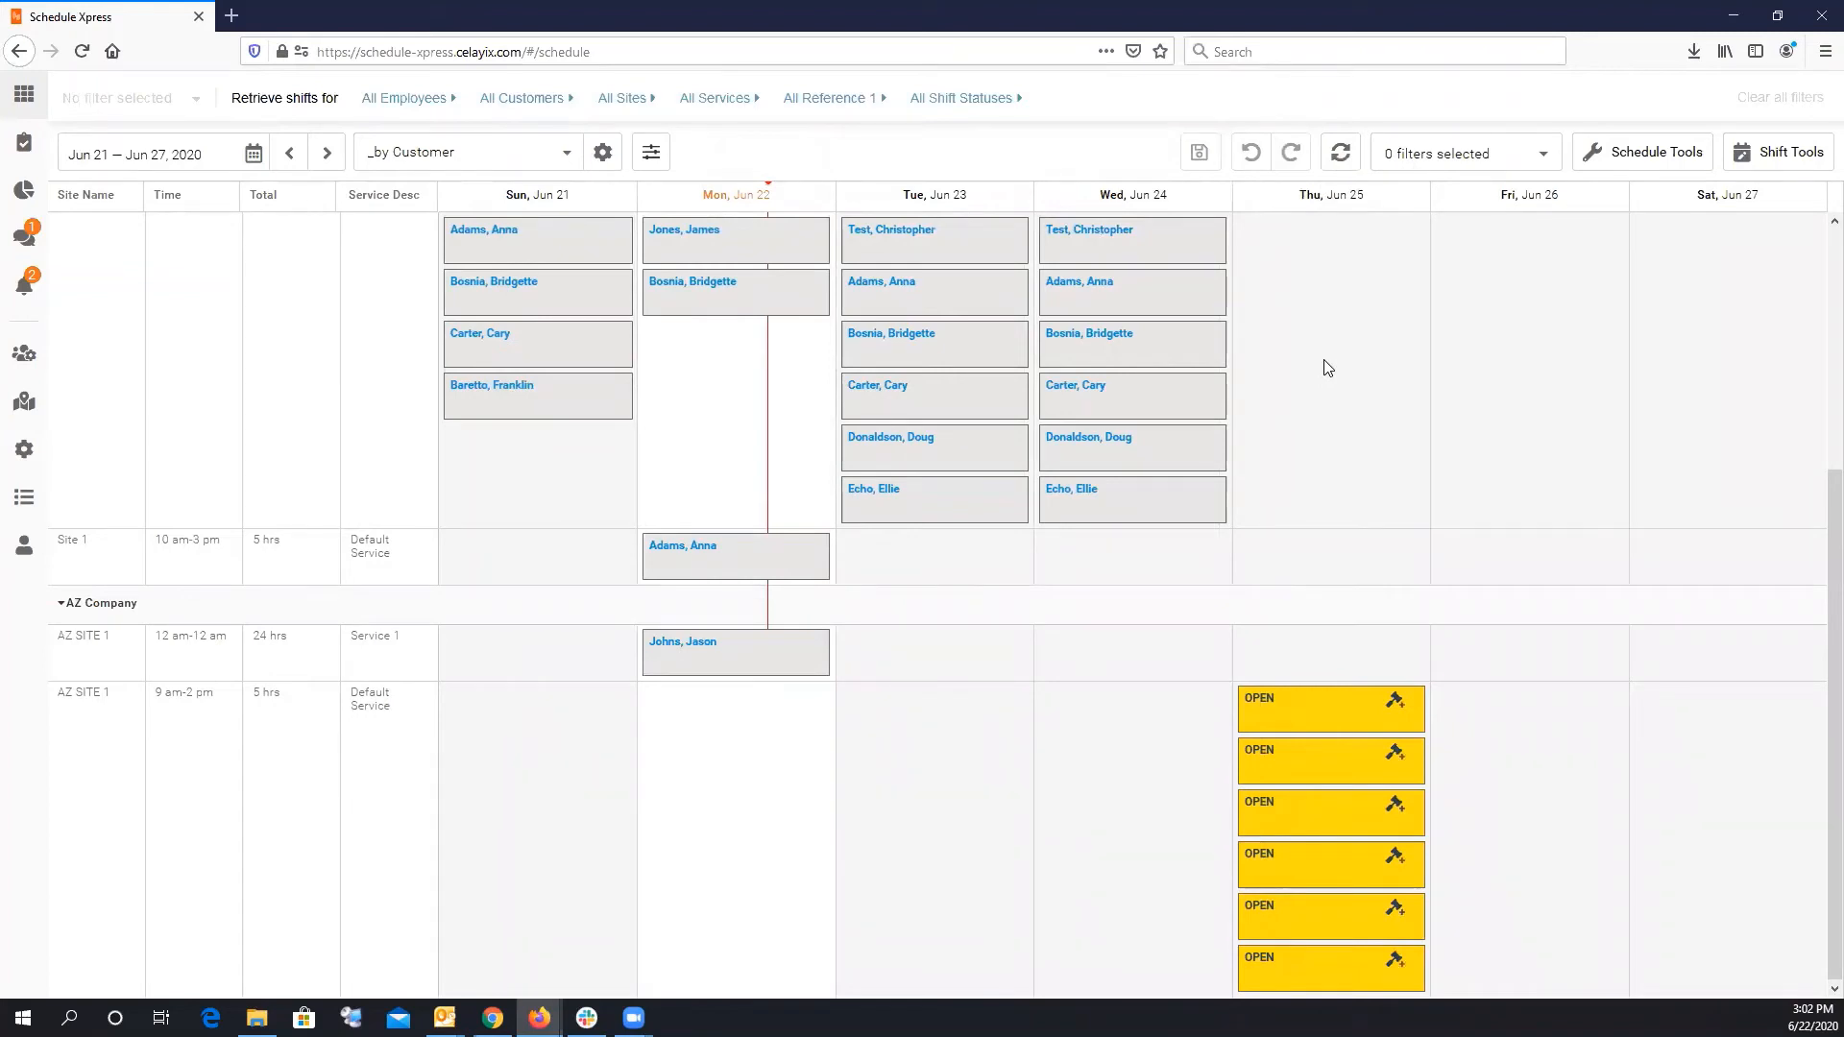
Review shift bids in progress and examine the employee responses in the 06/25/2020 bid group.
{"action": "left_click", "coordinate": [1653, 161]}
{"action": "left_click", "coordinate": [1624, 402]}
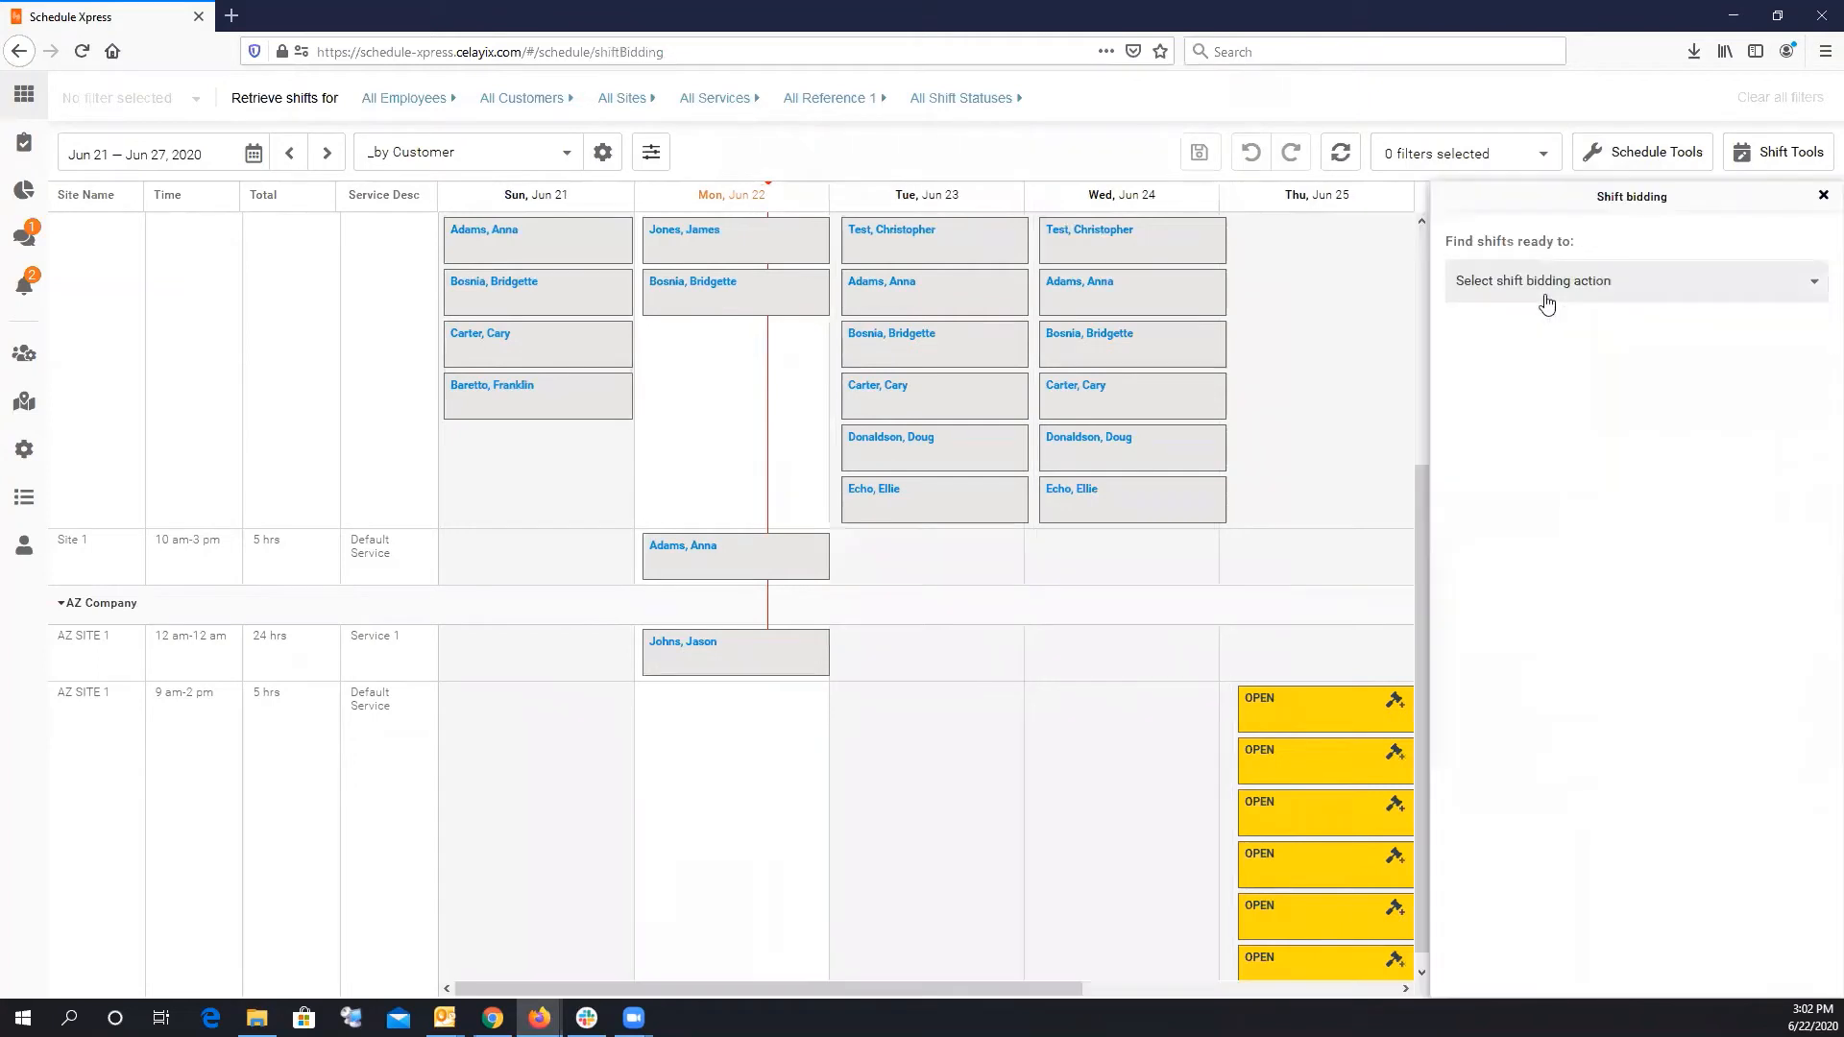
{"action": "left_click", "coordinate": [1545, 300]}
{"action": "left_click", "coordinate": [1533, 368]}
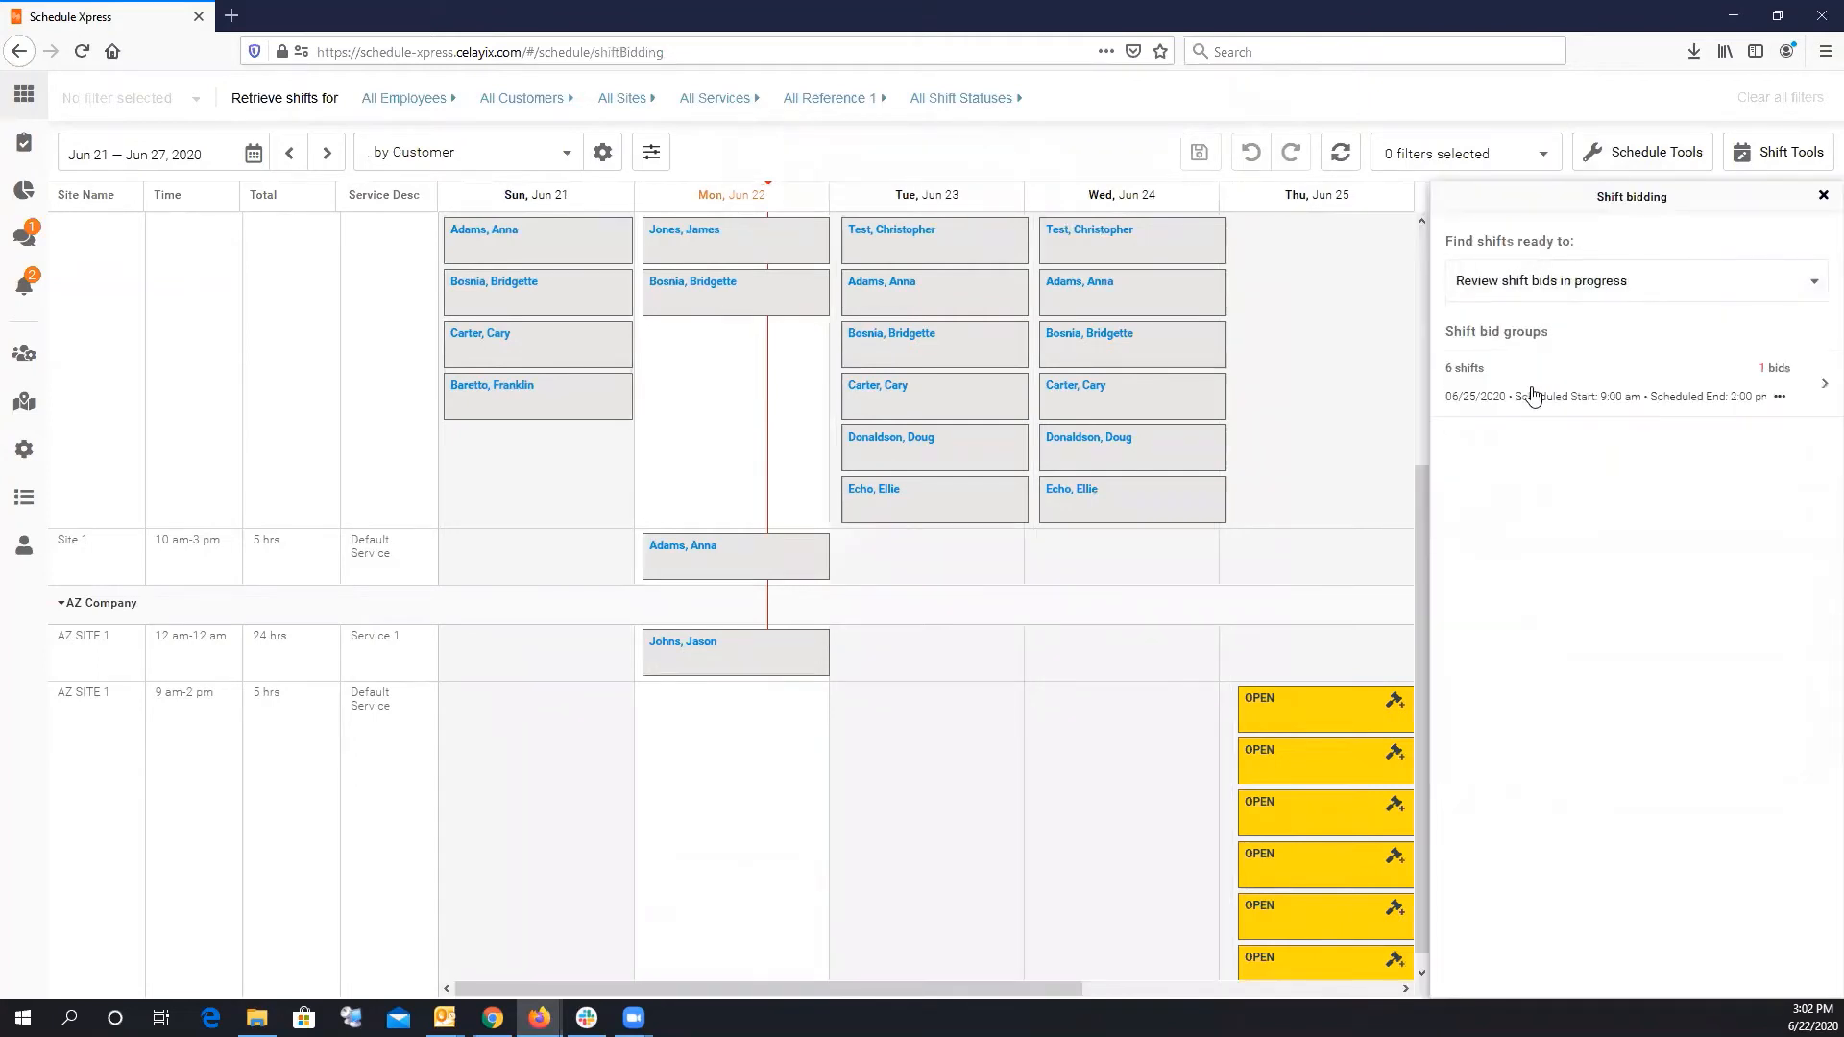
{"action": "left_click", "coordinate": [1750, 403]}
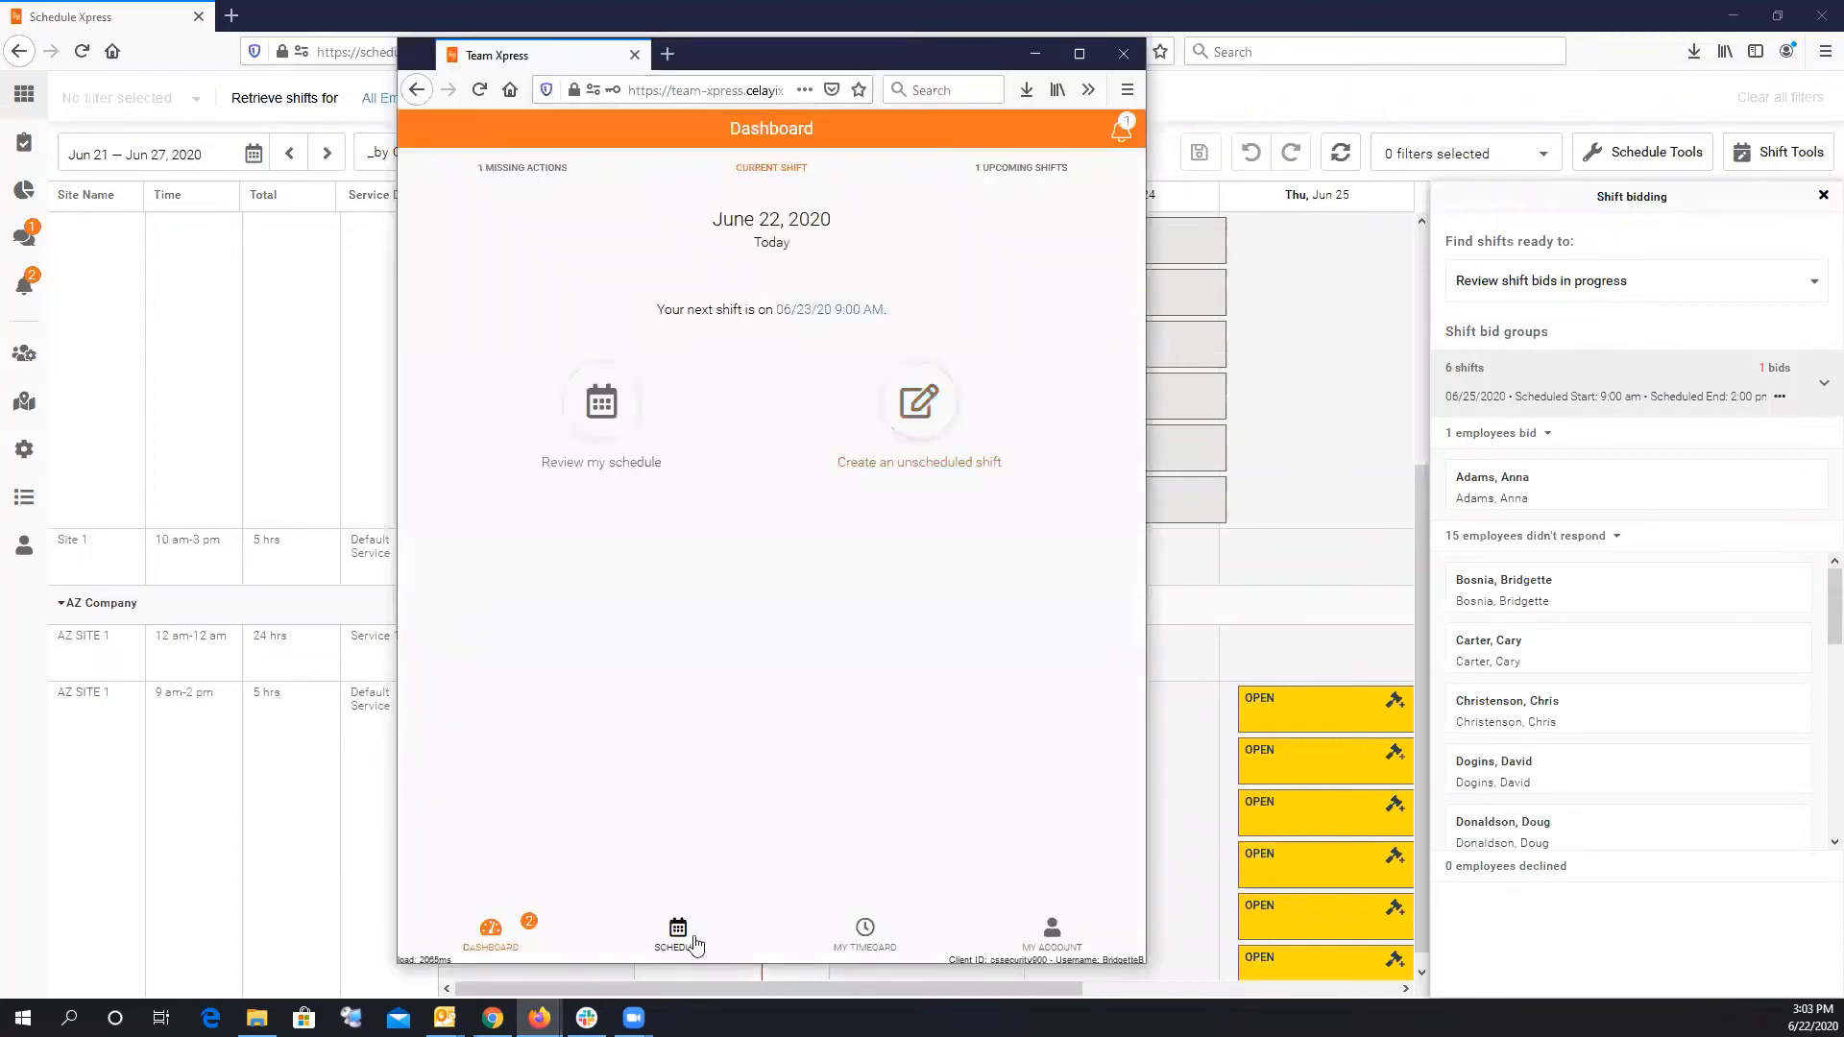
Switch to Team Xpress, go to the schedule and read the "Shifts available for bidding" notification.
{"action": "left_click", "coordinate": [694, 941]}
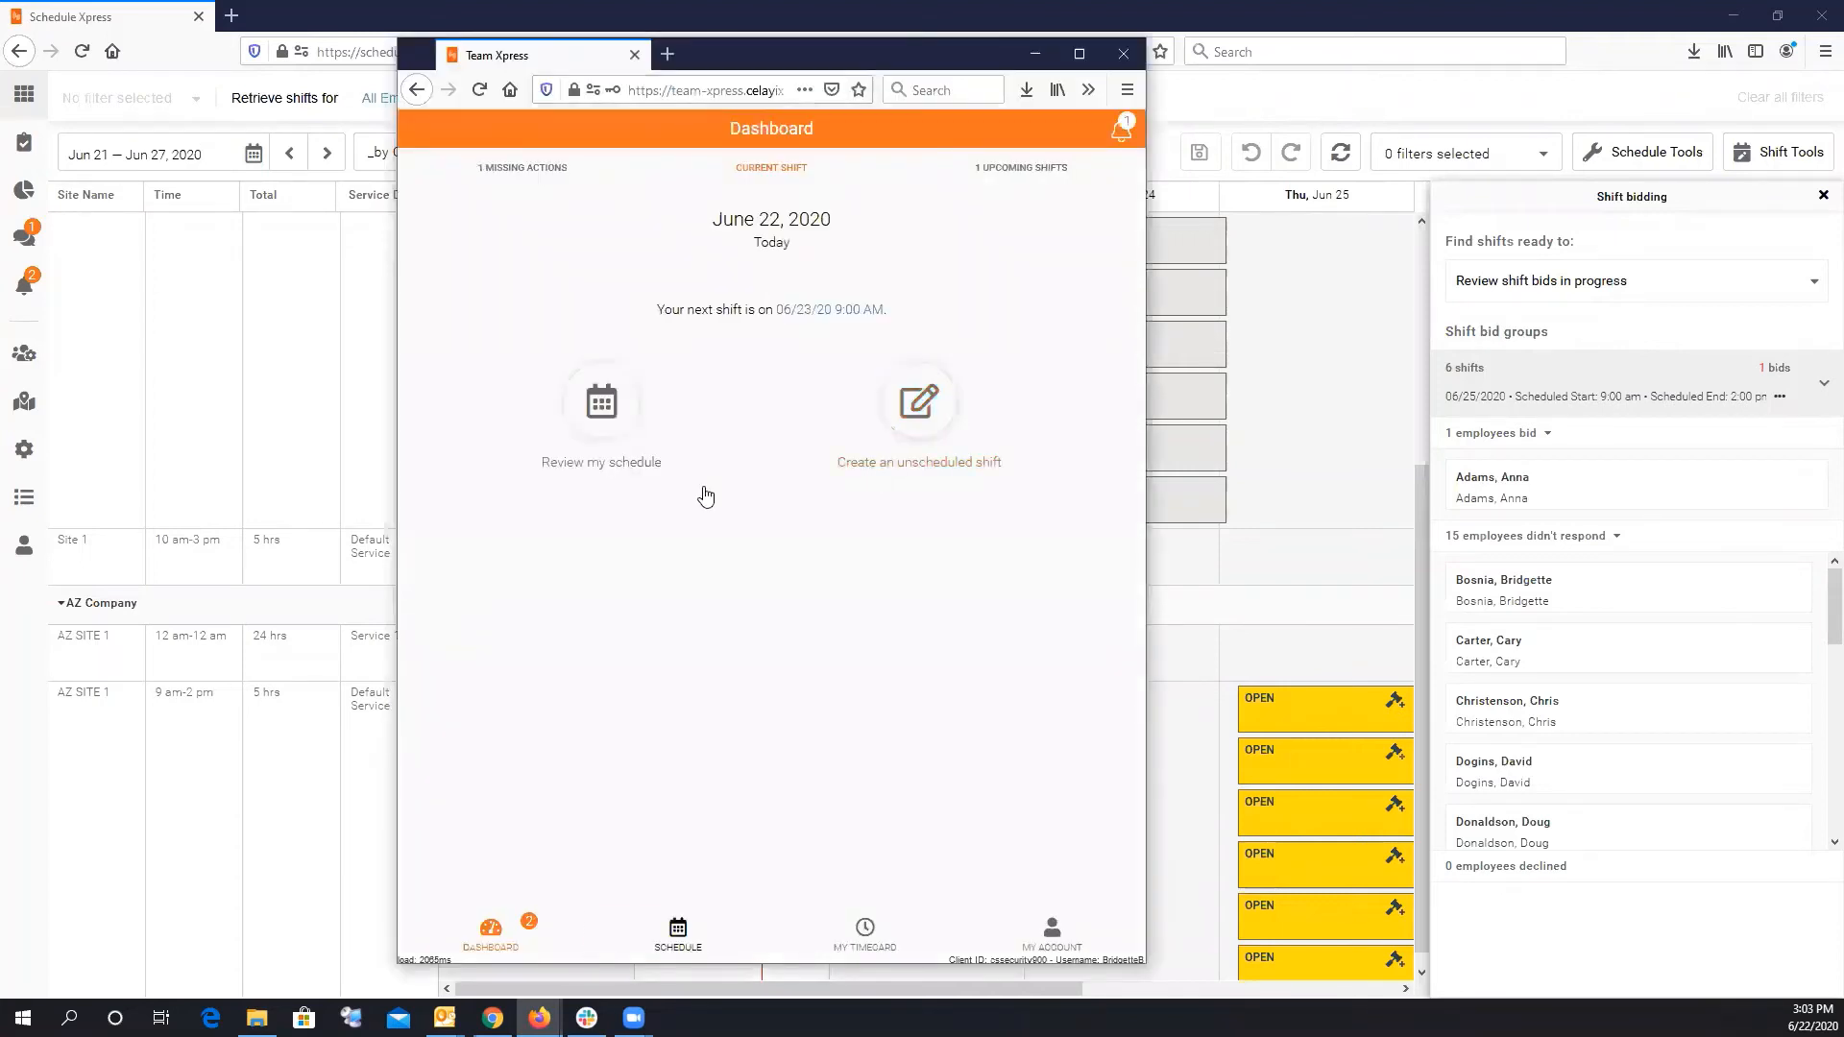
{"action": "left_click", "coordinate": [1123, 133]}
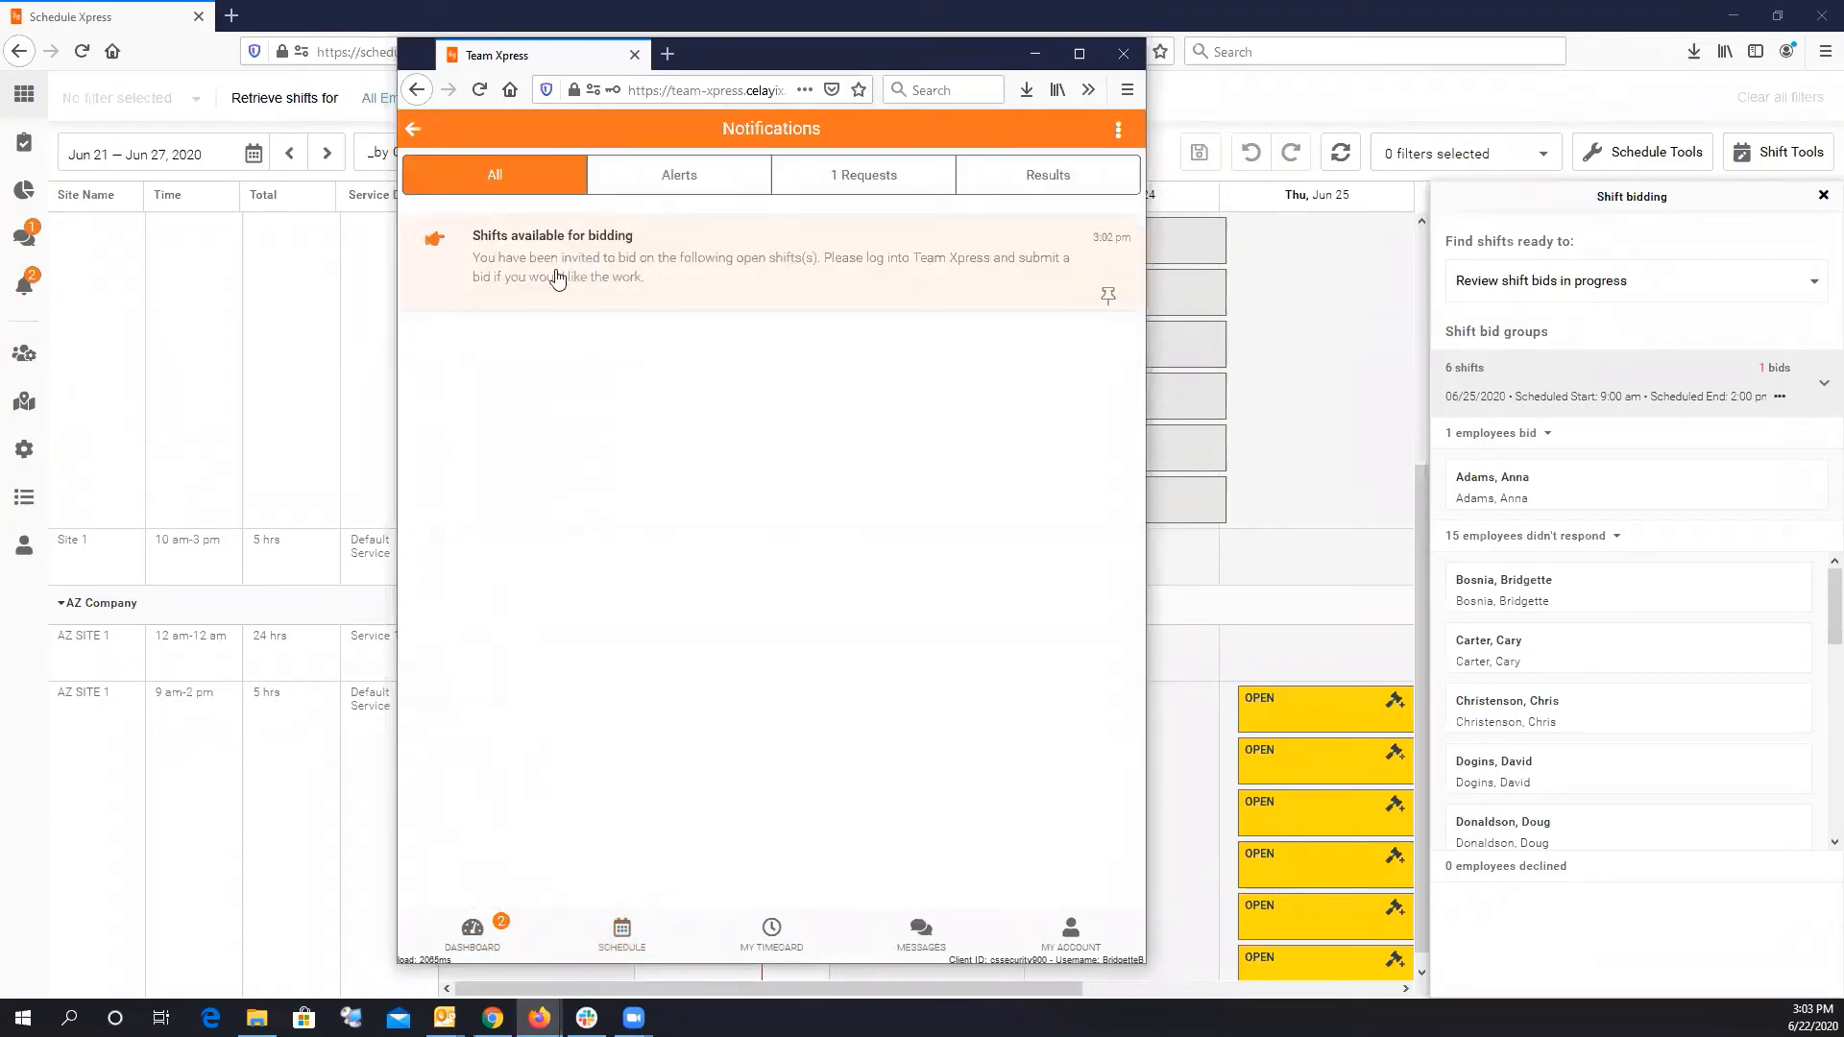
{"action": "left_click", "coordinate": [414, 132]}
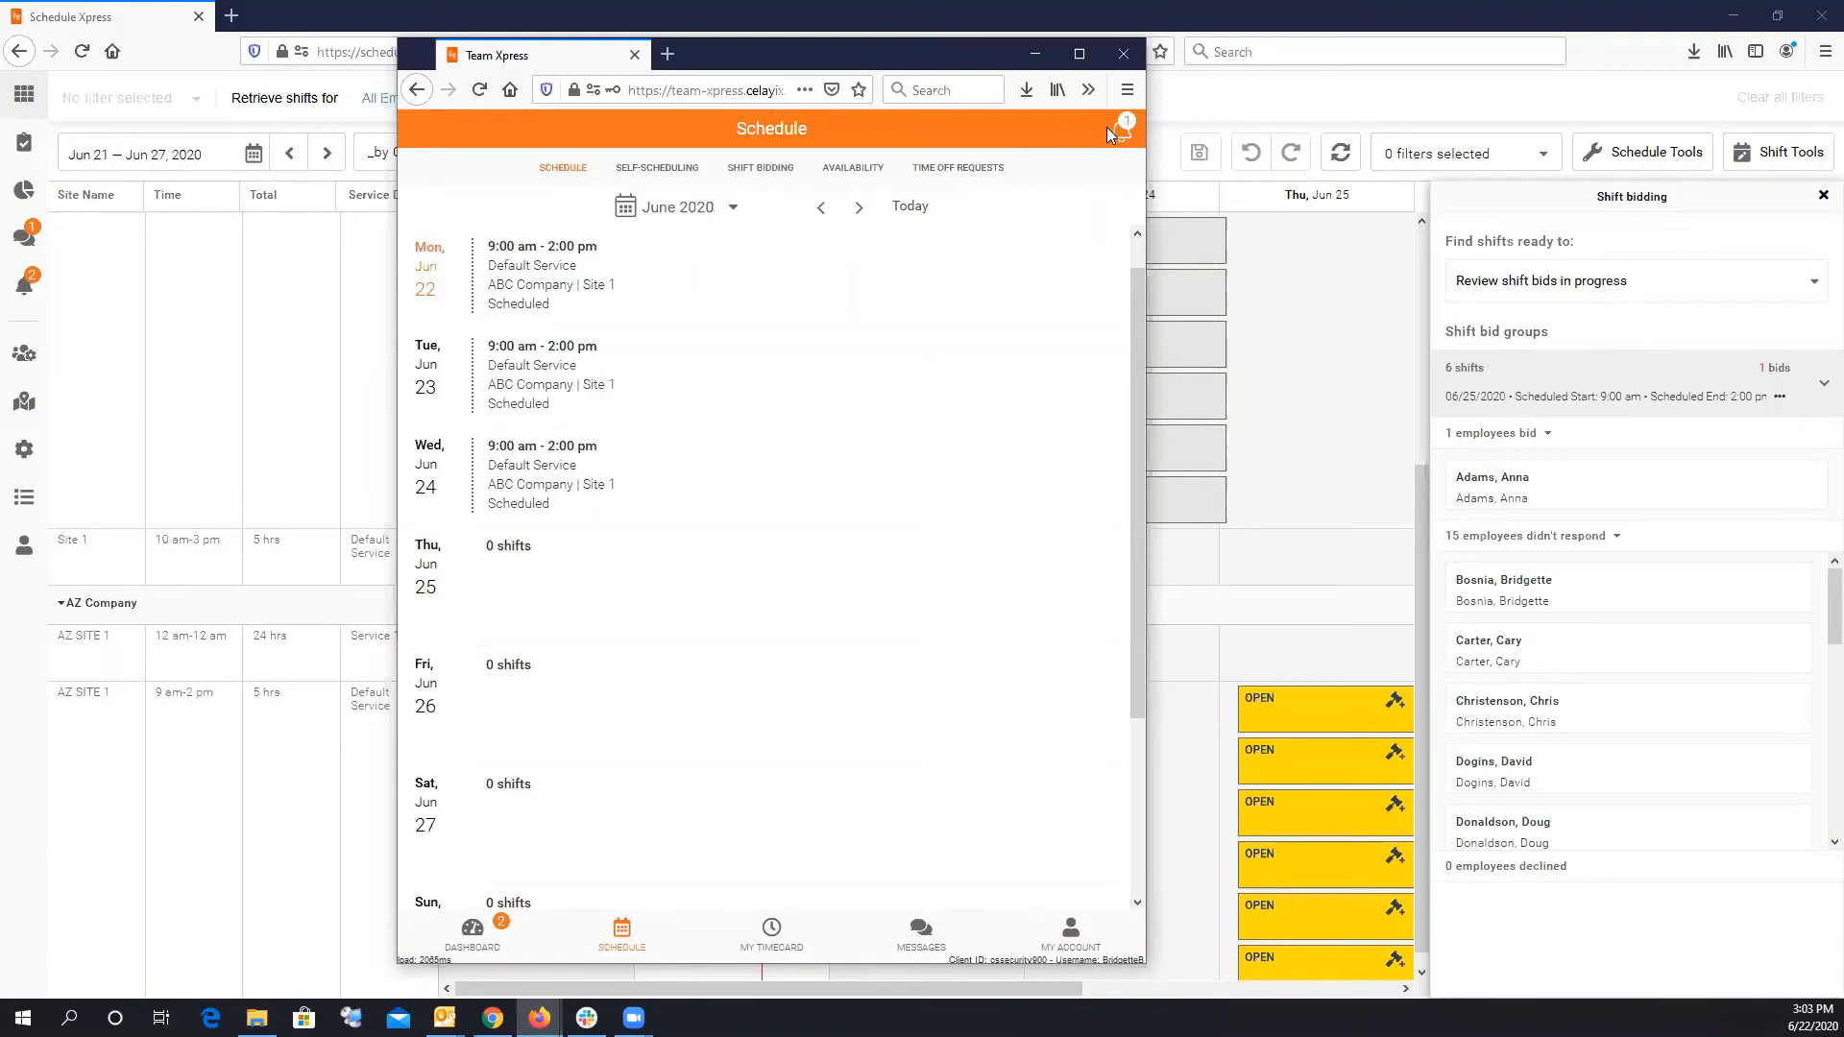
Submit a bid for the AZ SITE 1 shift on Thu, Jun 25 and check its bid status.
{"action": "left_click", "coordinate": [760, 168]}
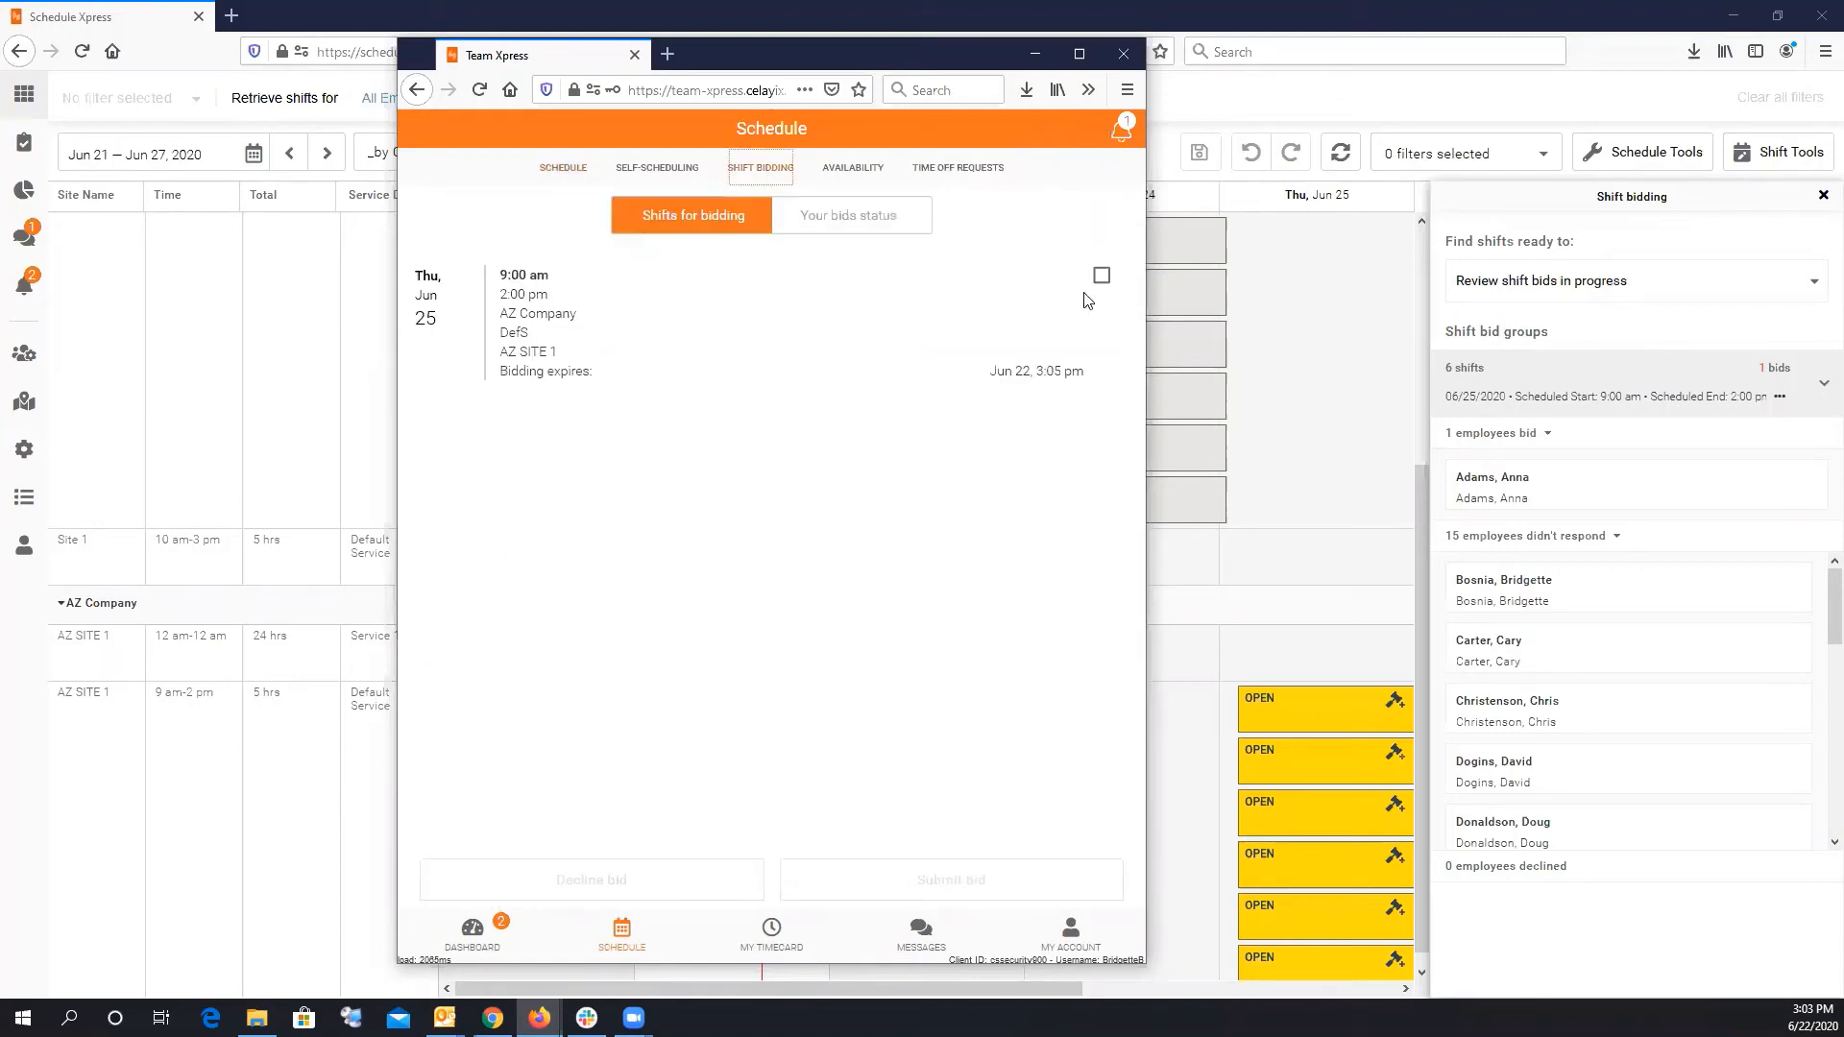
{"action": "left_click", "coordinate": [1101, 276]}
{"action": "left_click", "coordinate": [903, 876]}
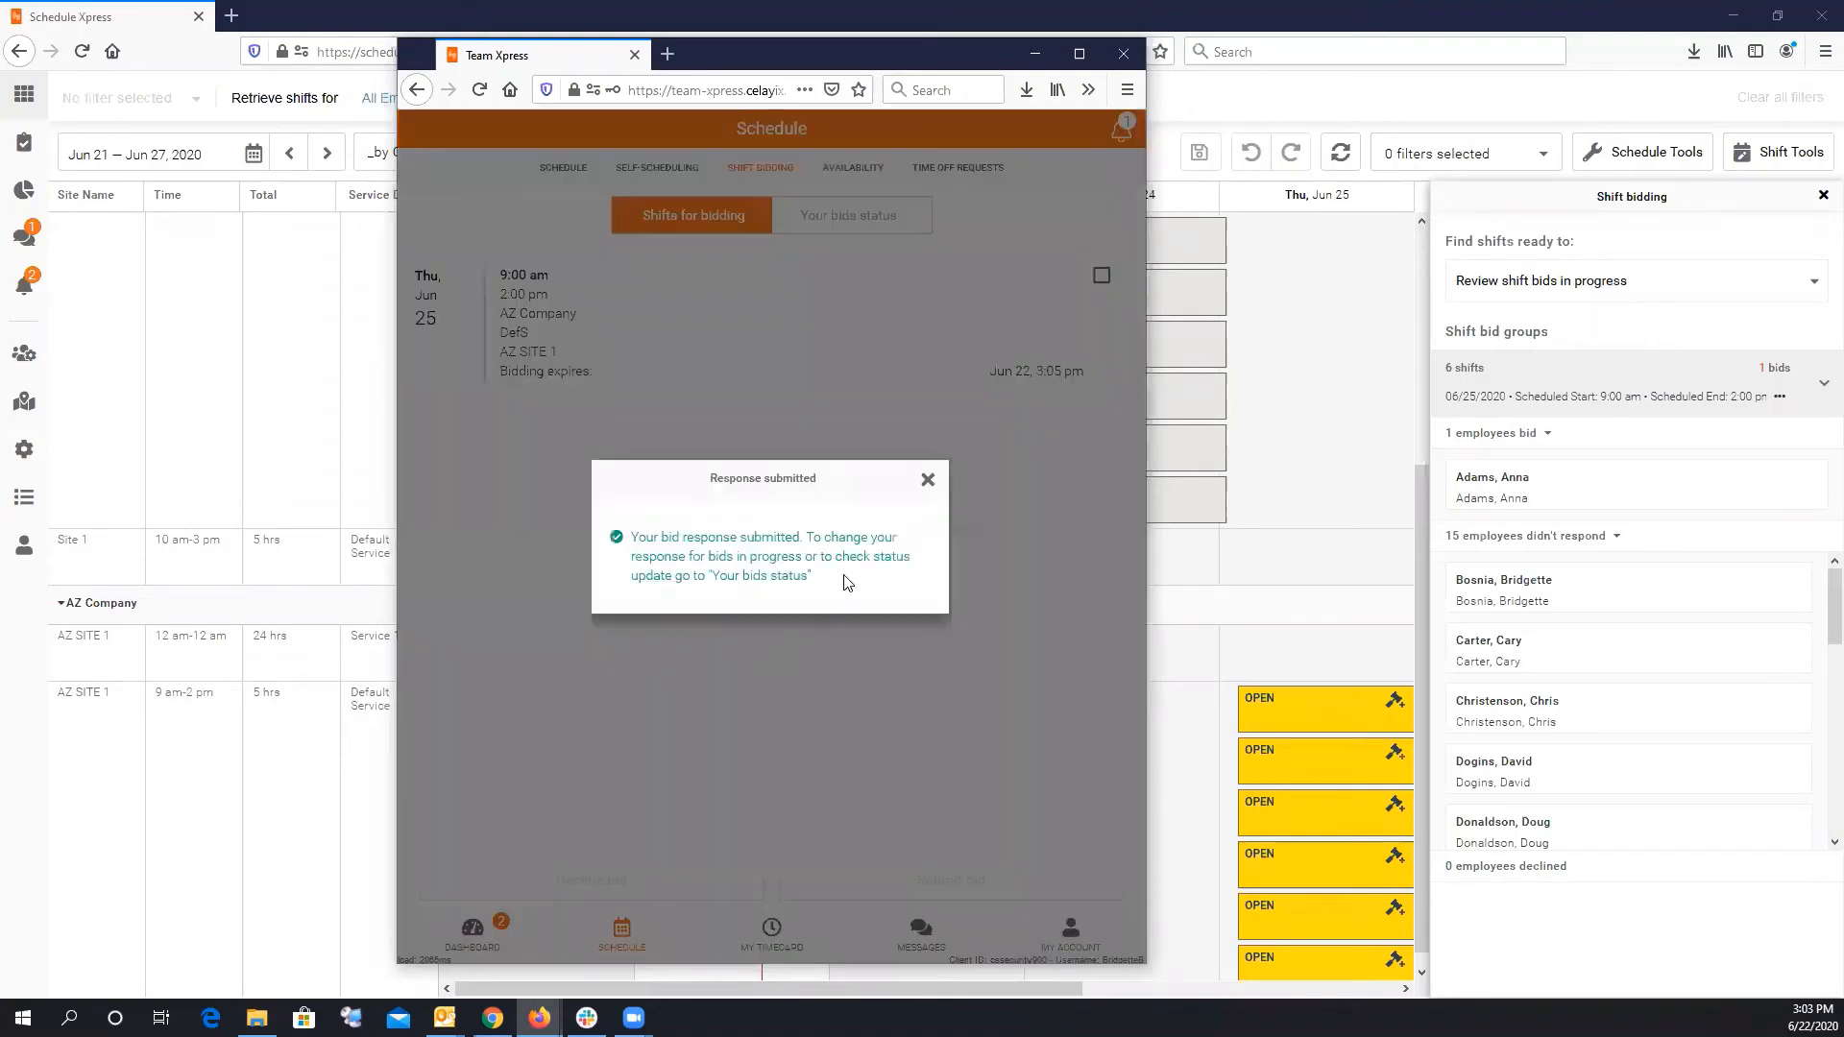
{"action": "left_click", "coordinate": [928, 480]}
{"action": "left_click", "coordinate": [861, 229]}
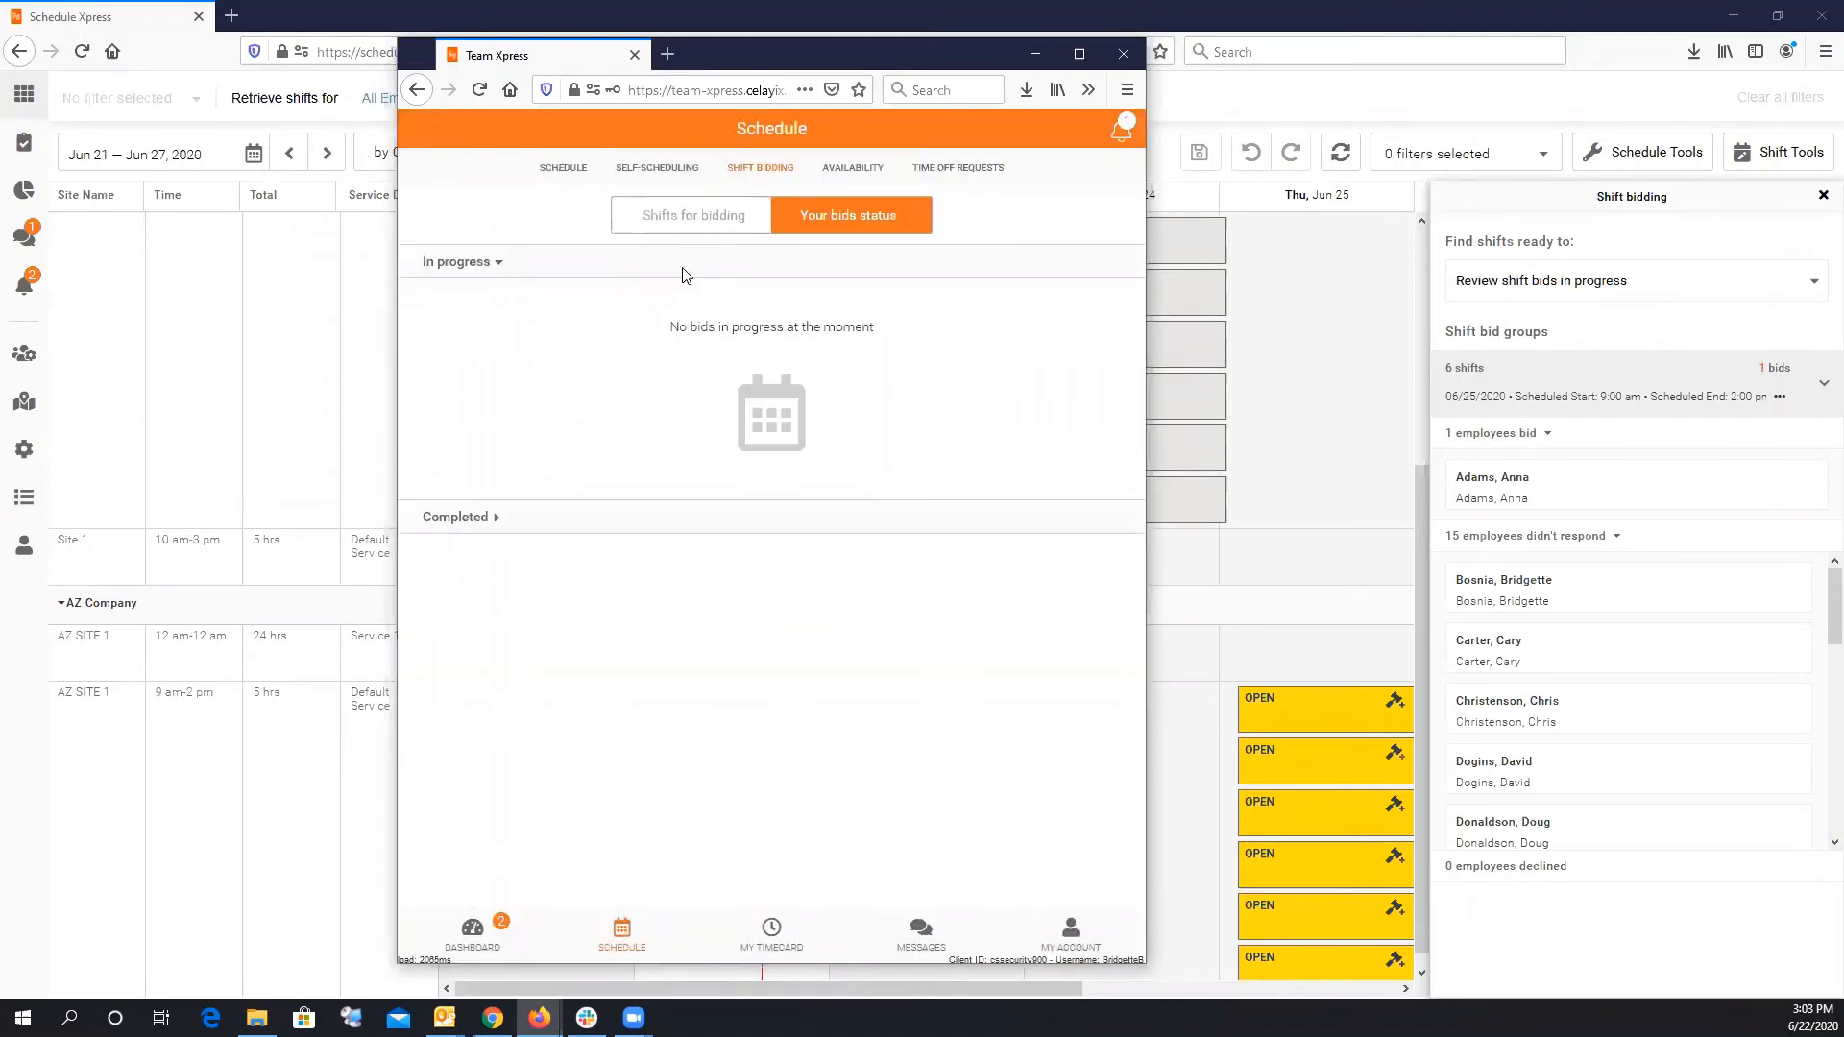
Log out of the employee's Team Xpress account and move its window out of the way to return to Schedule Xpress.
{"action": "left_click", "coordinate": [550, 173]}
{"action": "left_click", "coordinate": [1071, 934]}
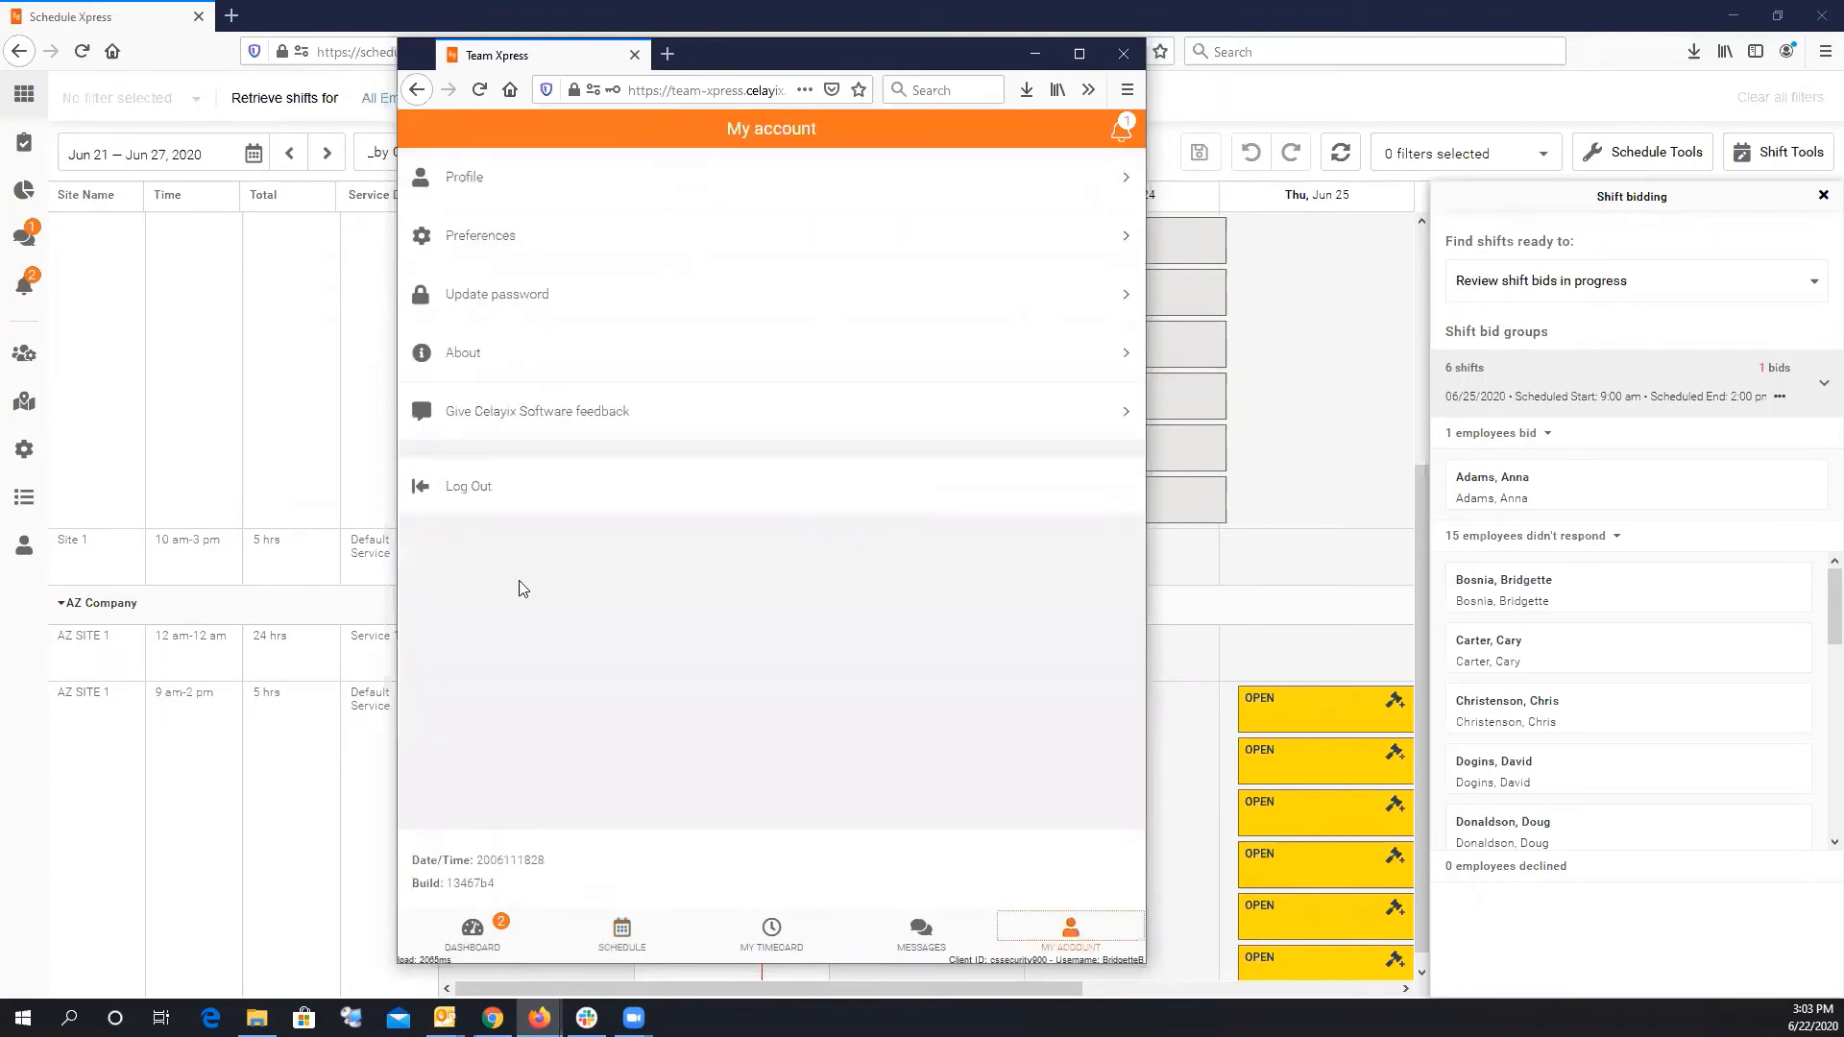
{"action": "left_click", "coordinate": [480, 509]}
{"action": "left_click", "coordinate": [898, 600]}
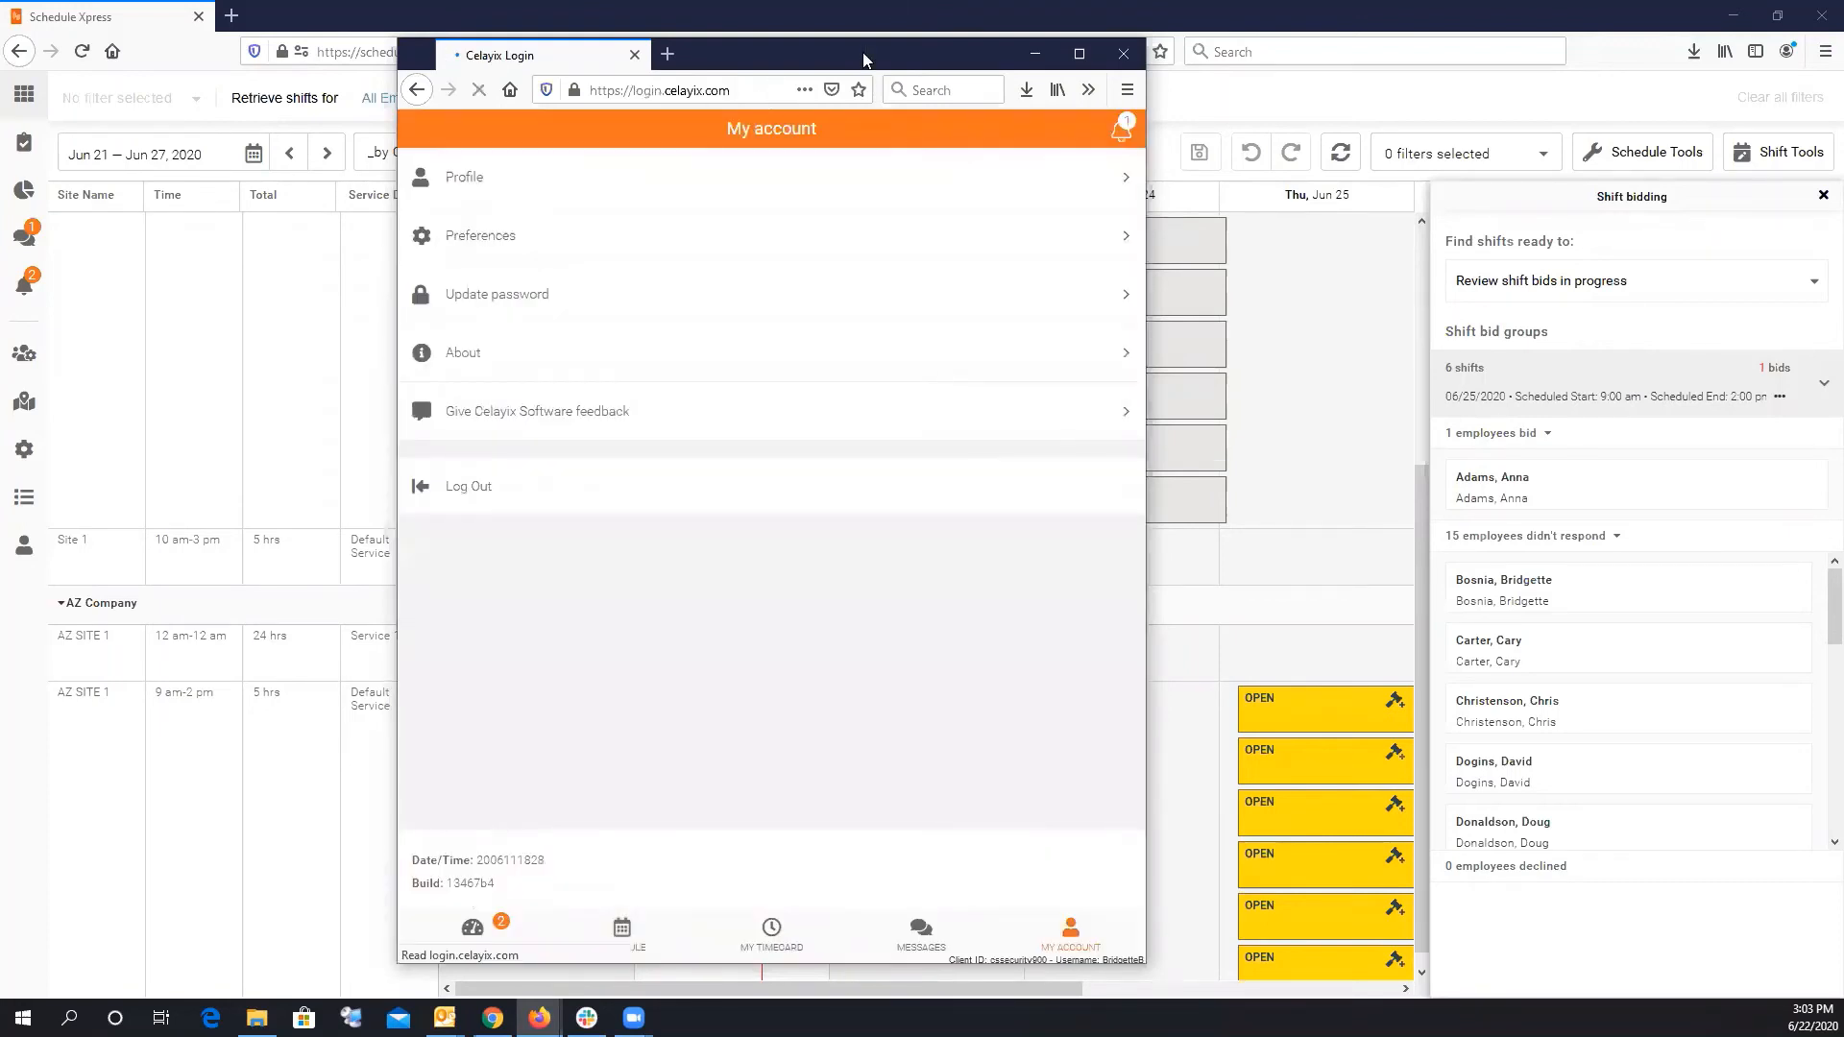
{"action": "left_click_drag", "start_coordinate": [858, 65], "coordinate": [1842, 65]}
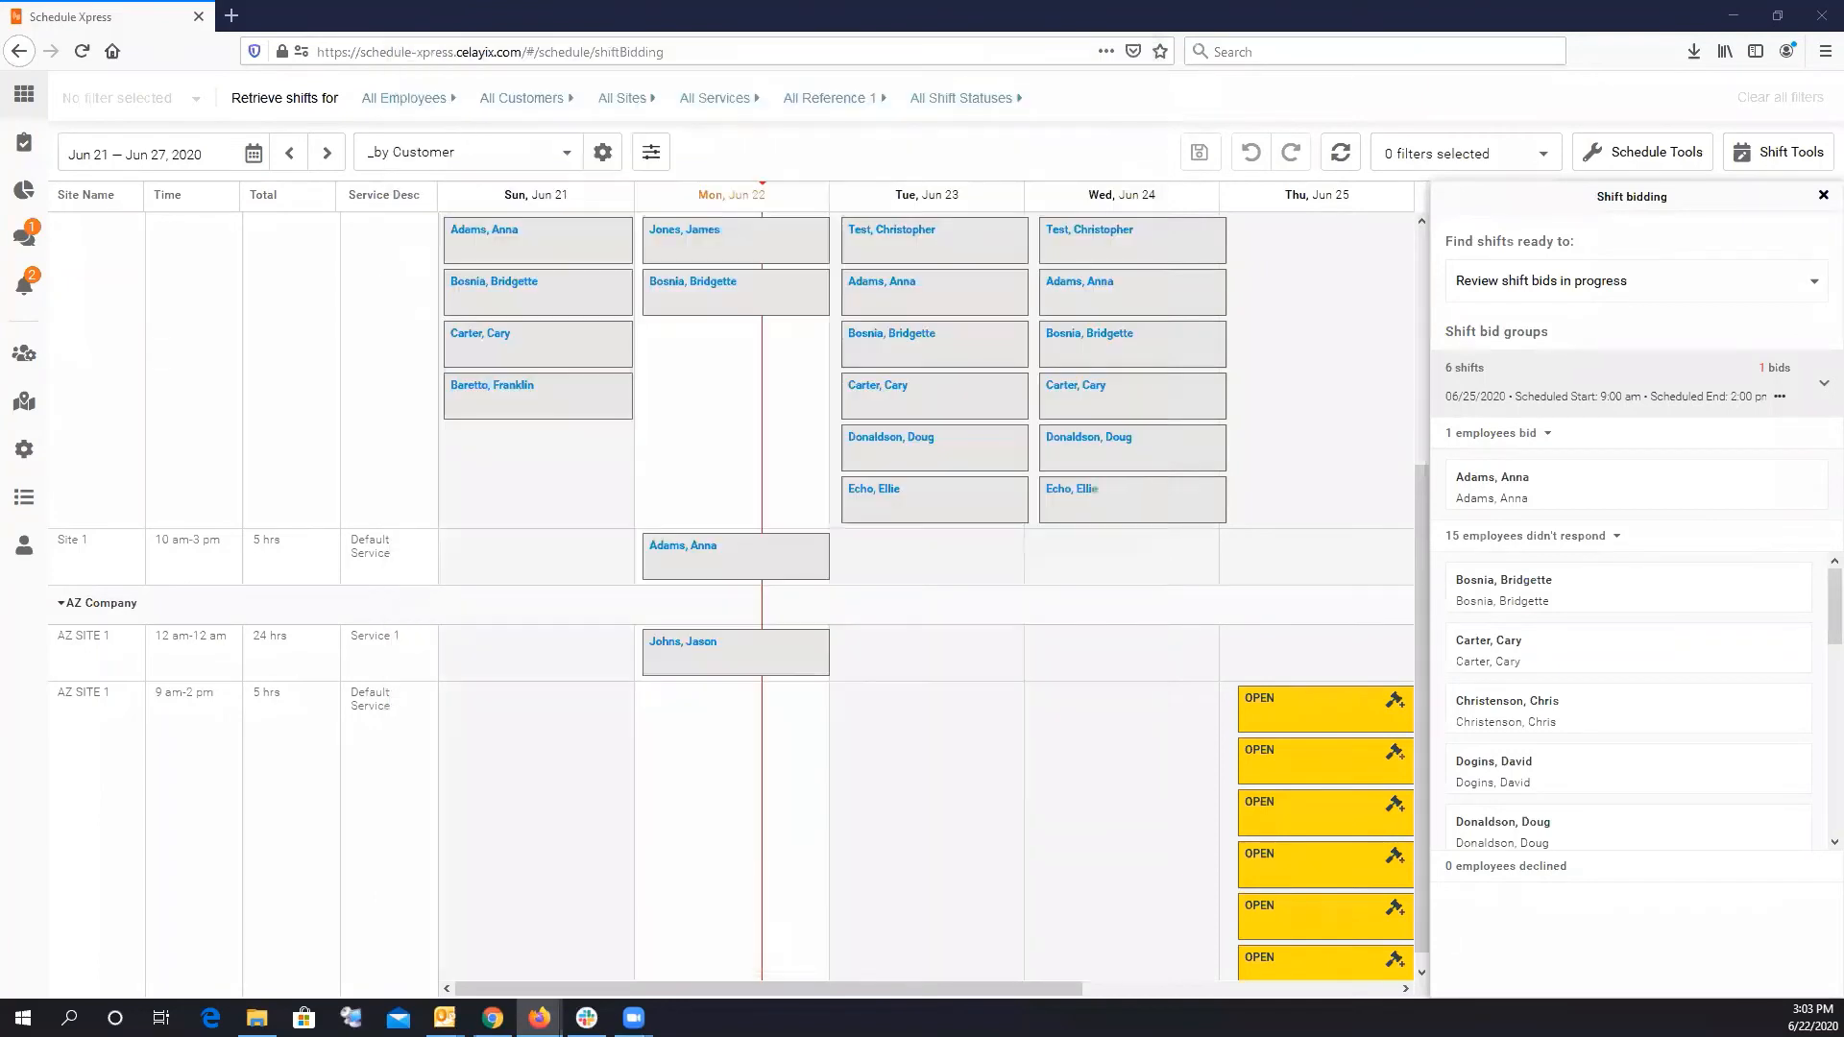
Close the shift bidding review and reload the schedule page down to the AZ Company shifts.
{"action": "left_click", "coordinate": [1822, 195]}
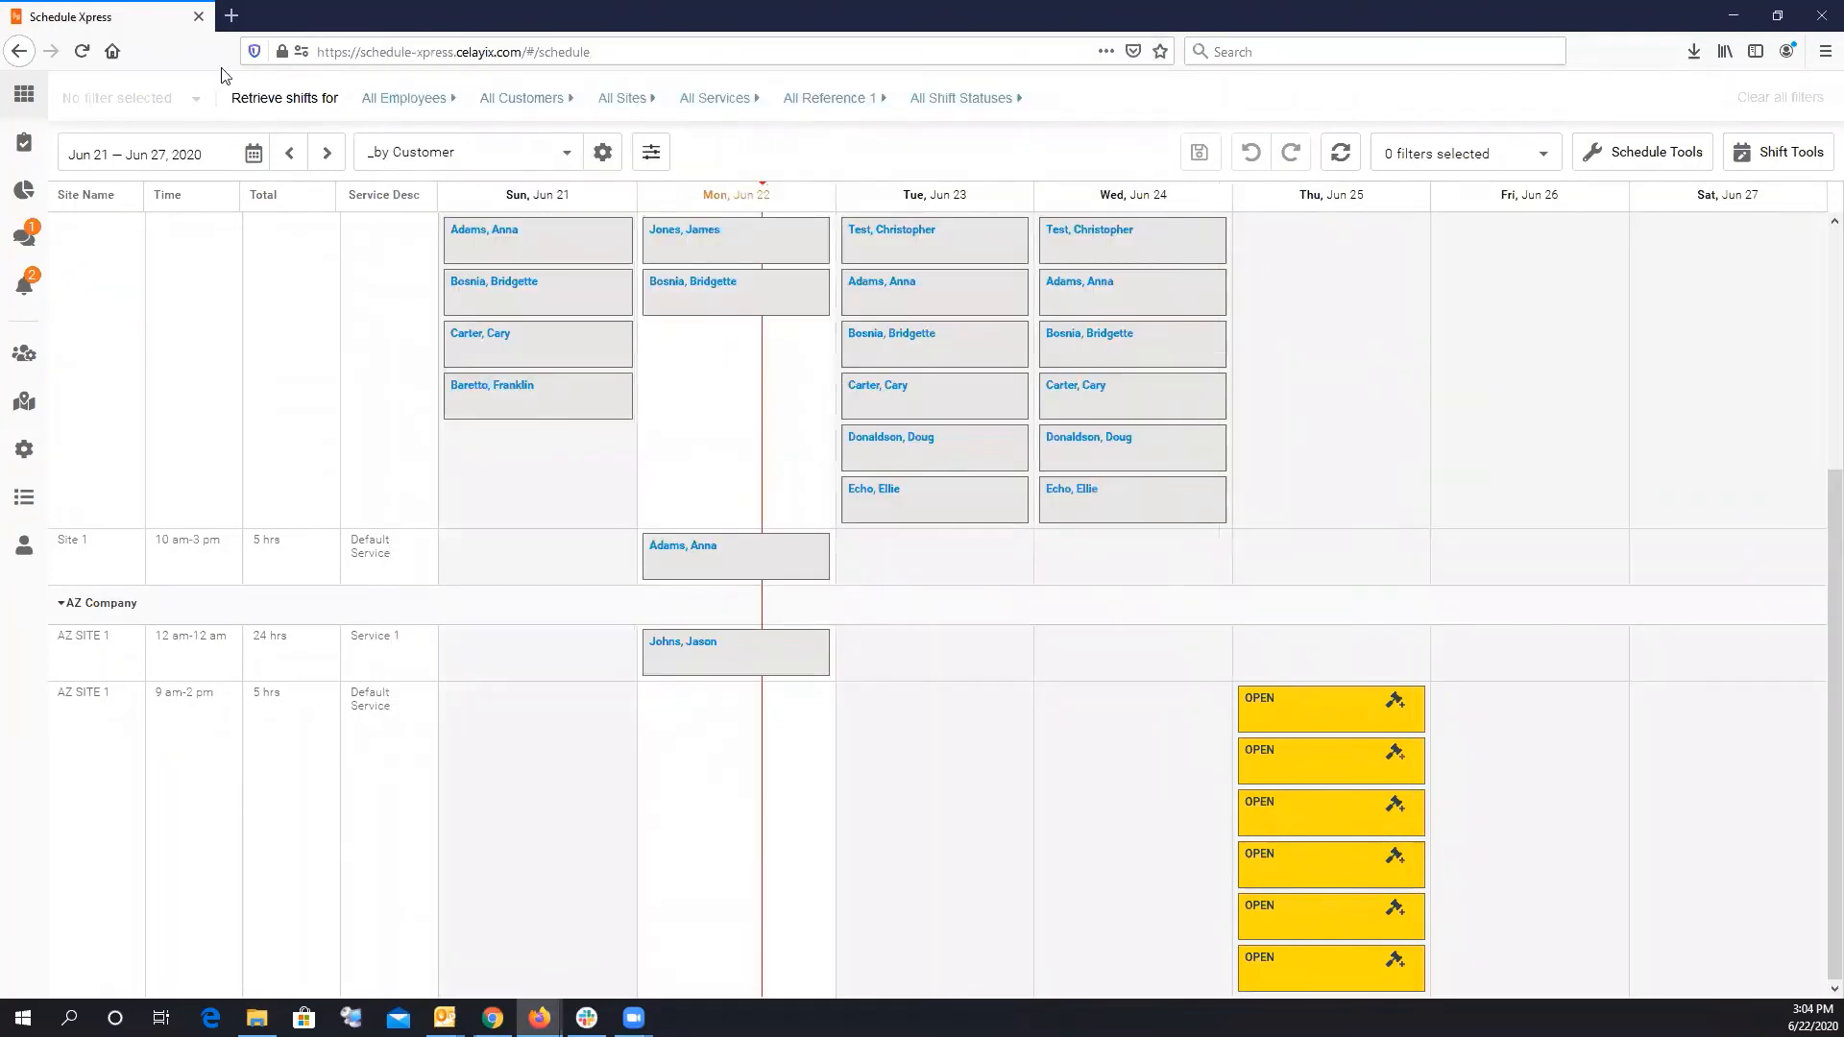
{"action": "left_click", "coordinate": [82, 51]}
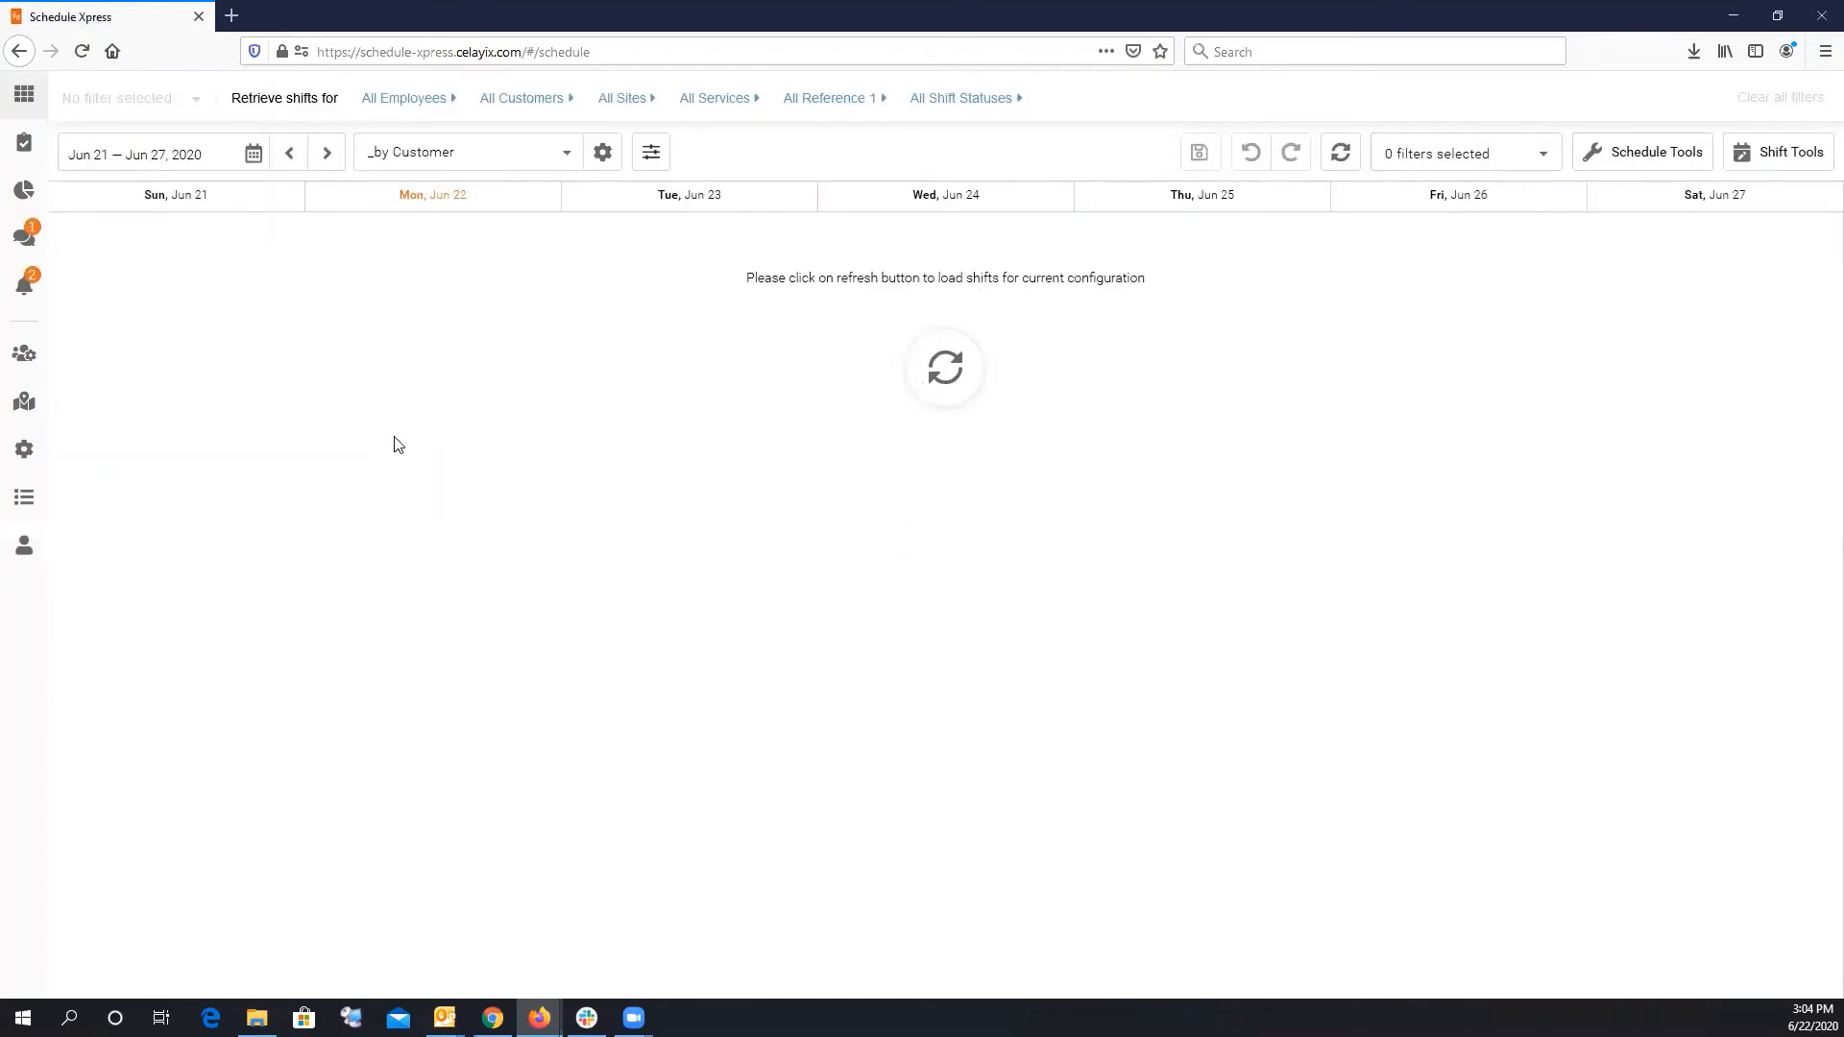
{"action": "scroll", "coordinate": [1465, 387], "scroll_direction": "down", "scroll_amount": 3}
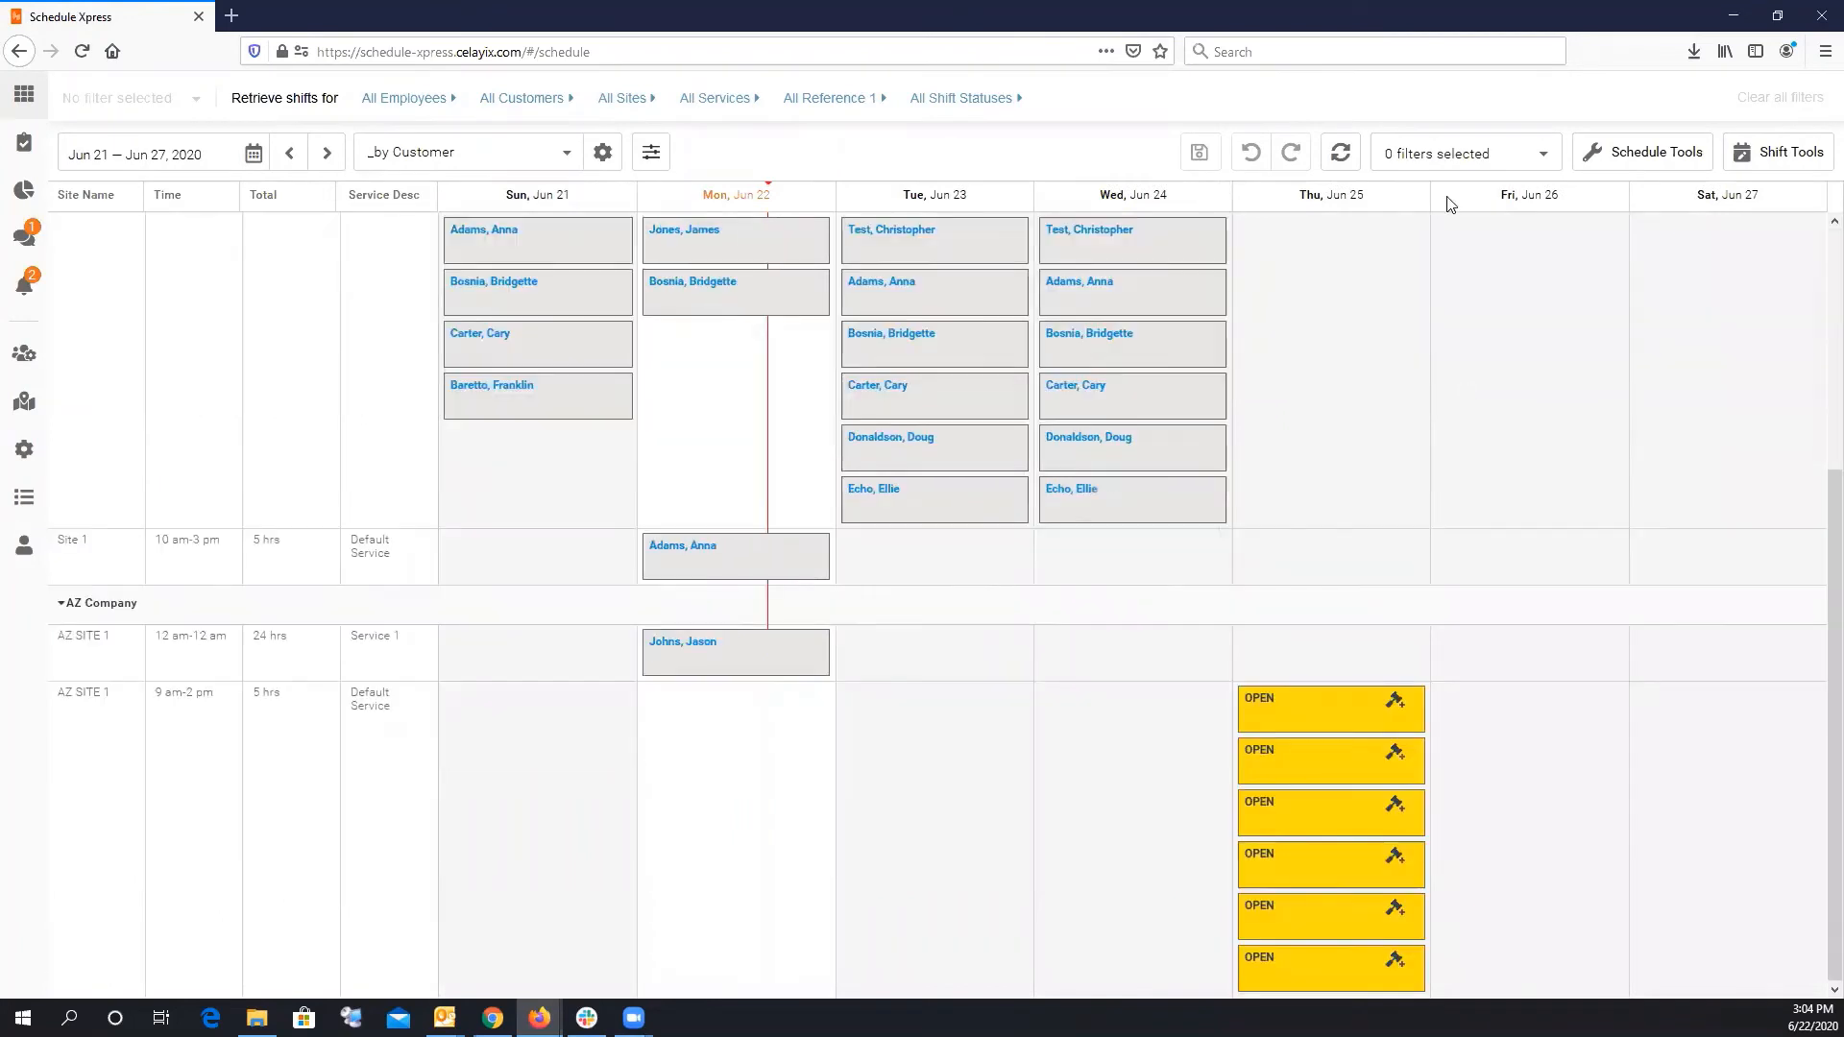
Review the shift bids in progress for the 06/25/2020 group, examining who bid and the full list of employees who didn't respond.
{"action": "left_click", "coordinate": [1640, 156]}
{"action": "left_click", "coordinate": [1561, 399]}
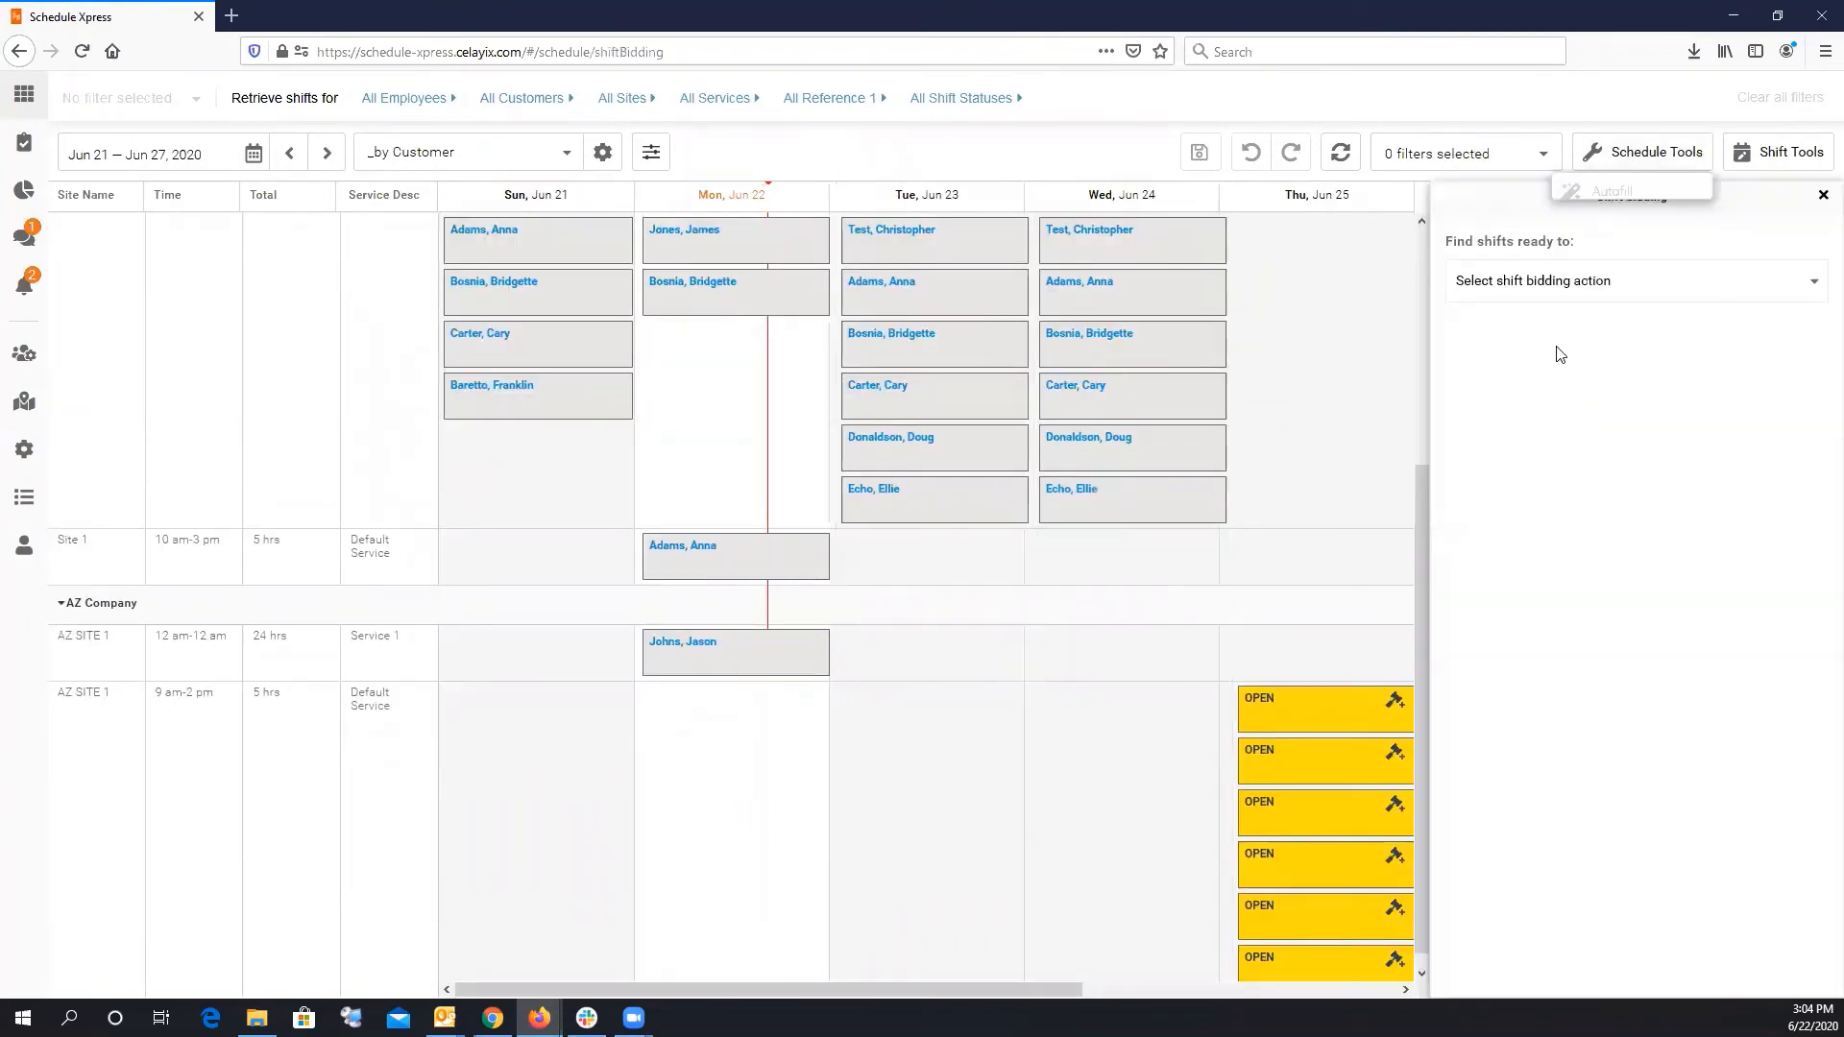
{"action": "left_click", "coordinate": [1544, 282]}
{"action": "left_click", "coordinate": [1669, 372]}
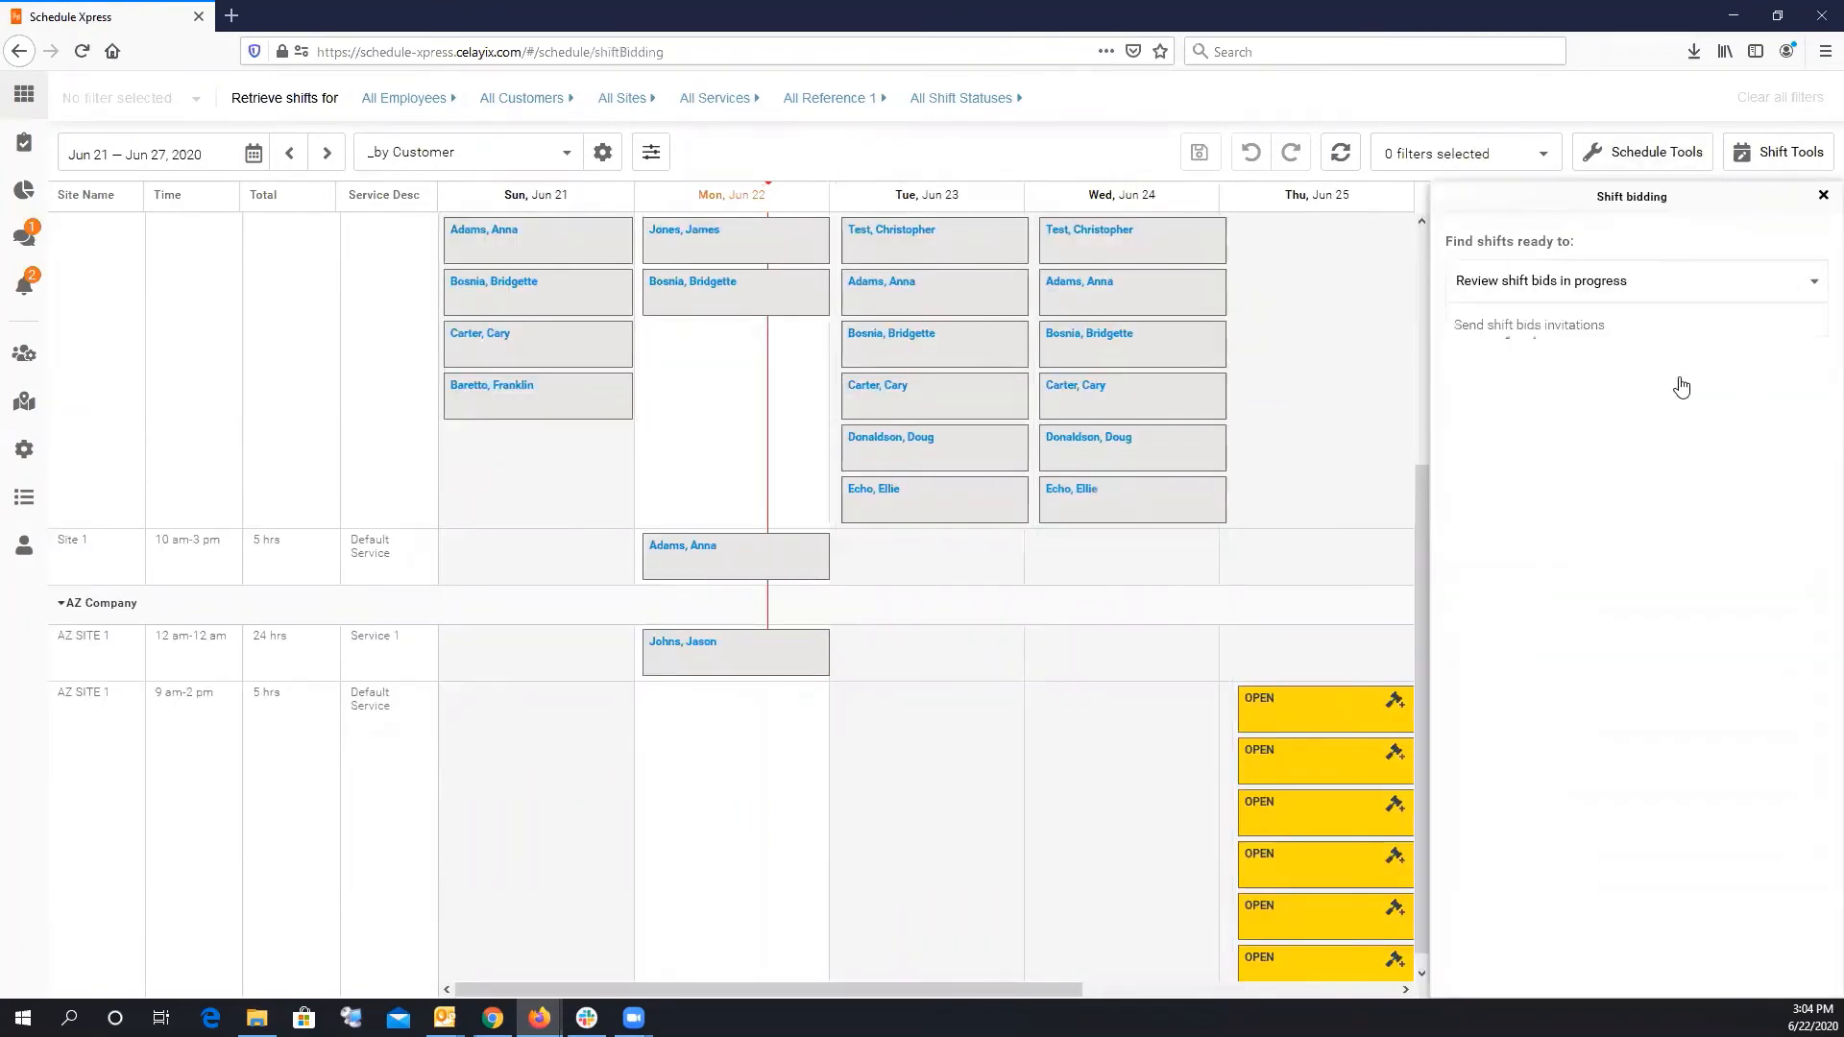
{"action": "left_click", "coordinate": [1661, 399]}
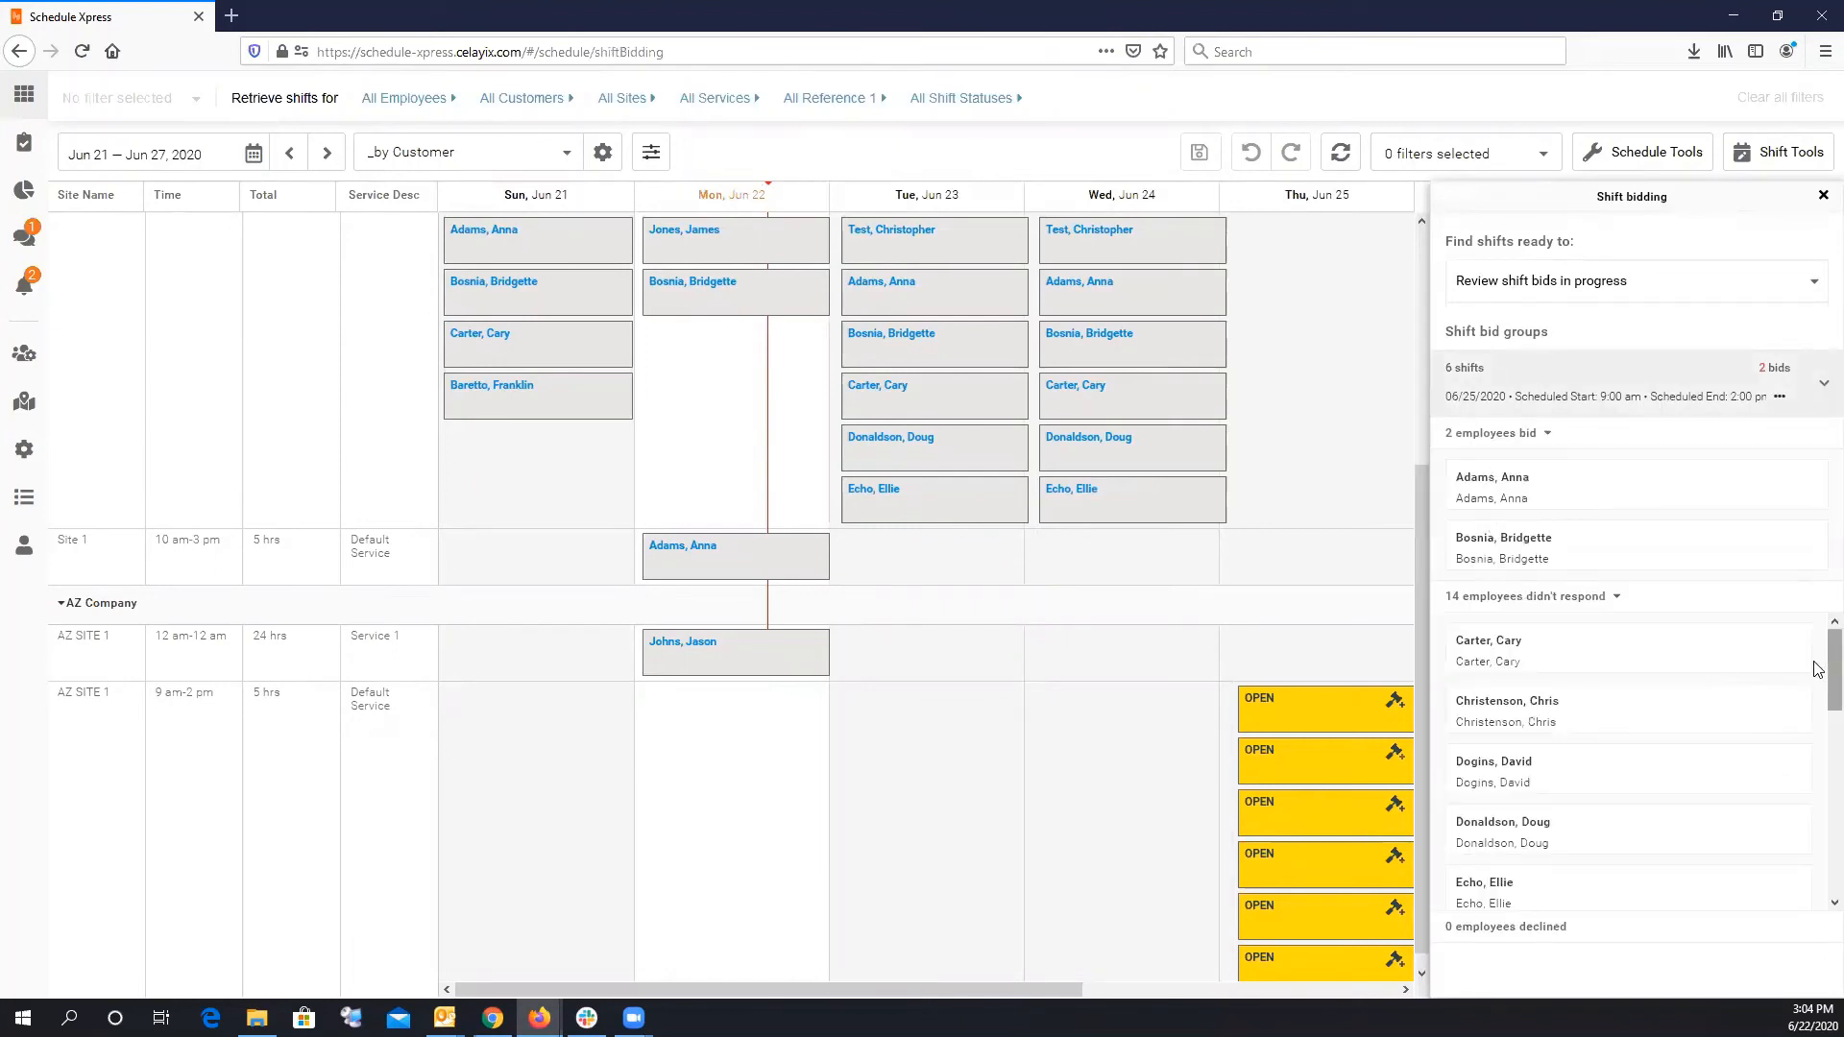
{"action": "scroll", "coordinate": [1818, 681], "scroll_direction": "down", "scroll_amount": 1}
{"action": "scroll", "coordinate": [1818, 681], "scroll_direction": "up", "scroll_amount": 1}
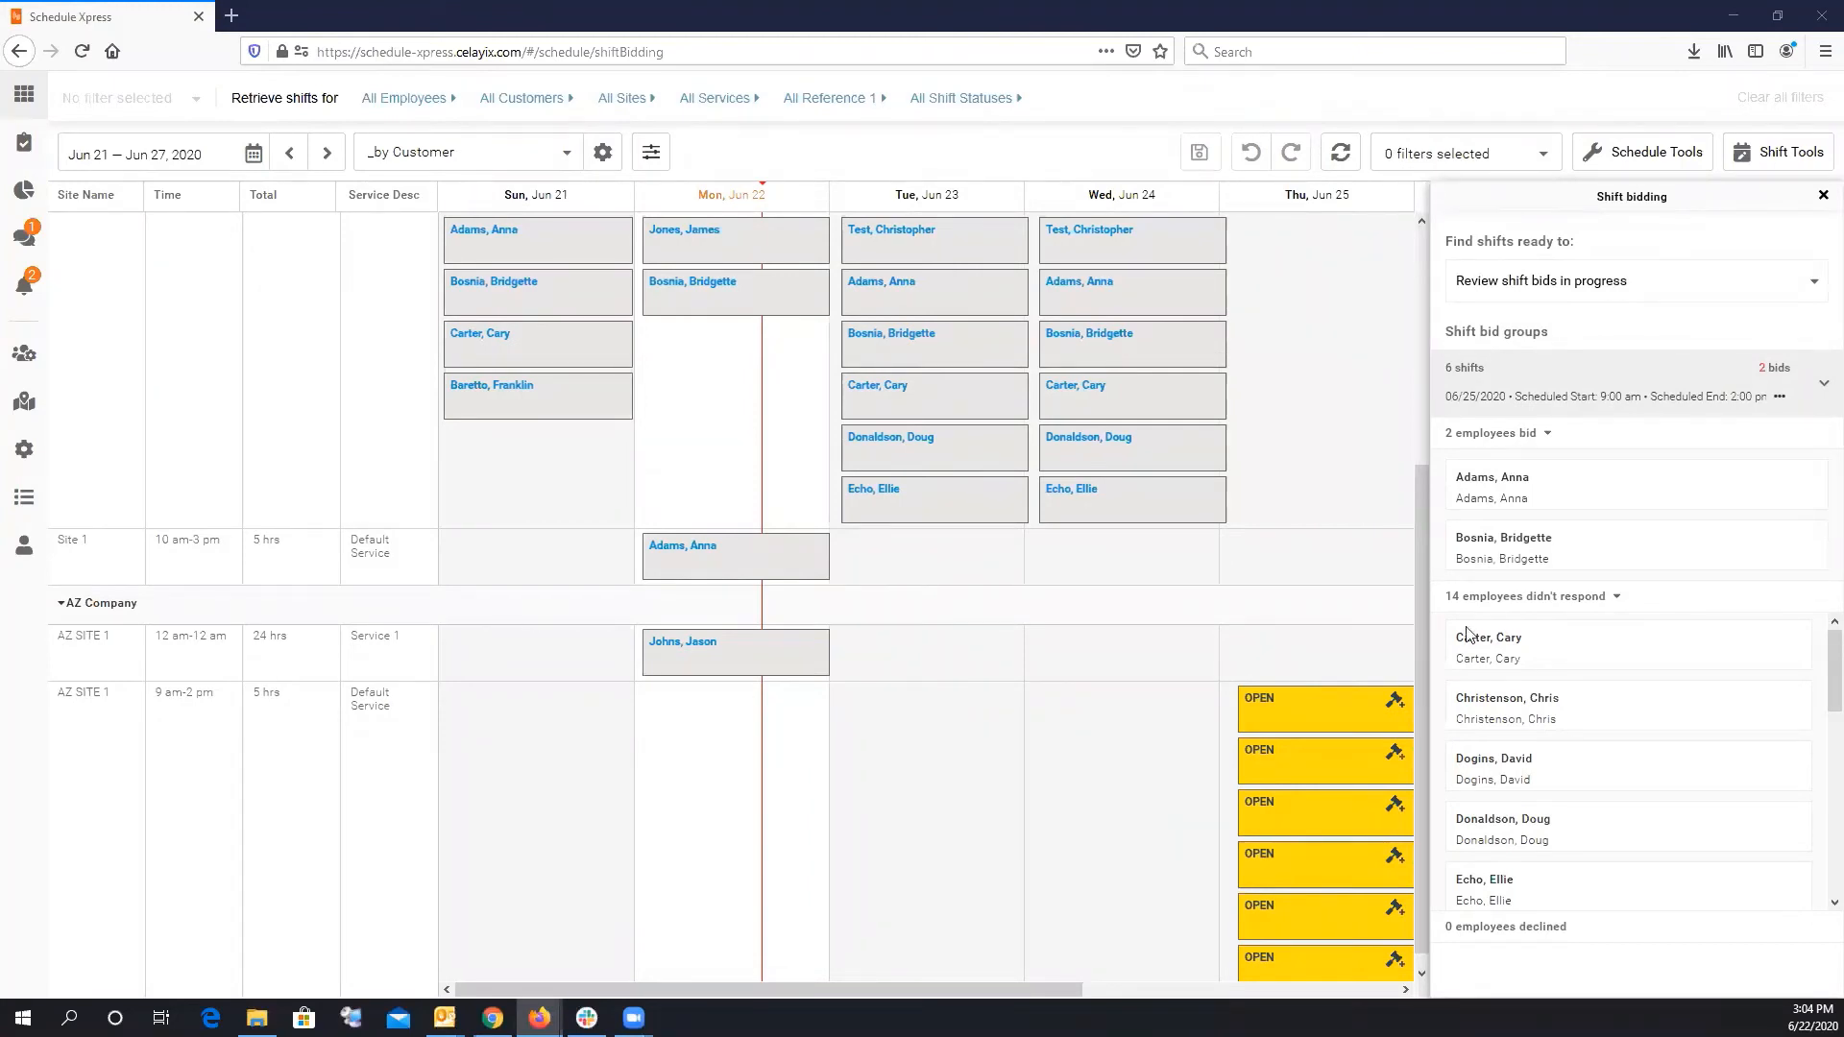
{"action": "scroll", "coordinate": [1579, 737], "scroll_direction": "down", "scroll_amount": 8}
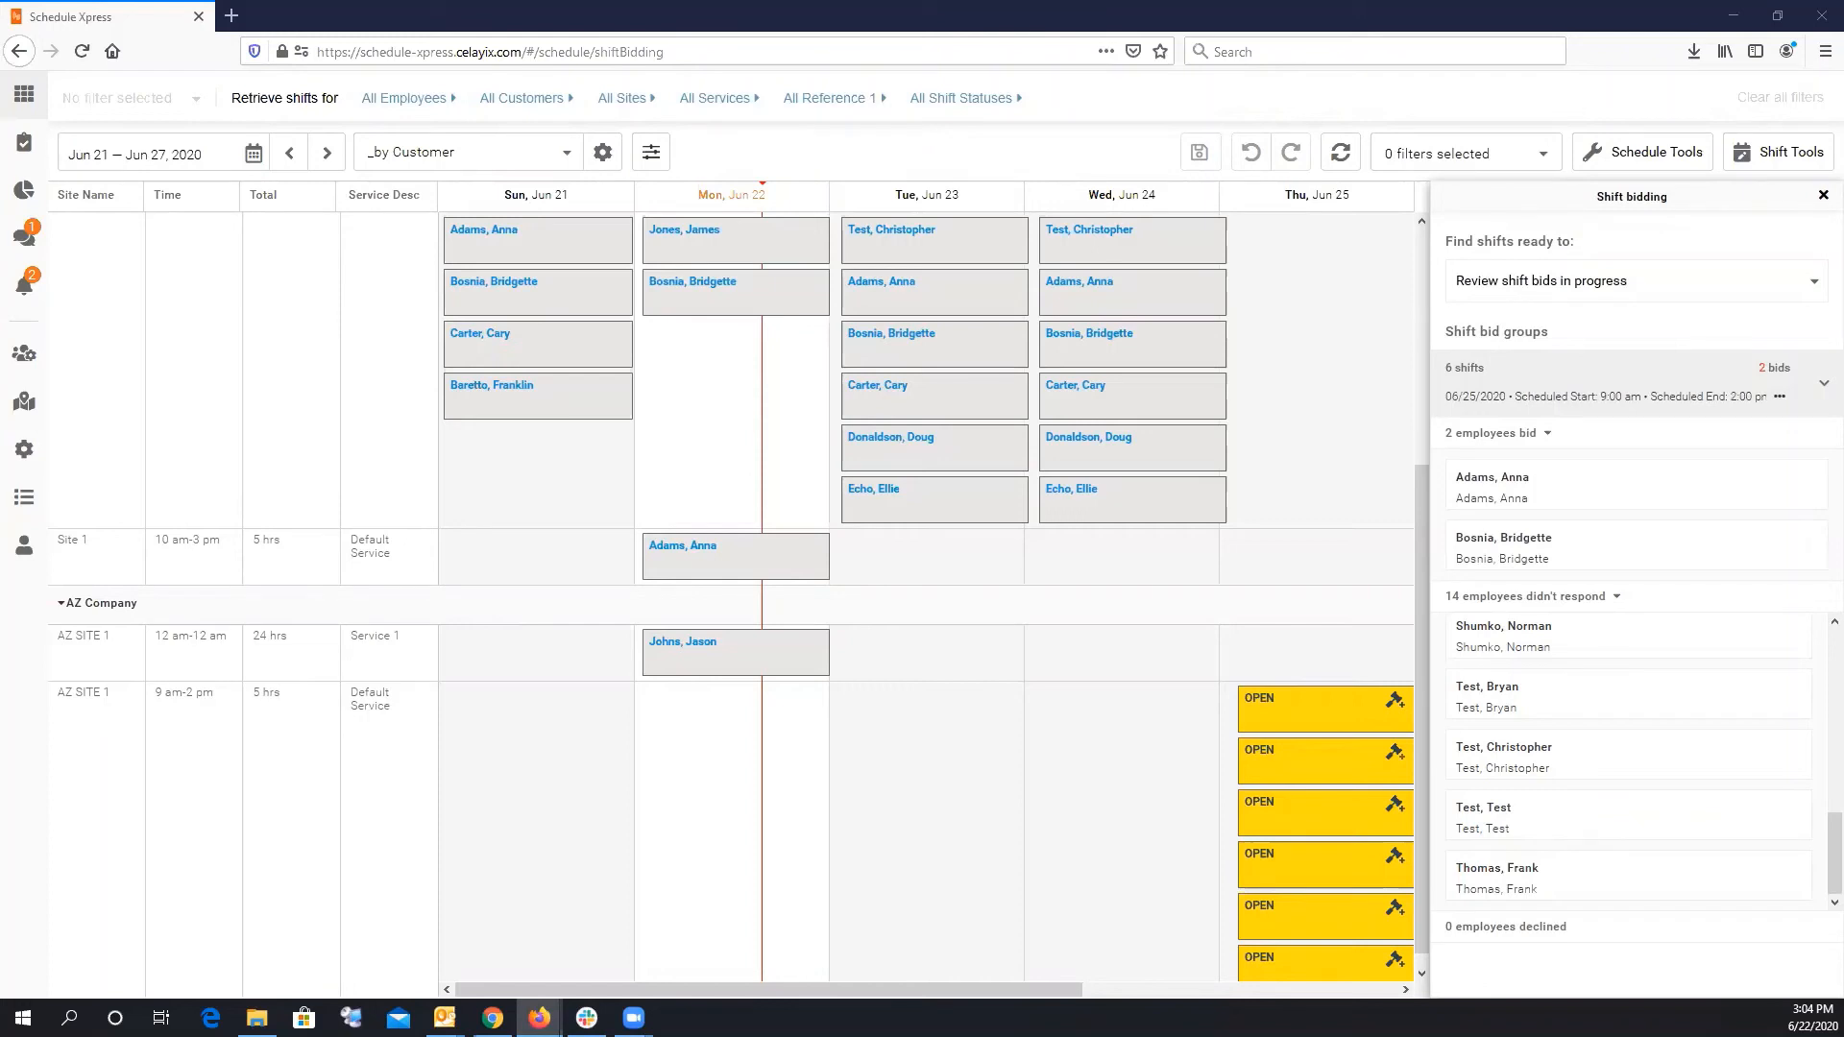
Switch to Team Xpress, view the details of the June 25 AZ SITE 1 shift and submit a bid for it.
{"action": "left_click", "coordinate": [644, 931]}
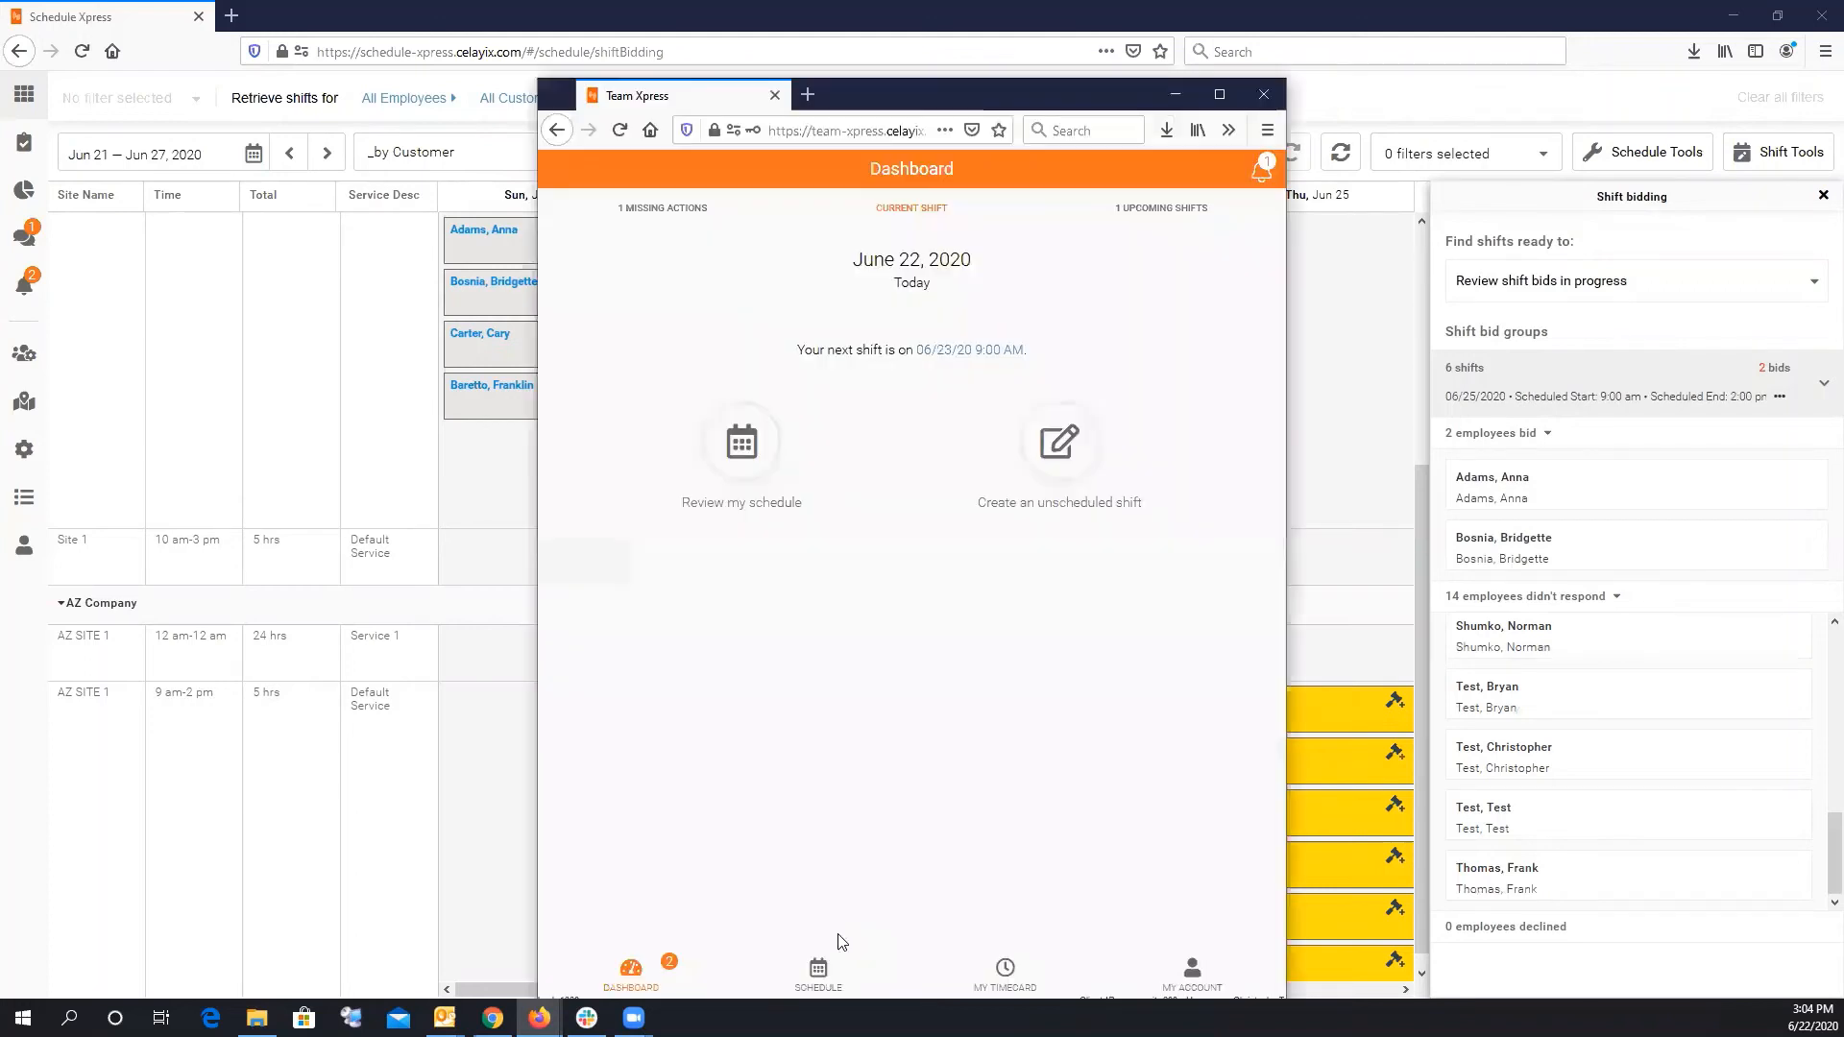
{"action": "left_click", "coordinate": [816, 973]}
{"action": "left_click", "coordinate": [891, 223]}
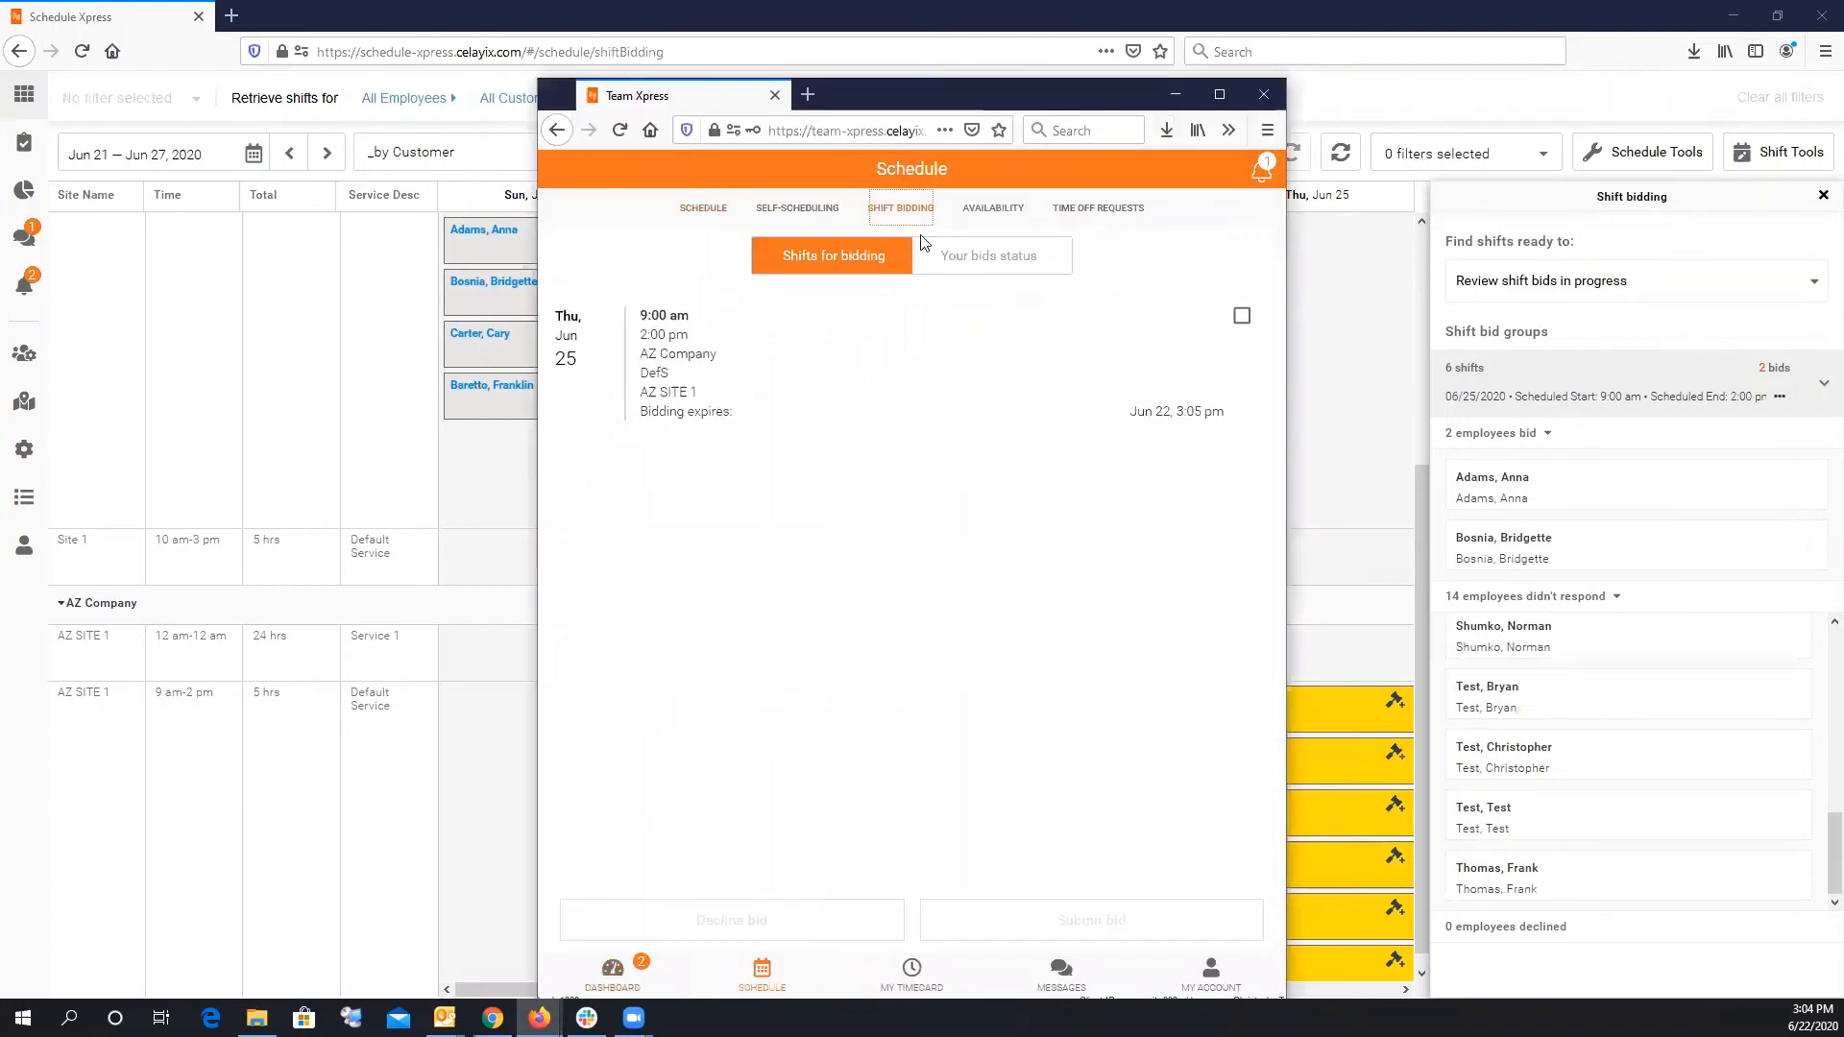
{"action": "left_click", "coordinate": [1095, 361]}
{"action": "left_click", "coordinate": [553, 169]}
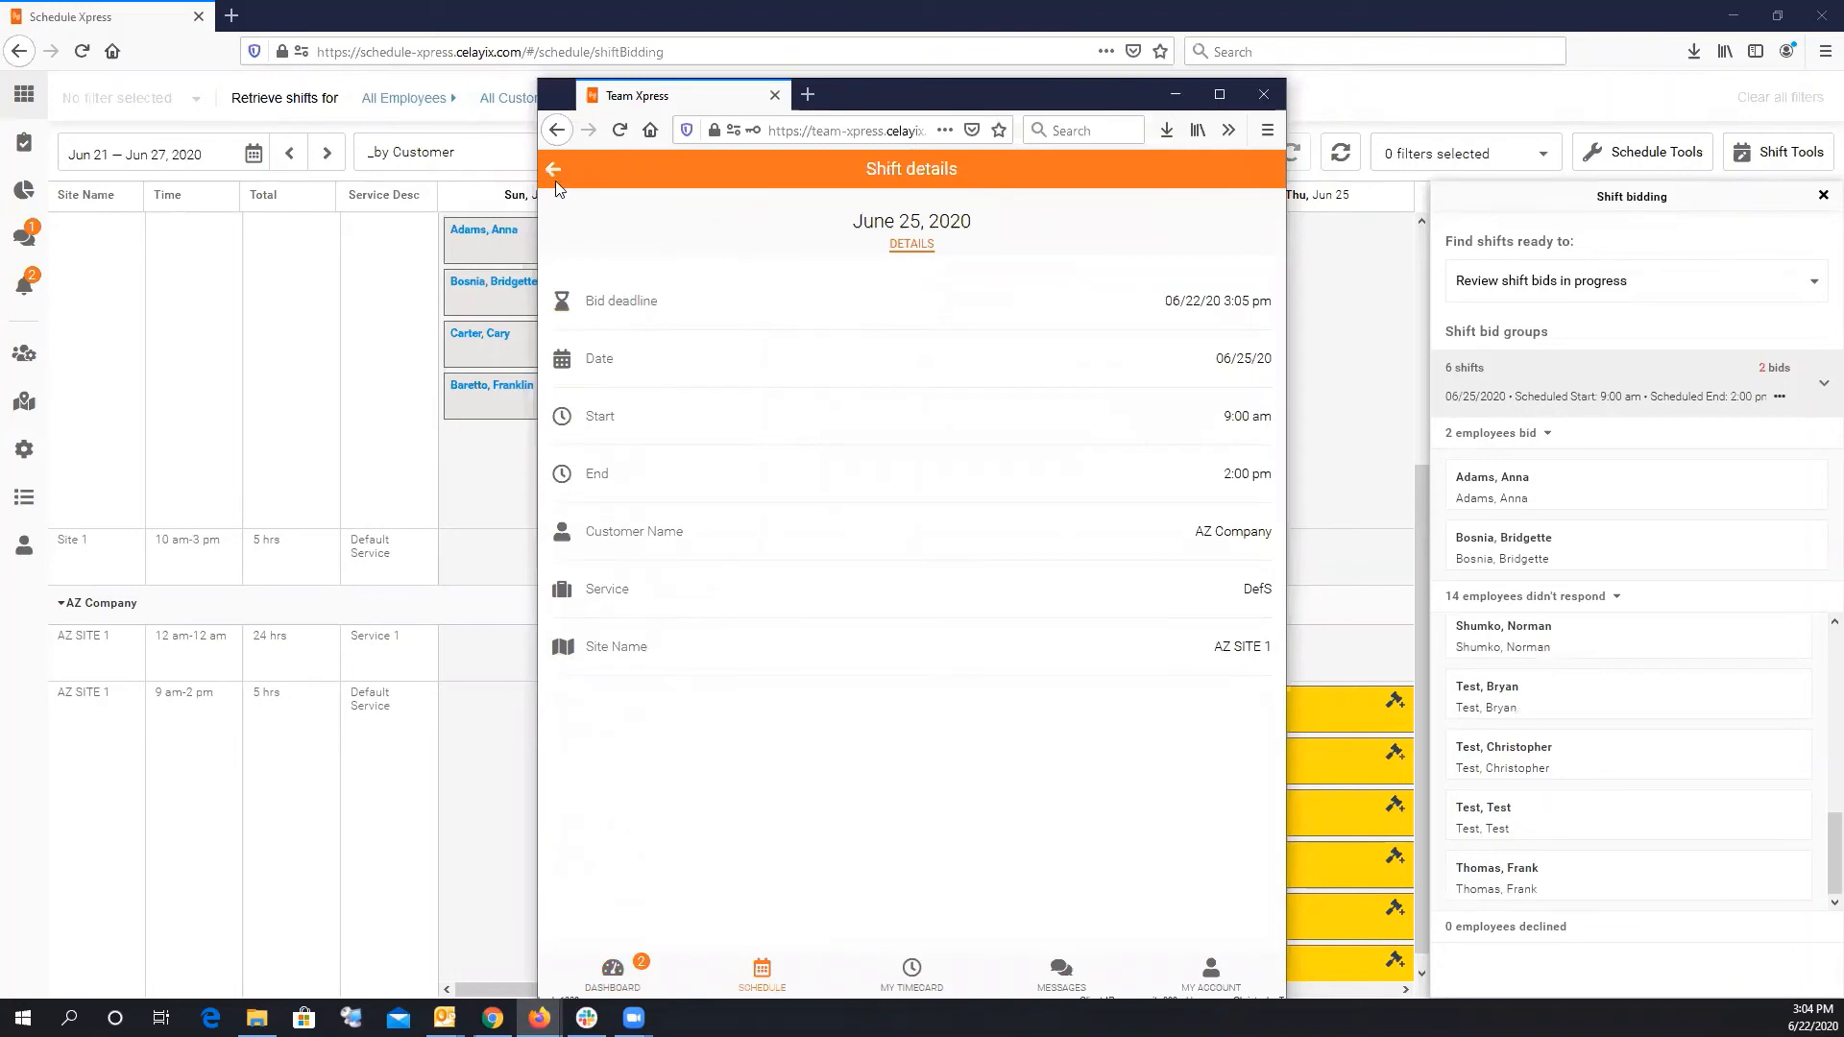
{"action": "left_click", "coordinate": [1128, 920]}
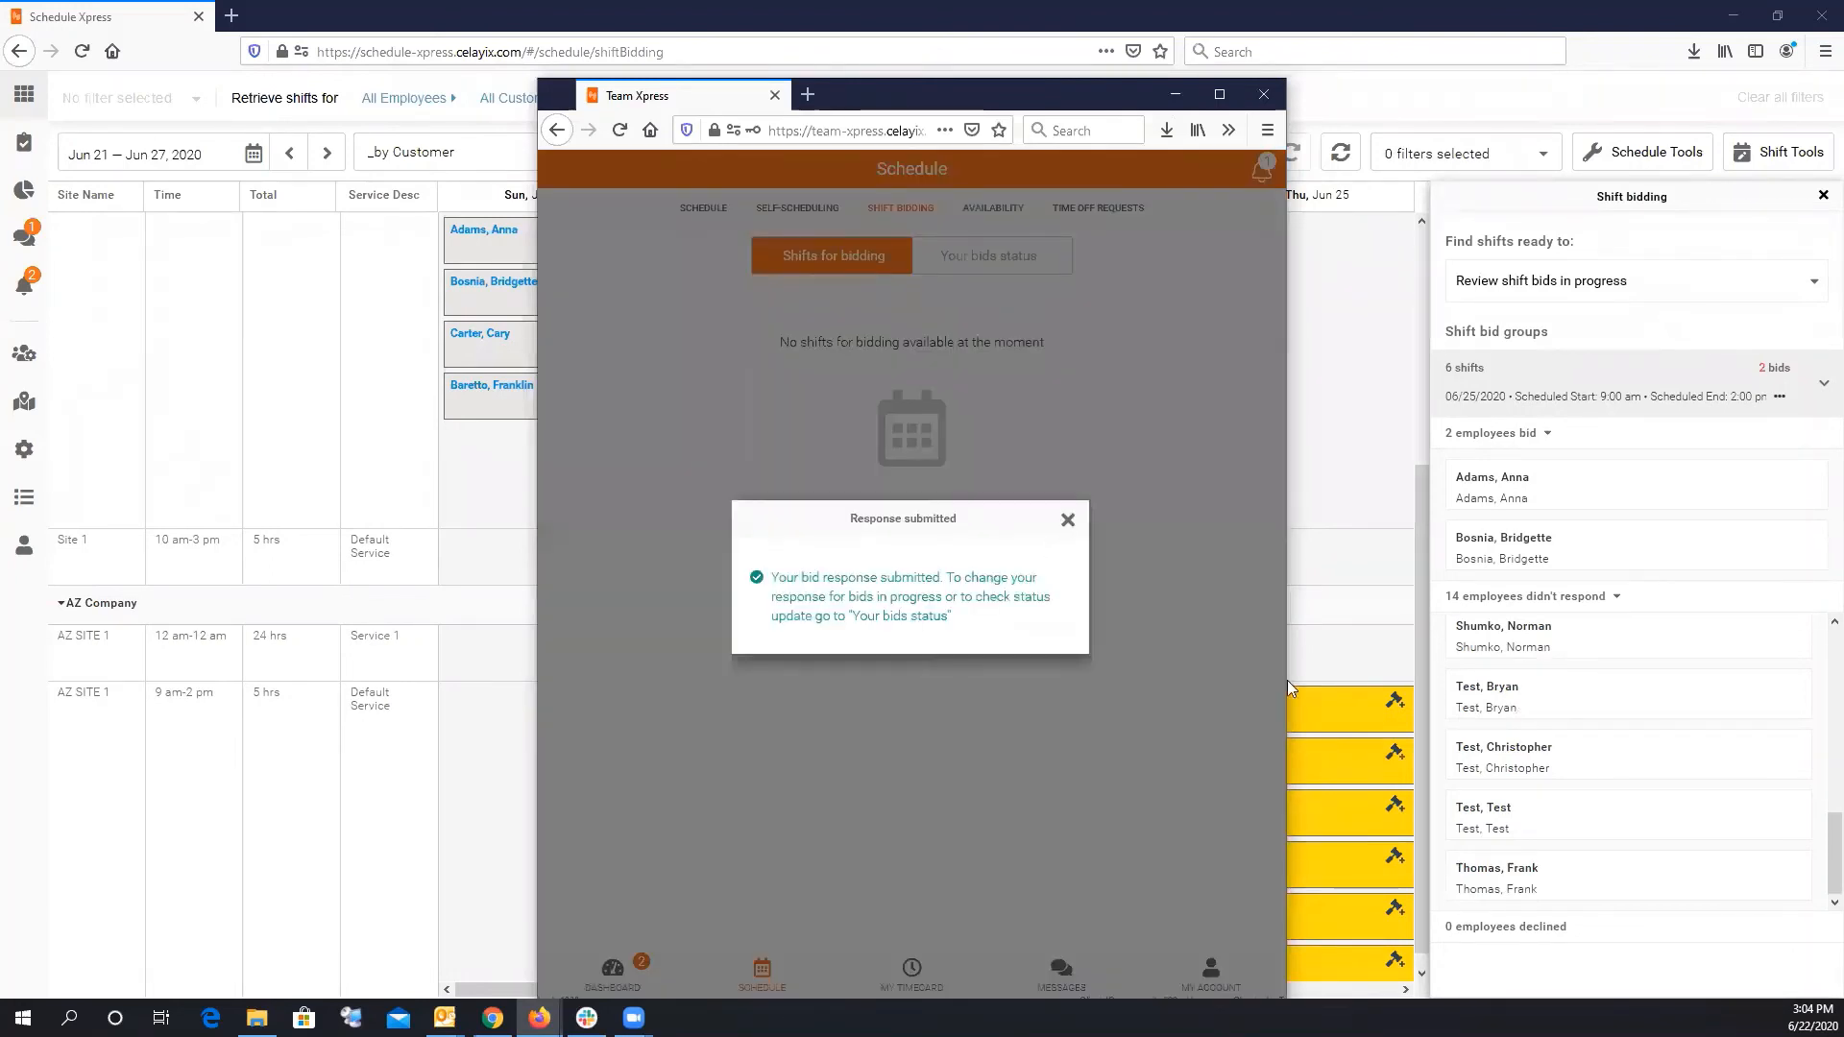
{"action": "left_click", "coordinate": [1066, 521]}
Check the submitted bid's status among the in-progress and completed bids, comparing with the shifts available for bidding.
{"action": "left_click", "coordinate": [975, 255]}
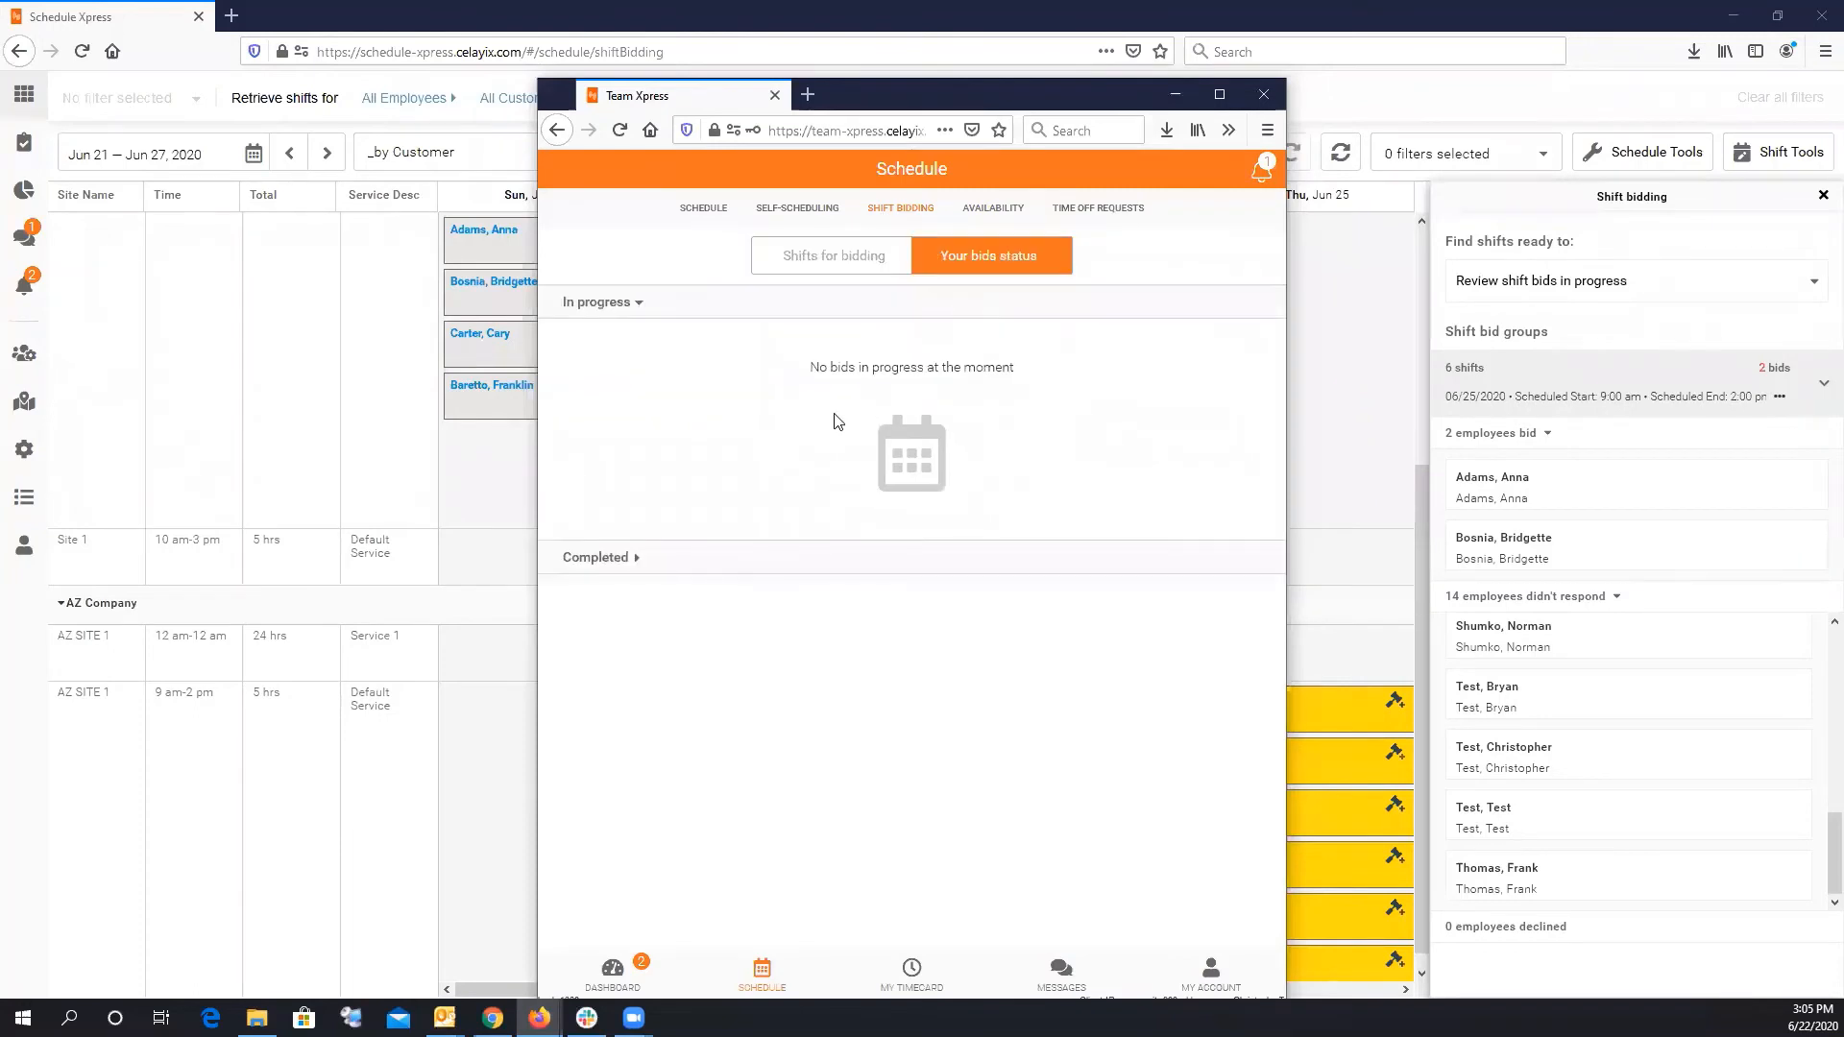
{"action": "left_click", "coordinate": [884, 263]}
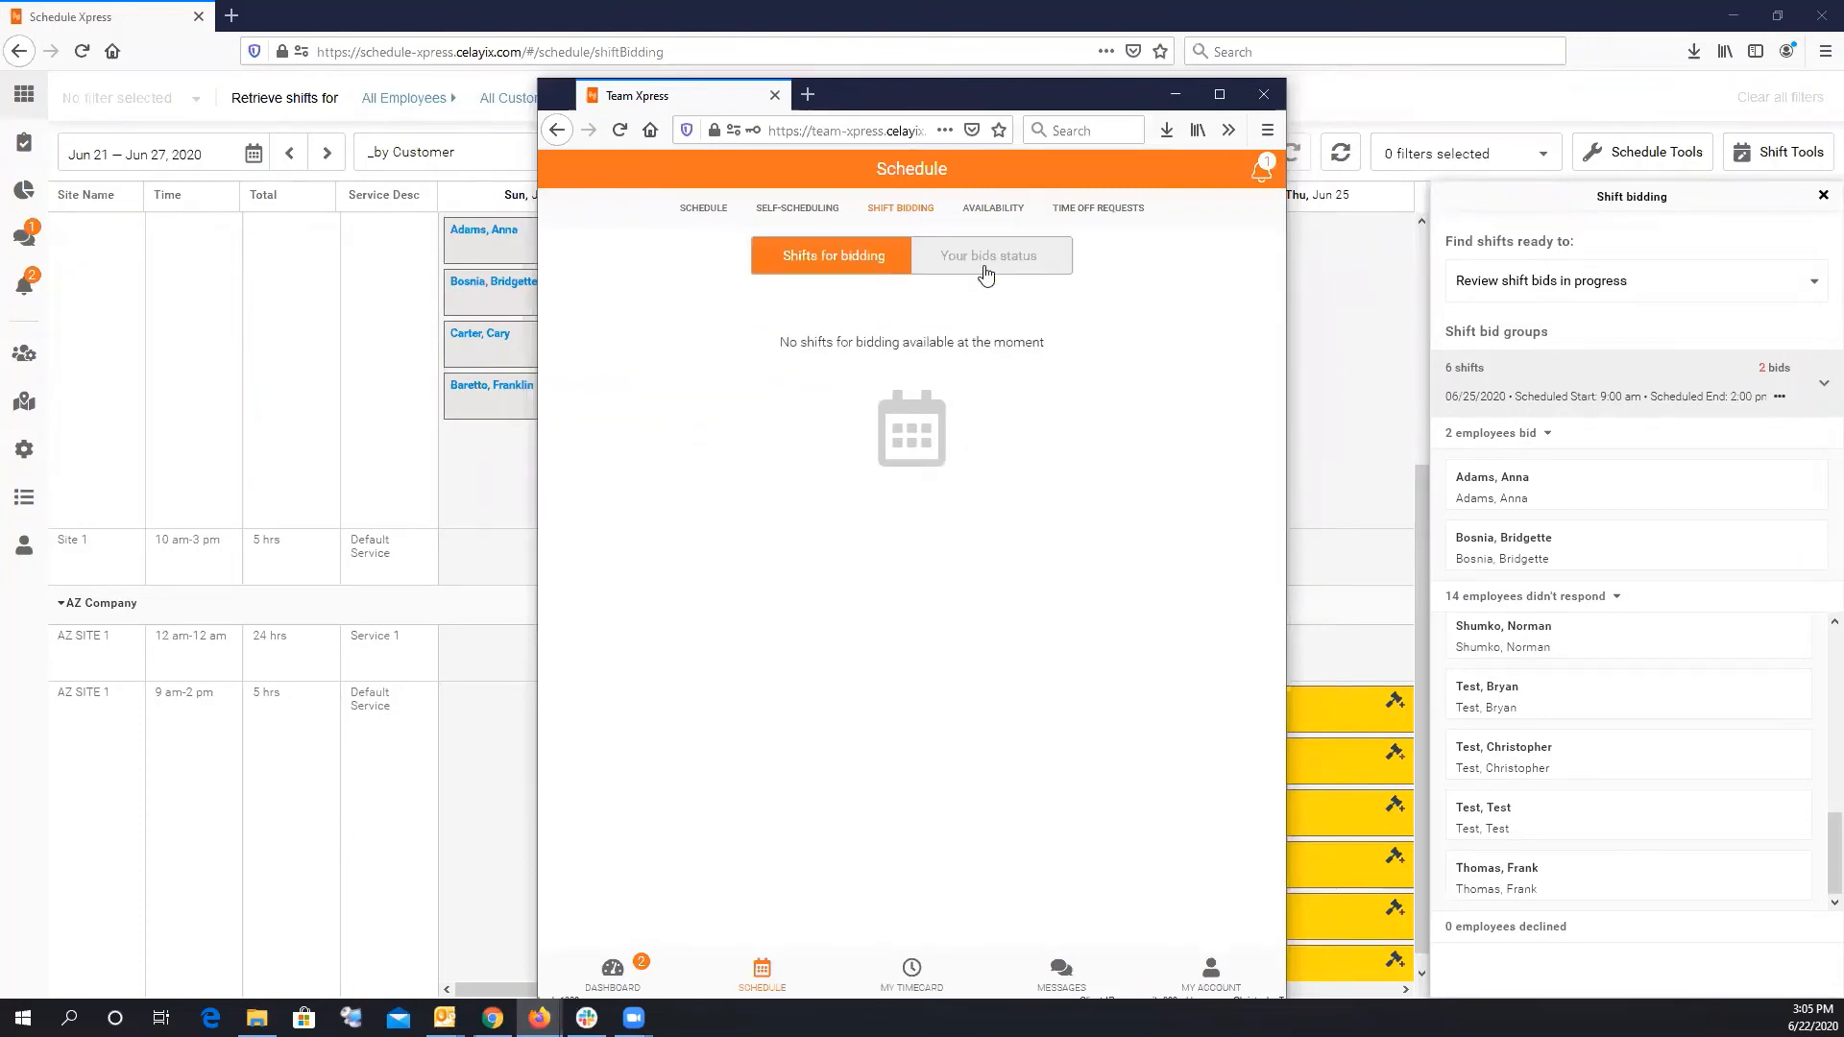
{"action": "left_click", "coordinate": [984, 257]}
{"action": "left_click", "coordinate": [631, 560]}
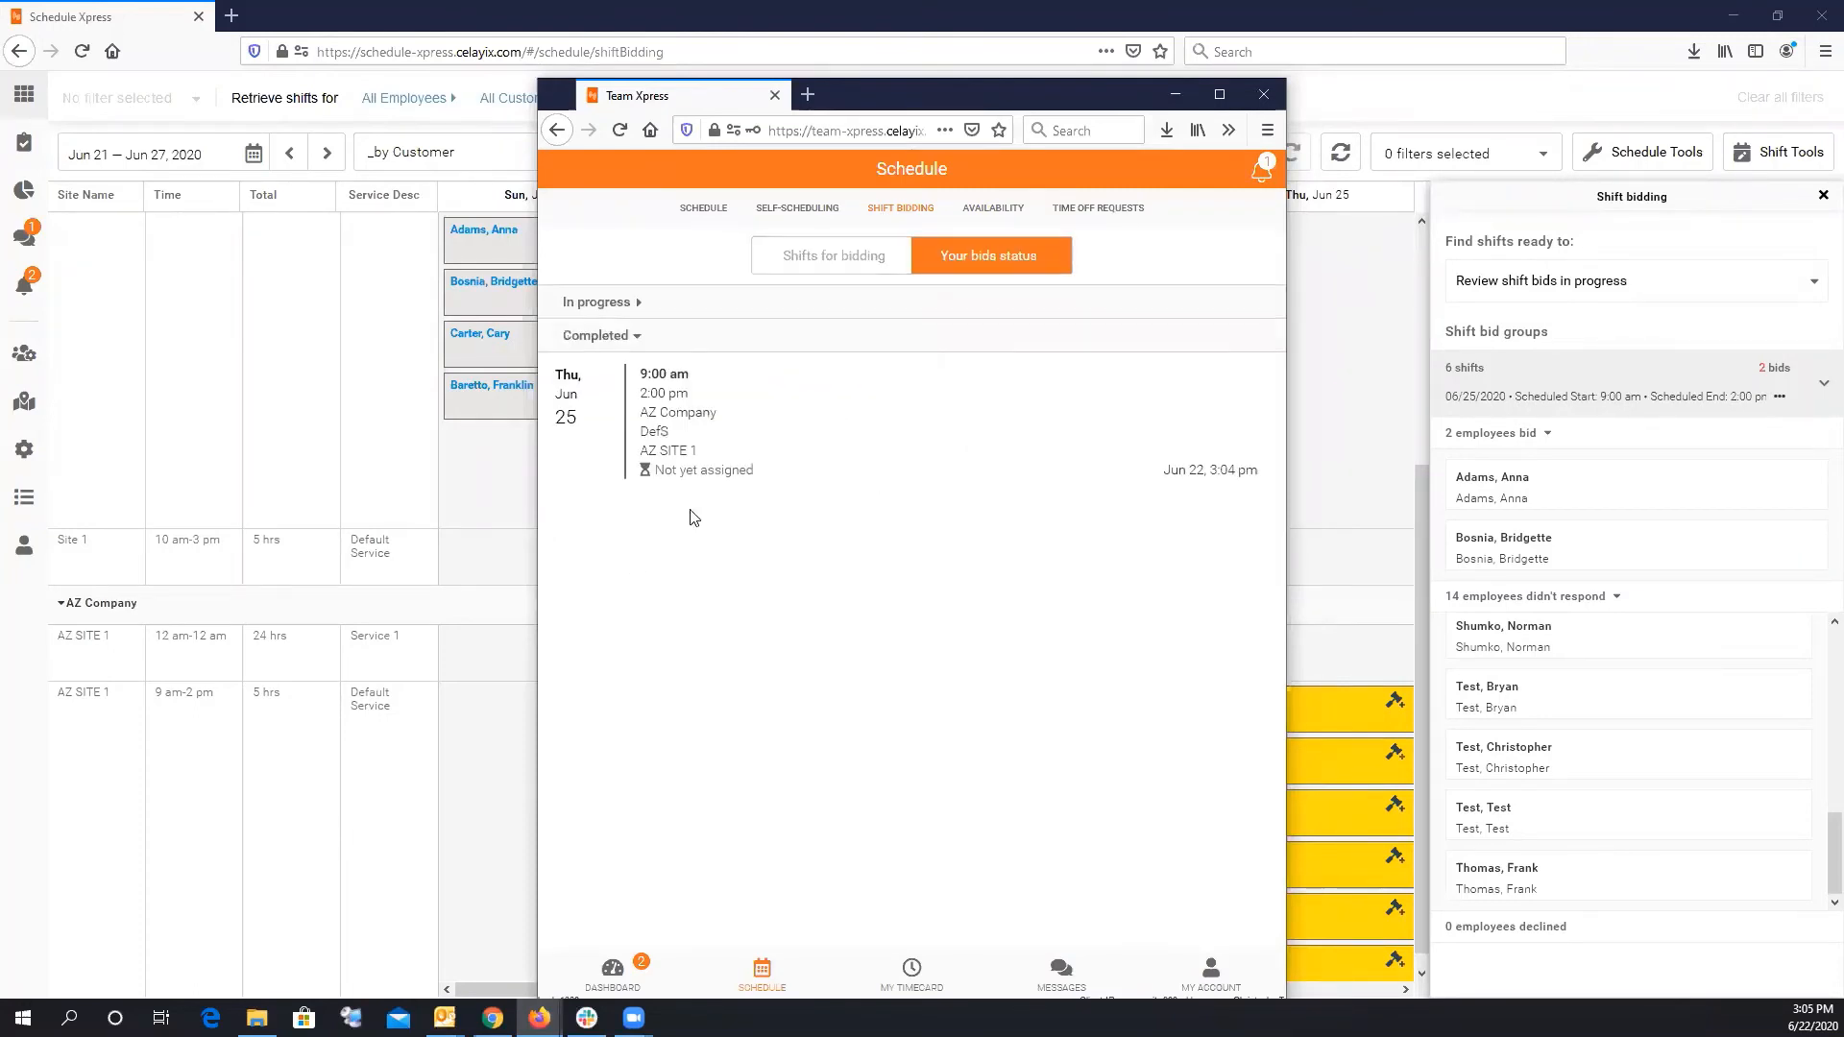
{"action": "left_click", "coordinate": [845, 251]}
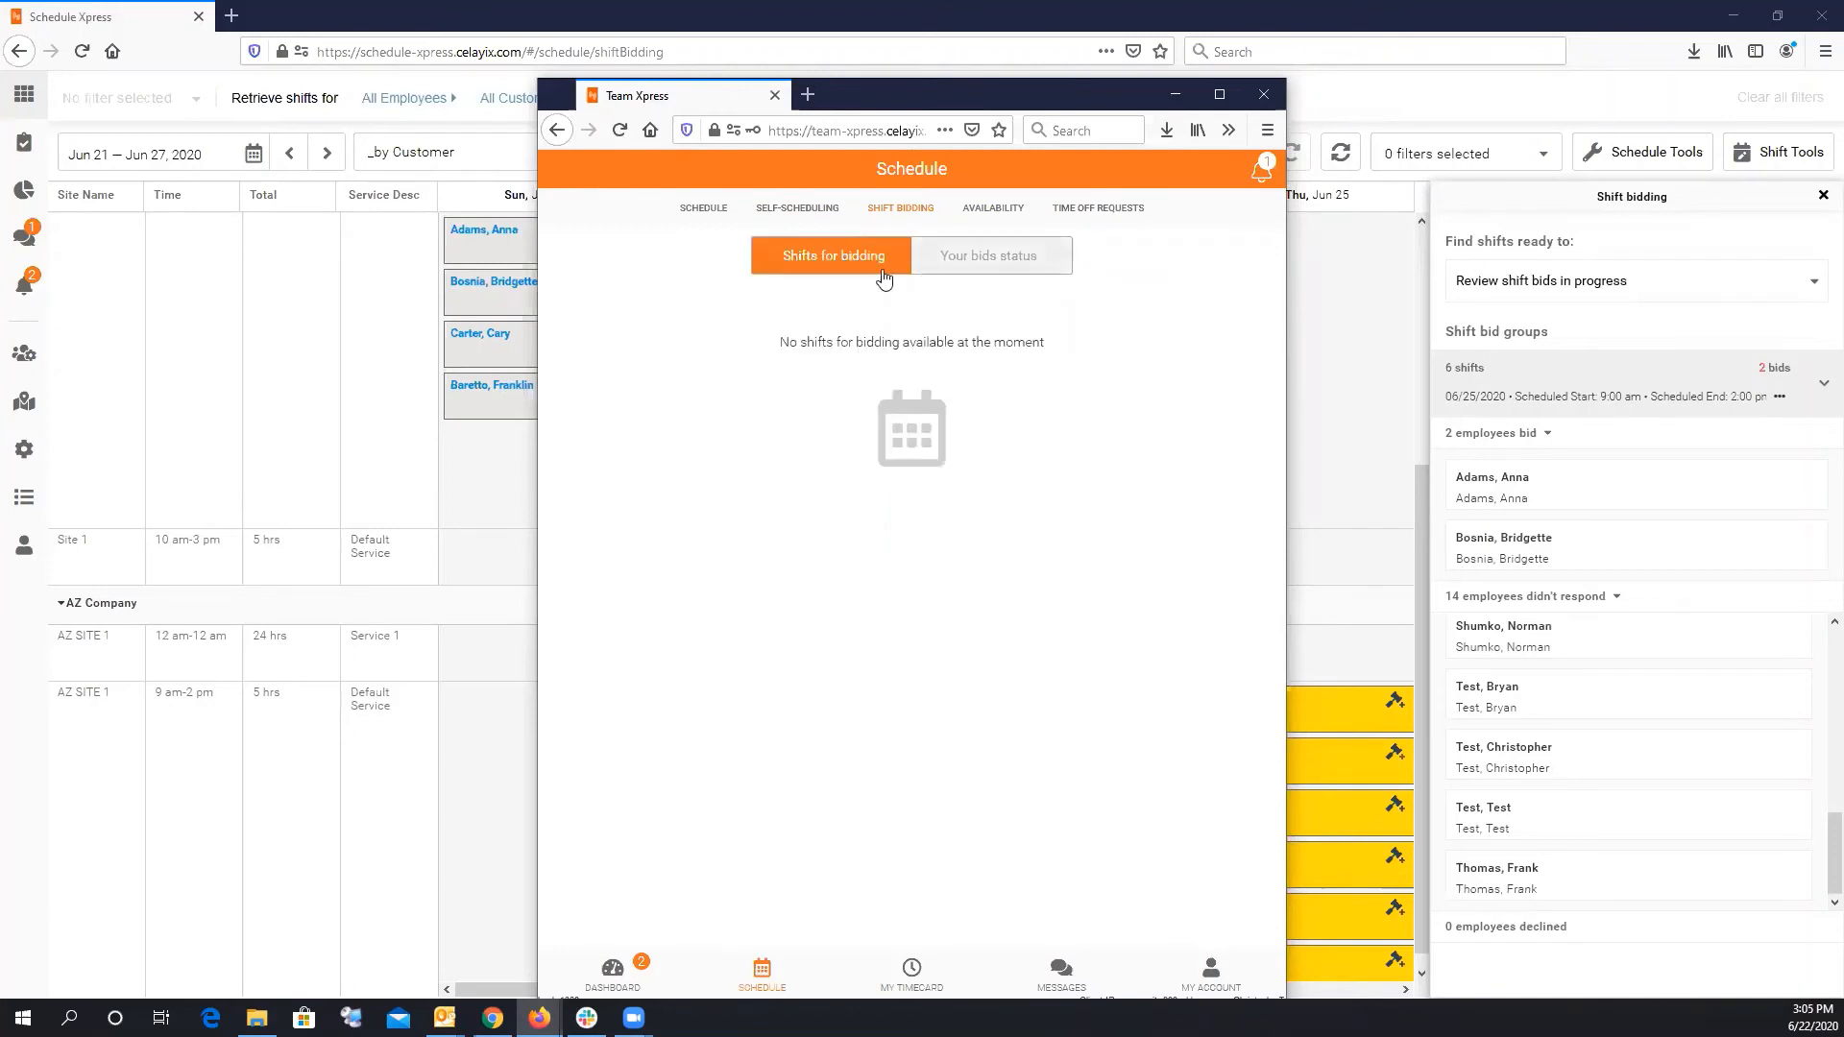
{"action": "left_click_drag", "start_coordinate": [953, 95], "coordinate": [885, 62]}
{"action": "left_click", "coordinate": [885, 222]}
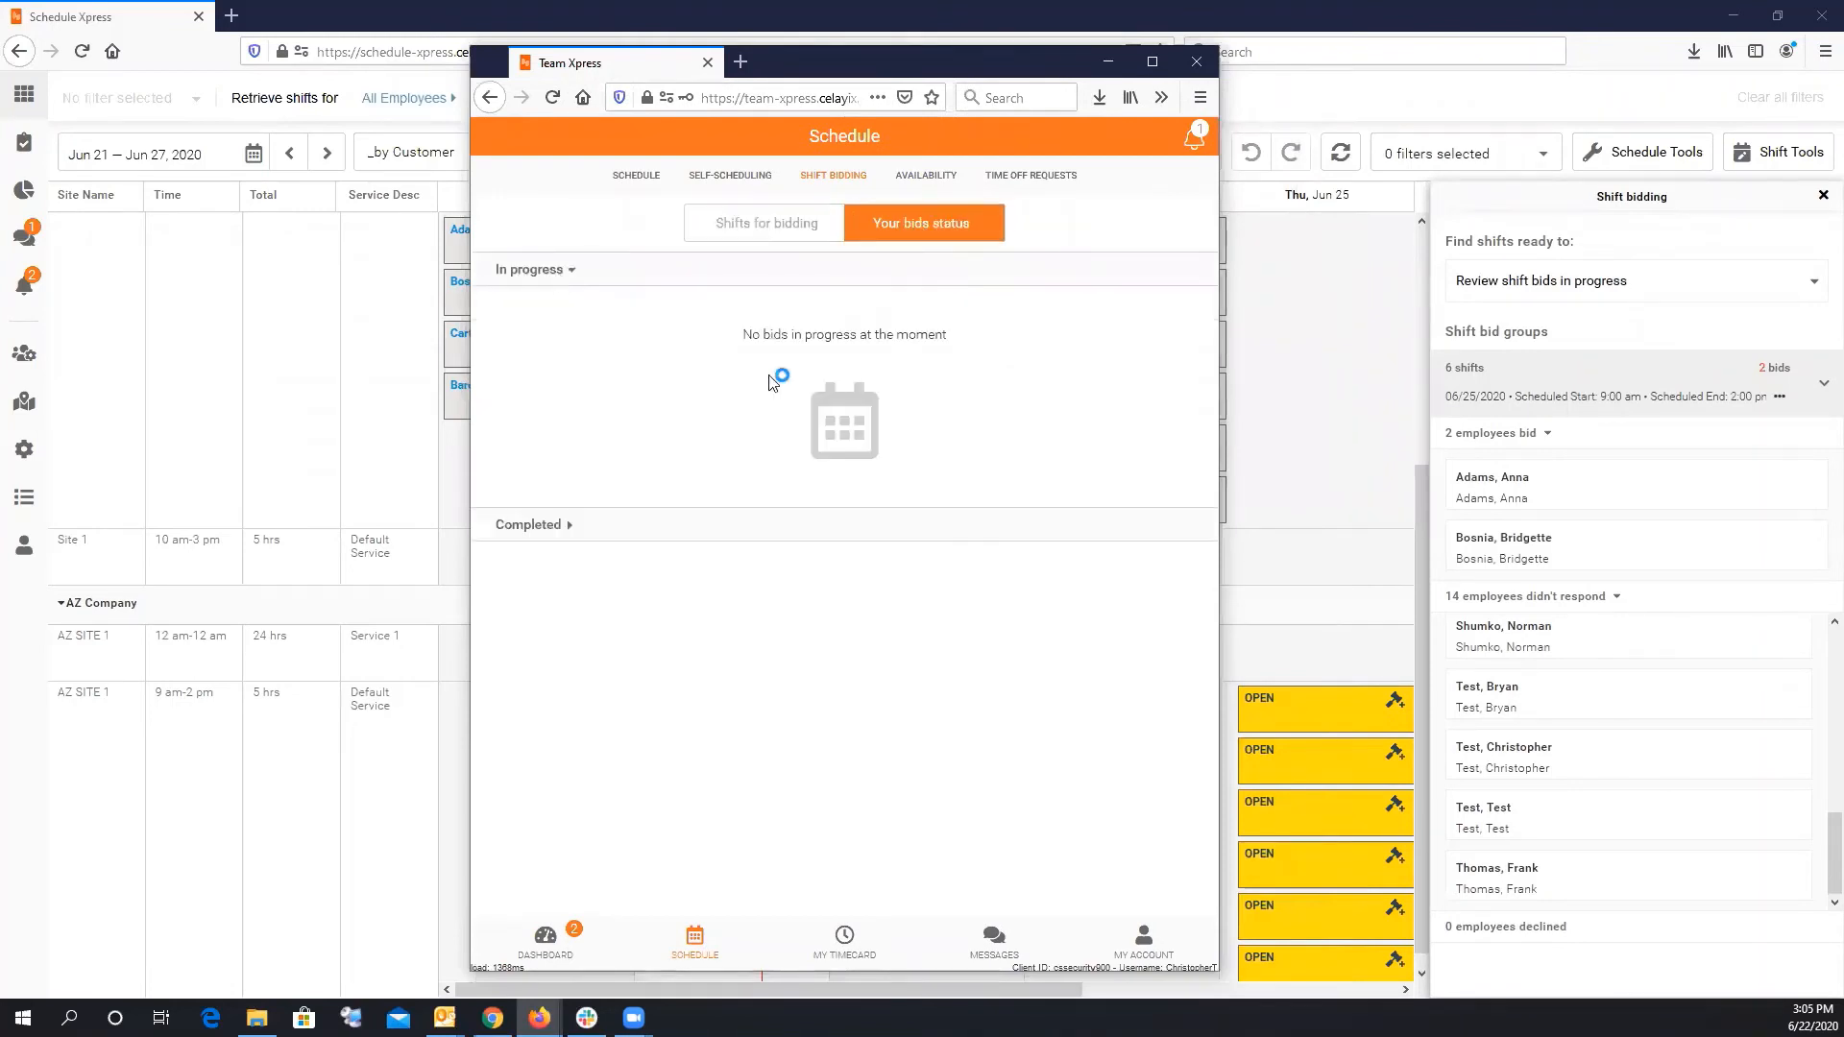
{"action": "left_click", "coordinate": [552, 272]}
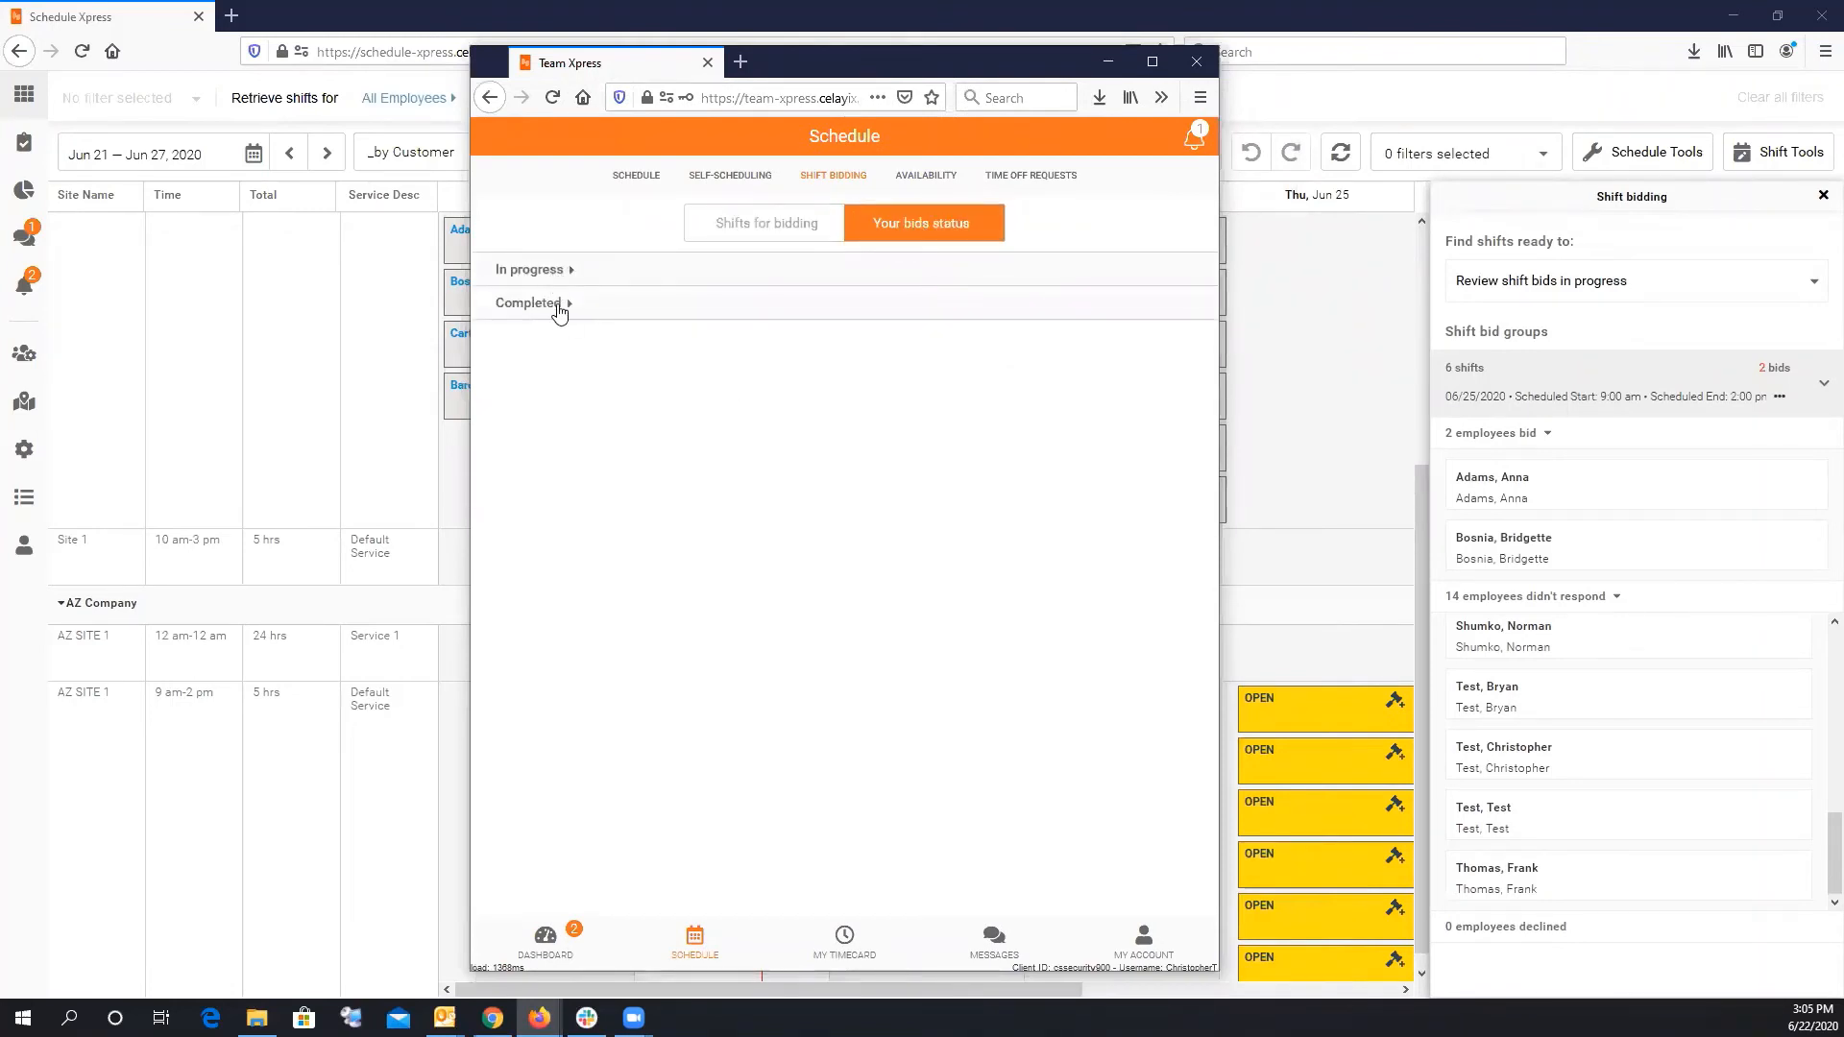
{"action": "left_click", "coordinate": [560, 306]}
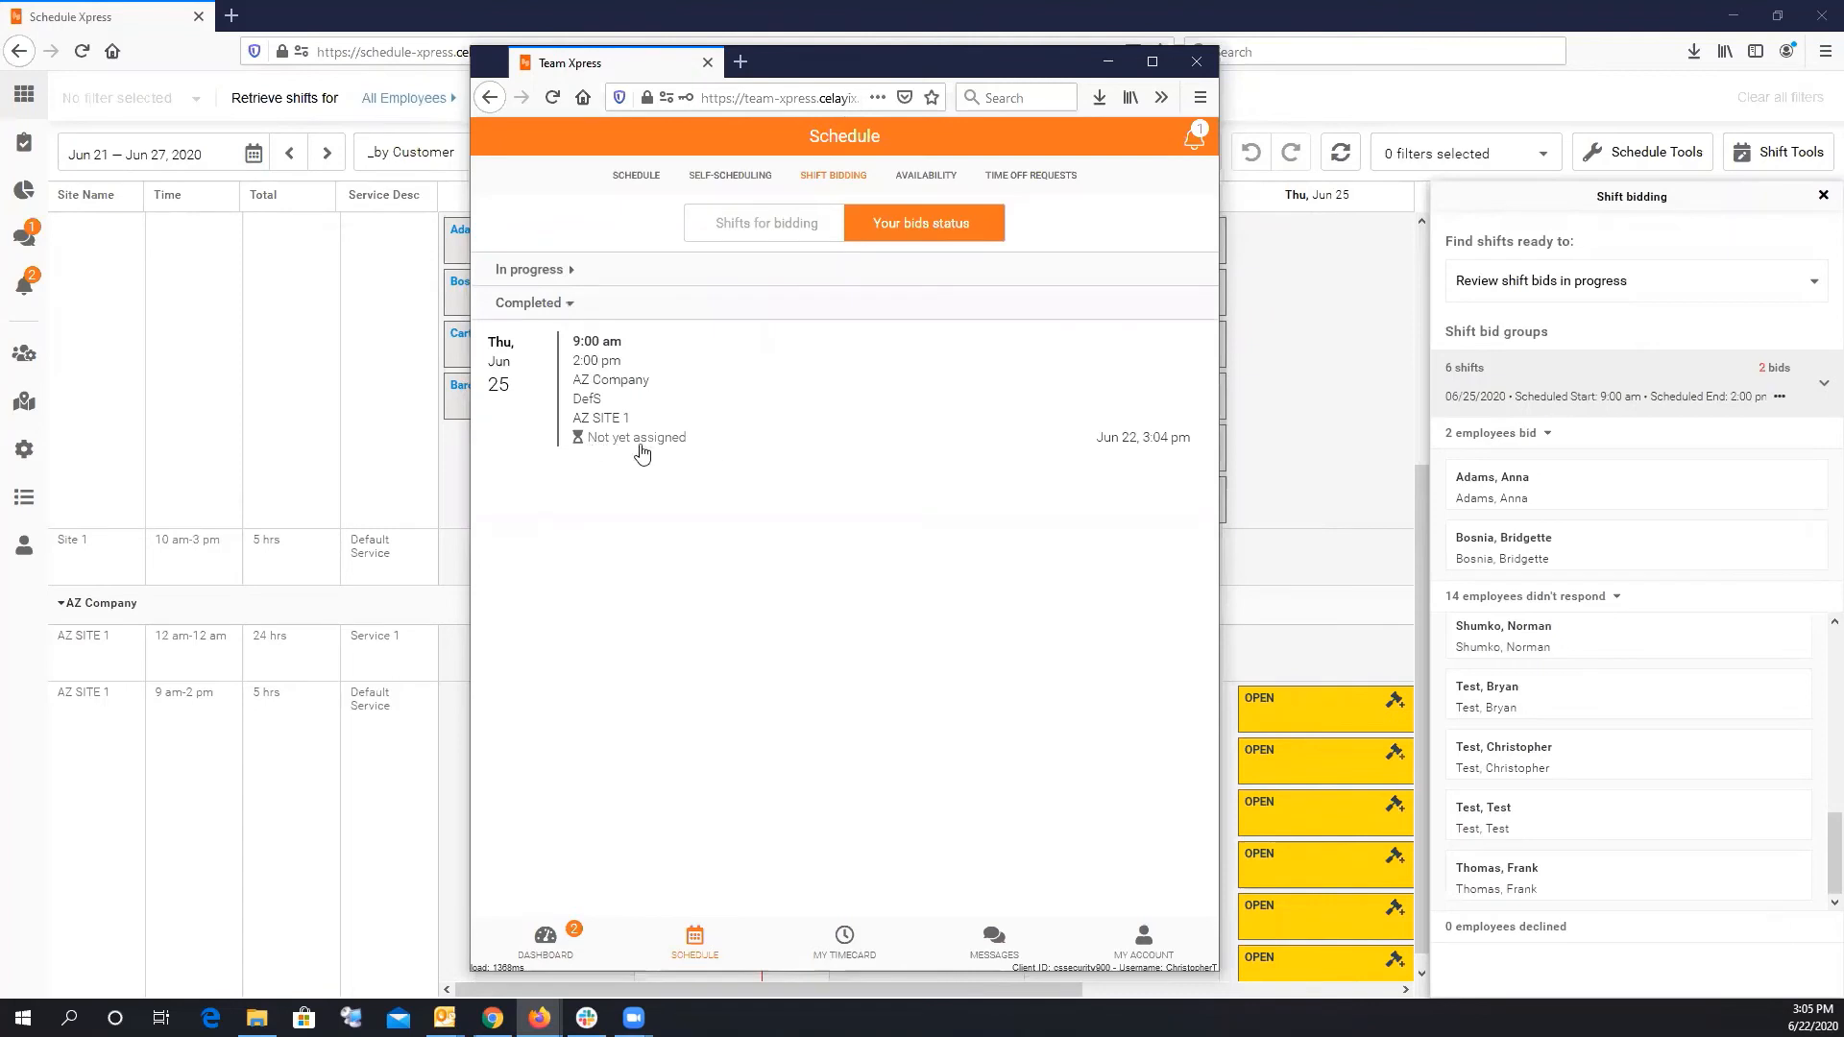
{"action": "left_click_drag", "start_coordinate": [870, 65], "coordinate": [788, 86]}
Return to Schedule Xpress, reopen shift bidding and look for shift bids still in progress.
{"action": "key", "text": "alt+Tab"}
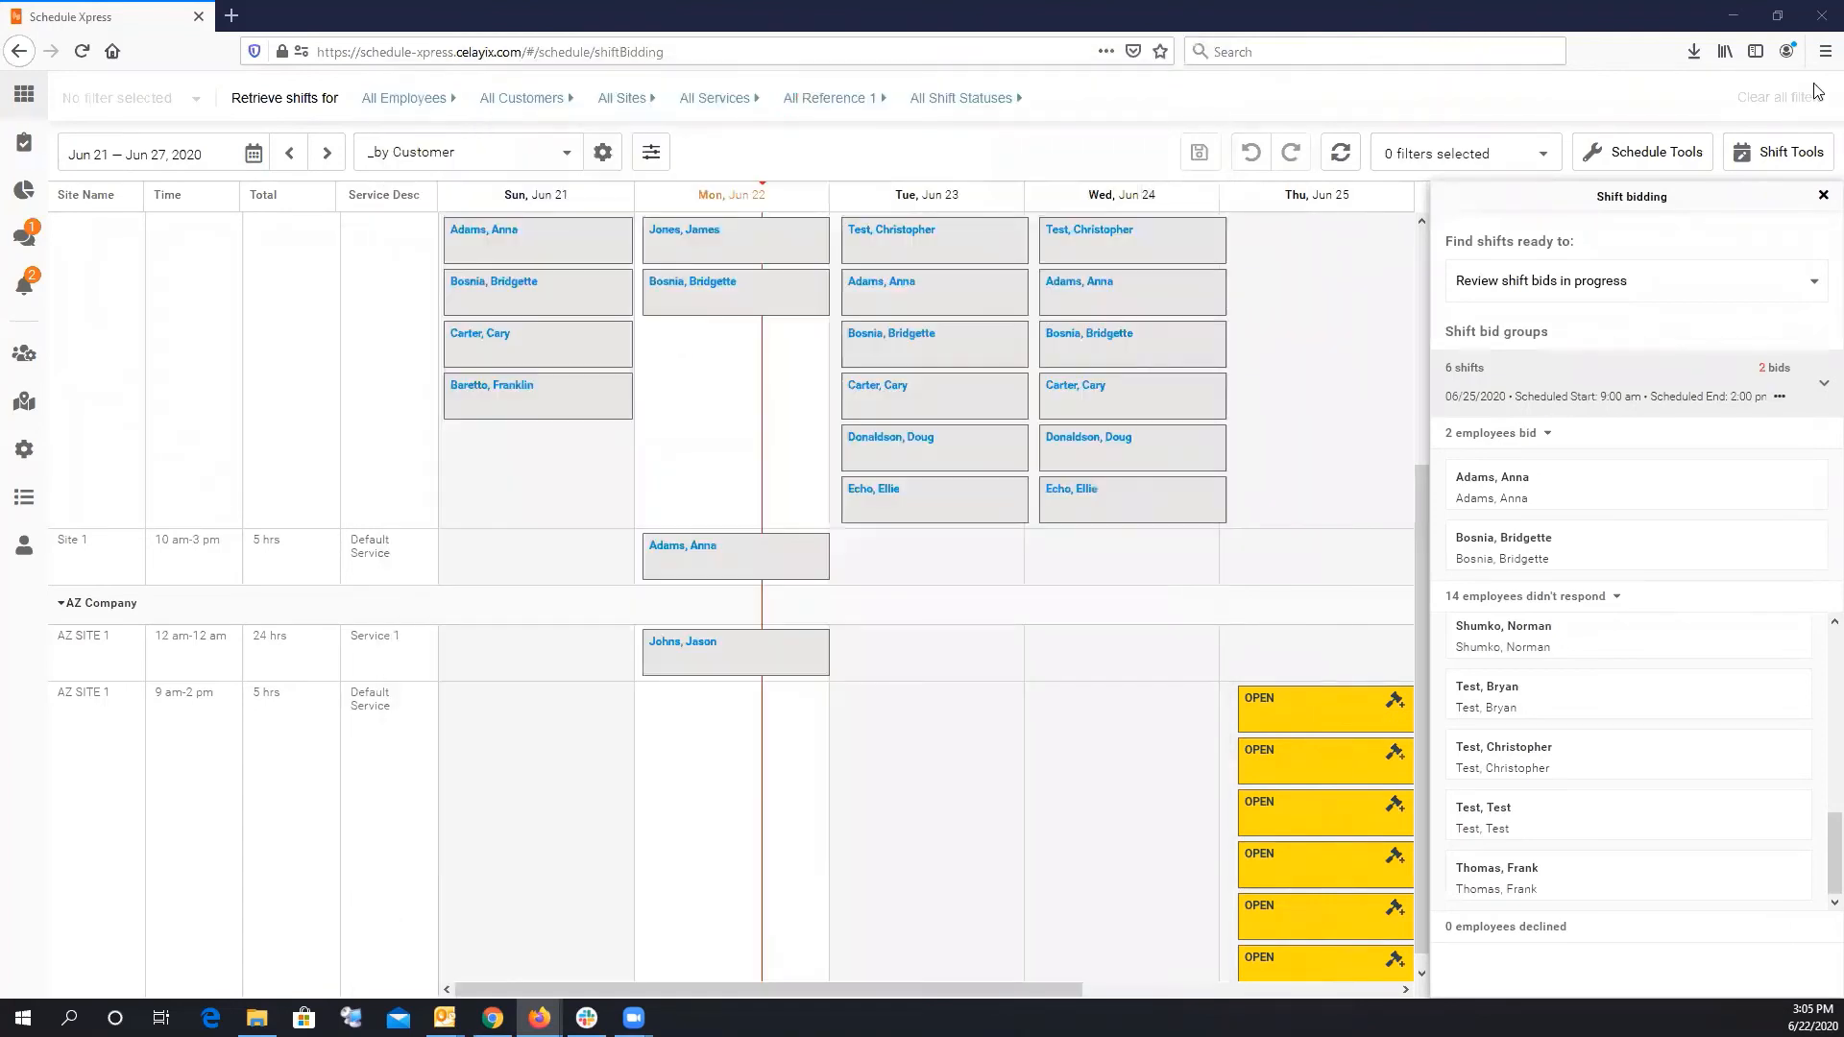
{"action": "left_click", "coordinate": [1822, 195]}
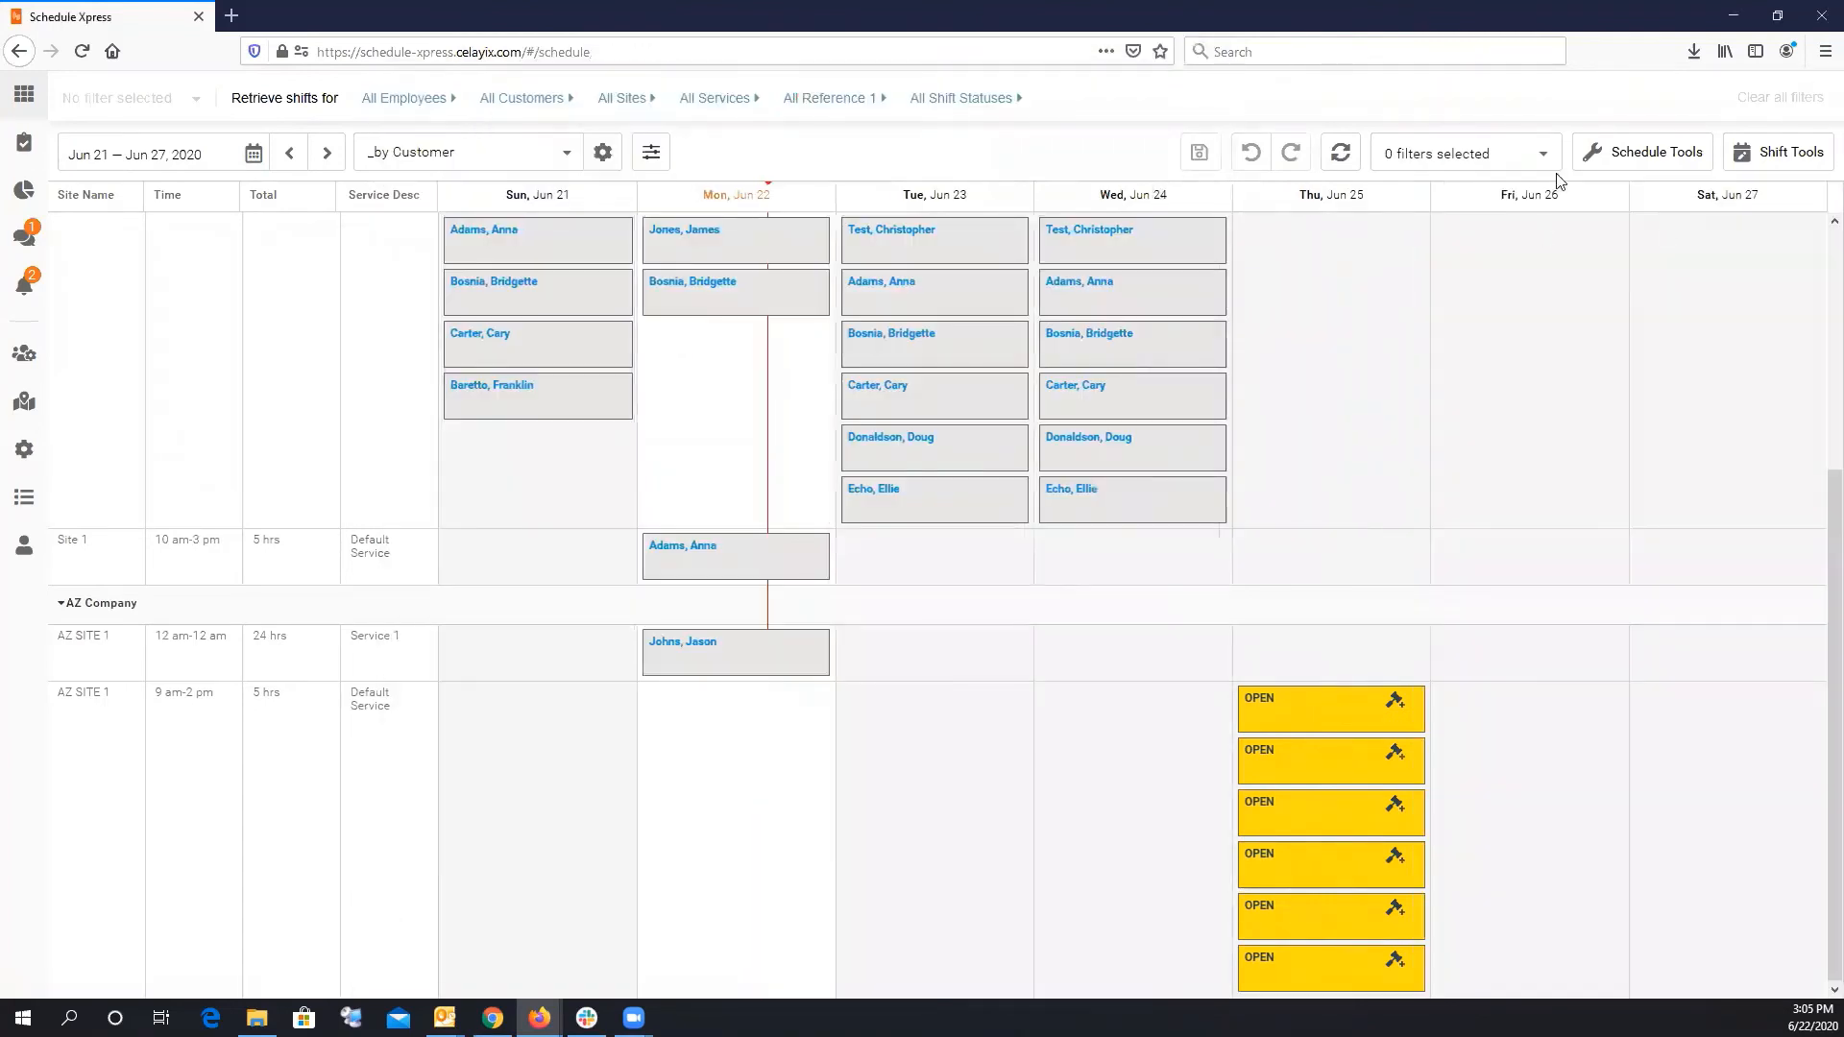
{"action": "left_click", "coordinate": [1638, 151]}
{"action": "left_click", "coordinate": [1637, 399]}
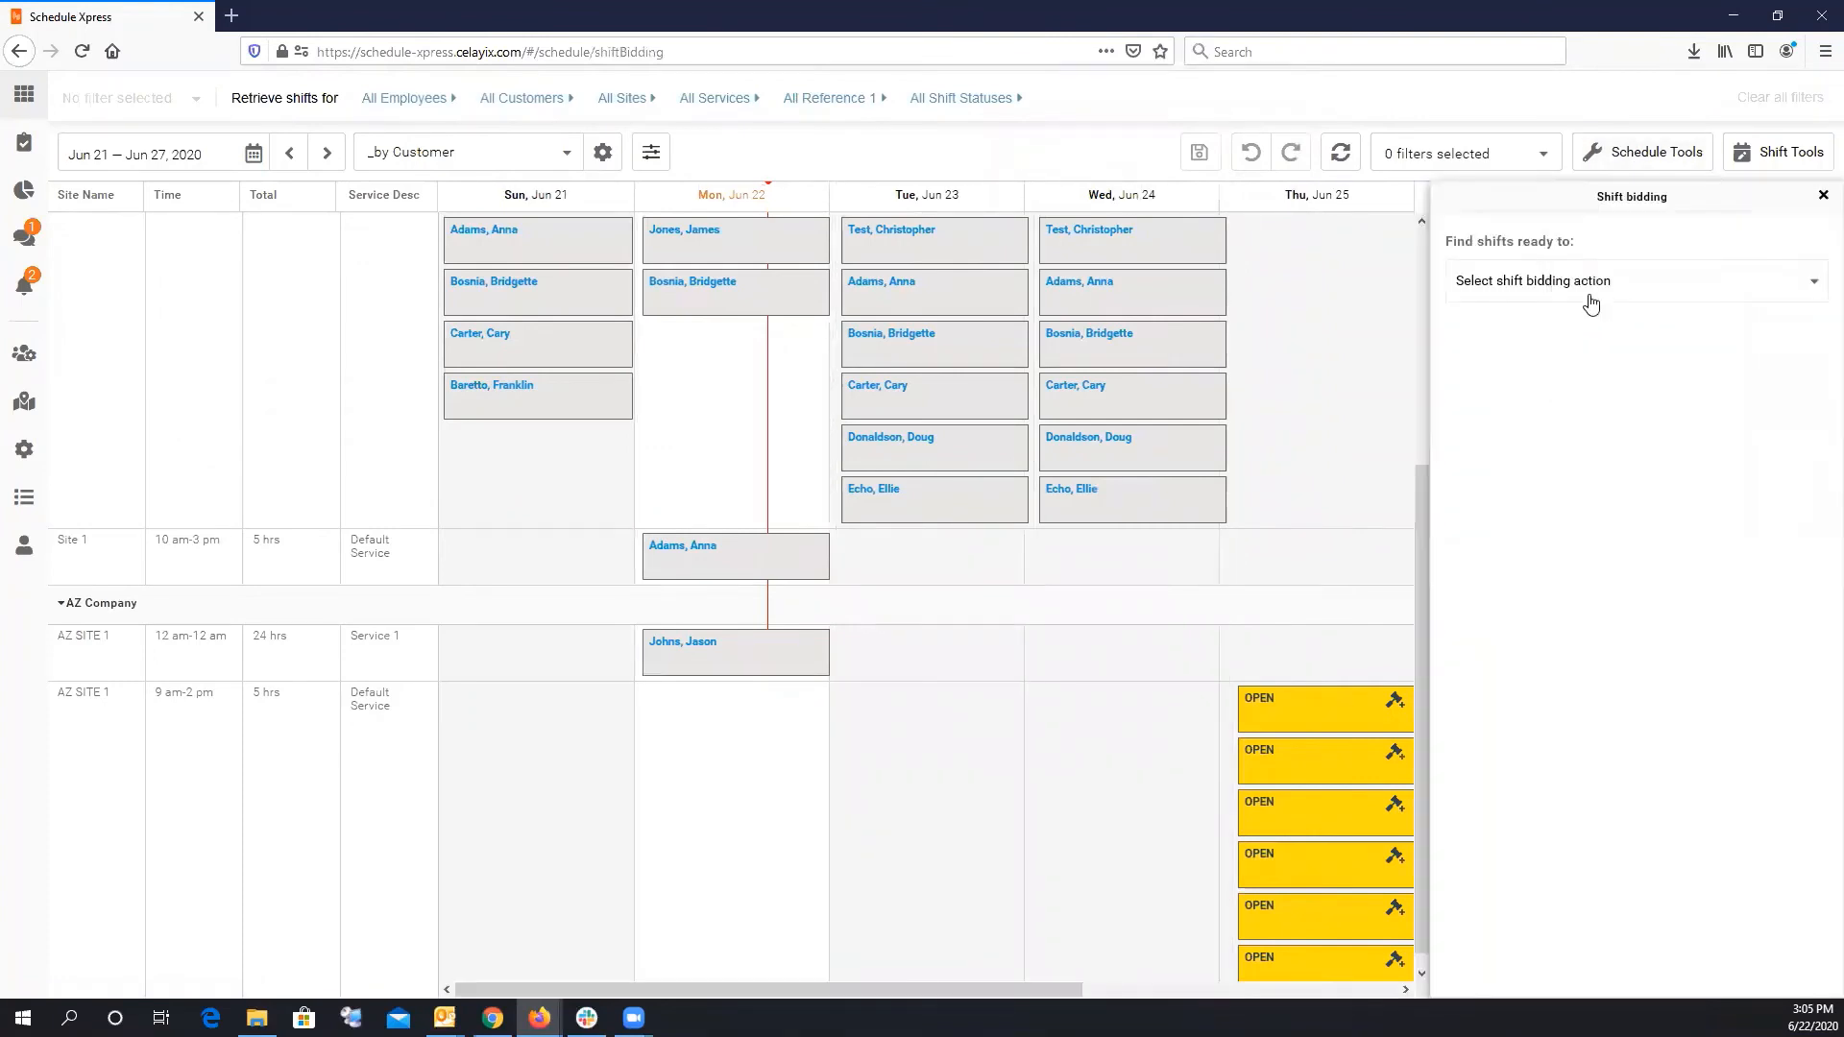
{"action": "left_click", "coordinate": [1588, 297]}
{"action": "left_click", "coordinate": [1527, 374]}
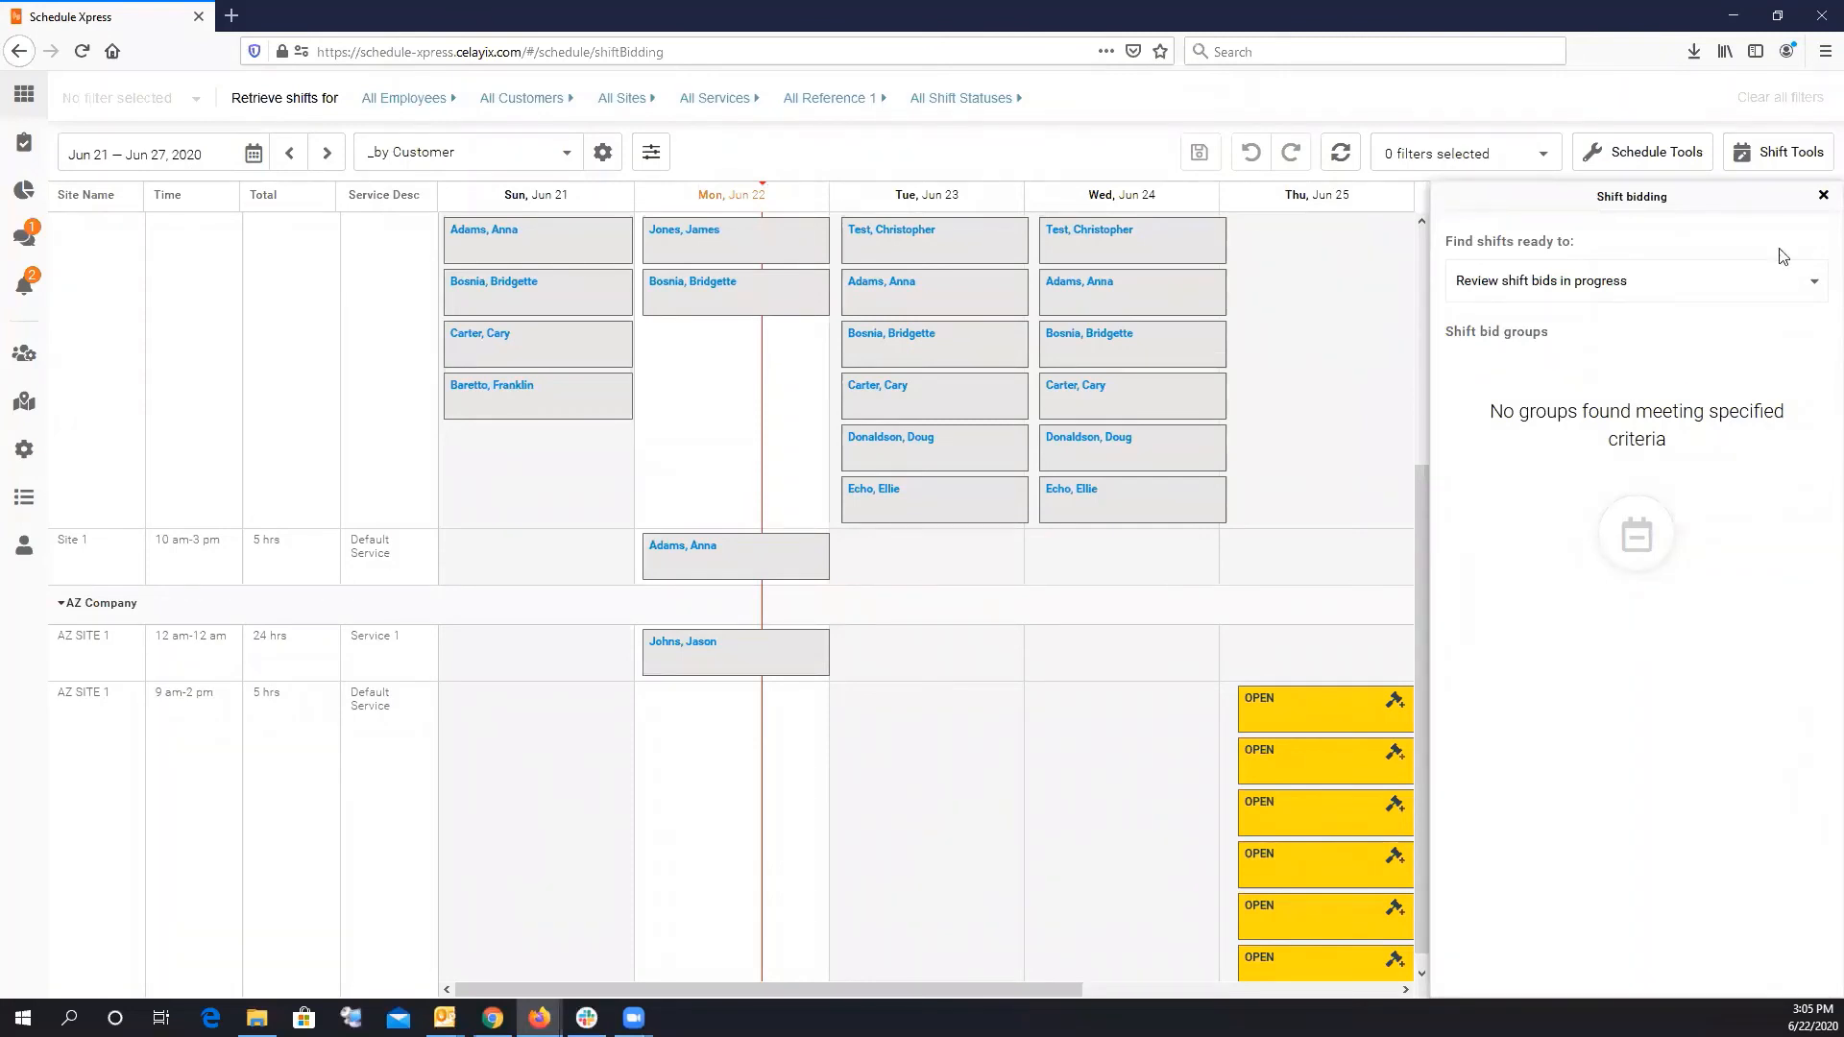
Switch shift bidding to assigning shift bids and expand the 06/25/2020 group to list the employees who bid.
{"action": "left_click", "coordinate": [1770, 279]}
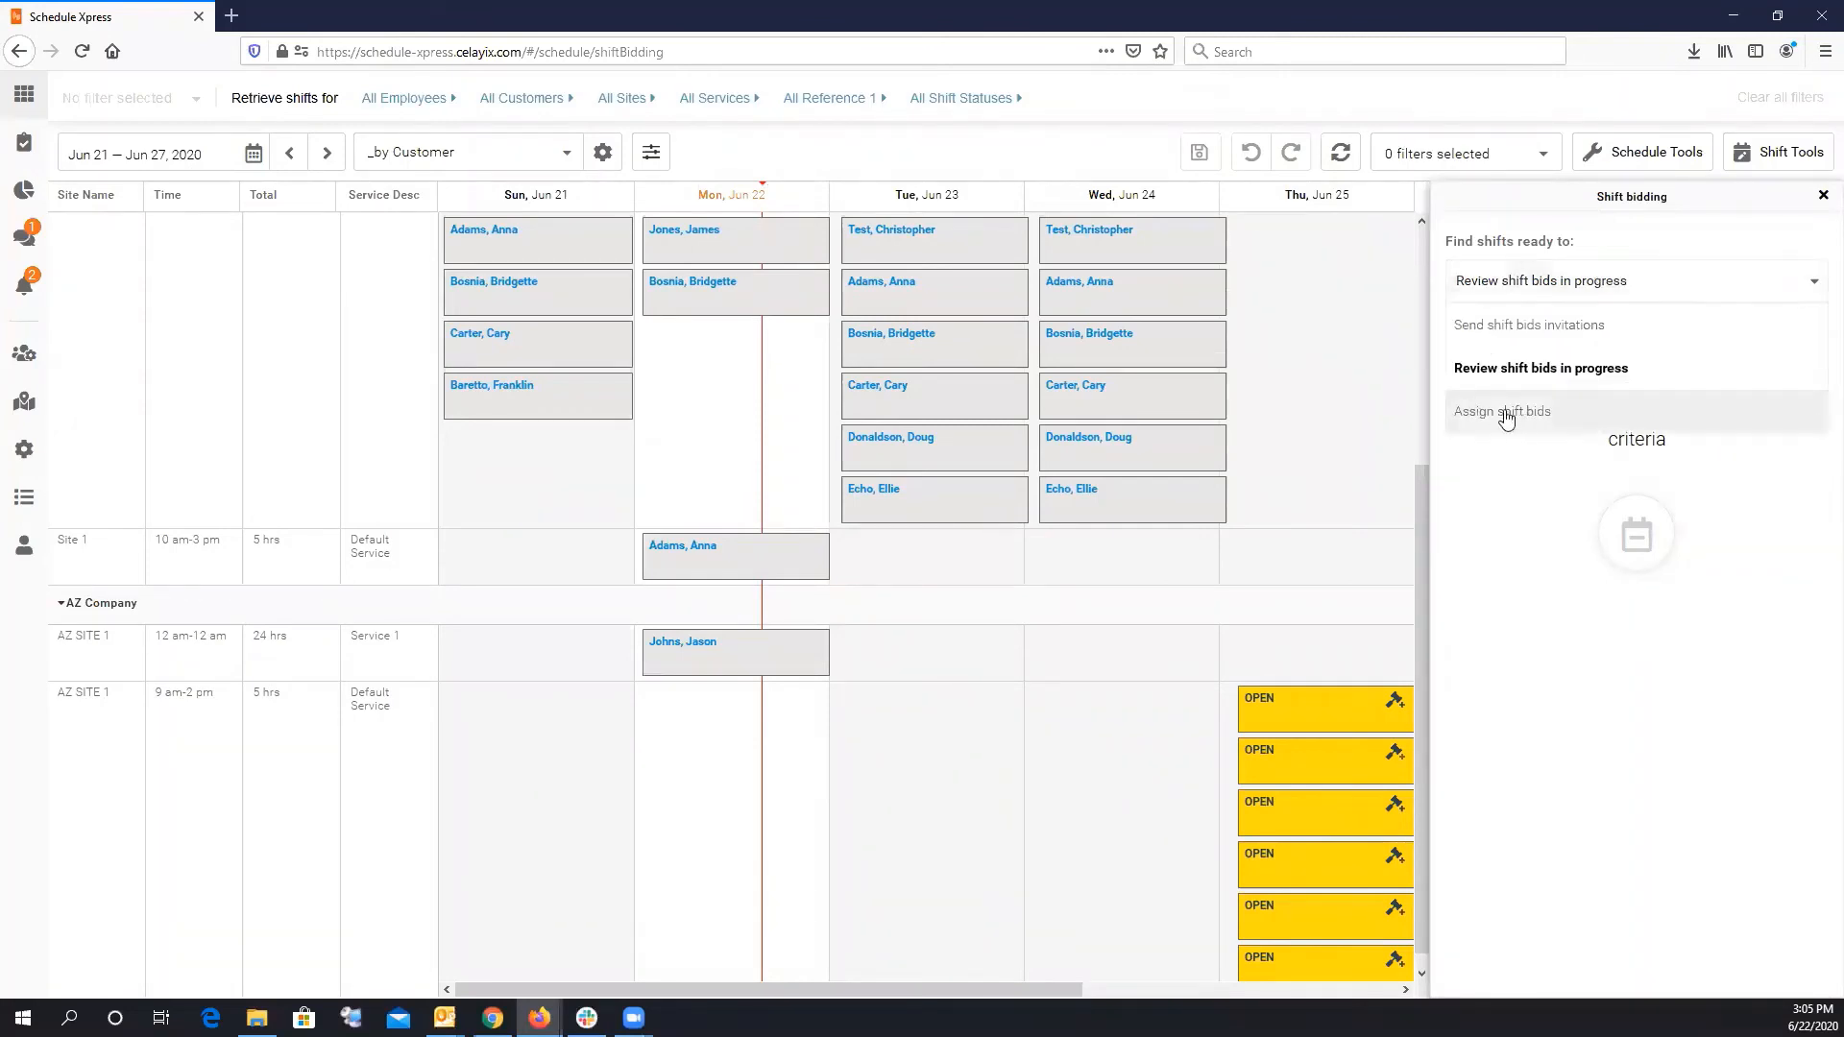
{"action": "left_click", "coordinate": [1507, 413]}
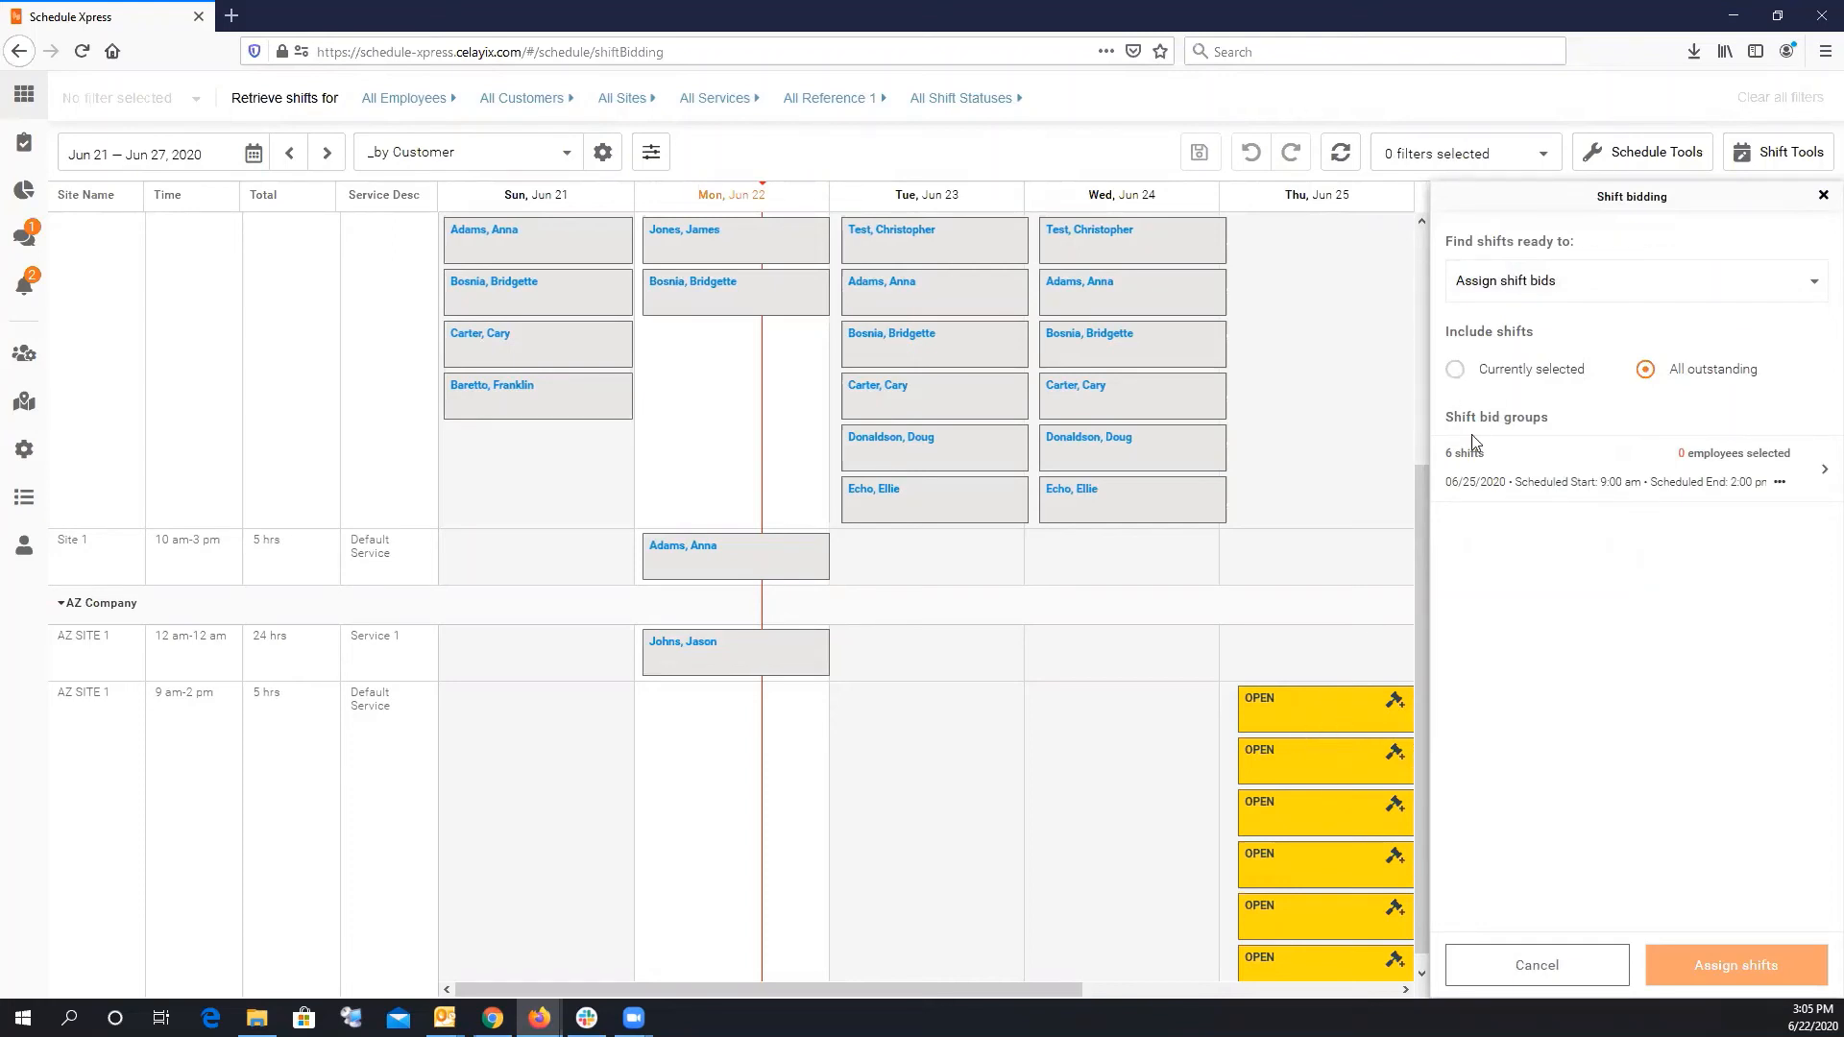
{"action": "left_click", "coordinate": [1644, 471]}
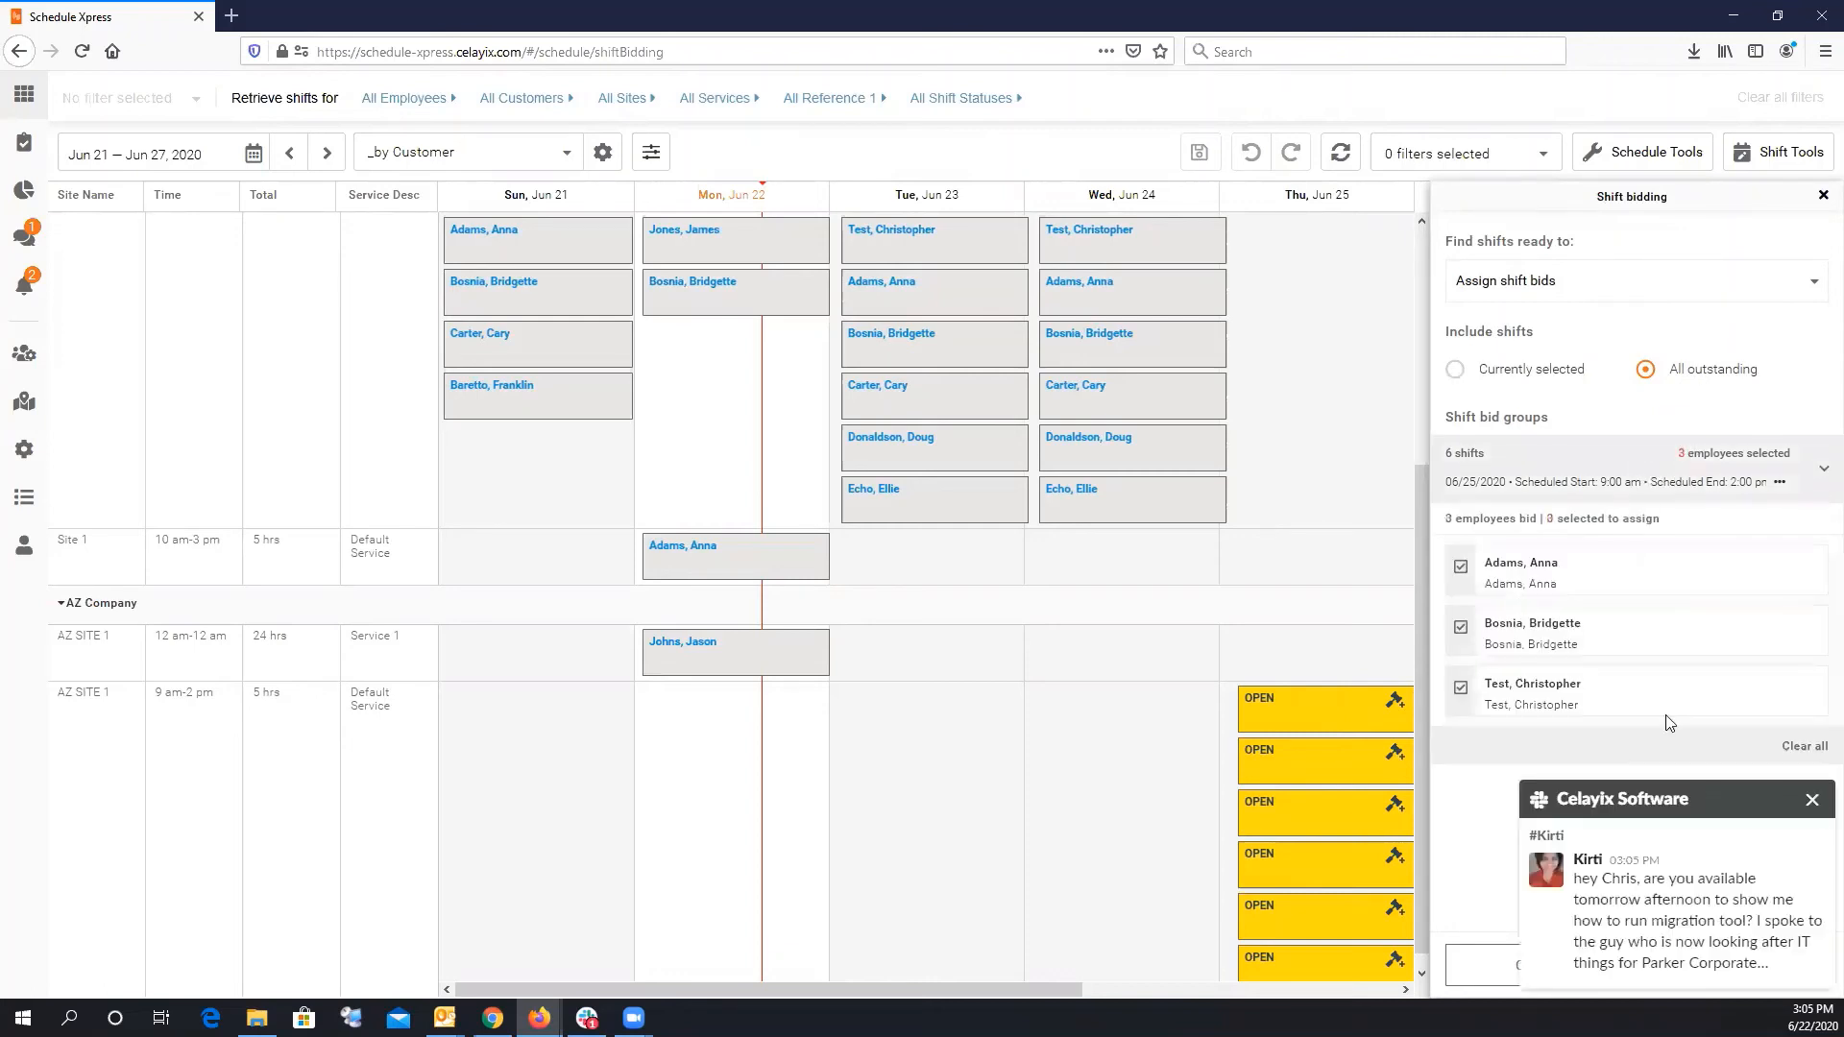
{"action": "left_click", "coordinate": [1815, 805]}
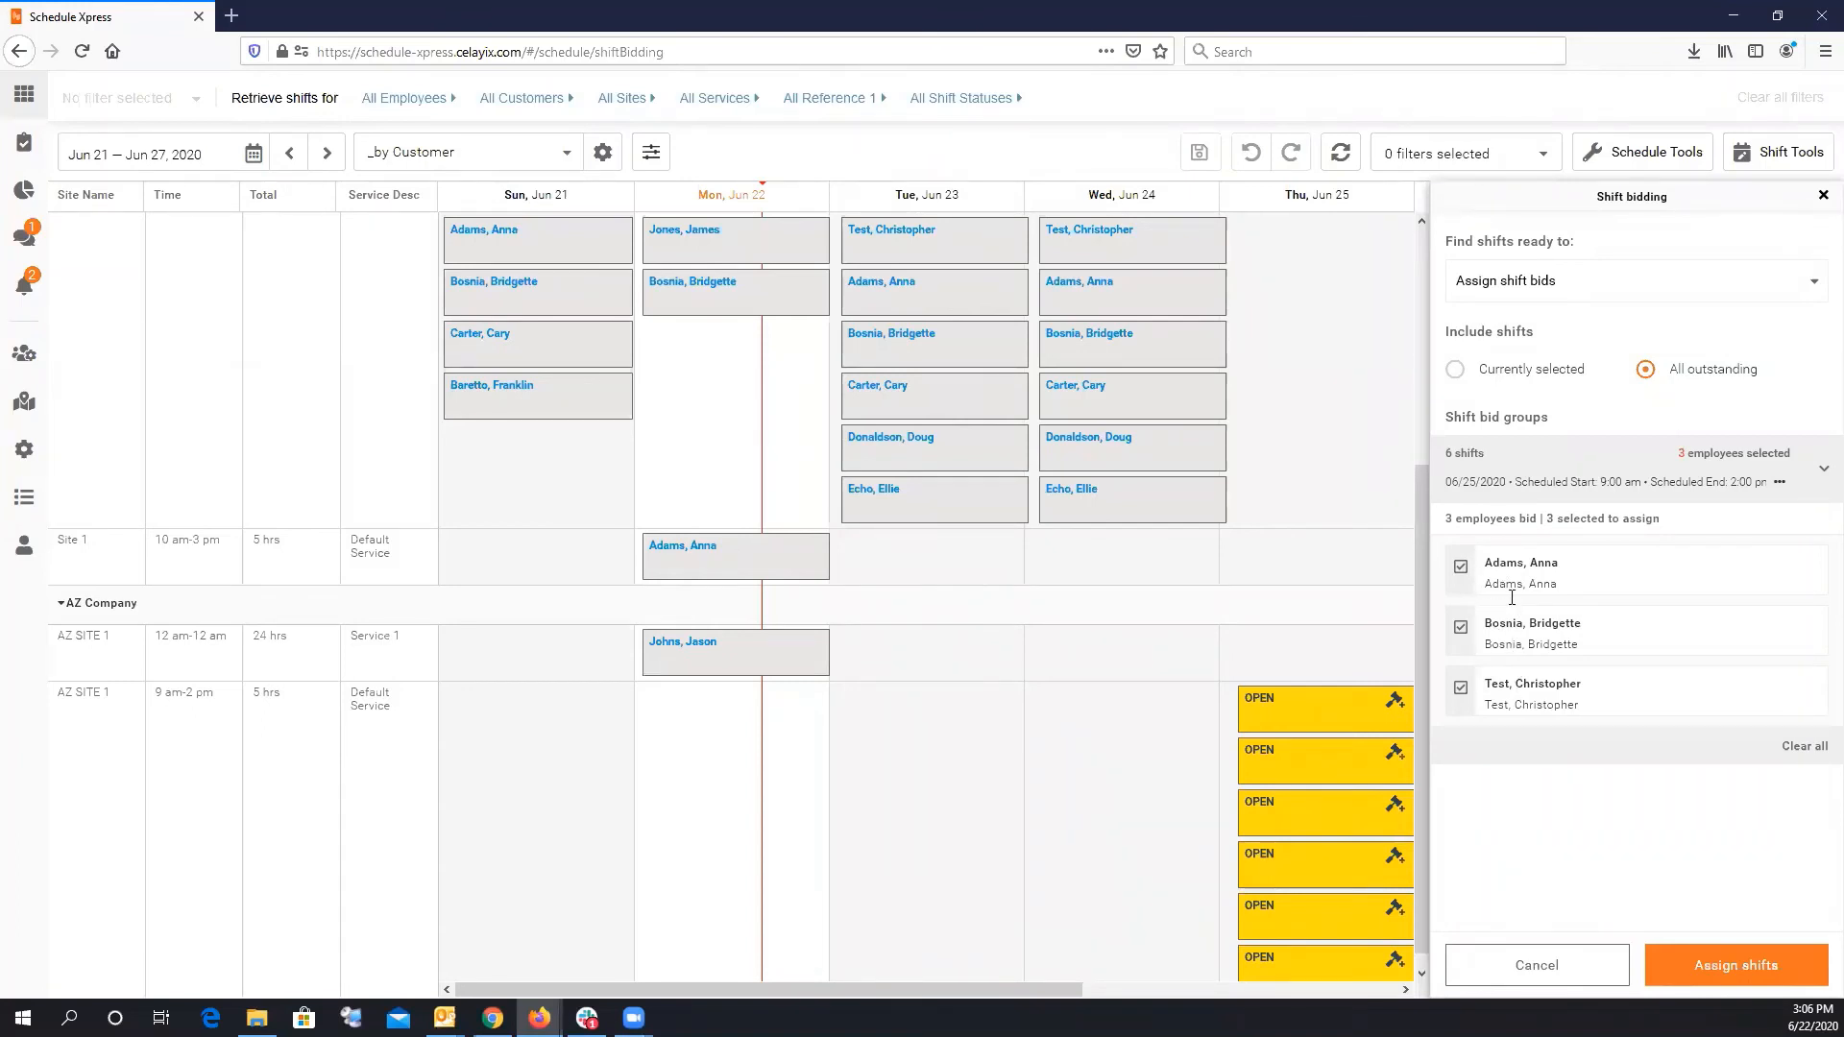
{"action": "left_click", "coordinate": [1460, 686]}
{"action": "left_click", "coordinate": [1461, 626]}
{"action": "left_click", "coordinate": [1461, 626]}
{"action": "left_click", "coordinate": [1460, 686]}
Assign the June 25 AZ SITE 1 shifts to all selected bidders and dismiss the resulting notice.
{"action": "left_click", "coordinate": [1767, 975]}
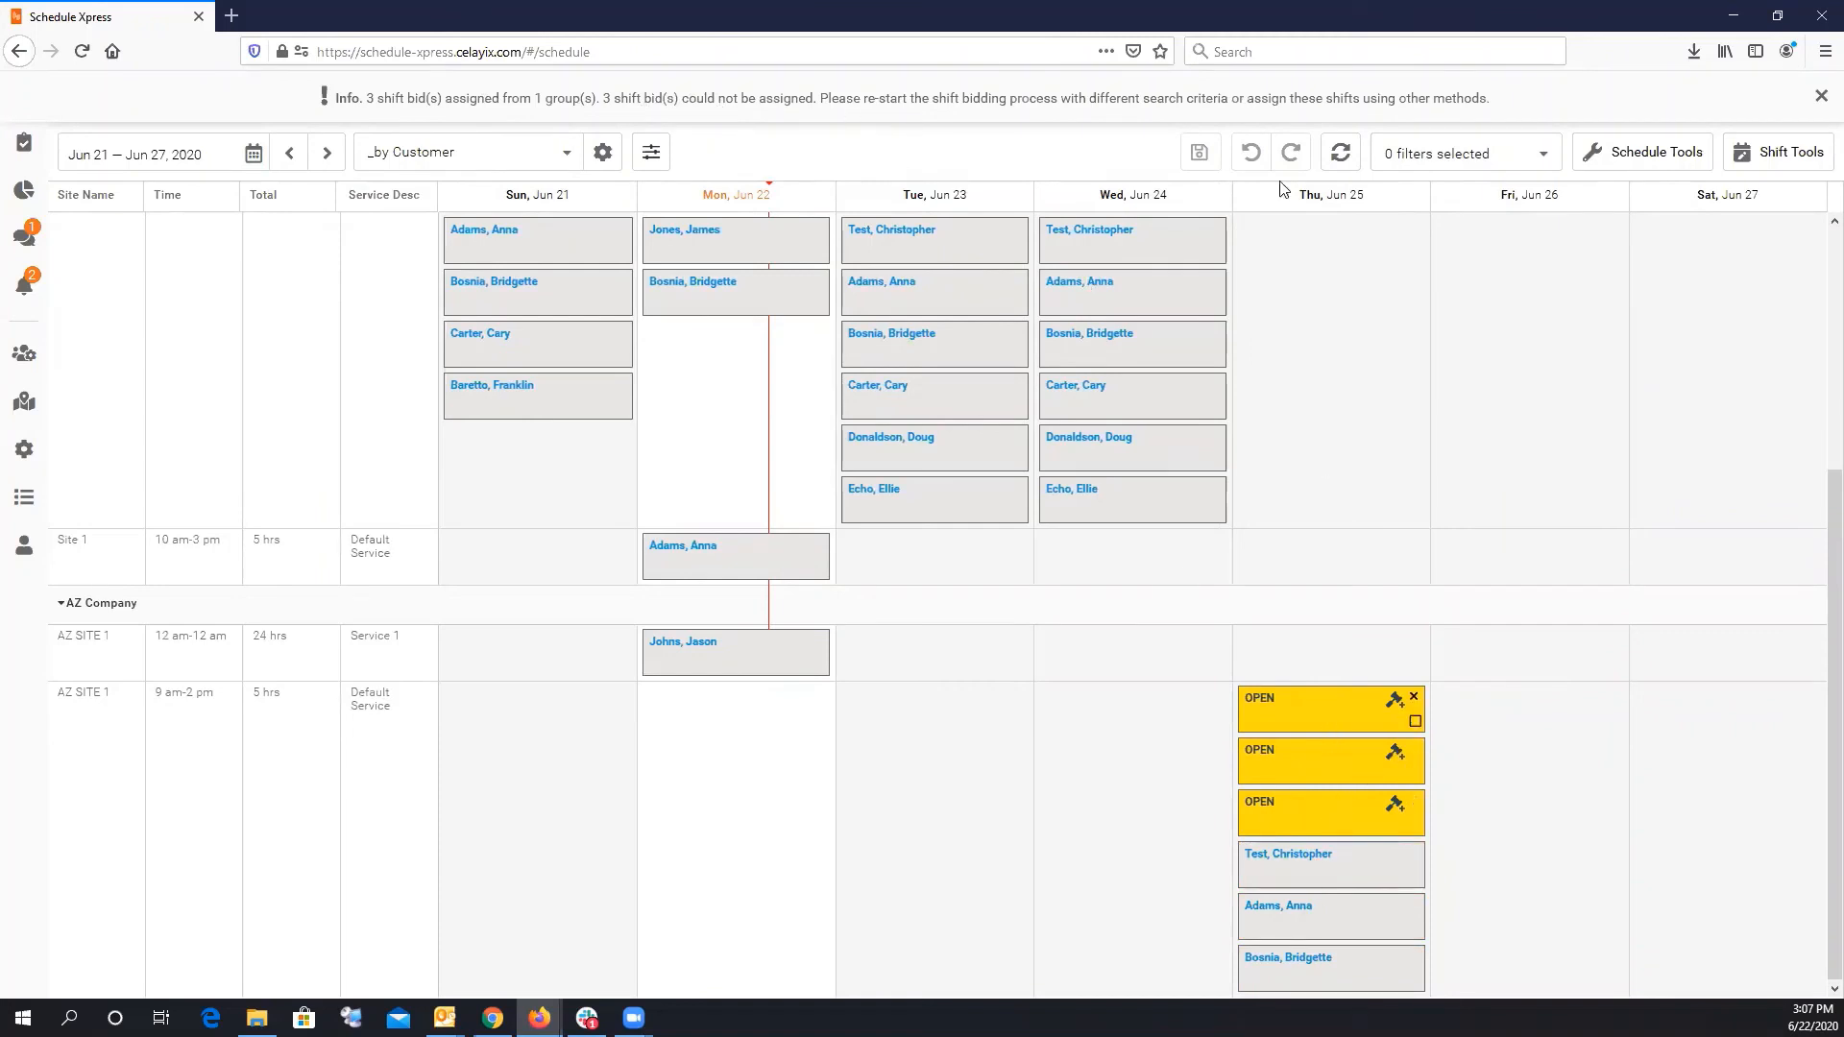
{"action": "left_click", "coordinate": [1820, 93]}
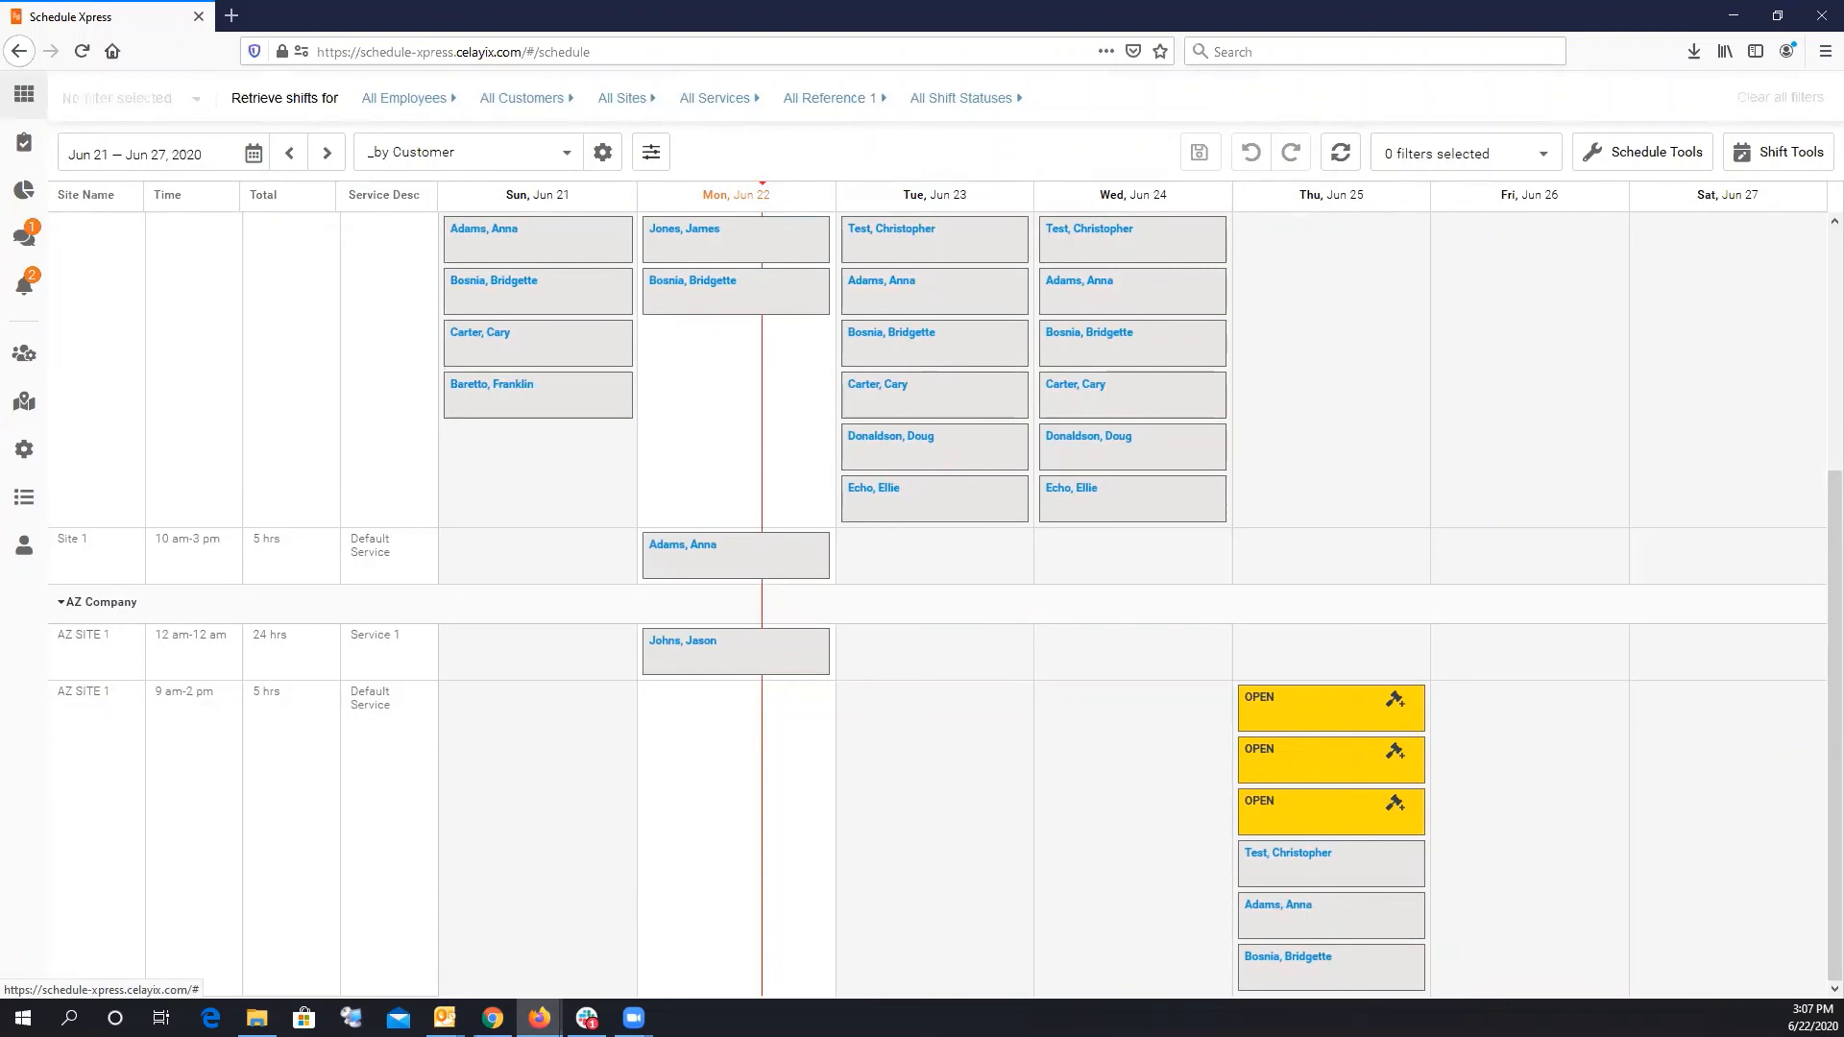
Switch to Team Xpress, refresh the employee's bid statuses and check the completed June 25 AZ SITE 1 bid.
{"action": "key", "text": "alt+Tab"}
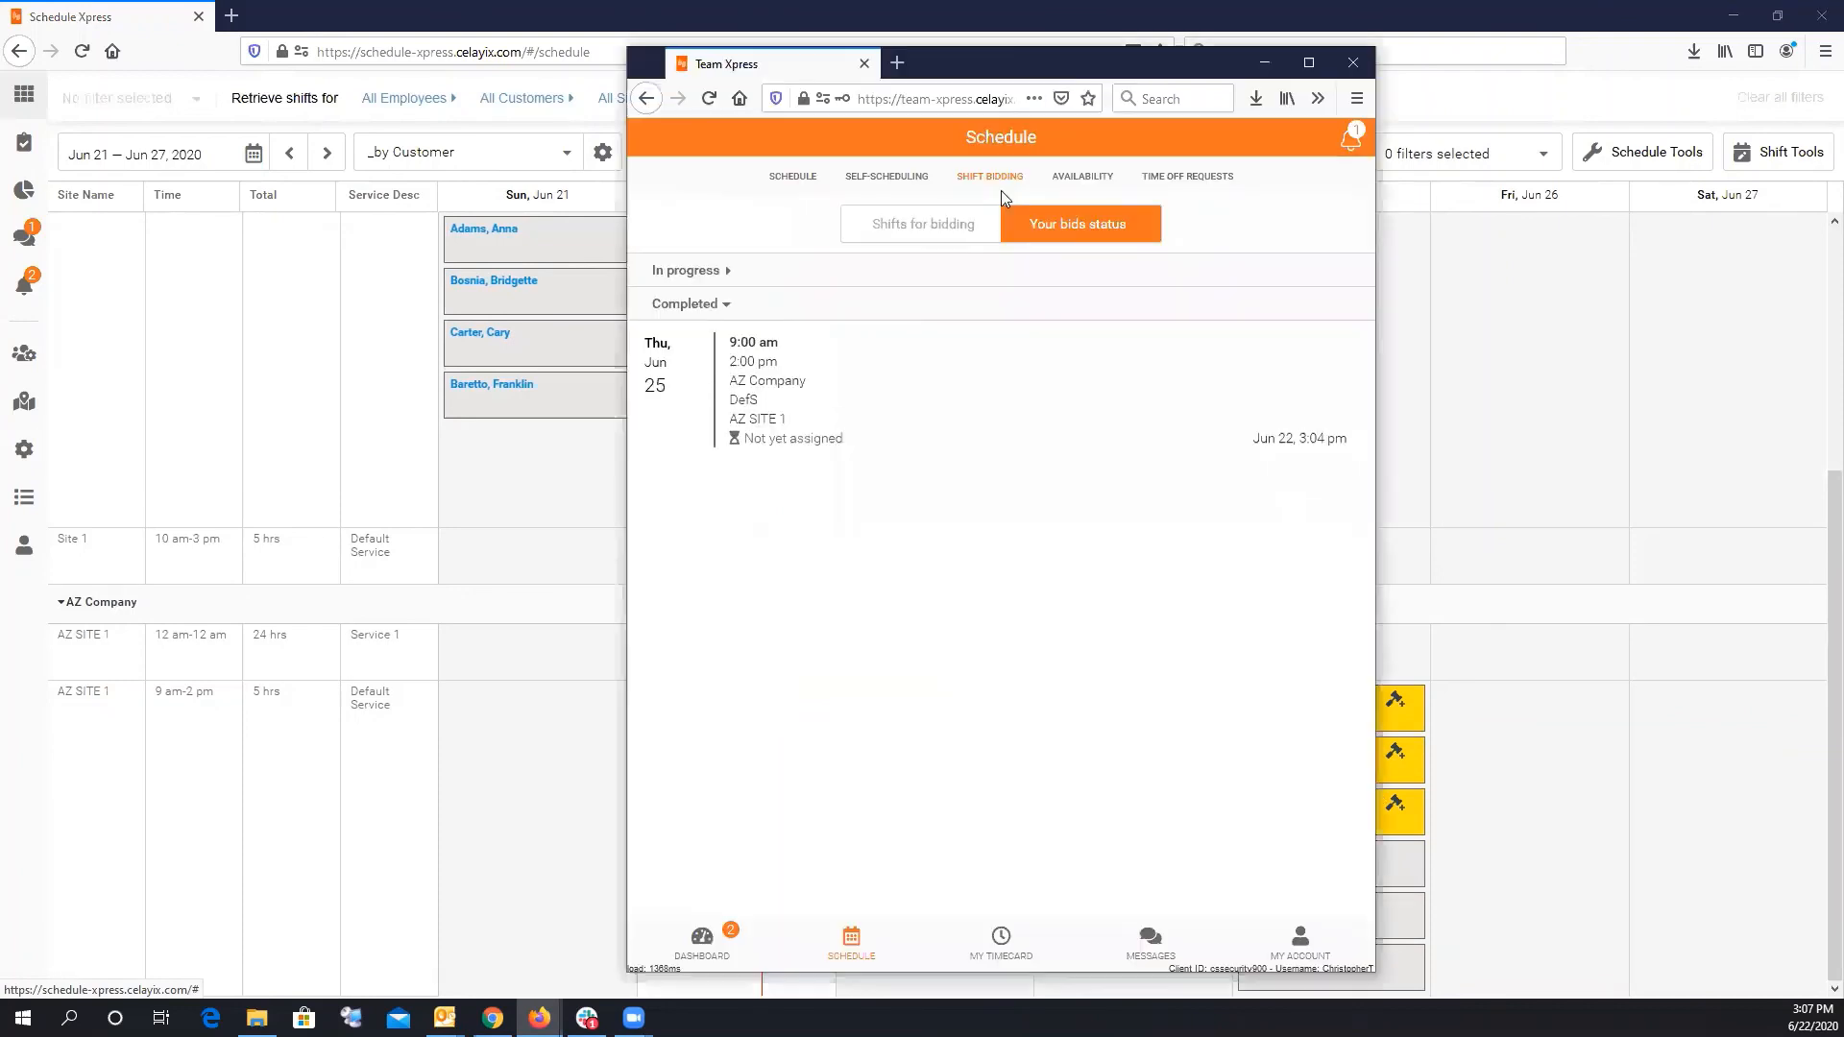
{"action": "left_click", "coordinate": [794, 179]}
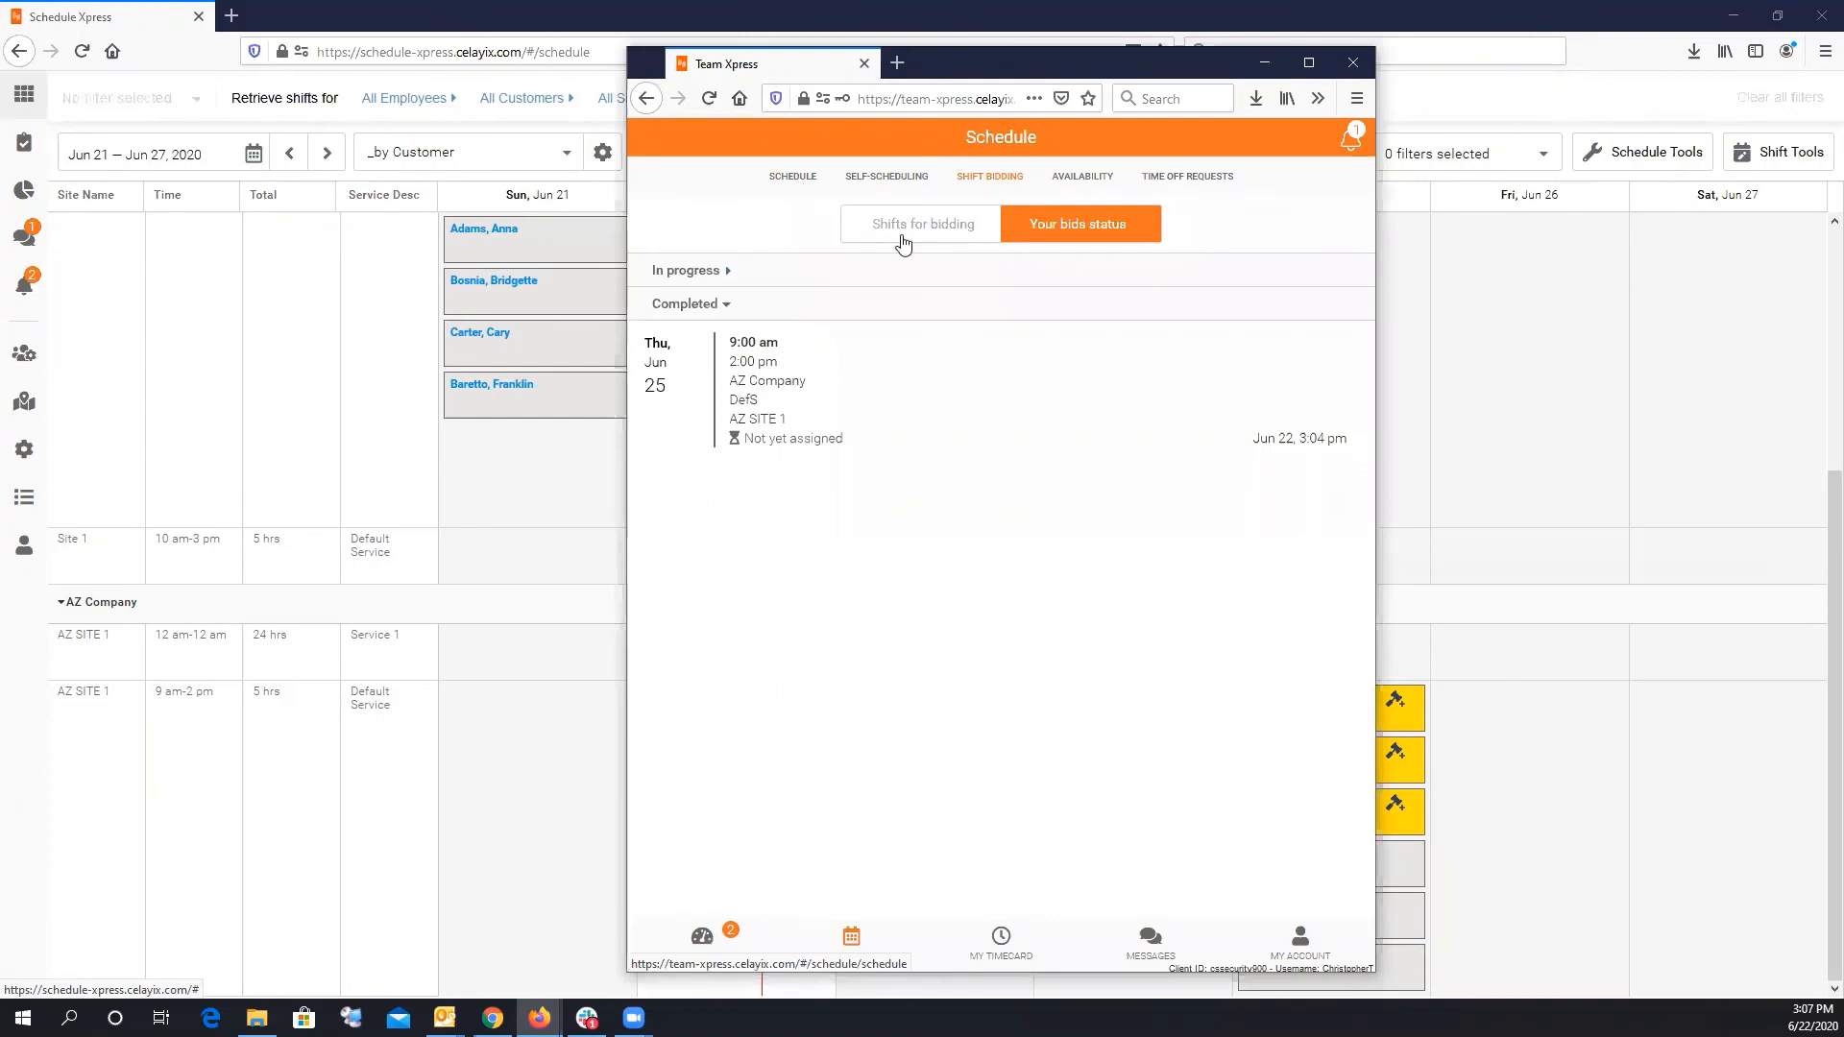
{"action": "left_click", "coordinate": [990, 176]}
{"action": "left_click", "coordinate": [1083, 231]}
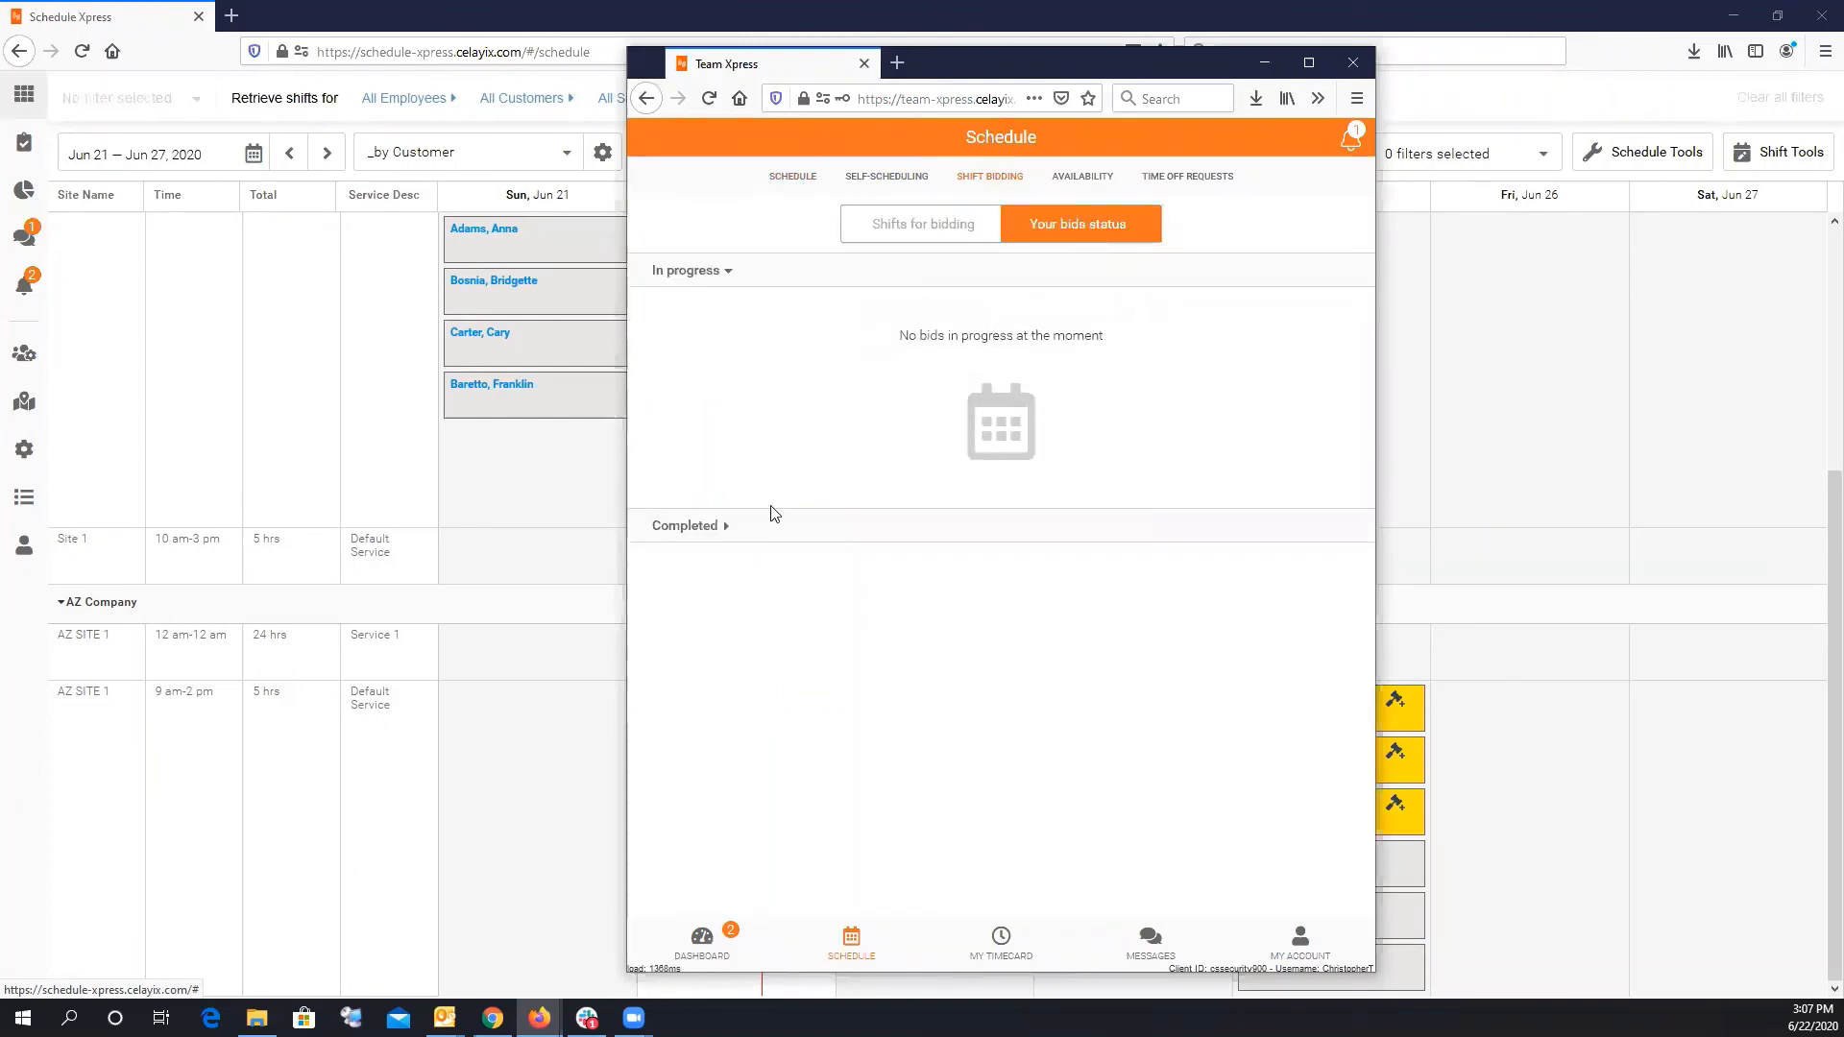
{"action": "left_click", "coordinate": [695, 528]}
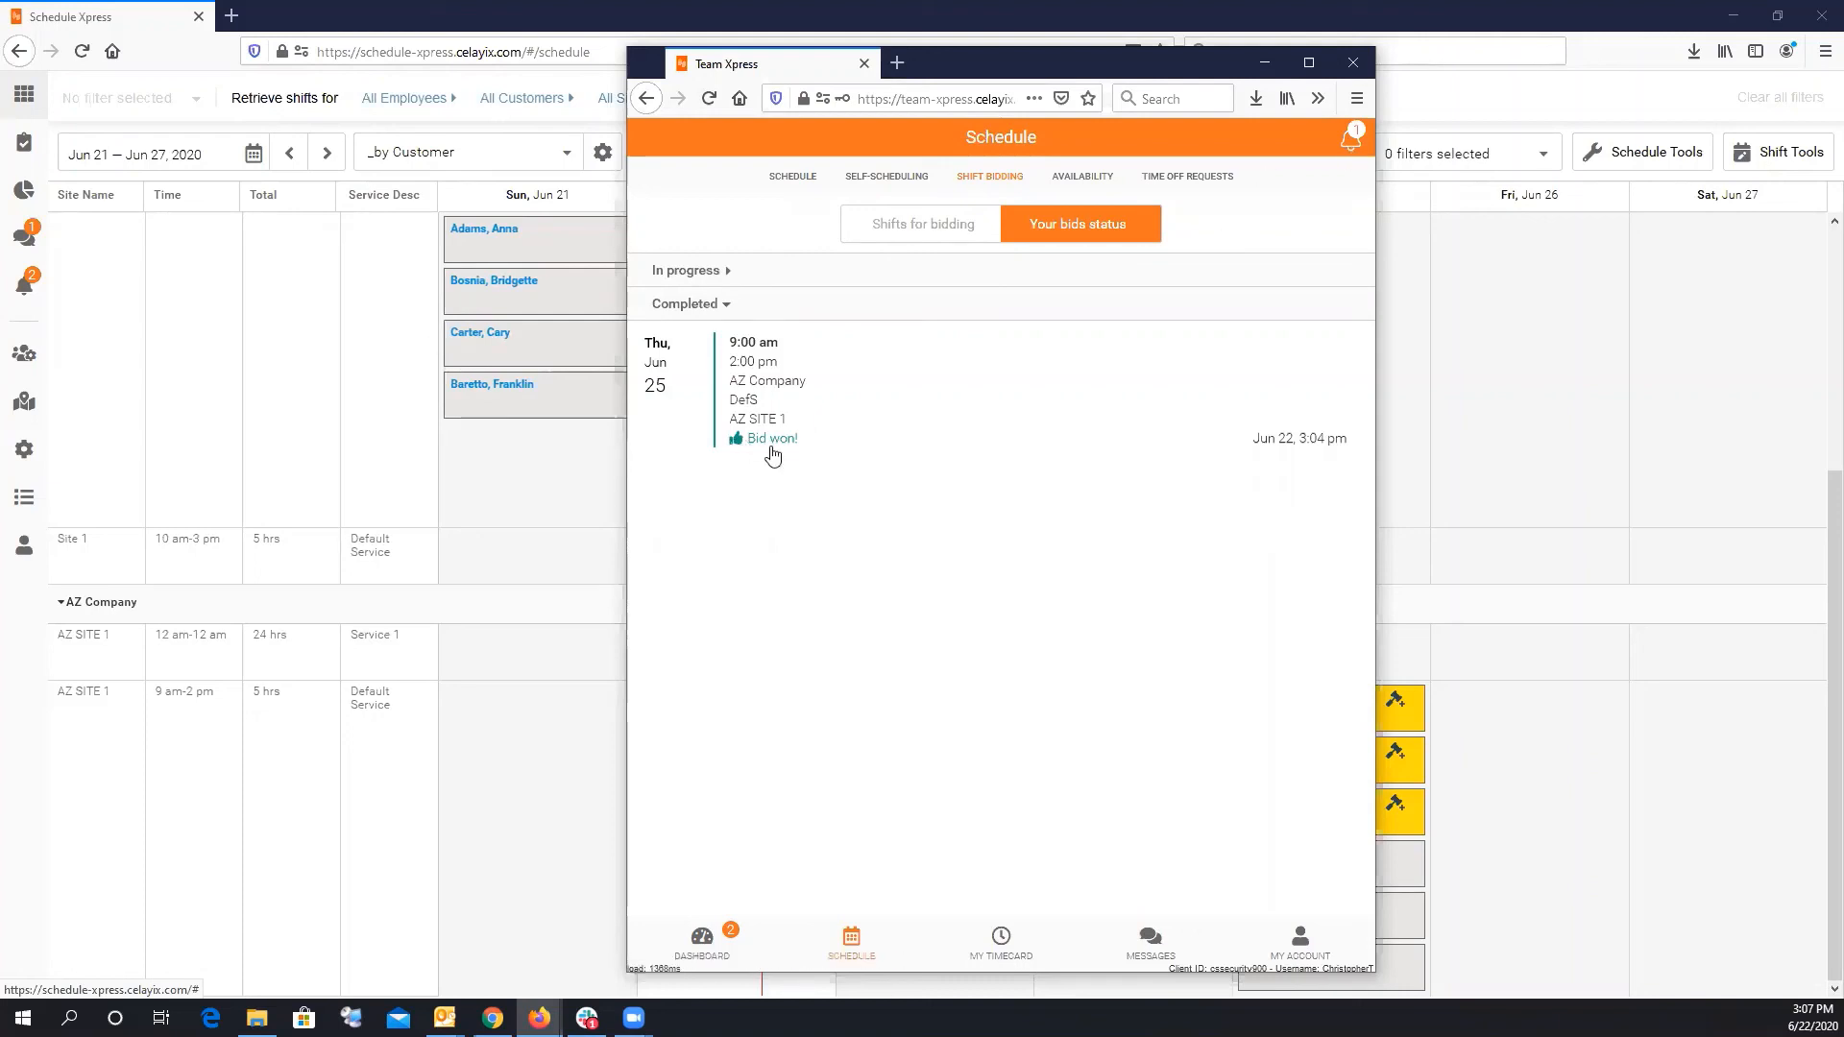
Check the employee's June 2020 schedule for the June 25 AZ SITE 1 shift and return to Schedule Xpress.
{"action": "key", "text": "alt+Tab"}
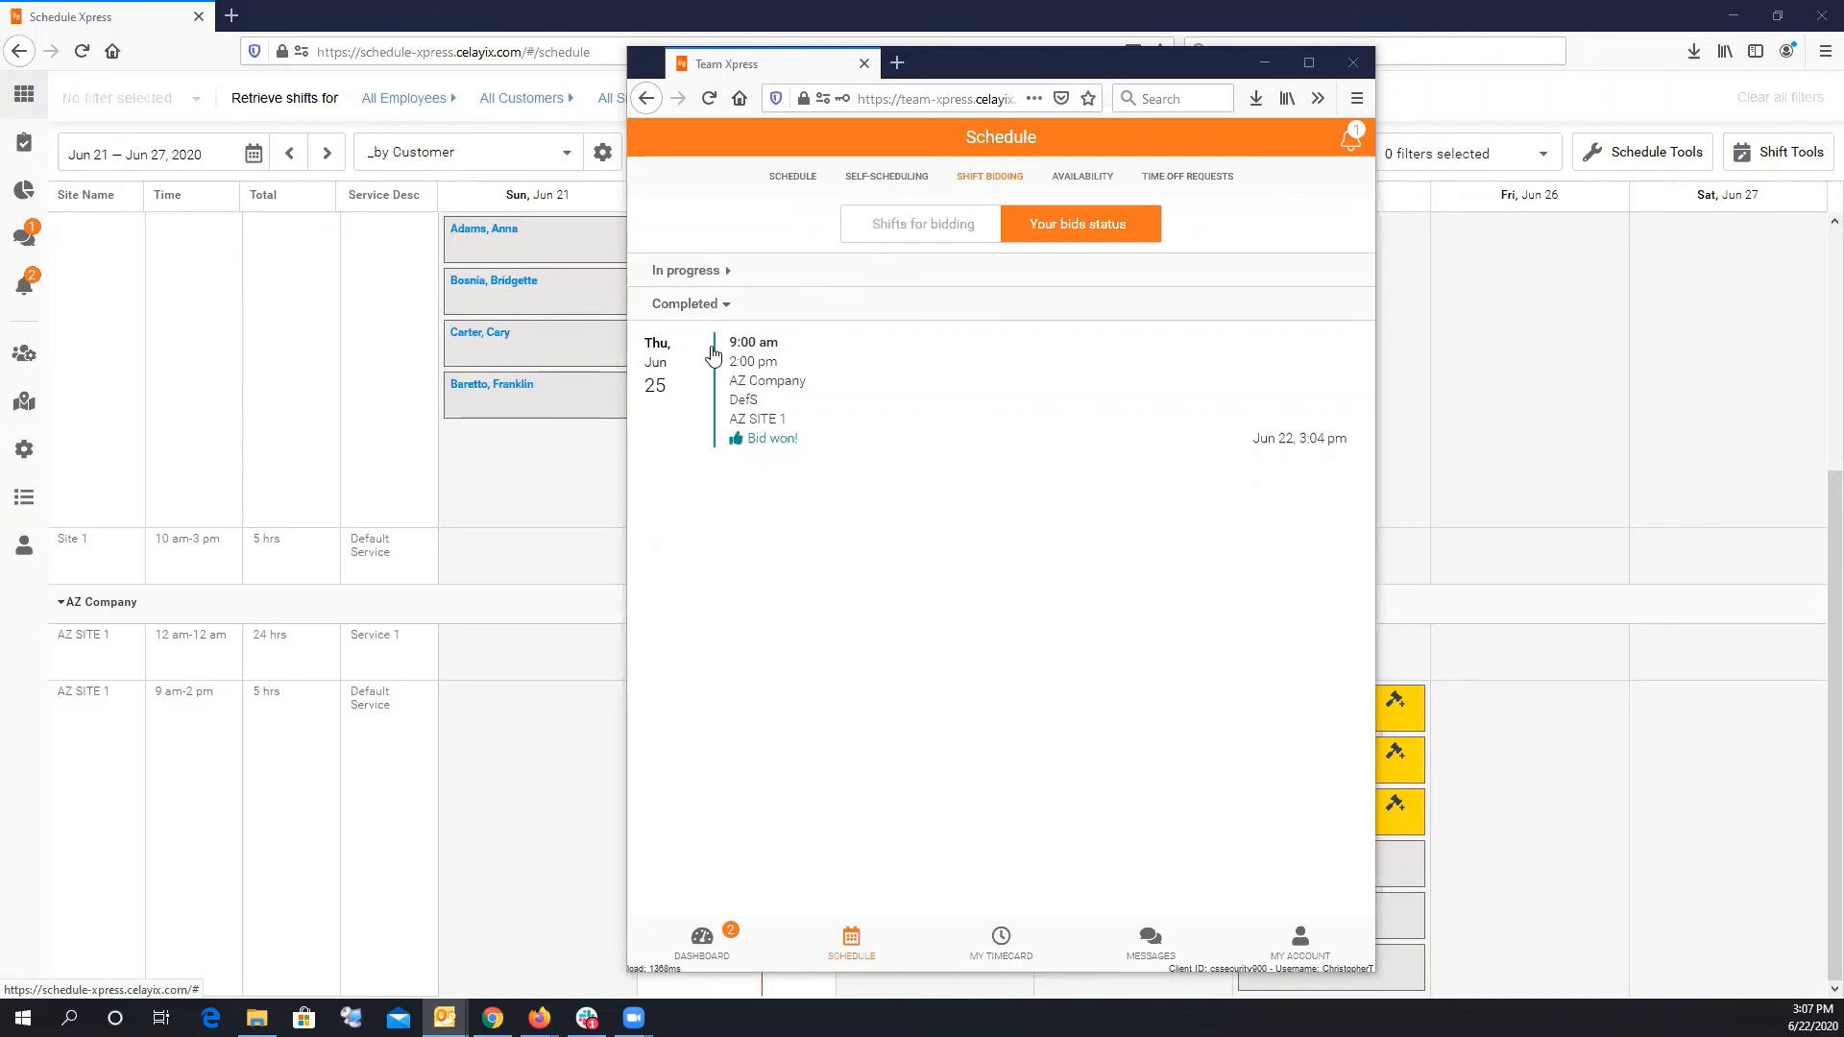
{"action": "left_click", "coordinate": [792, 178]}
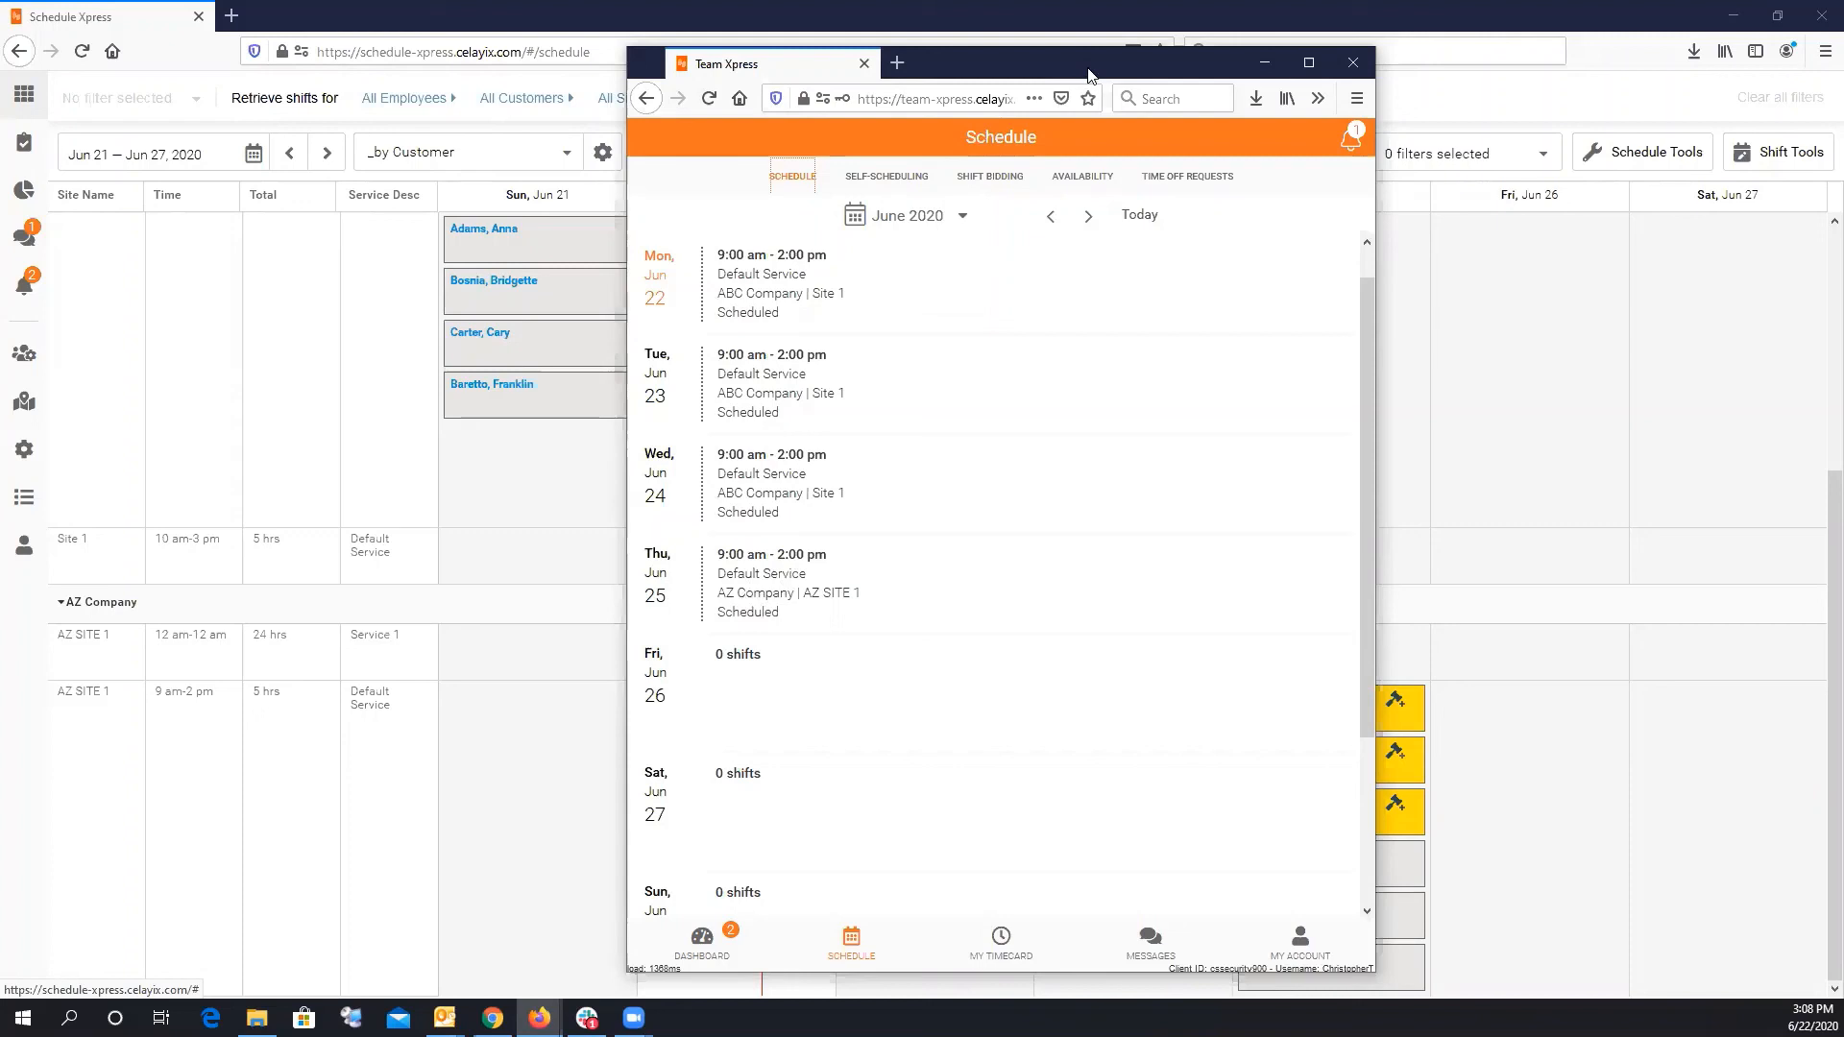
{"action": "left_click", "coordinate": [1264, 62]}
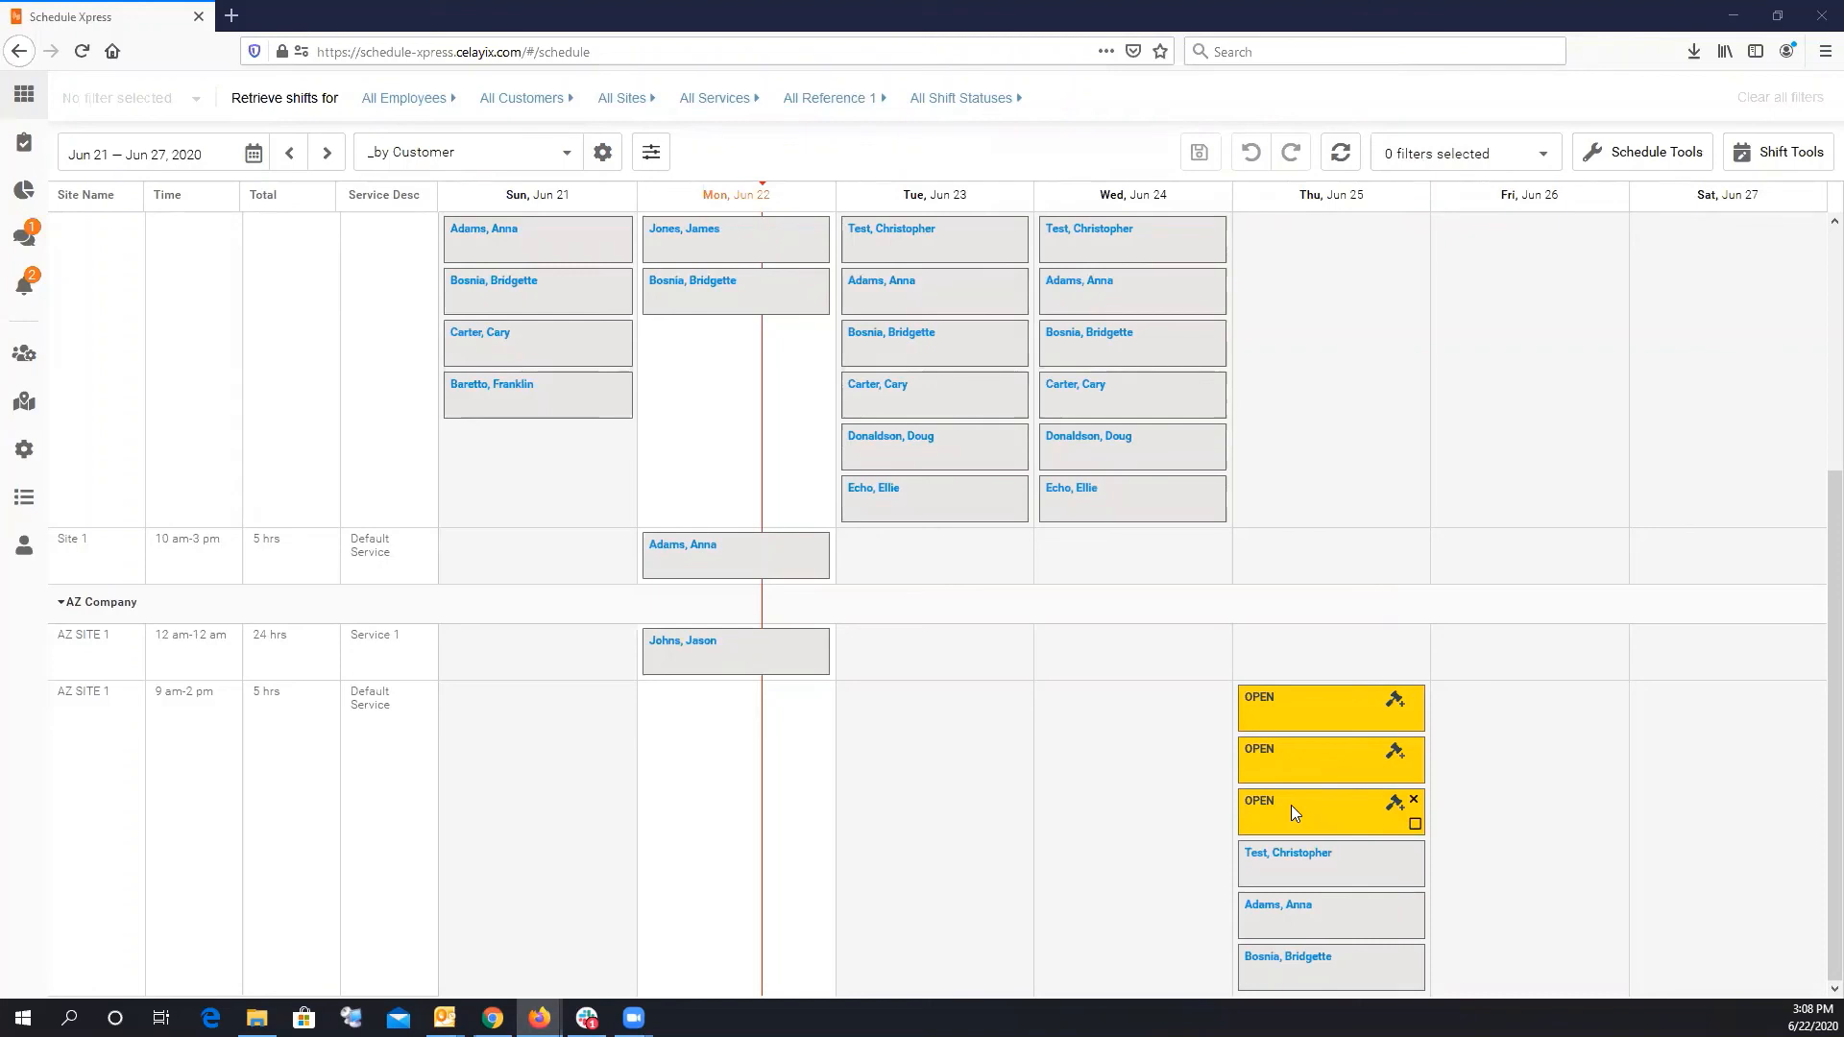
Bulk-edit the three remaining open June 25 AZ SITE 1 shifts so they are not published for shift bidding.
{"action": "left_click", "coordinate": [1400, 813]}
{"action": "right_click", "coordinate": [1321, 707]}
{"action": "left_click", "coordinate": [1341, 733]}
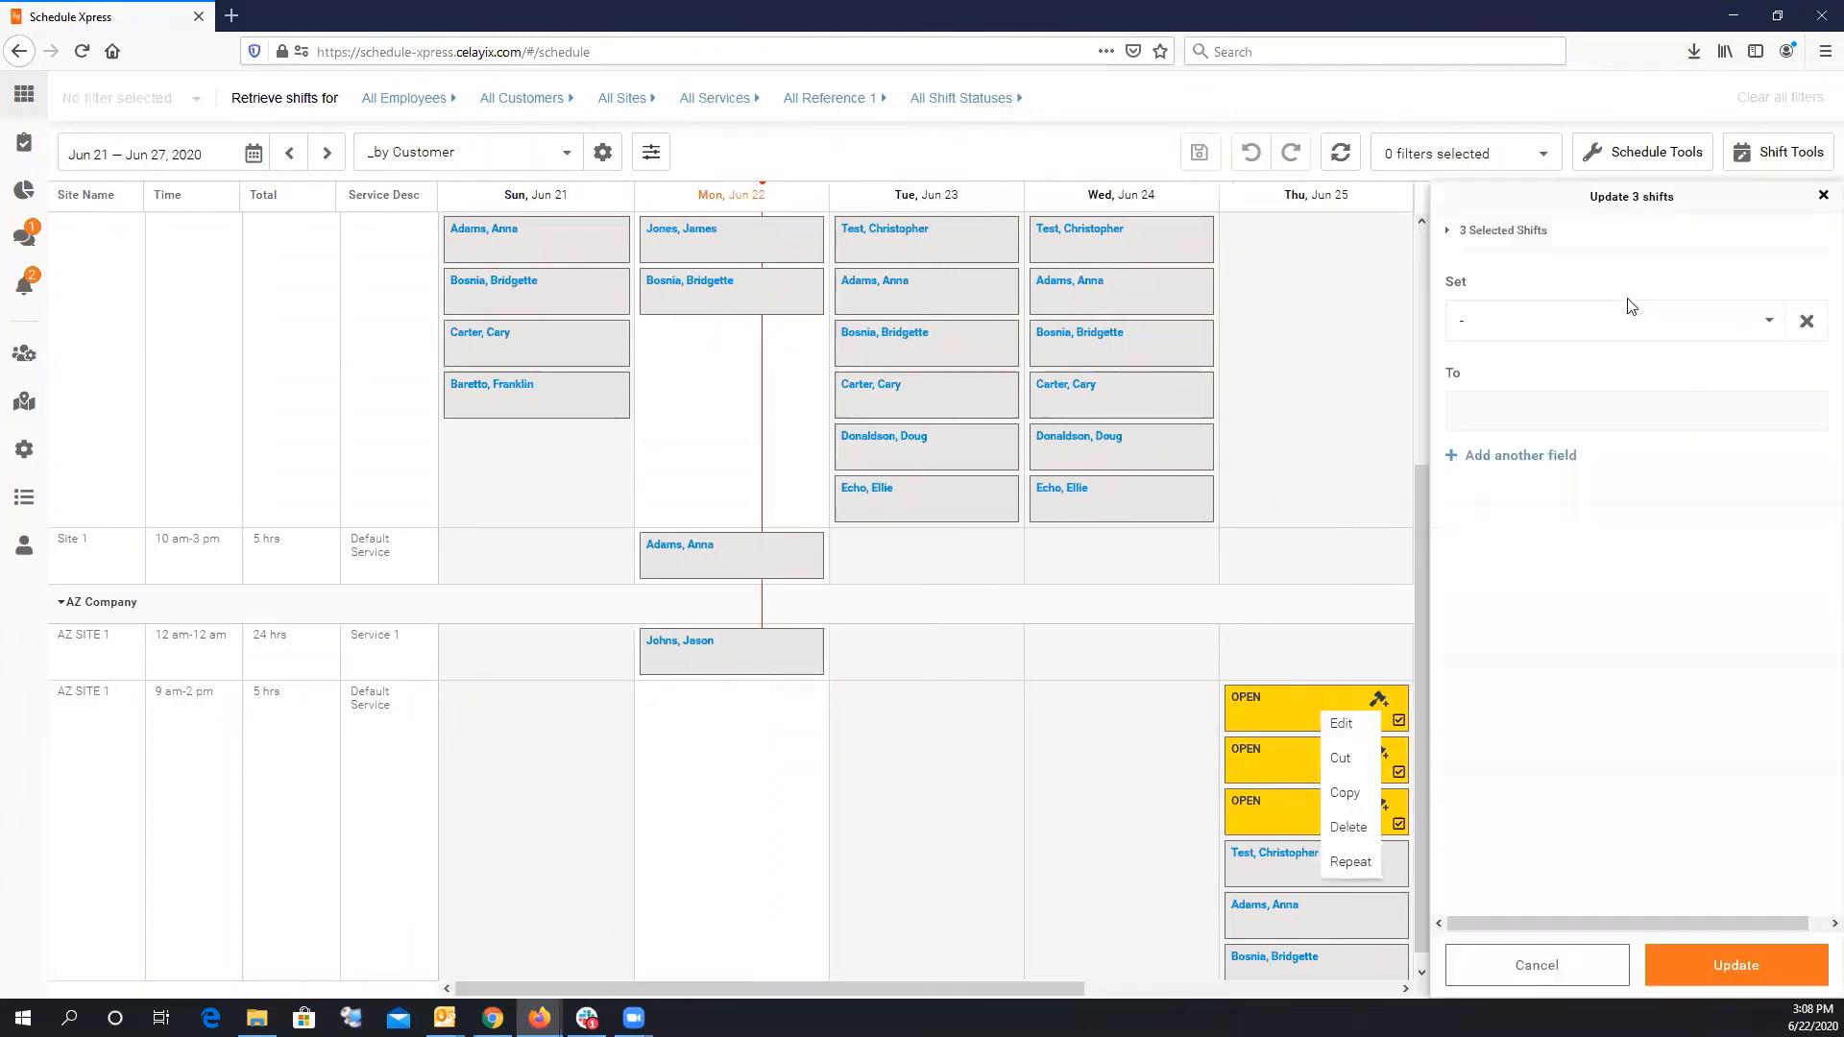
{"action": "left_click", "coordinate": [1543, 331]}
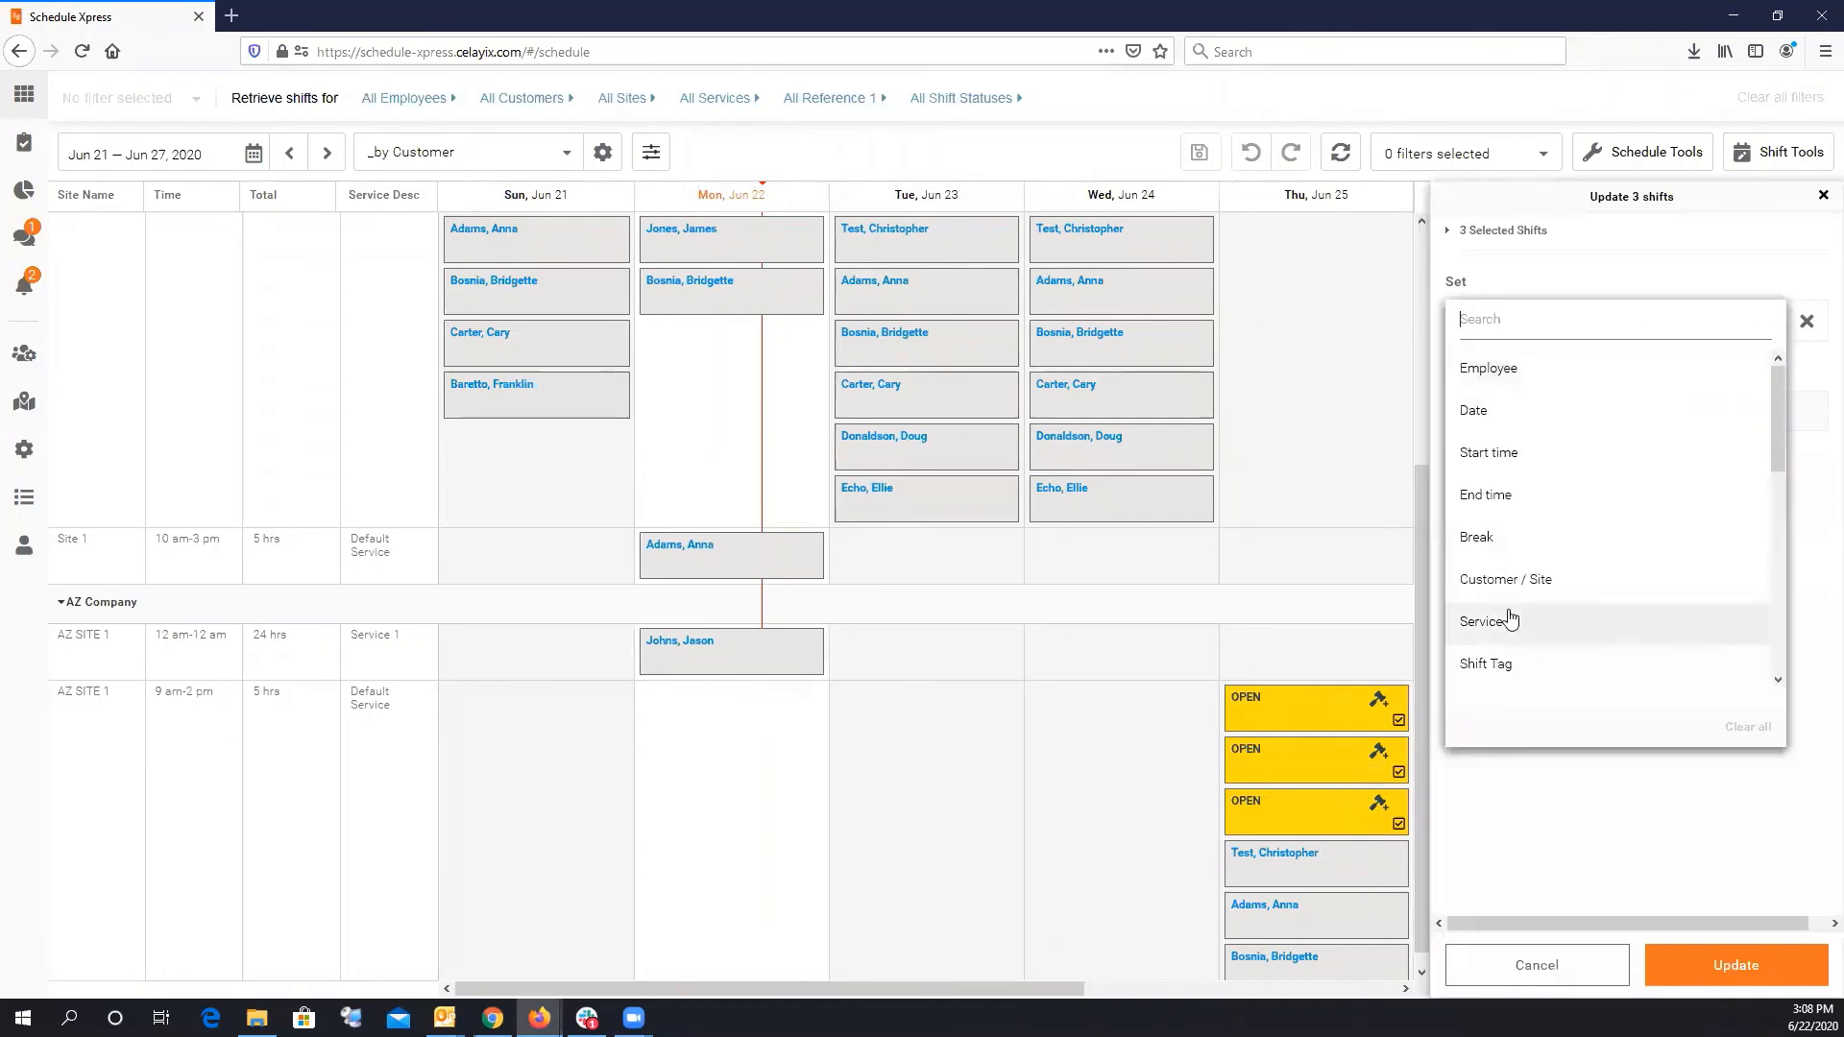
{"action": "scroll", "coordinate": [1515, 576], "scroll_direction": "down", "scroll_amount": 2}
{"action": "scroll", "coordinate": [1515, 548], "scroll_direction": "down", "scroll_amount": 3}
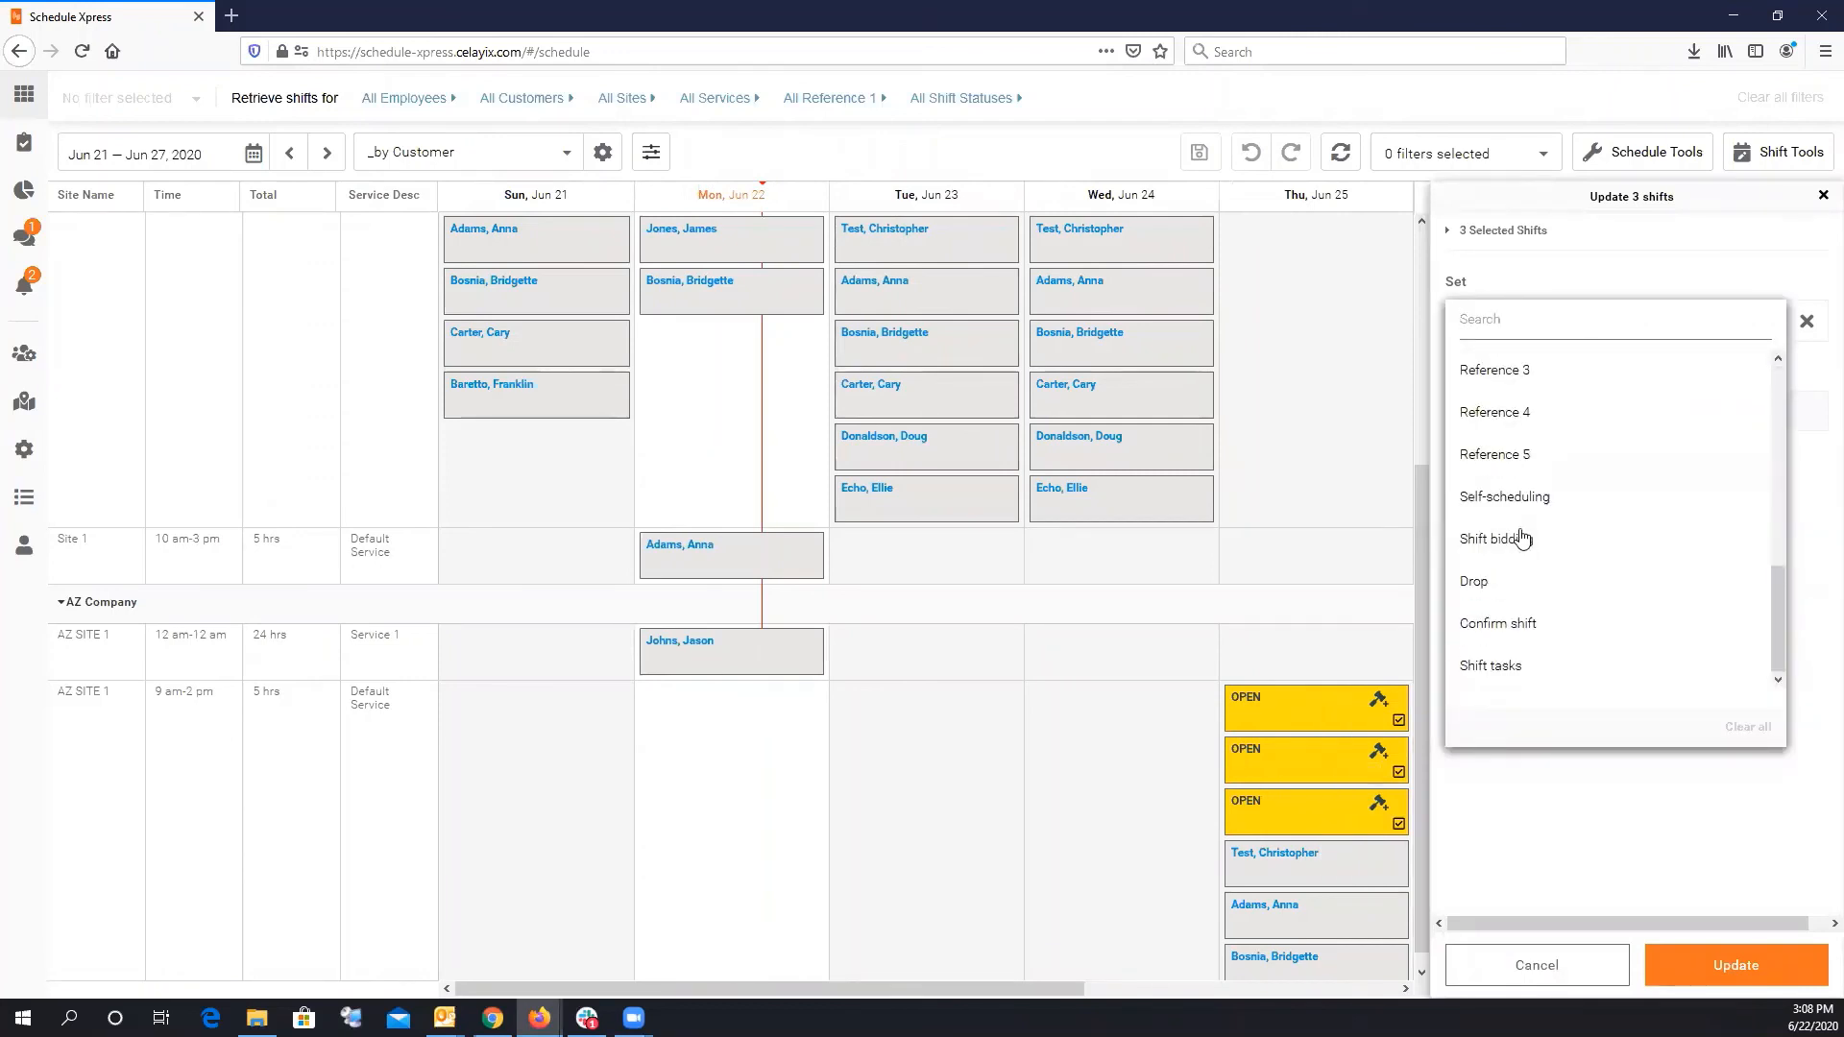
{"action": "left_click", "coordinate": [1517, 537]}
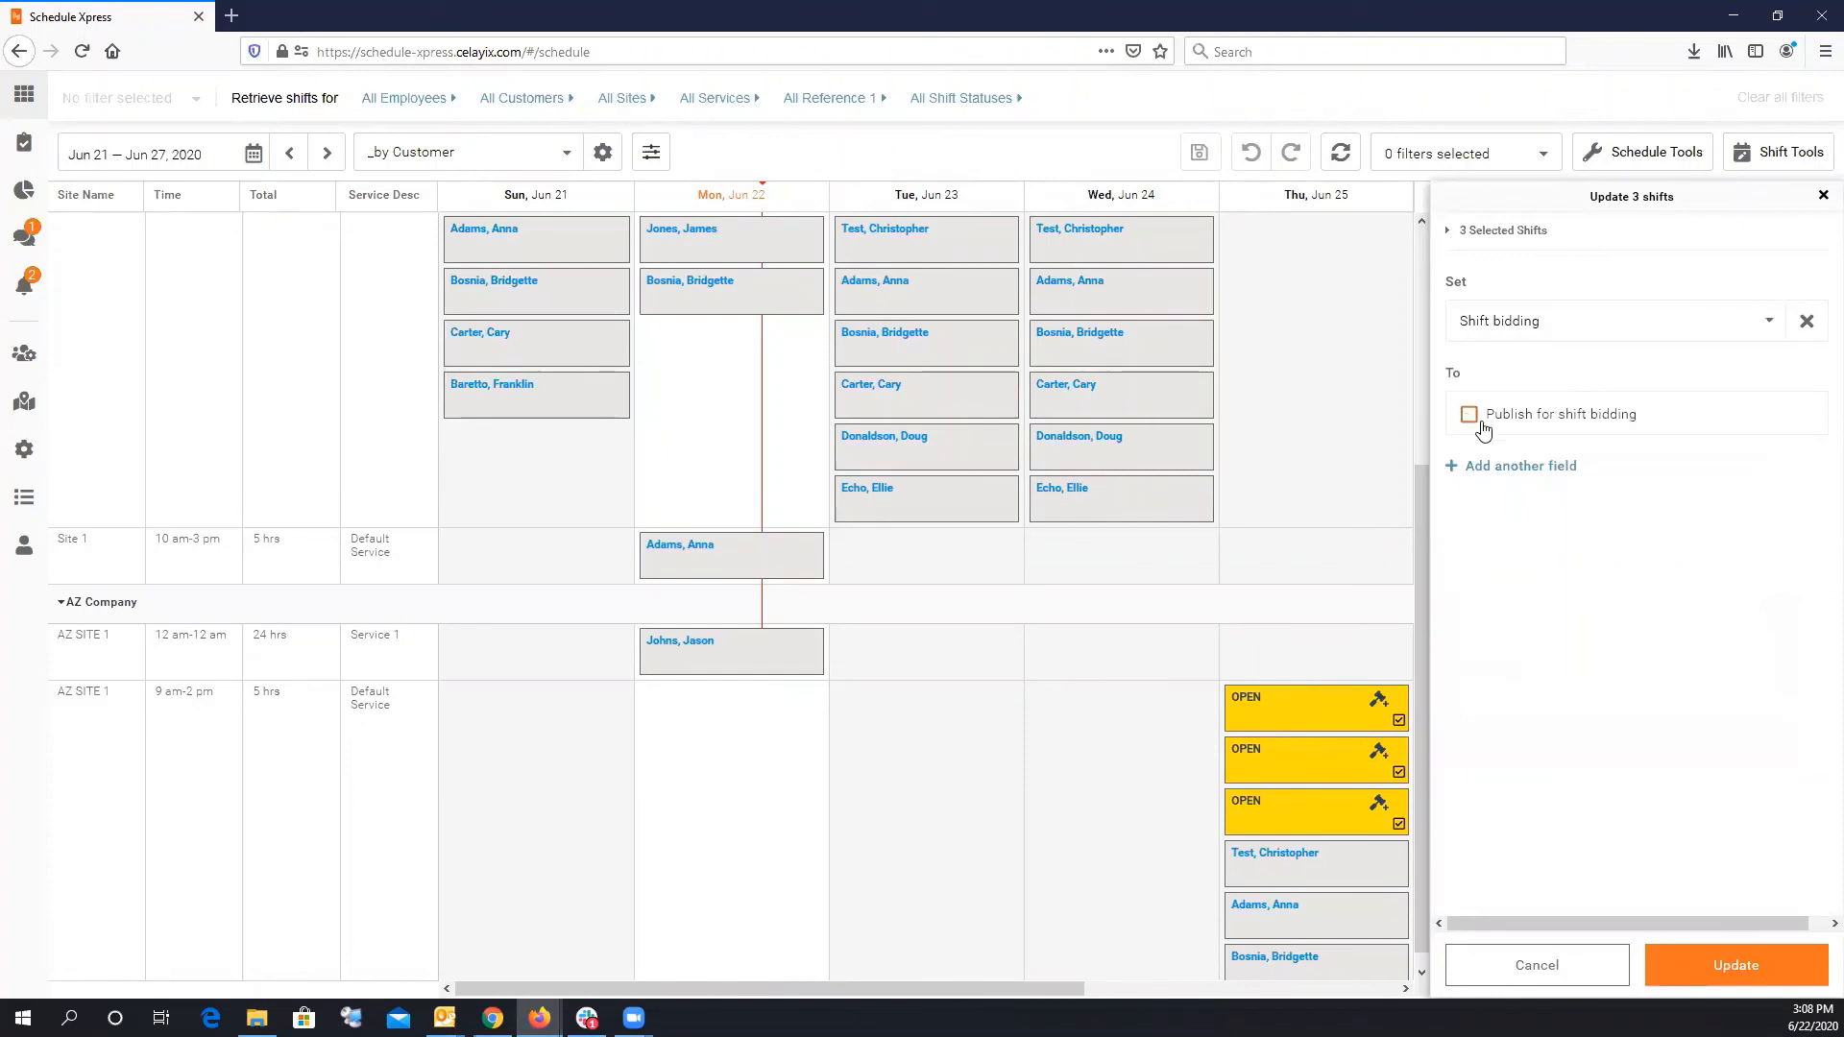
{"action": "left_click", "coordinate": [1692, 949]}
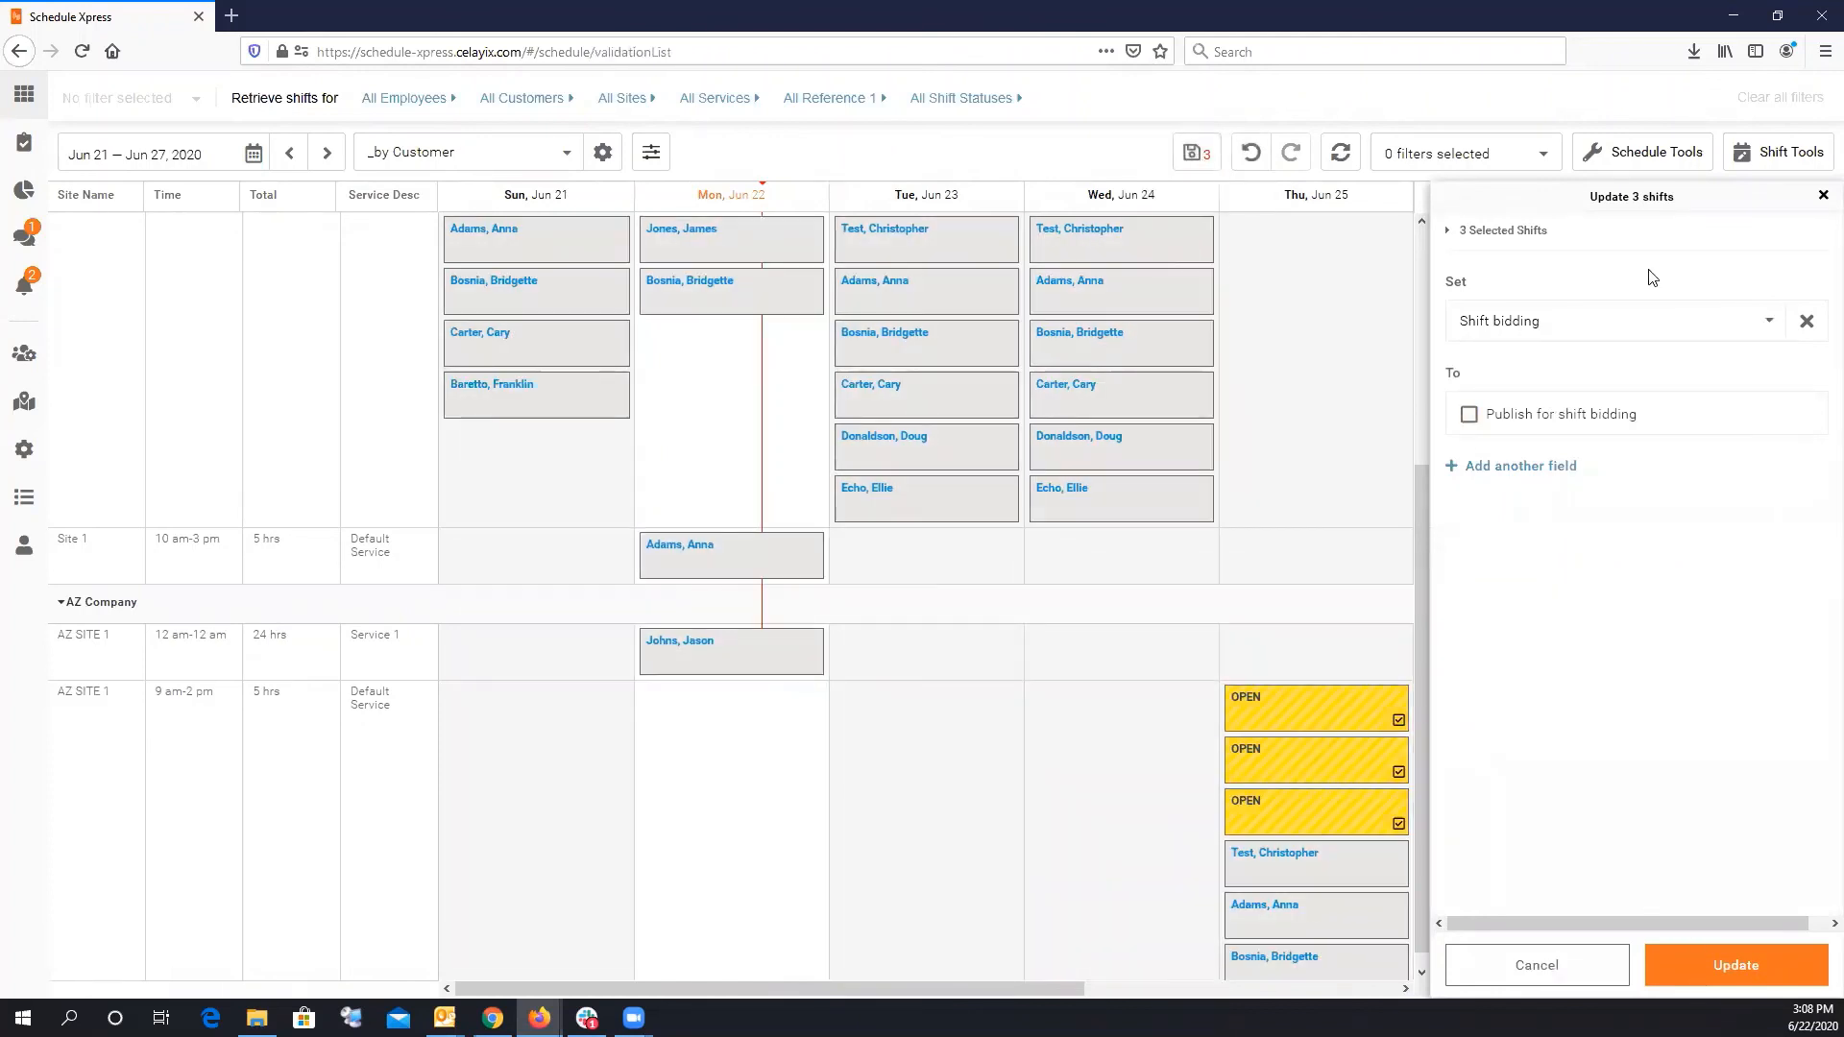
Ignore all shift bidding warnings on the three open shifts and save the changes to the database.
{"action": "left_click", "coordinate": [1500, 269]}
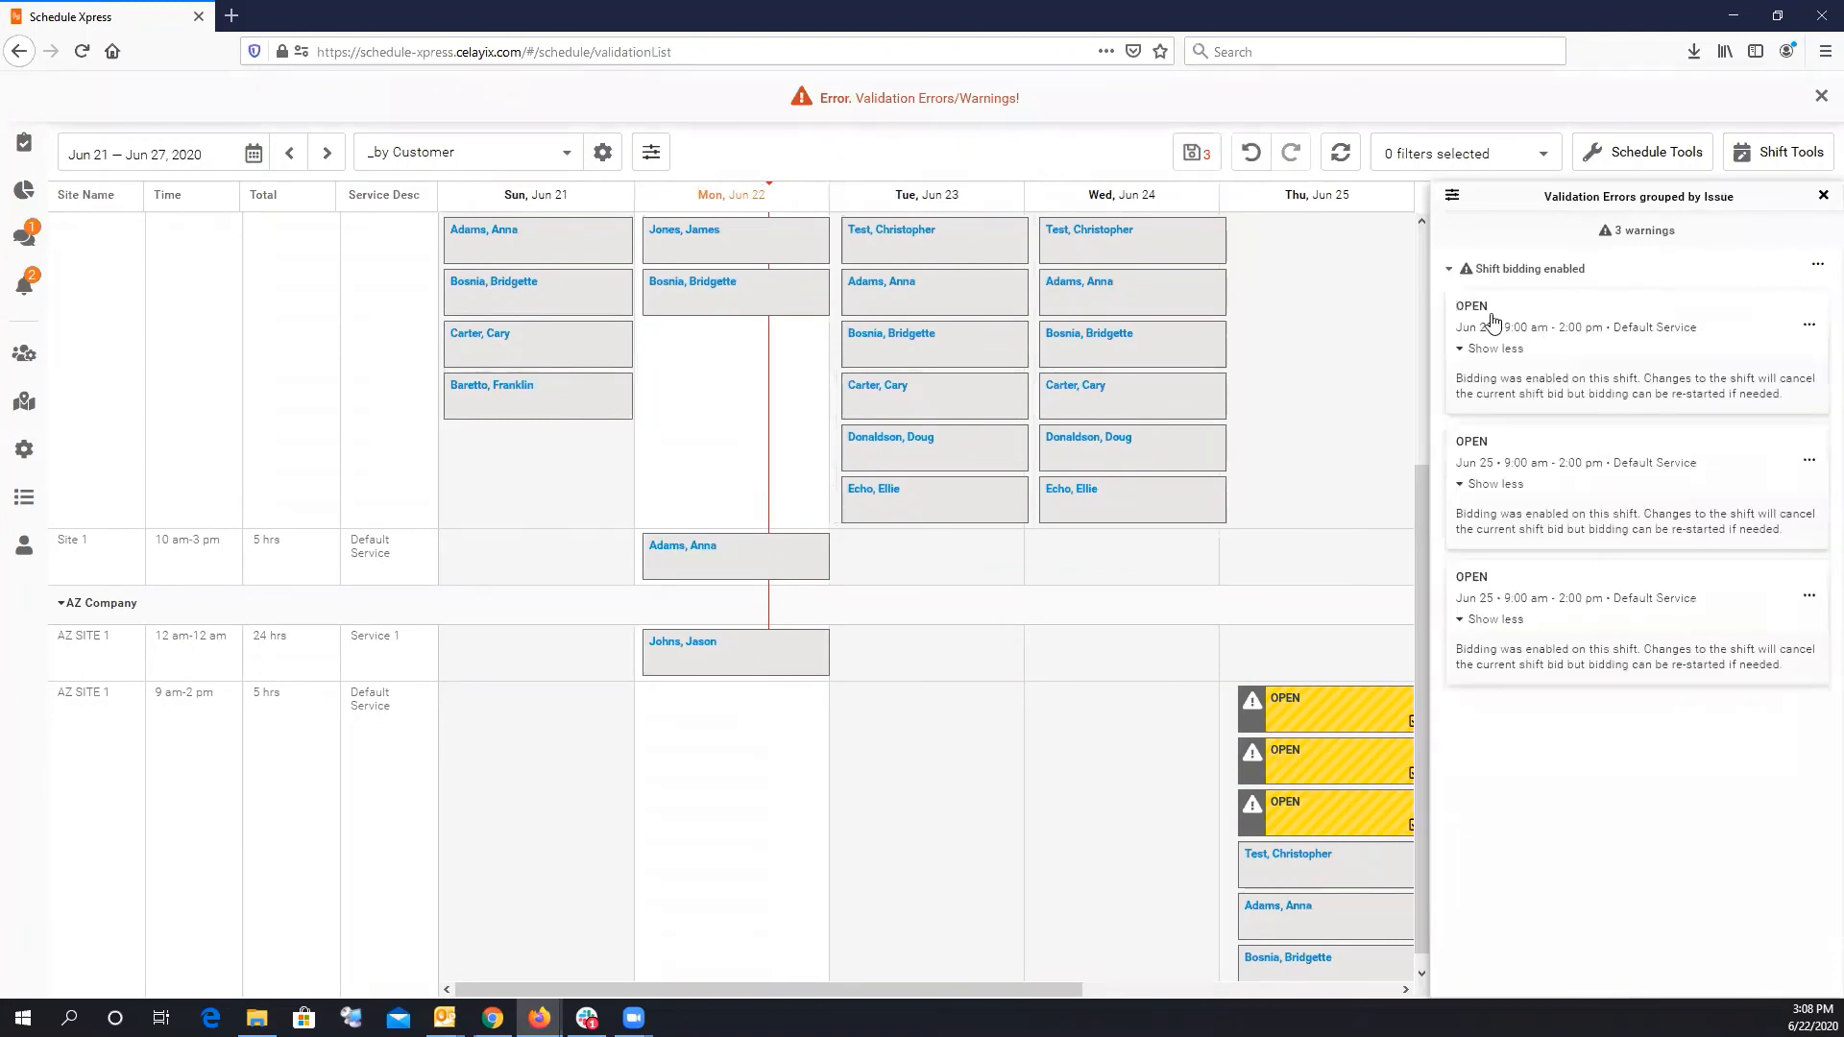
{"action": "left_click", "coordinate": [1818, 266]}
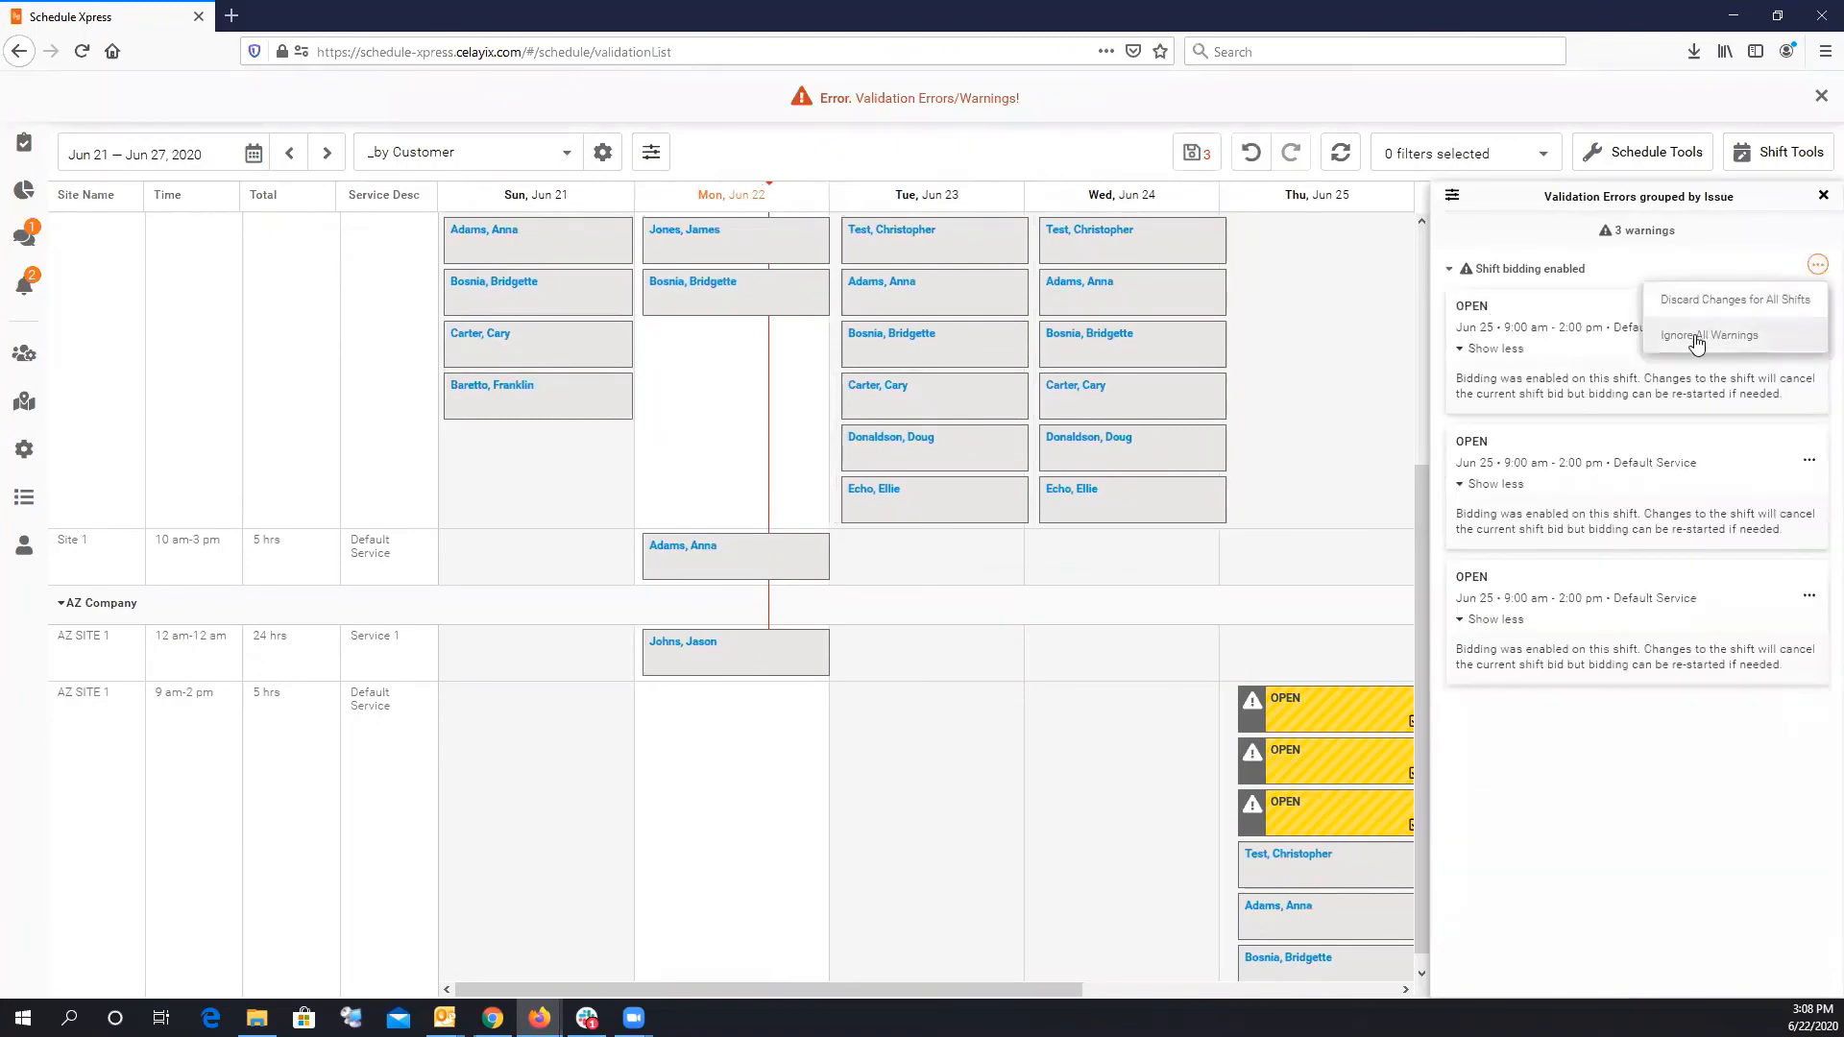
{"action": "left_click", "coordinate": [1195, 167]}
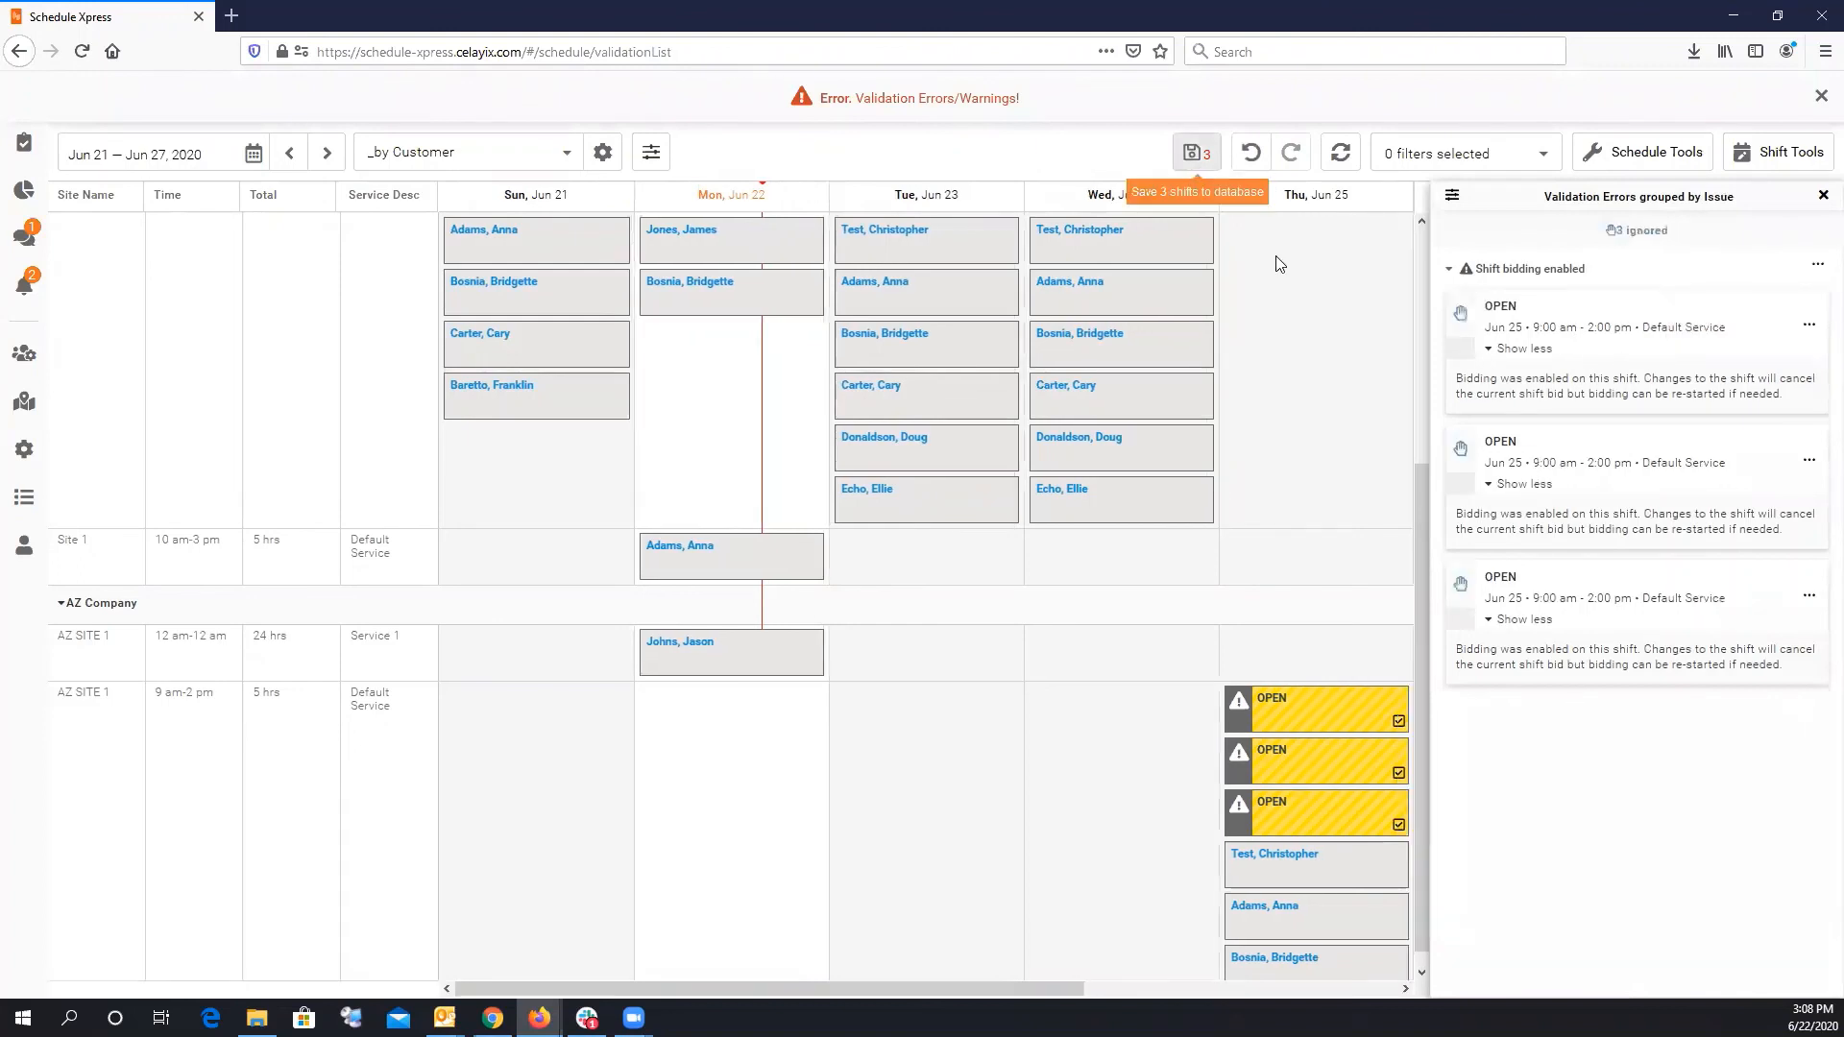
{"action": "left_click", "coordinate": [1820, 96]}
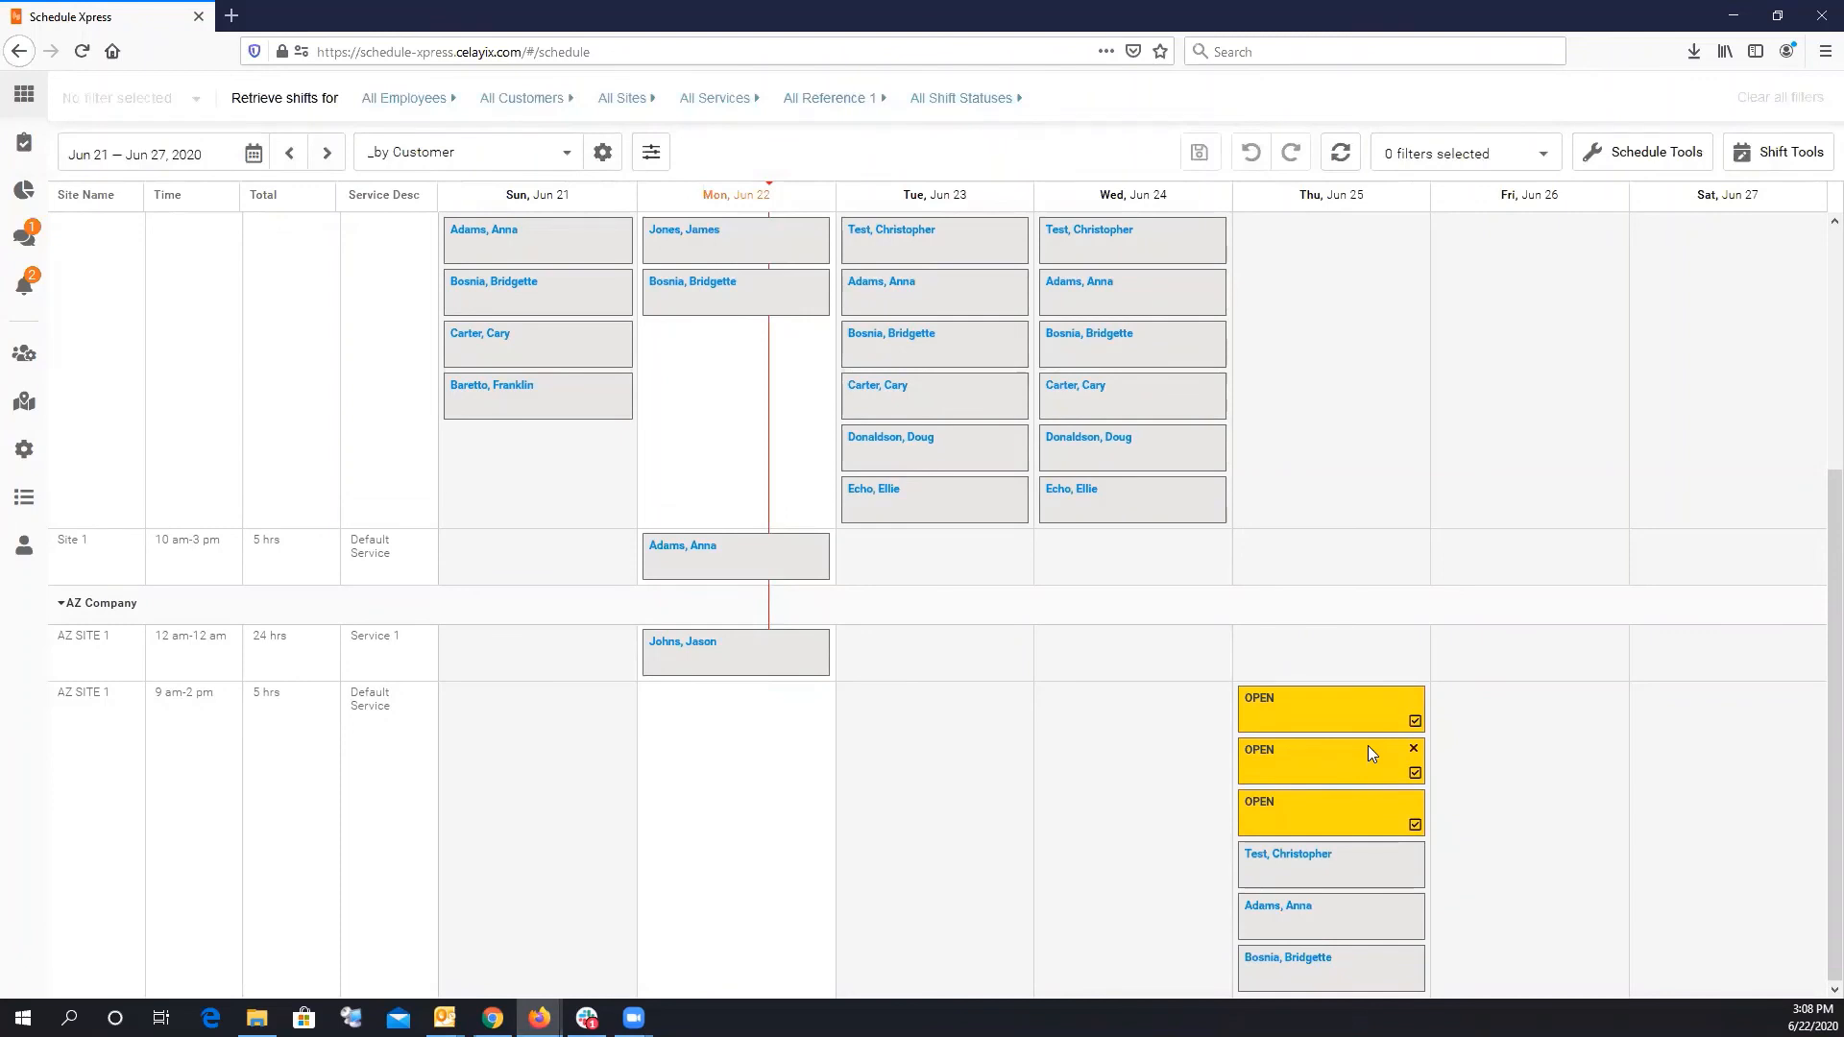